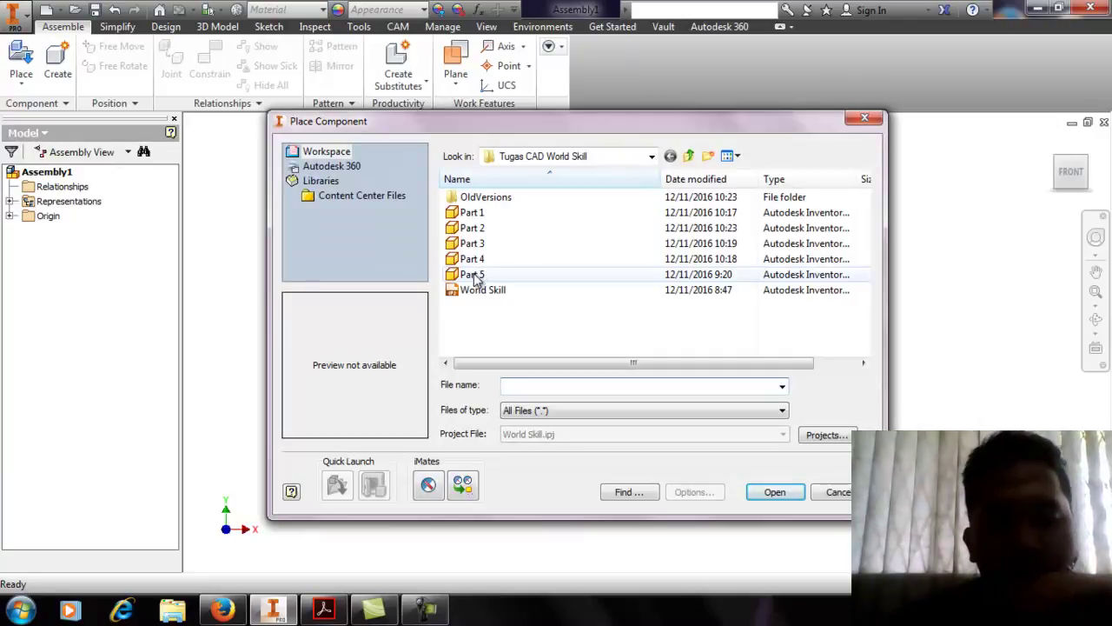
Place one instance of Part 2, the flat plate with four threaded holes, in the assembly
{"action": "left_click", "coordinate": [480, 260]}
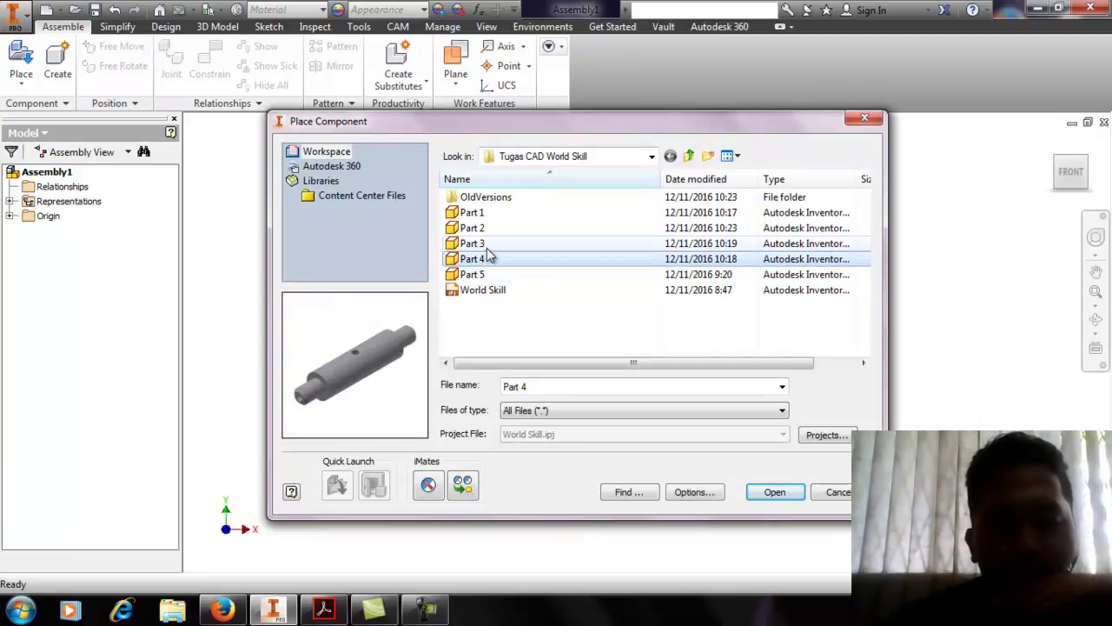
{"action": "left_click", "coordinate": [484, 245]}
{"action": "left_click", "coordinate": [499, 229]}
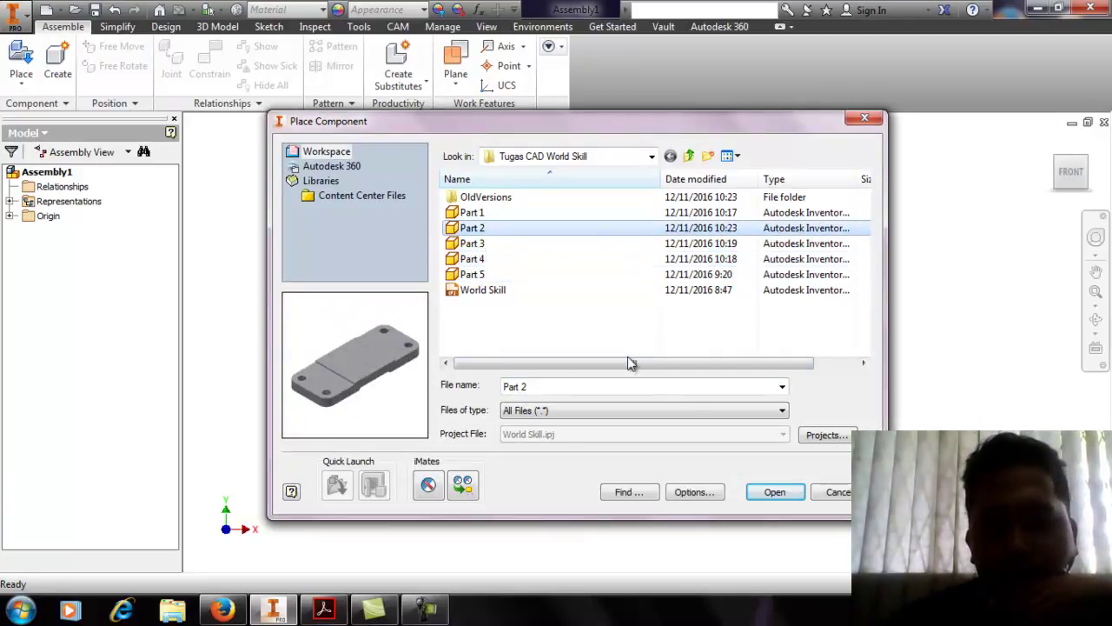
{"action": "left_click", "coordinate": [775, 493]}
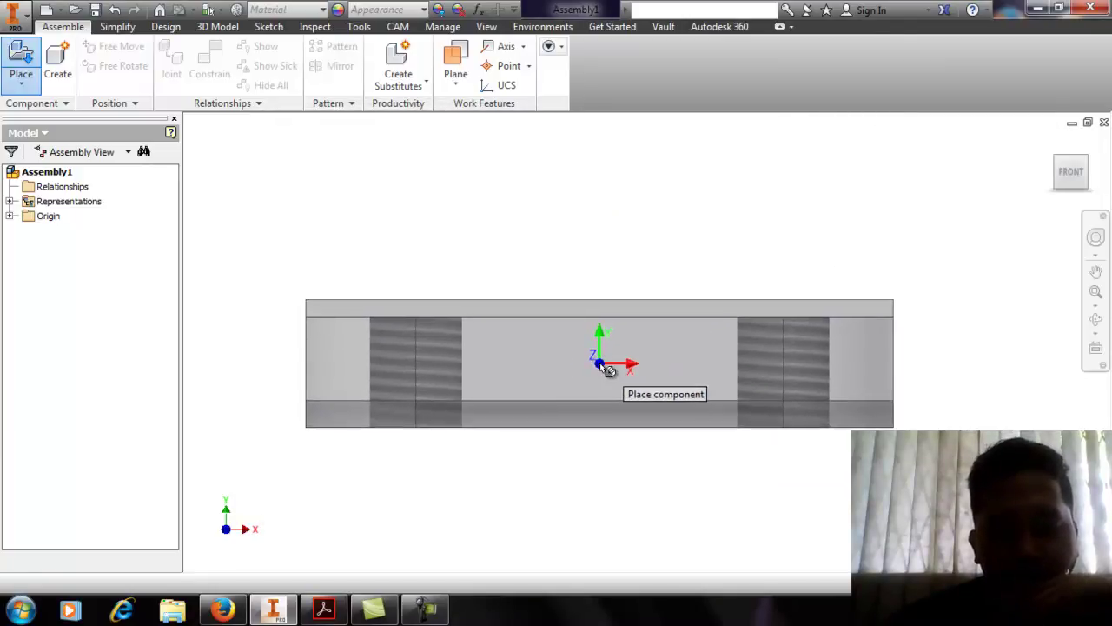
{"action": "left_click", "coordinate": [608, 370]}
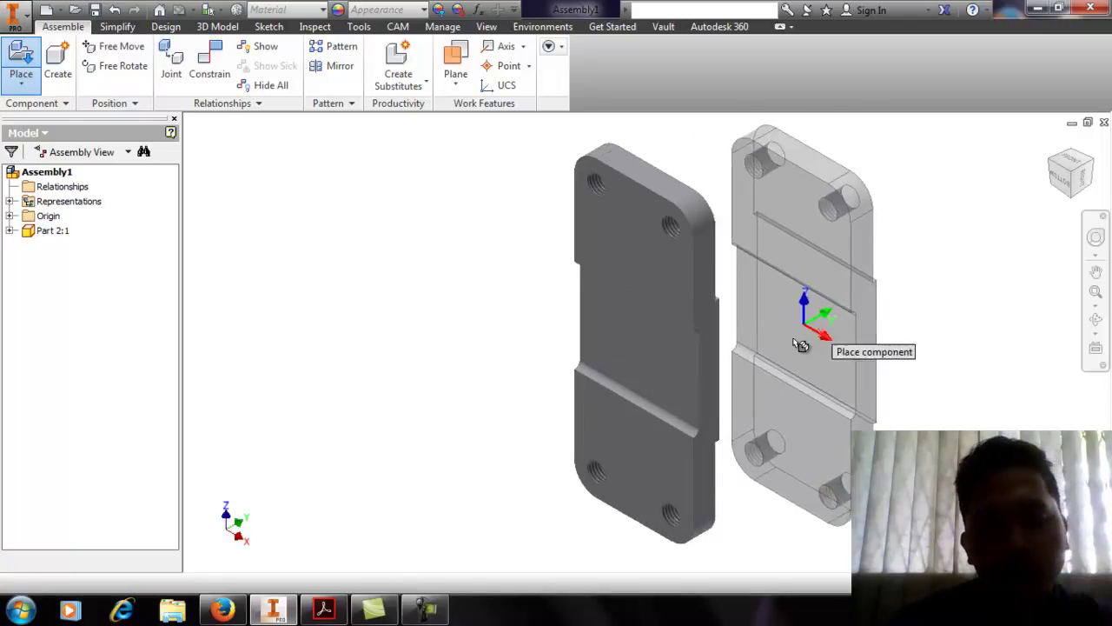
{"action": "key", "text": "Escape"}
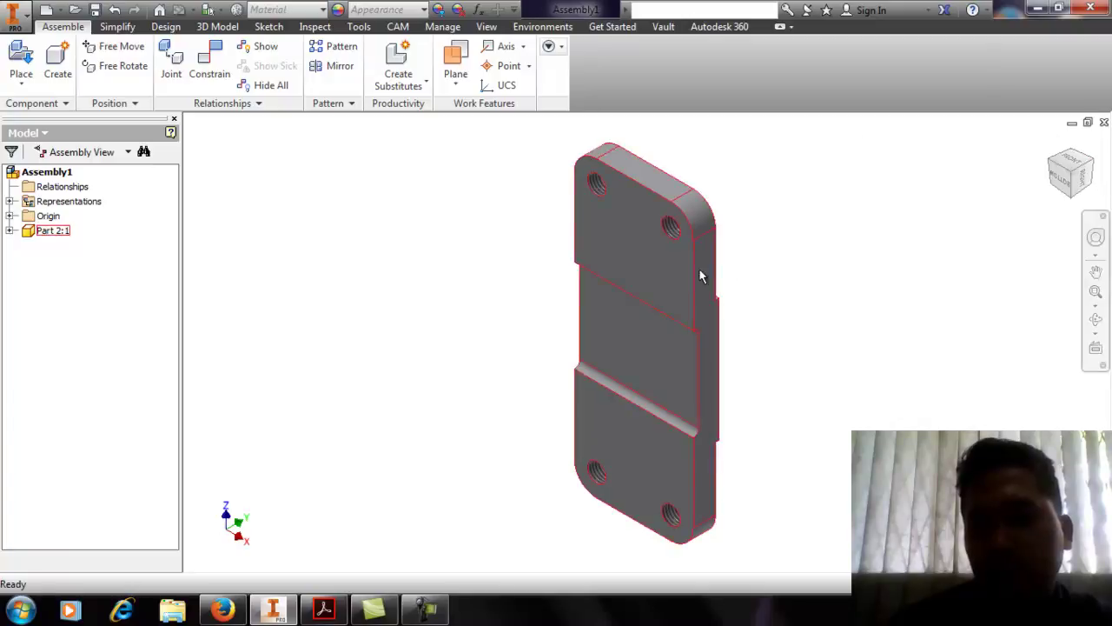
Orient the assembly to the top-front-right isometric view and set it as the home view with Fit to View
{"action": "left_click", "coordinate": [1071, 166]}
{"action": "left_click", "coordinate": [1091, 147]}
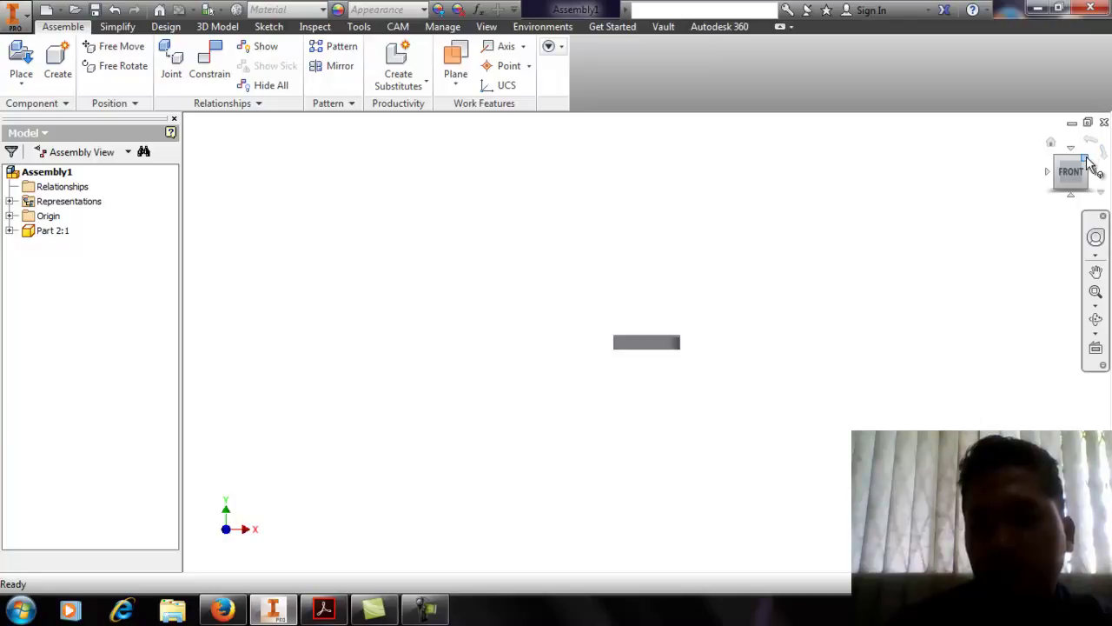
{"action": "left_click", "coordinate": [1088, 162]}
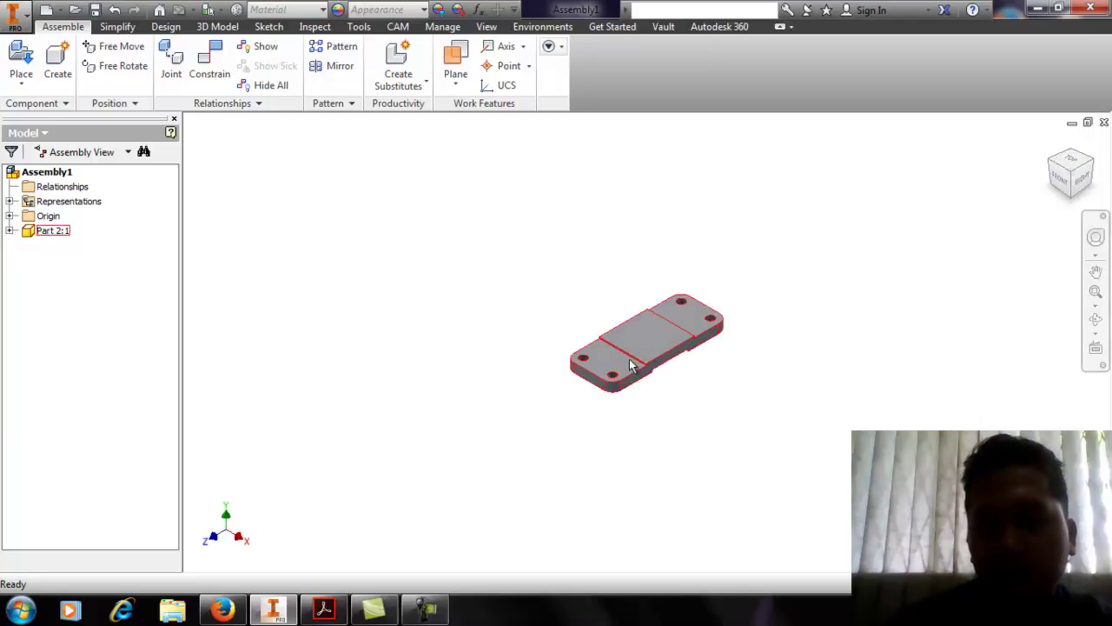
{"action": "scroll", "coordinate": [632, 365], "scroll_direction": "down", "scroll_amount": 5}
{"action": "right_click", "coordinate": [1051, 149]}
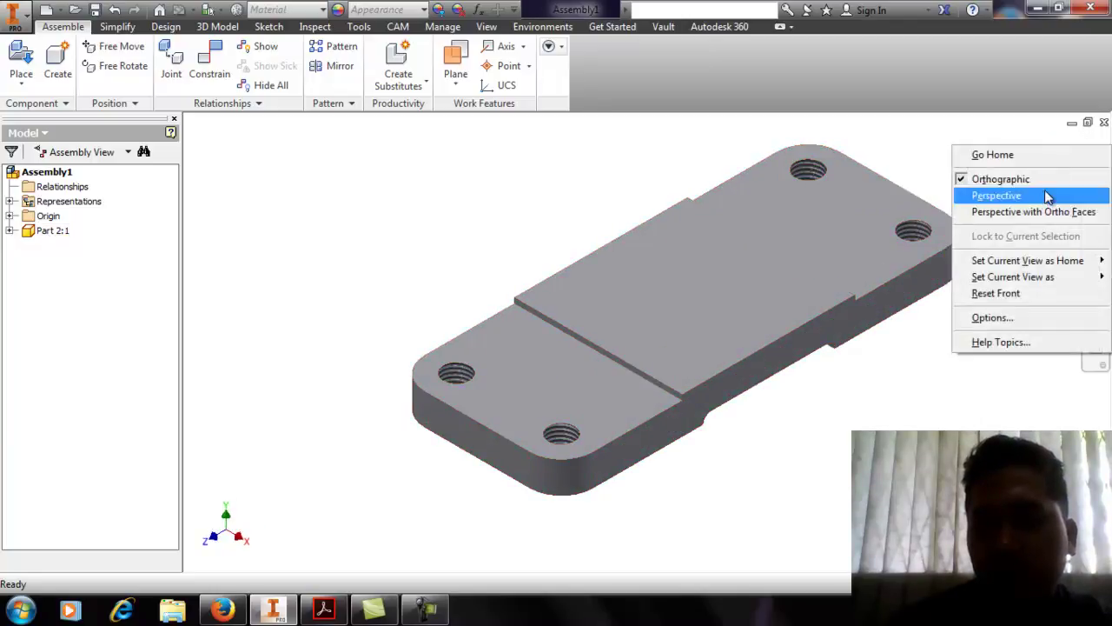
{"action": "mouse_move", "coordinate": [1021, 276]}
{"action": "left_click", "coordinate": [904, 377]}
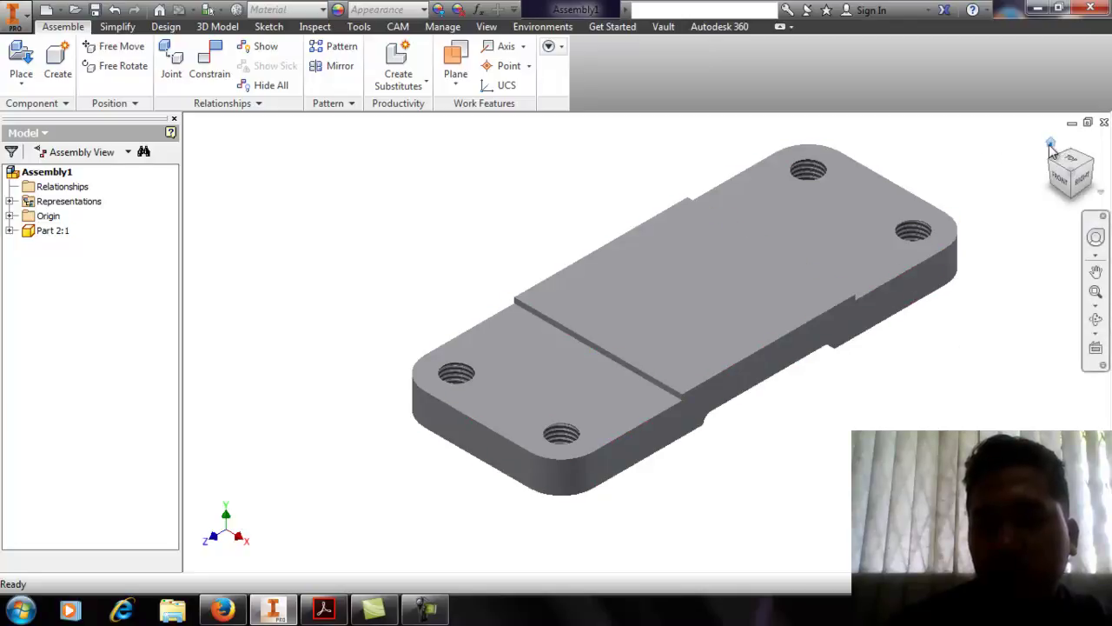
{"action": "right_click", "coordinate": [1051, 149]}
{"action": "mouse_move", "coordinate": [965, 277]}
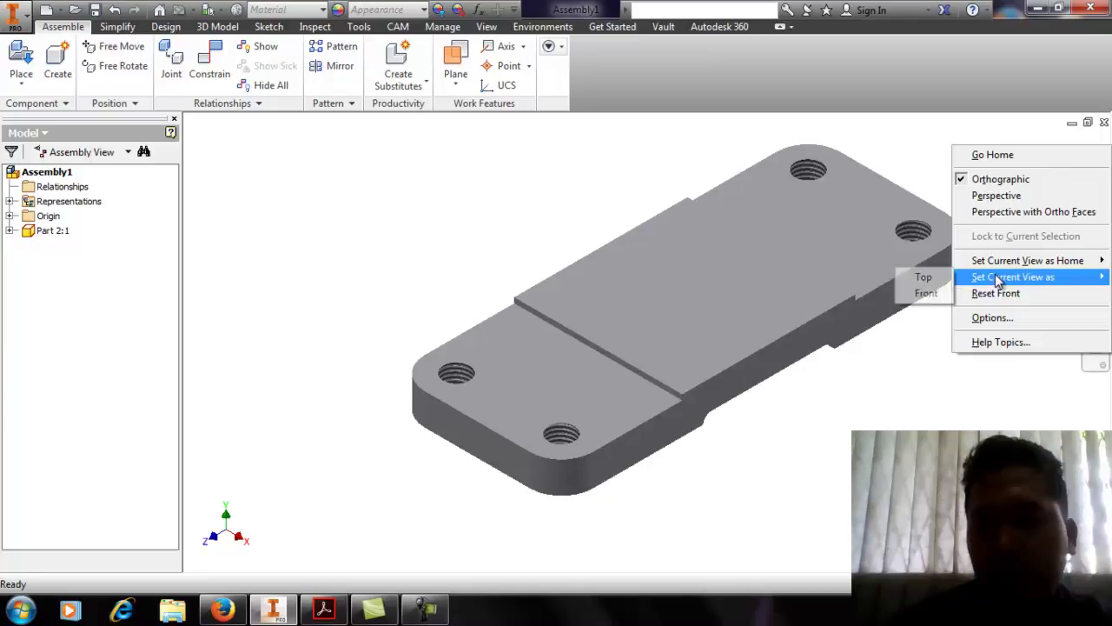
{"action": "left_click", "coordinate": [919, 279]}
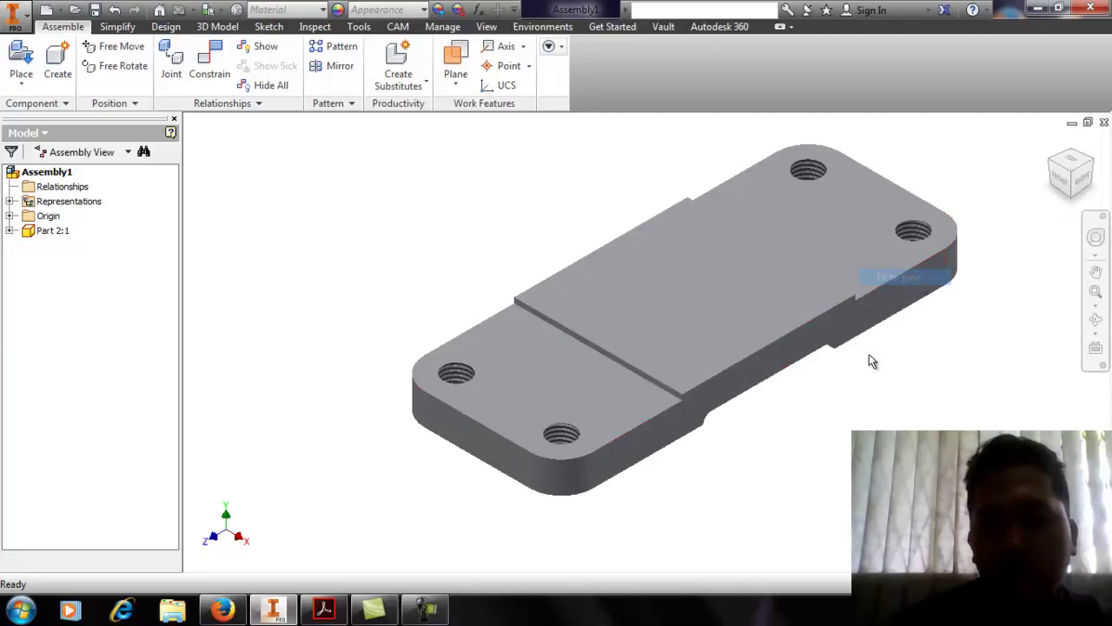
{"action": "middle_click_drag", "start_coordinate": [812, 474], "coordinate": [773, 505]}
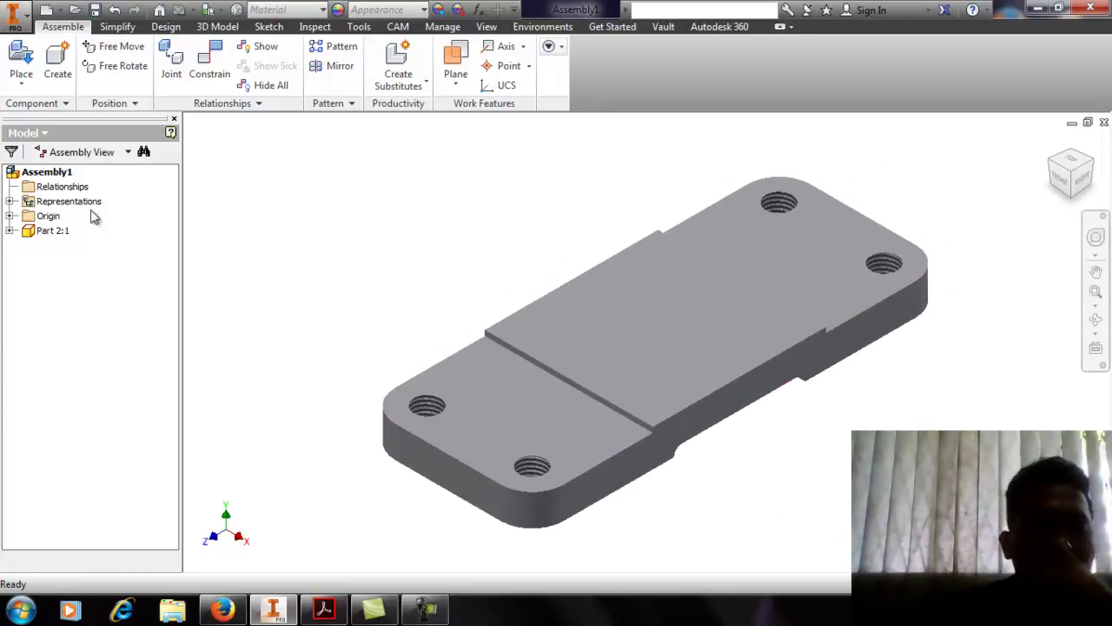
Place one instance of Part 1, the ribbed bracket, in the assembly beside the plate's stepped end
{"action": "left_click", "coordinate": [24, 83]}
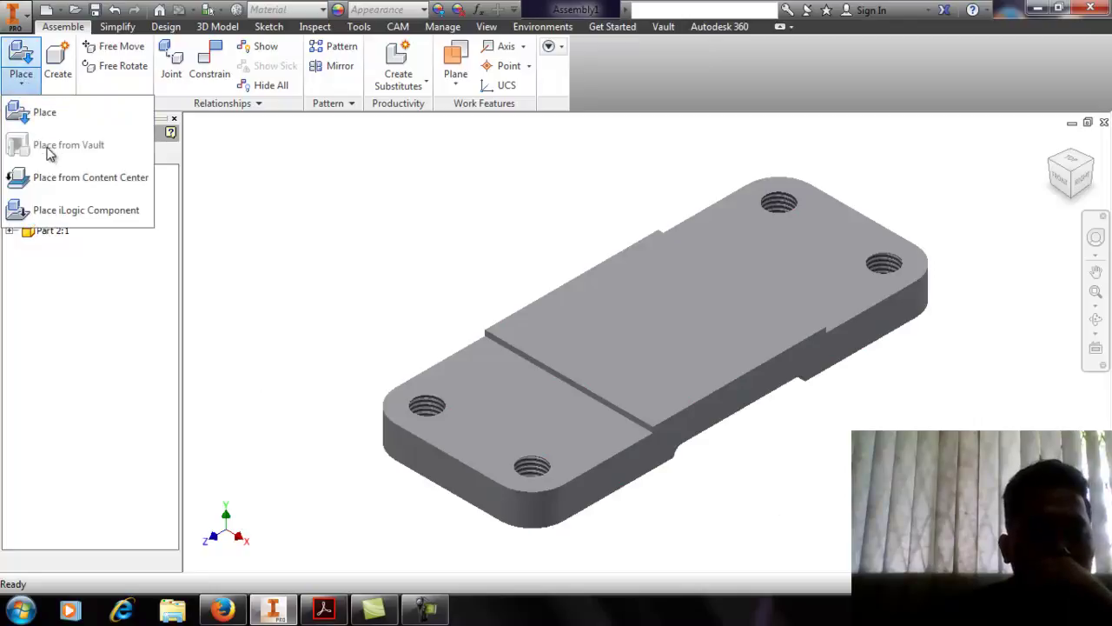
{"action": "left_click", "coordinate": [48, 115]}
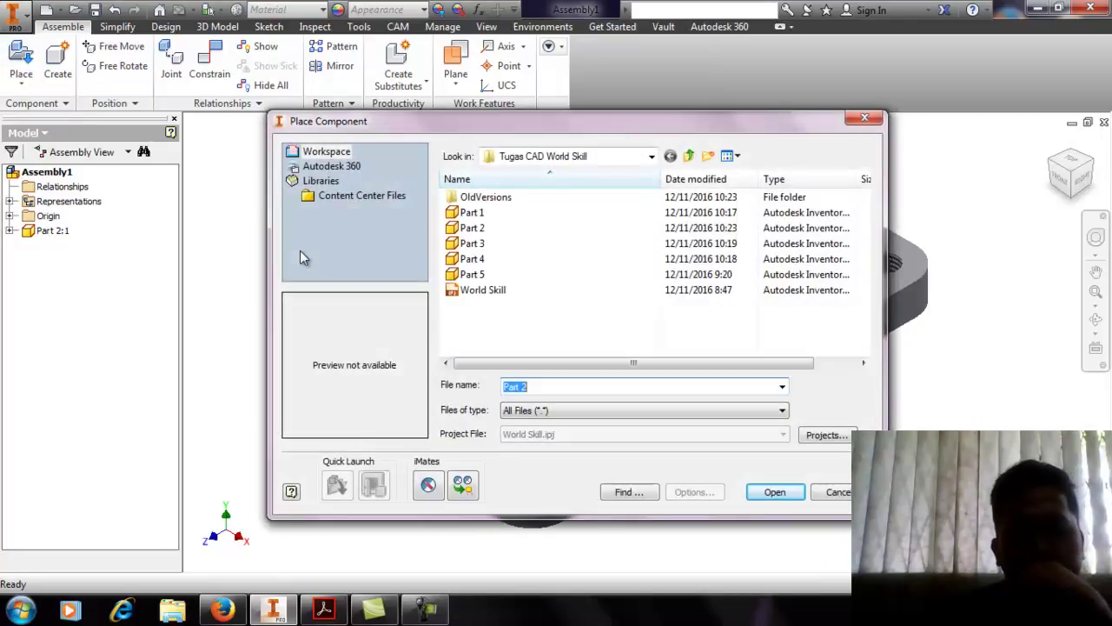
{"action": "left_click", "coordinate": [484, 244]}
{"action": "left_click", "coordinate": [485, 229]}
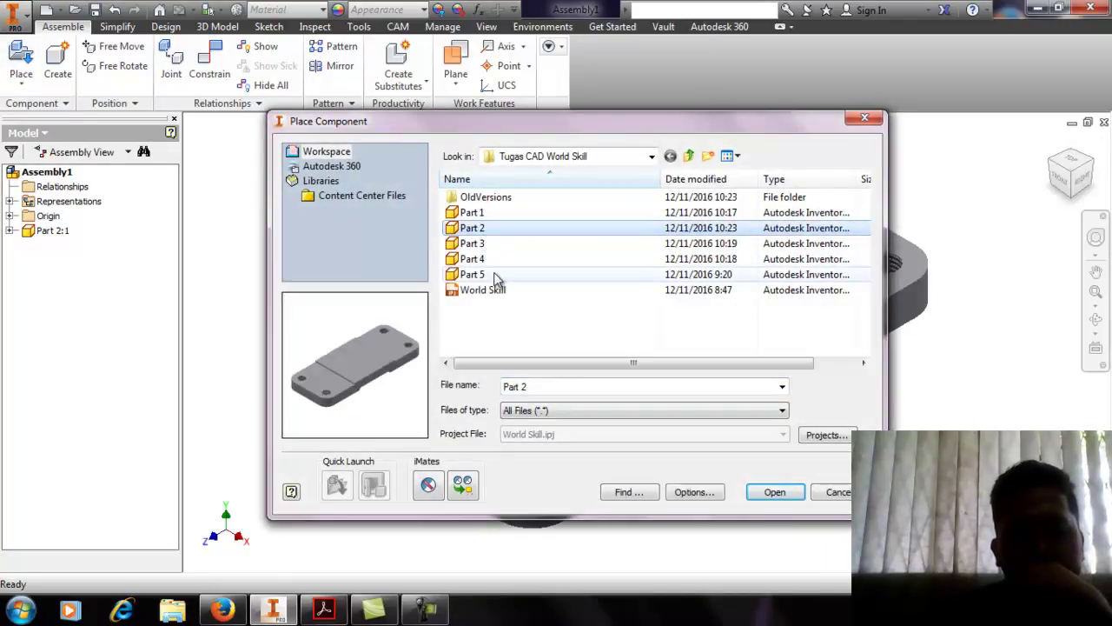
{"action": "left_click", "coordinate": [497, 274]}
{"action": "left_click", "coordinate": [496, 259]}
{"action": "left_click", "coordinate": [496, 243]}
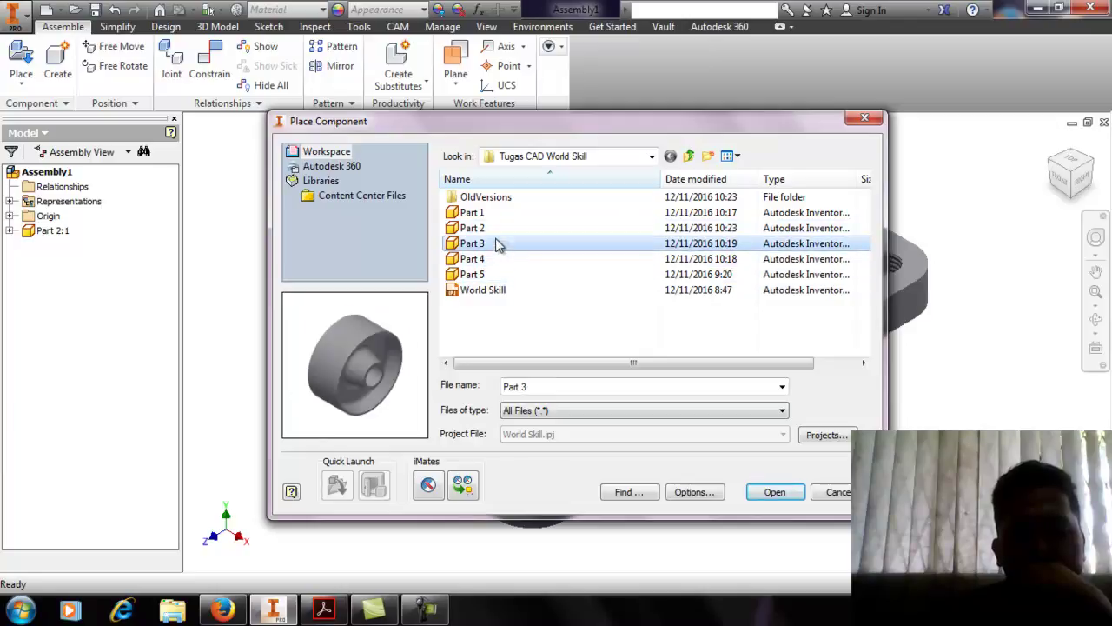
{"action": "left_click", "coordinate": [495, 228]}
{"action": "left_click", "coordinate": [487, 213]}
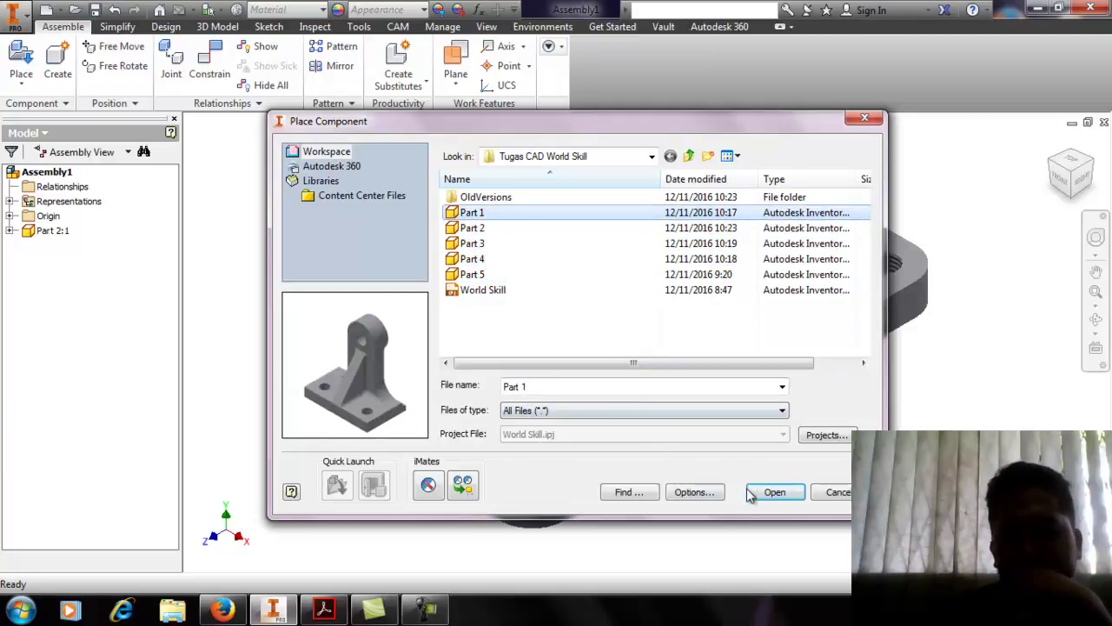
{"action": "left_click", "coordinate": [774, 492]}
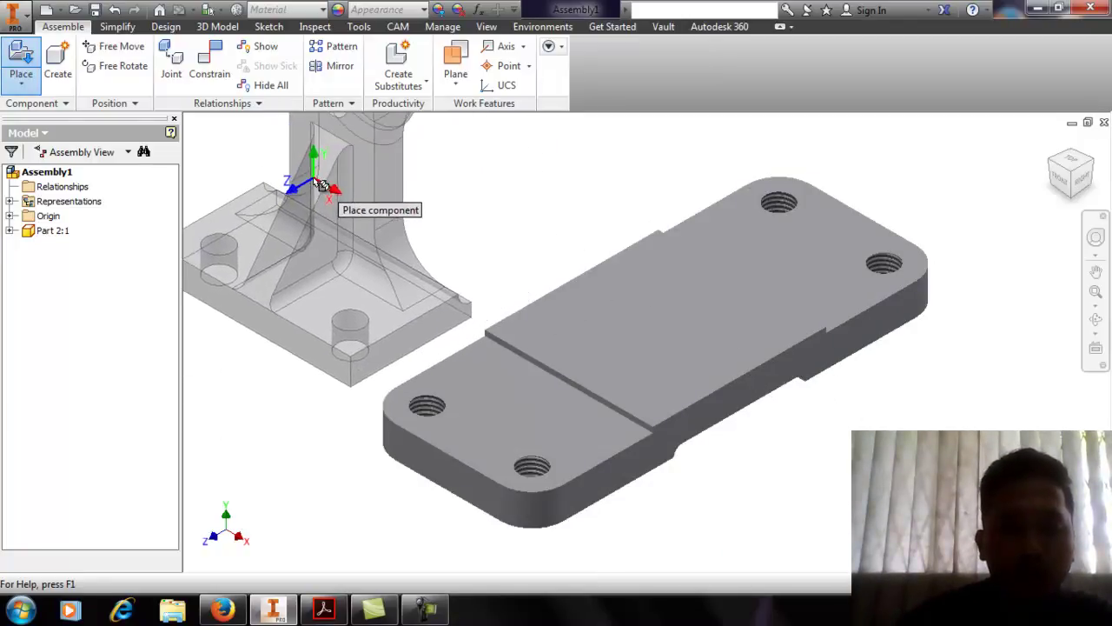
{"action": "left_click", "coordinate": [354, 178]}
{"action": "middle_click_drag", "start_coordinate": [691, 172], "coordinate": [654, 246]}
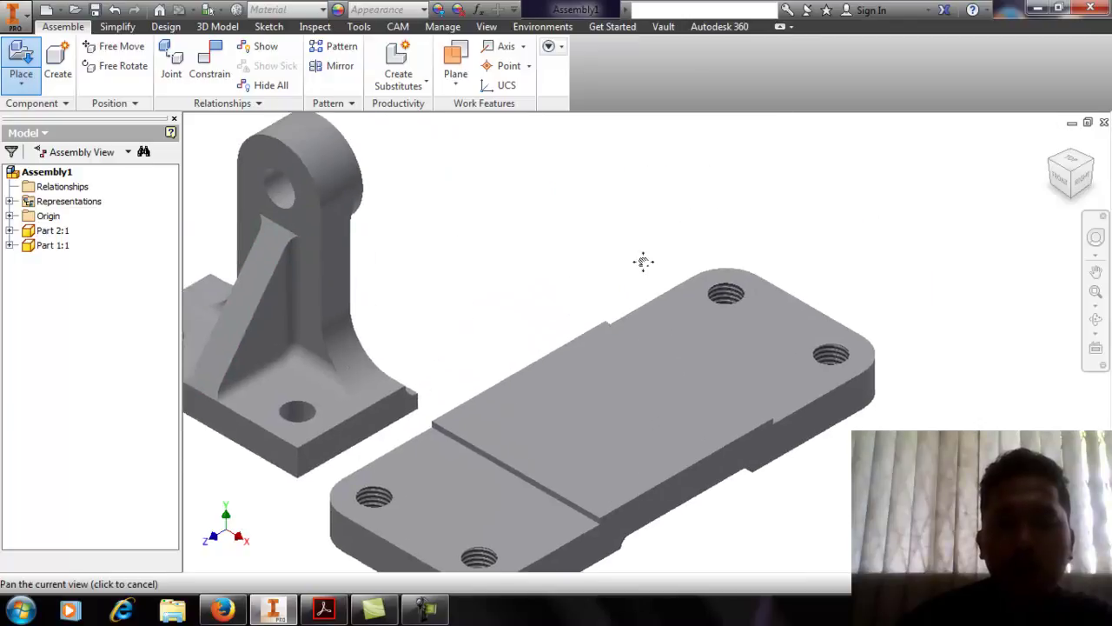
{"action": "scroll", "coordinate": [782, 162], "scroll_direction": "up", "scroll_amount": 3}
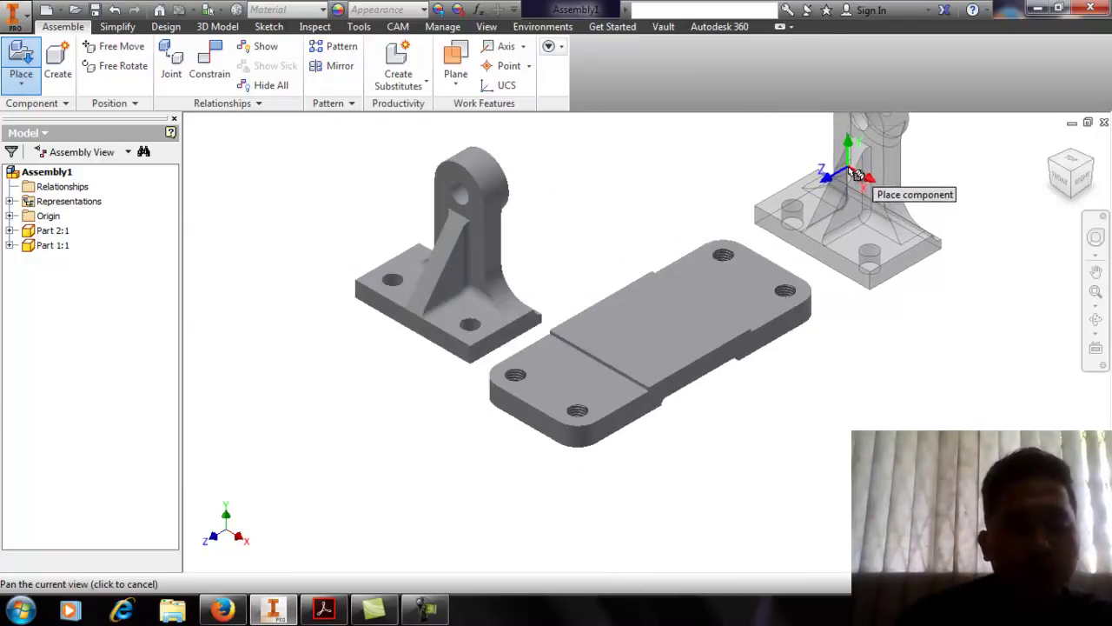
{"action": "key", "text": "Escape"}
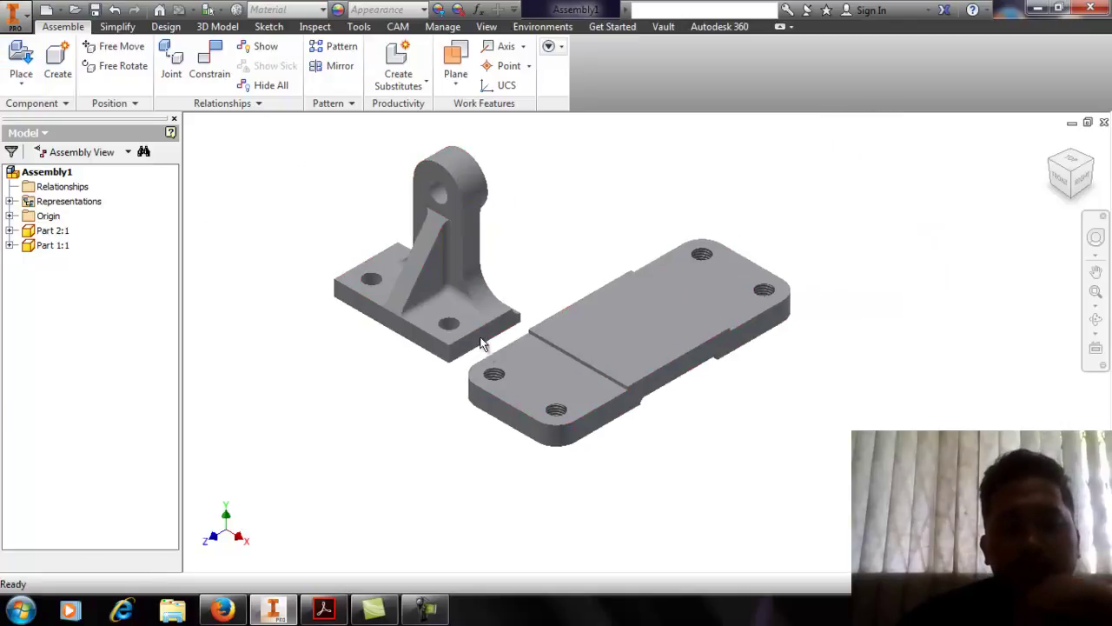
Open the Part 1 bracket file from the Tugas CAD World Skill folder for editing
{"action": "scroll", "coordinate": [483, 339], "scroll_direction": "down", "scroll_amount": 4}
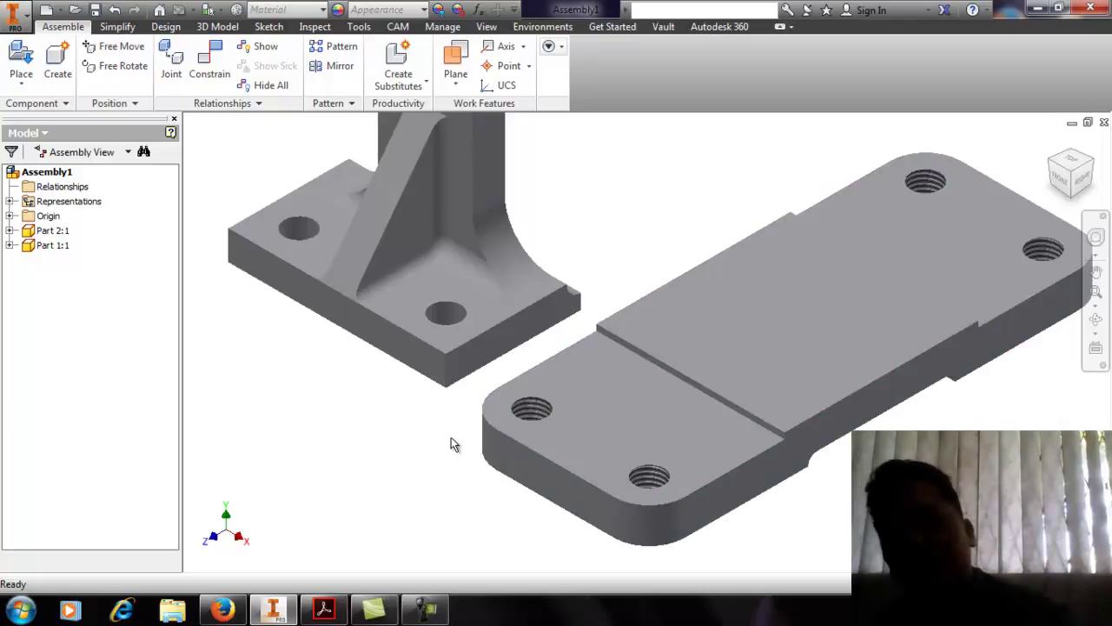
{"action": "mouse_move", "coordinate": [273, 609]}
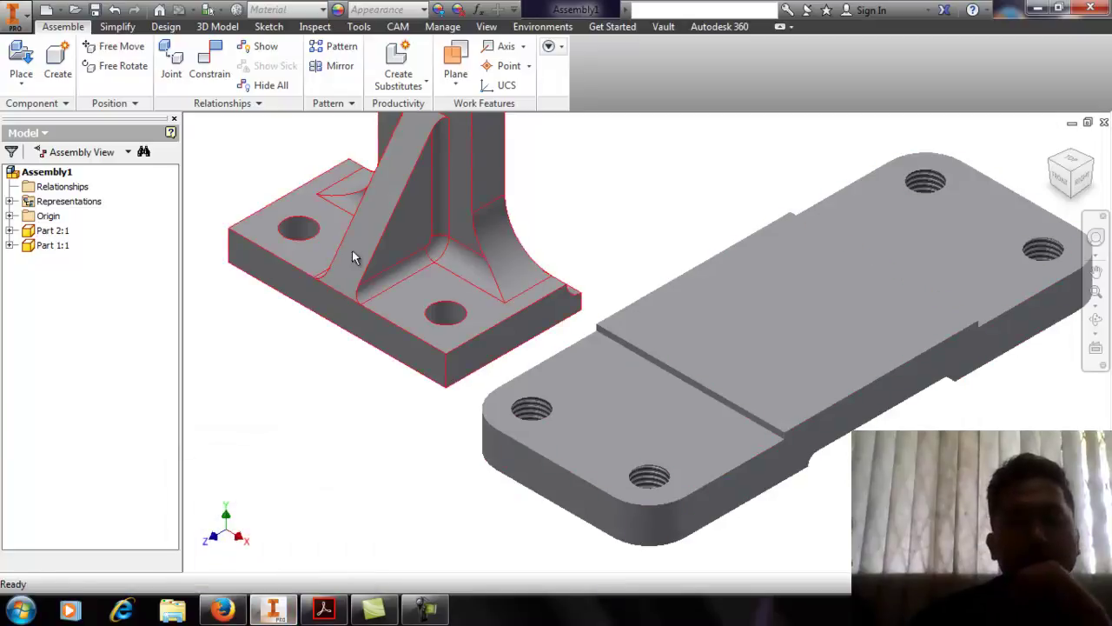
{"action": "middle_click_drag", "start_coordinate": [595, 270], "coordinate": [543, 303]}
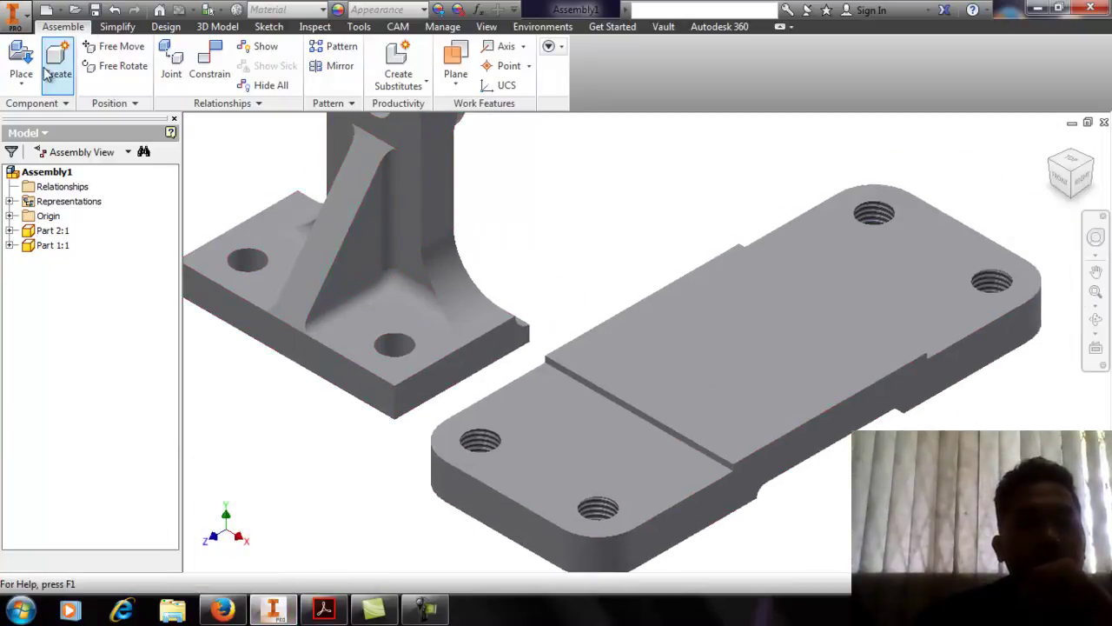
{"action": "left_click", "coordinate": [75, 11]}
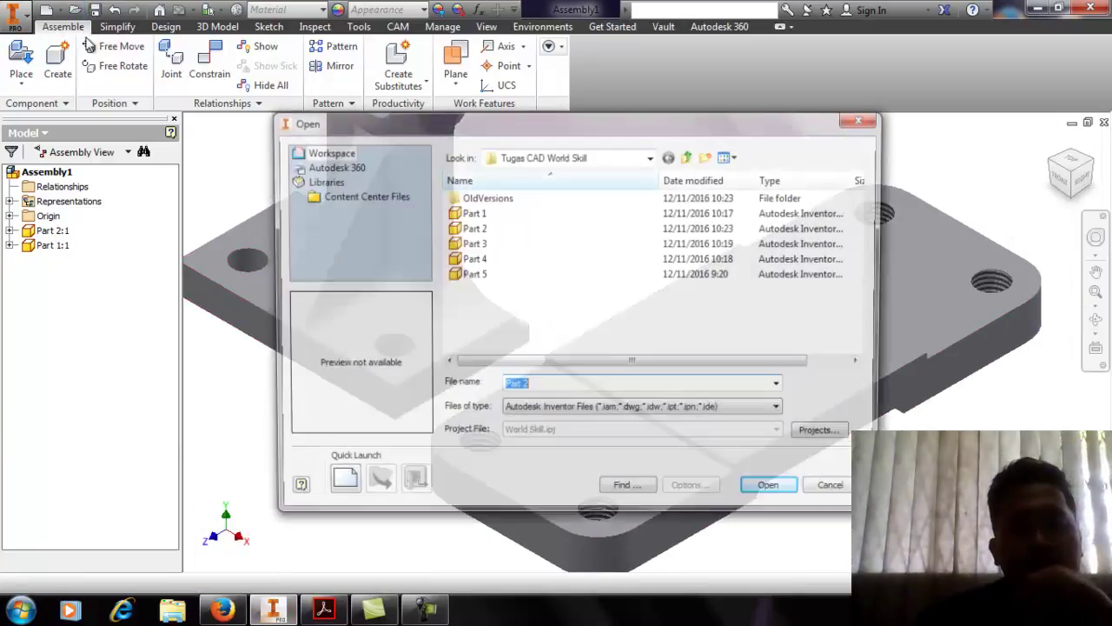
{"action": "left_click", "coordinate": [496, 231]}
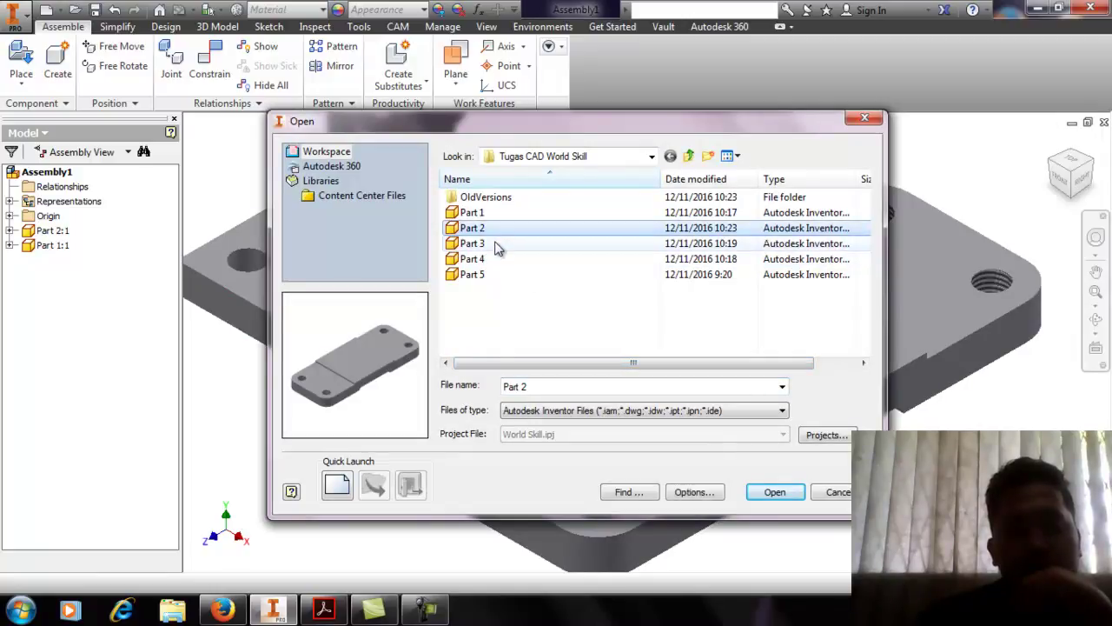
{"action": "left_click", "coordinate": [495, 246]}
{"action": "left_click", "coordinate": [495, 259]}
{"action": "left_click", "coordinate": [497, 275]}
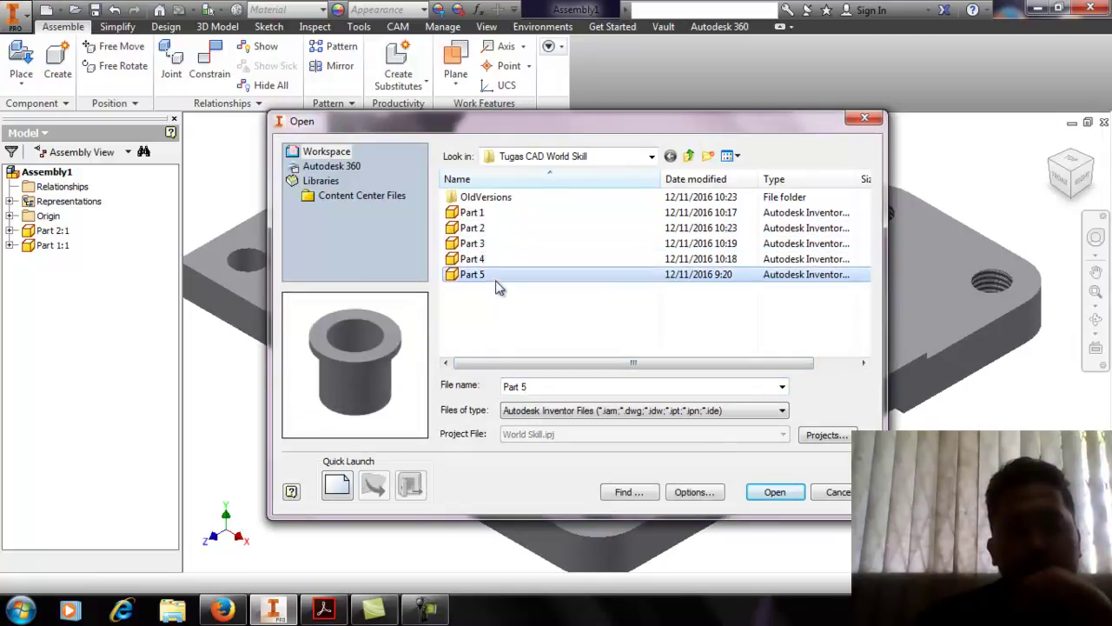
{"action": "left_click", "coordinate": [502, 227]}
{"action": "left_click", "coordinate": [490, 214]}
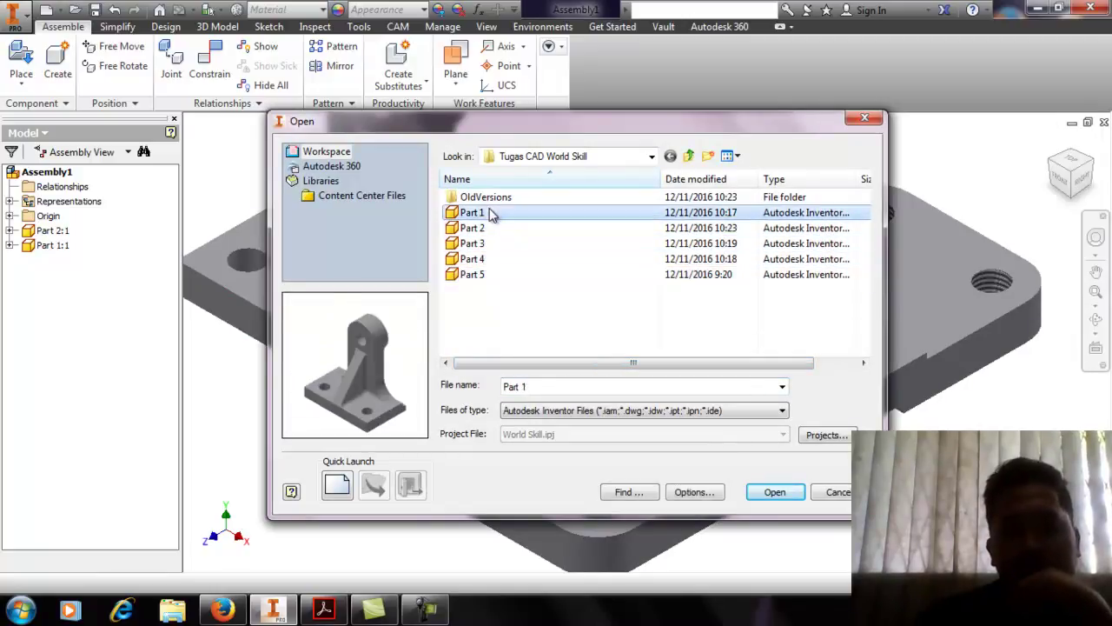
{"action": "left_click", "coordinate": [773, 493]}
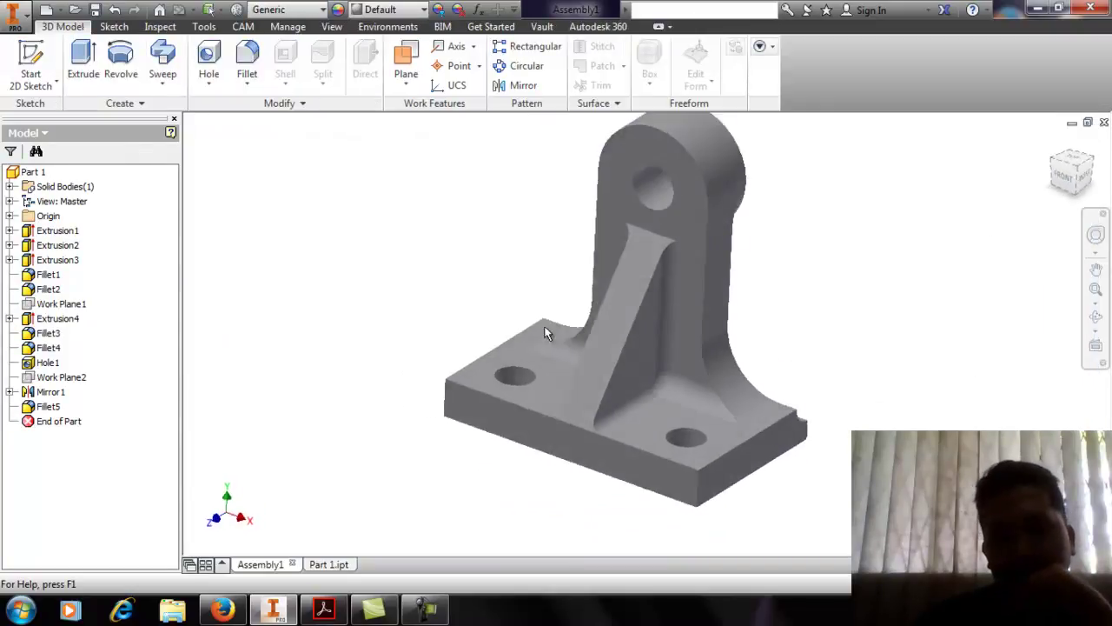
Fillet the two vertical corner edges on the rib side of the bracket's base with a 12 mm radius, and close the part
{"action": "left_click", "coordinate": [247, 60]}
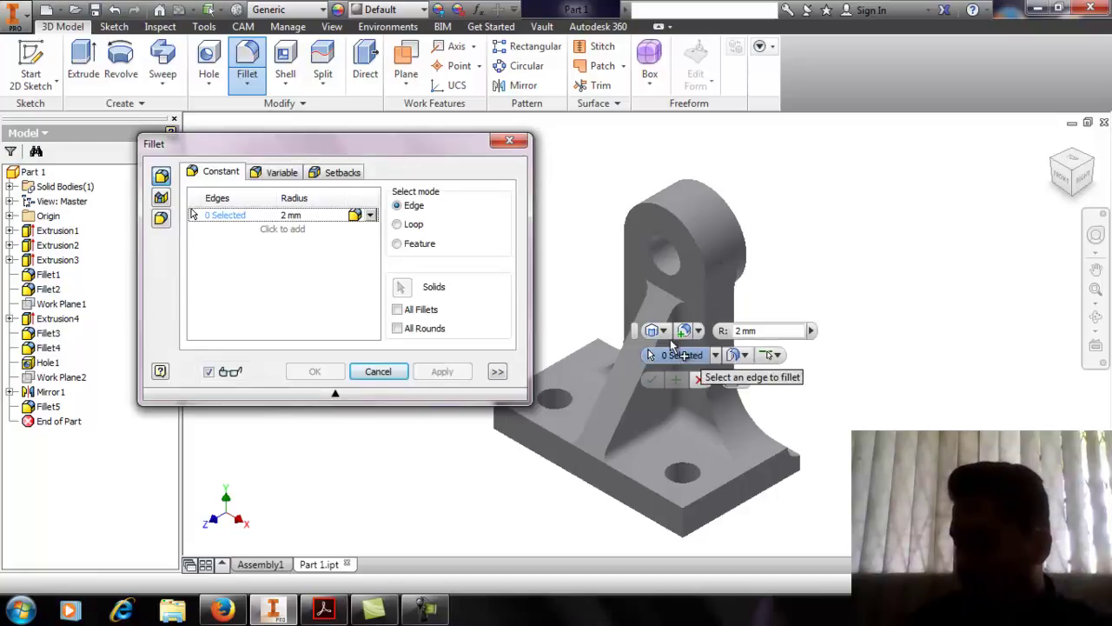
{"action": "left_click", "coordinate": [745, 330]}
{"action": "type", "text": "12"}
{"action": "left_click", "coordinate": [682, 529]}
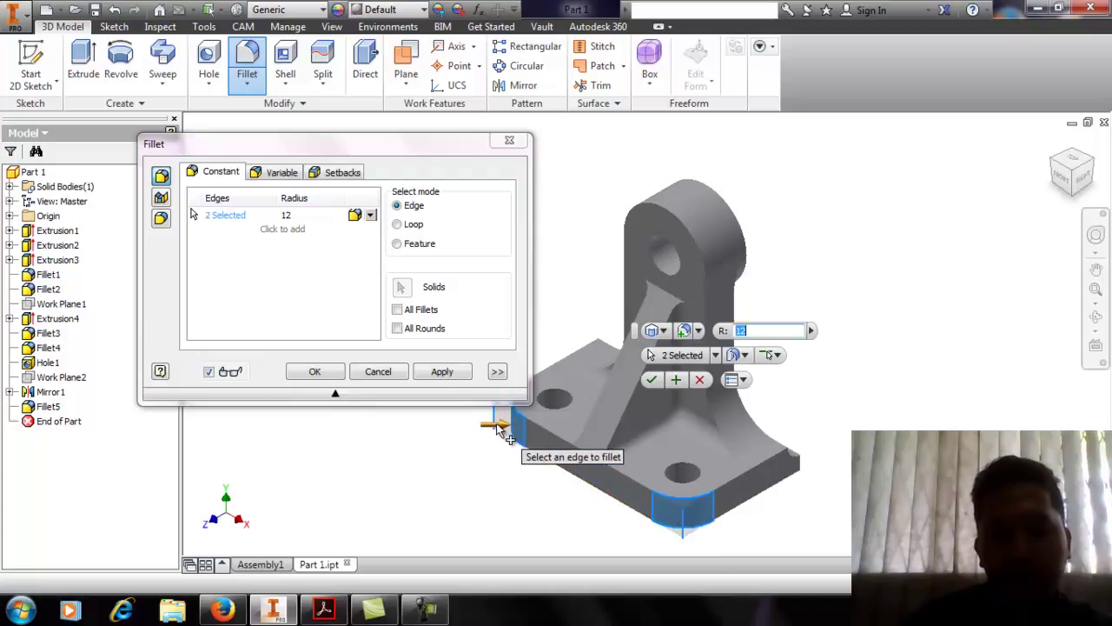
{"action": "left_click", "coordinate": [315, 371]}
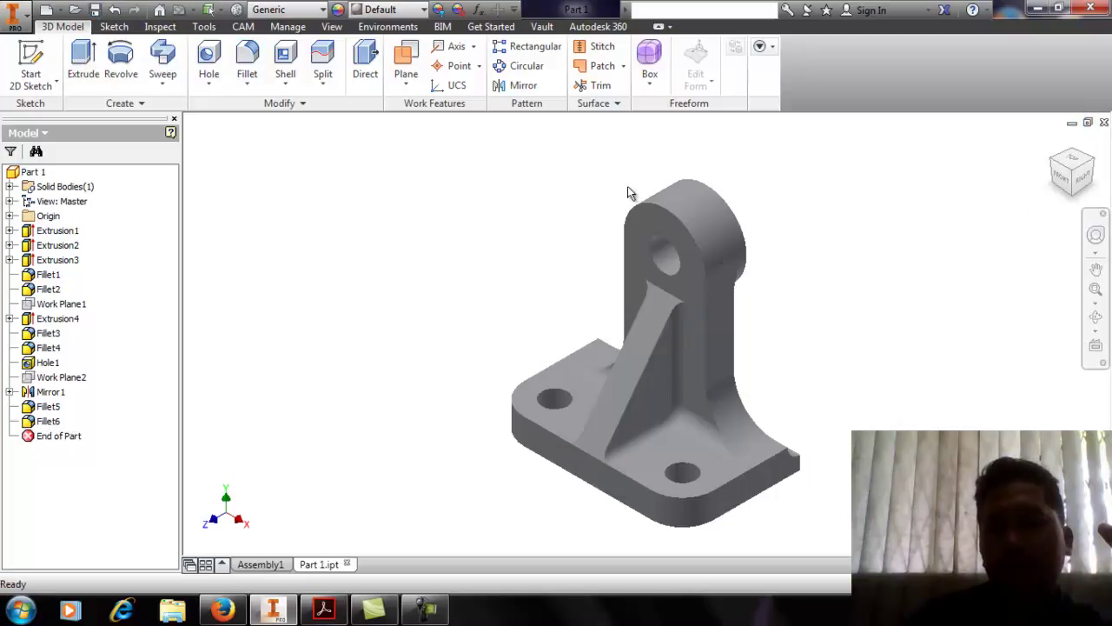
{"action": "left_click", "coordinate": [1103, 123]}
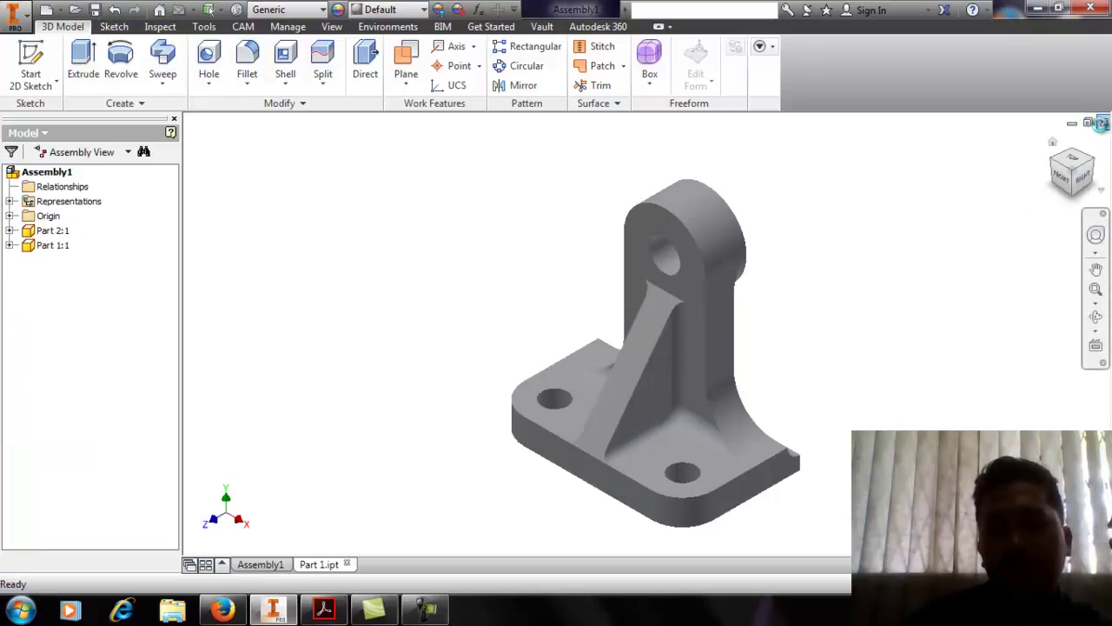
Mate the axis of the bracket's right-hand base hole with the right-hand threaded hole on the plate's stepped end
{"action": "middle_click_drag", "start_coordinate": [549, 303], "coordinate": [546, 273]}
{"action": "left_click", "coordinate": [199, 77]}
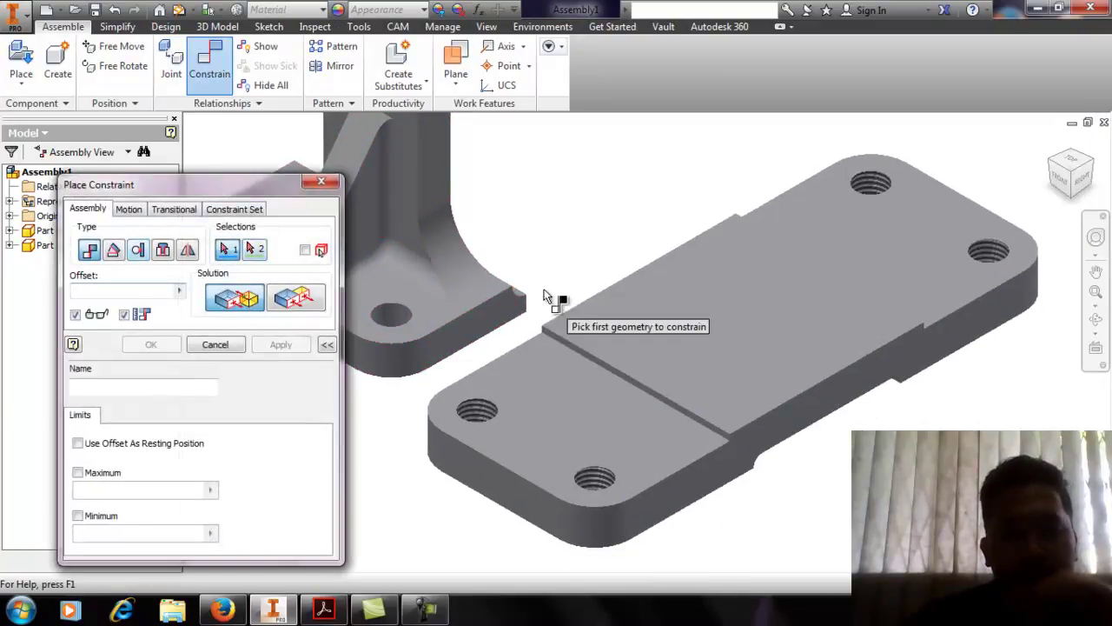
{"action": "middle_click_drag", "start_coordinate": [568, 318], "coordinate": [596, 261]}
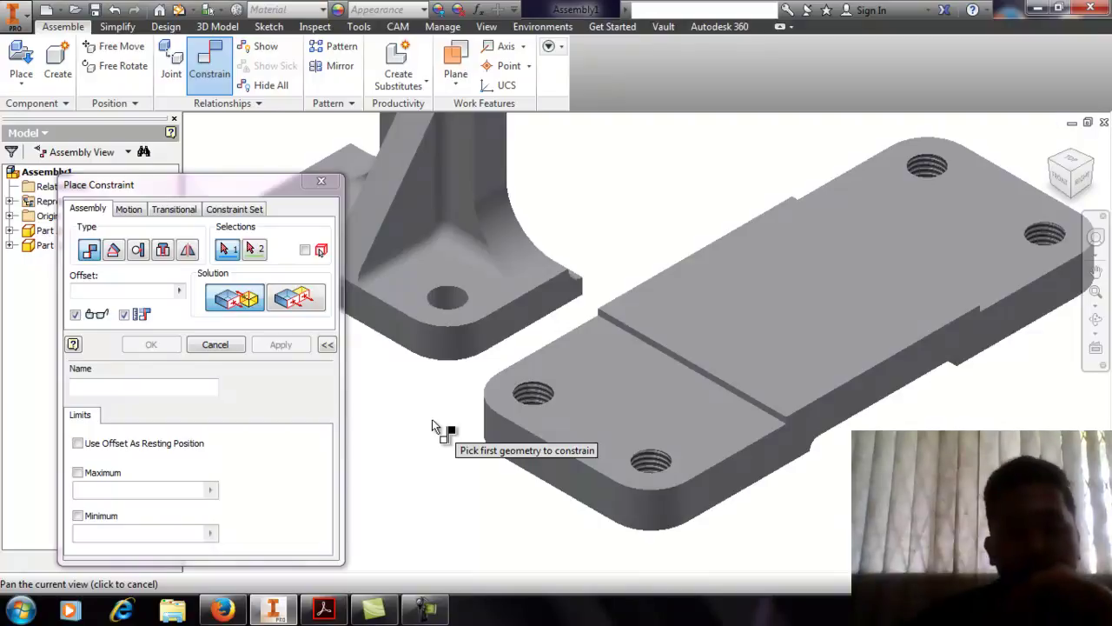
{"action": "left_click", "coordinate": [448, 298]}
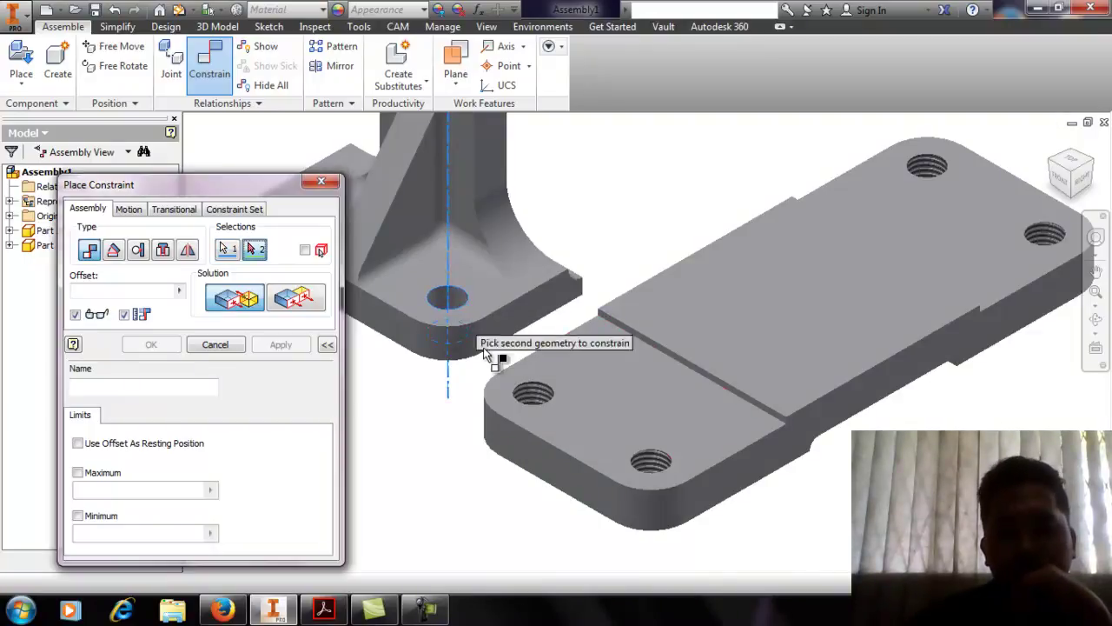
{"action": "left_click", "coordinate": [653, 465]}
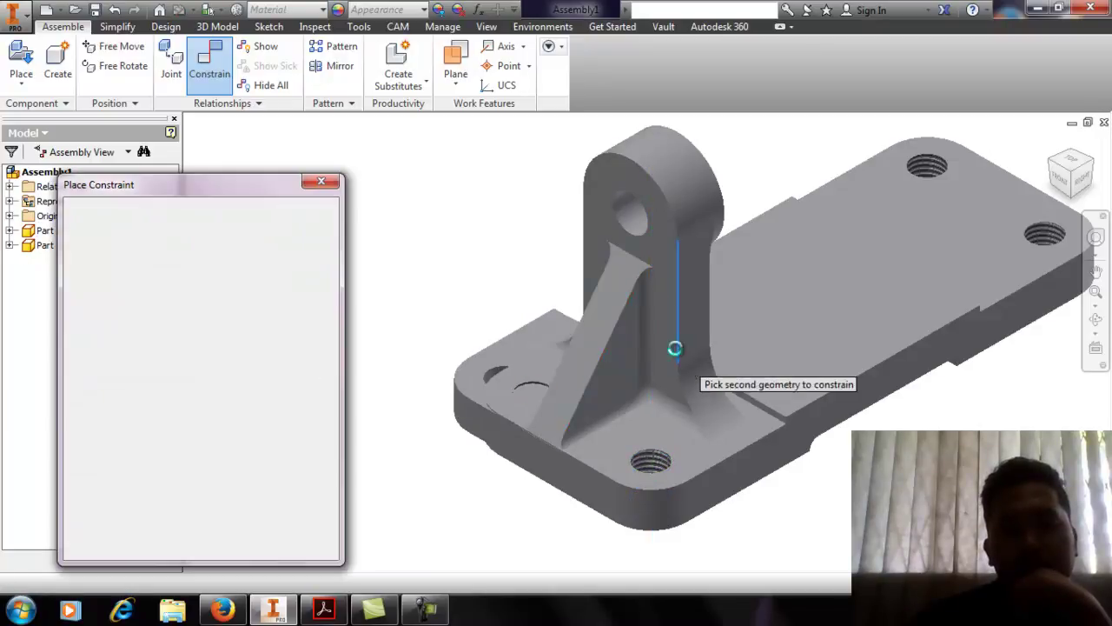
{"action": "left_click", "coordinate": [670, 228]}
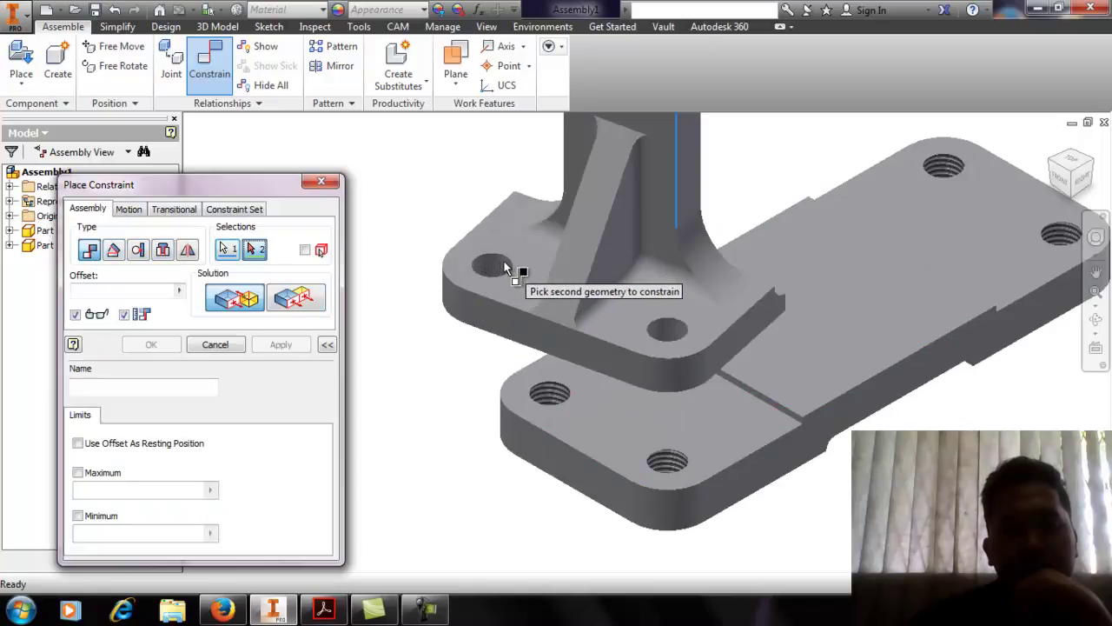
{"action": "left_click", "coordinate": [112, 254]}
{"action": "left_click", "coordinate": [90, 250]}
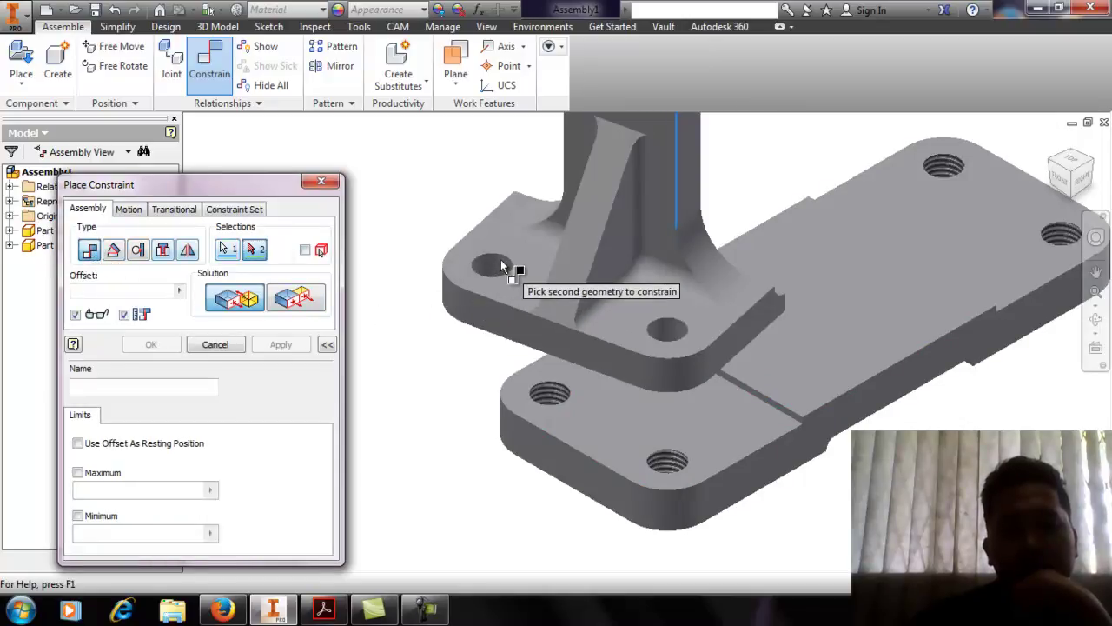
{"action": "left_click", "coordinate": [548, 397]}
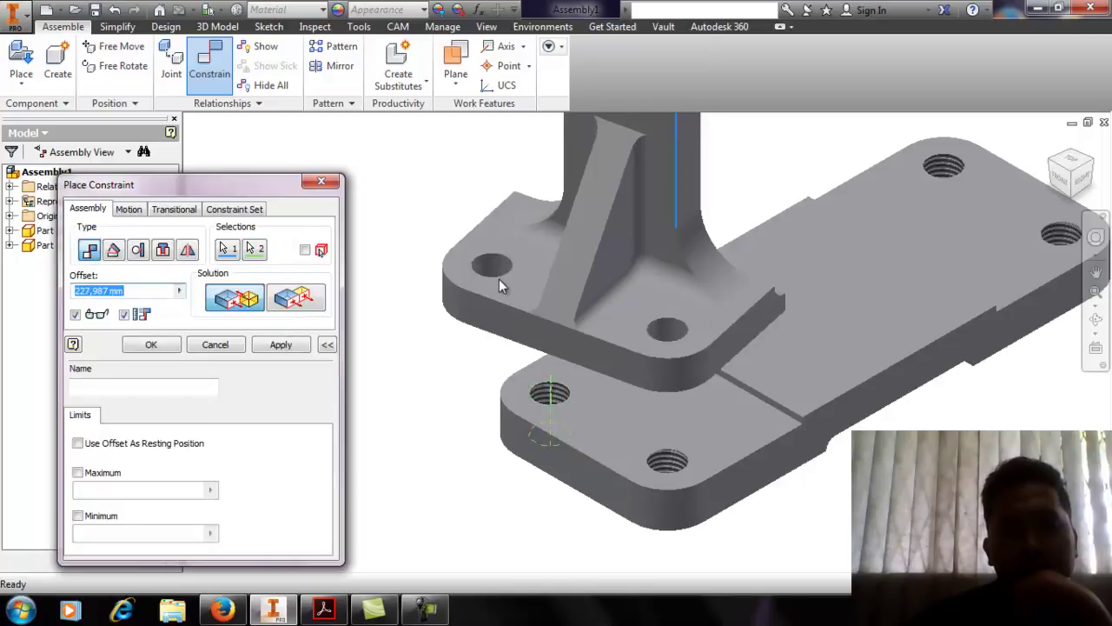
{"action": "middle_click_drag", "start_coordinate": [499, 279], "coordinate": [532, 278]}
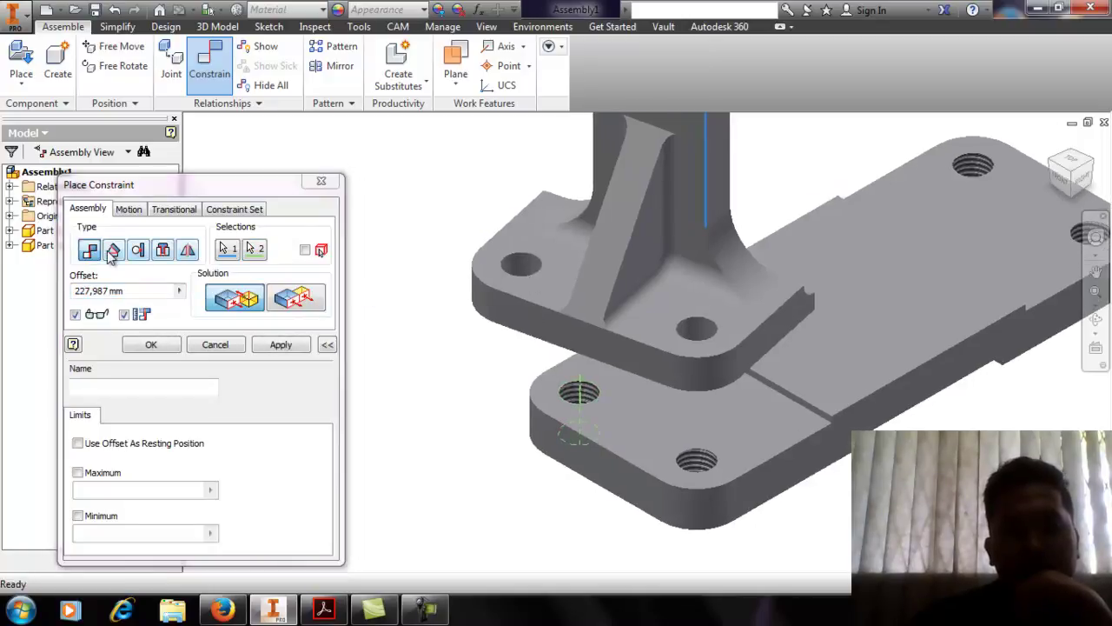
{"action": "left_click", "coordinate": [242, 346]}
Ground the Part 2 plate and swing the Part 1 bracket about its mated hole axis above the plate
{"action": "left_click", "coordinate": [718, 226]}
{"action": "left_click_drag", "start_coordinate": [730, 172], "coordinate": [732, 158]}
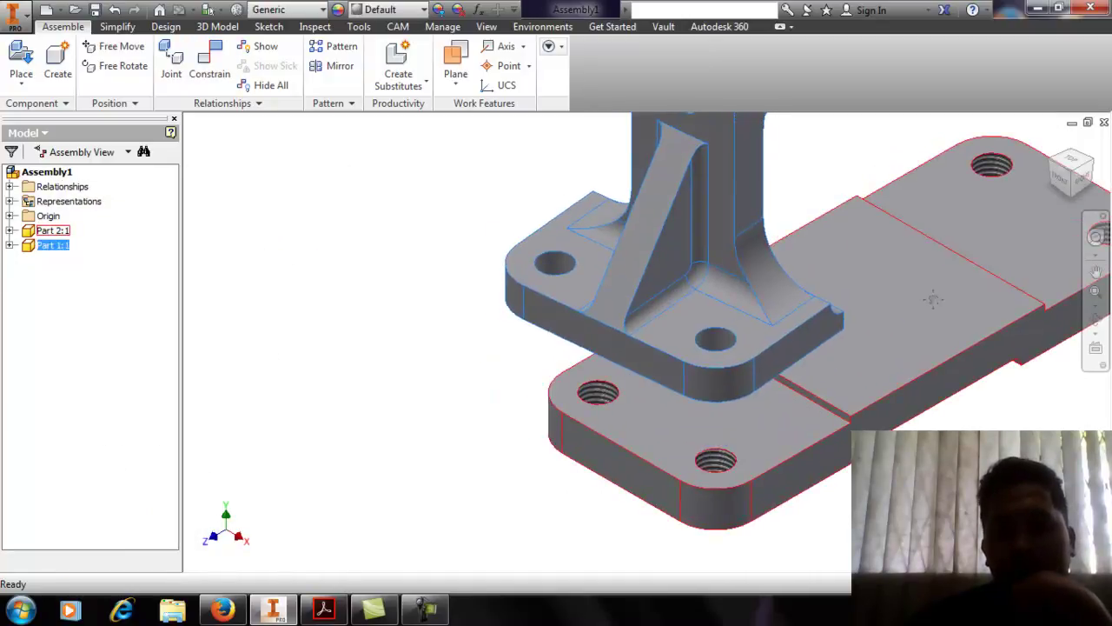
{"action": "middle_click_drag", "start_coordinate": [937, 298], "coordinate": [848, 303]}
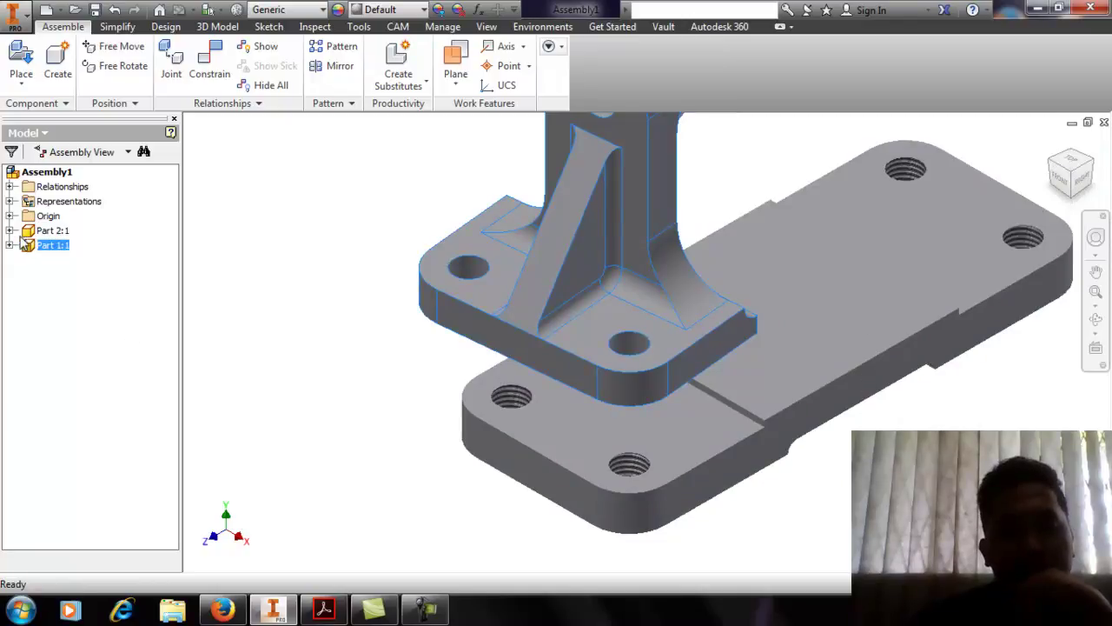
{"action": "left_click", "coordinate": [50, 230]}
{"action": "right_click", "coordinate": [51, 231]}
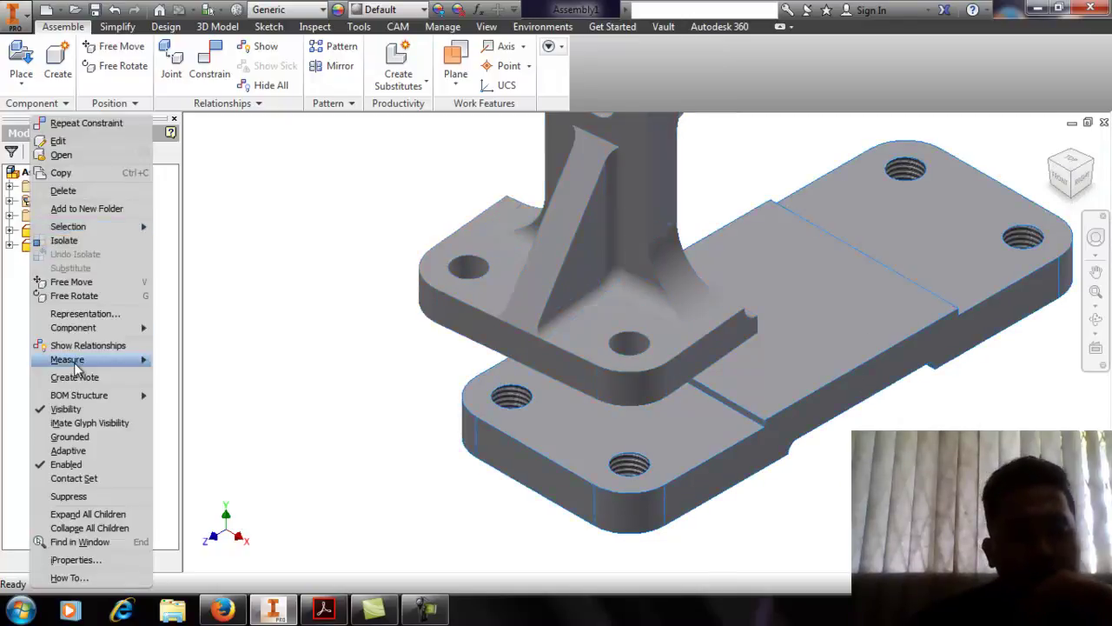
{"action": "left_click", "coordinate": [141, 437]}
{"action": "left_click", "coordinate": [328, 308]}
{"action": "left_click_drag", "start_coordinate": [436, 293], "coordinate": [281, 252]}
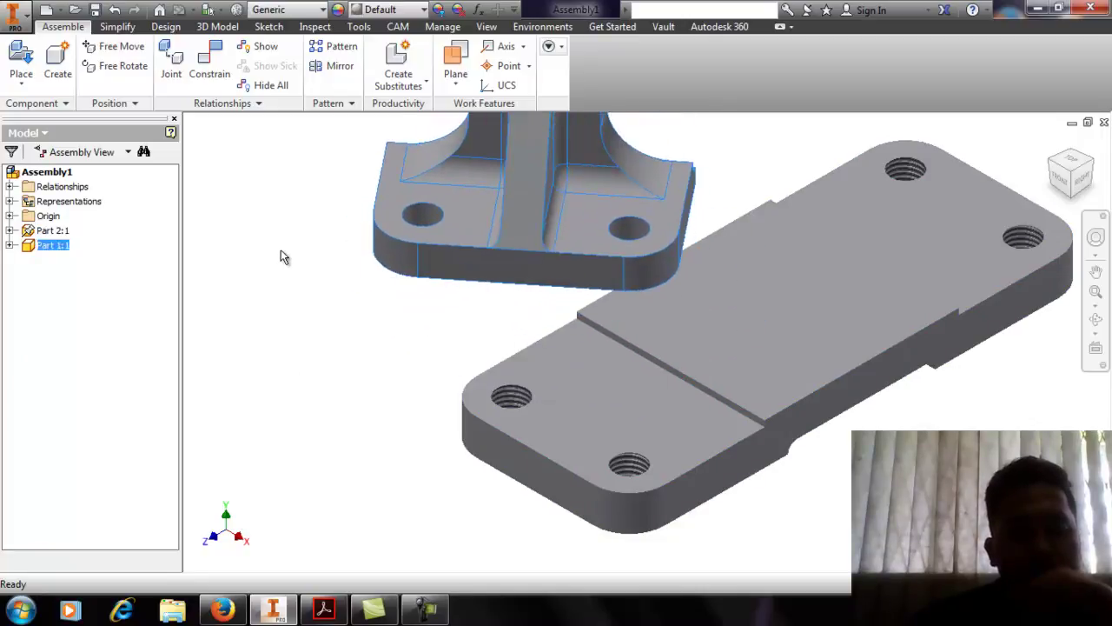
Try to mate the axis of the bracket's left-hand base hole with the plate's left-hand threaded hole at 0 offset
{"action": "left_click", "coordinate": [207, 75]}
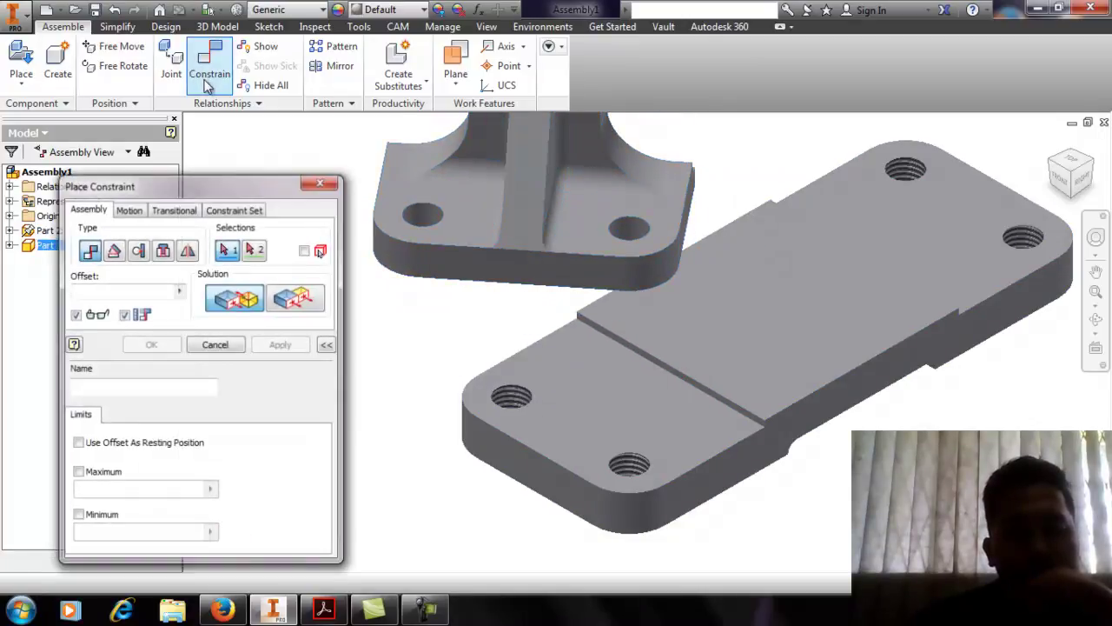
{"action": "left_click", "coordinate": [429, 224]}
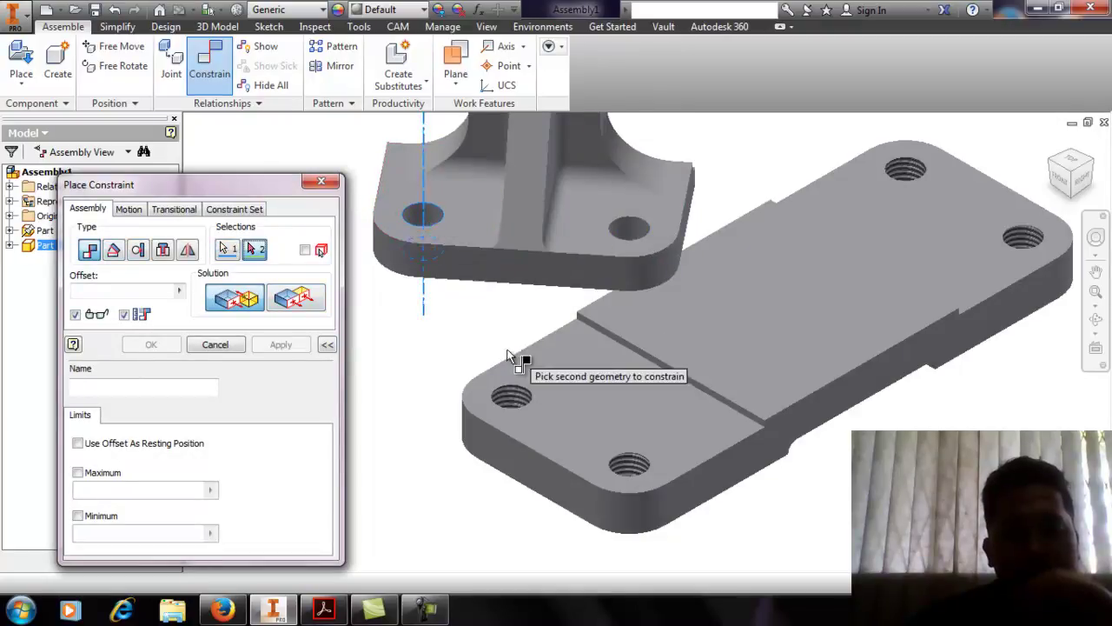
{"action": "left_click", "coordinate": [519, 402]}
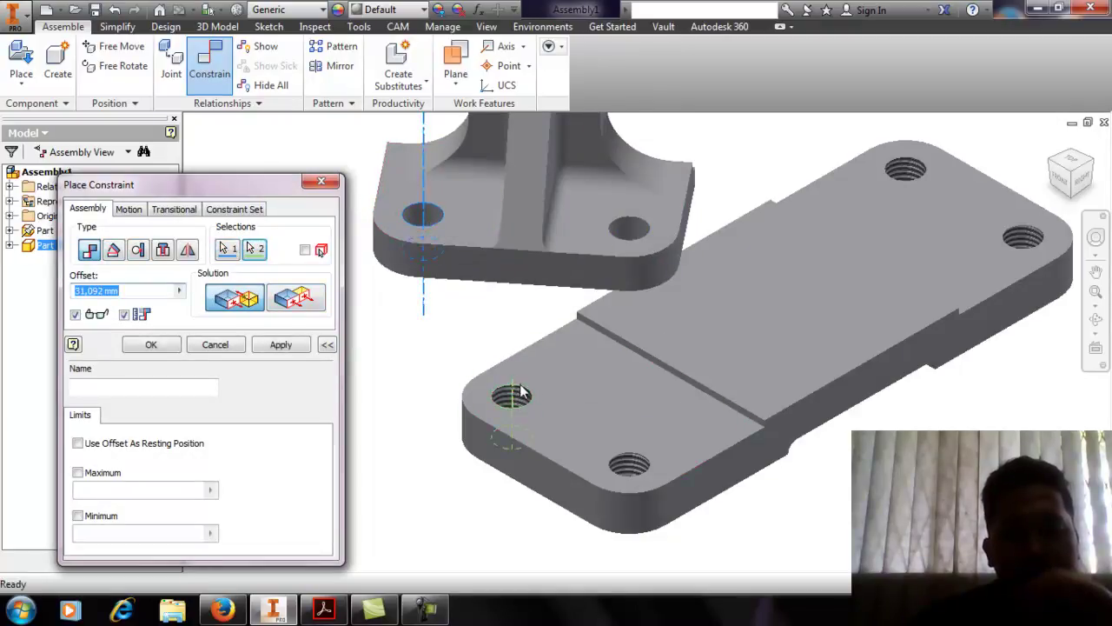
{"action": "type", "text": "0"}
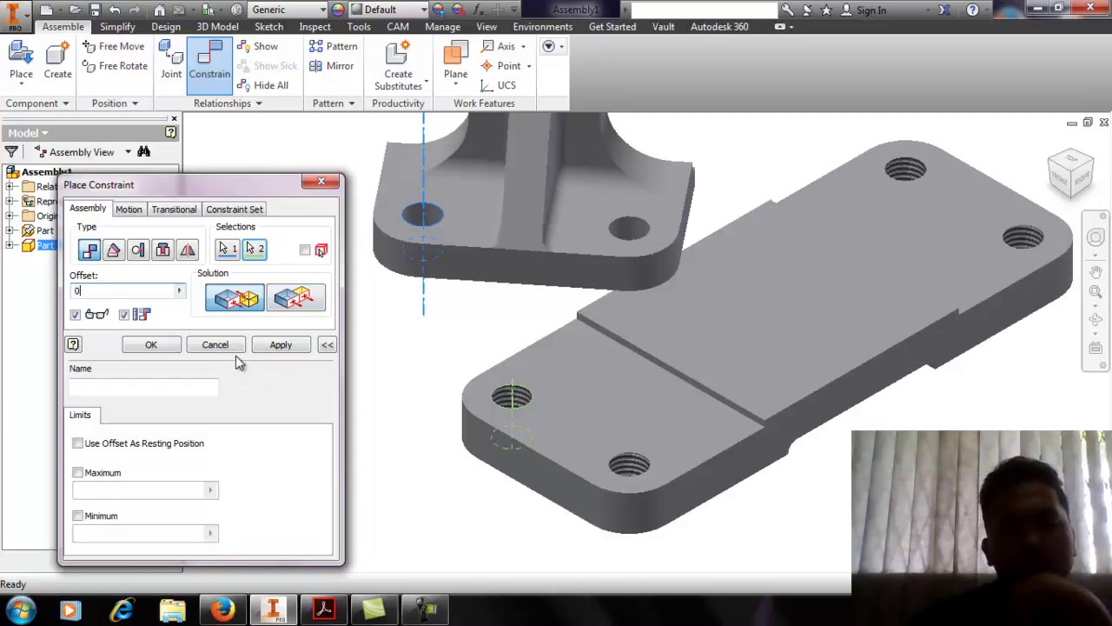
{"action": "left_click", "coordinate": [277, 348]}
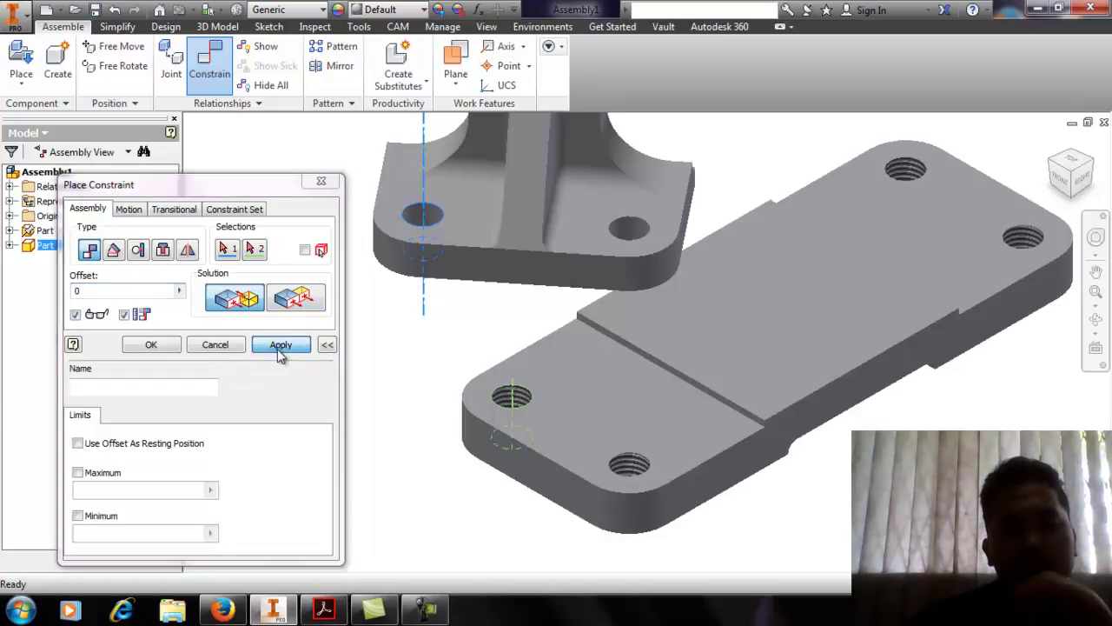
{"action": "left_click", "coordinate": [321, 181]}
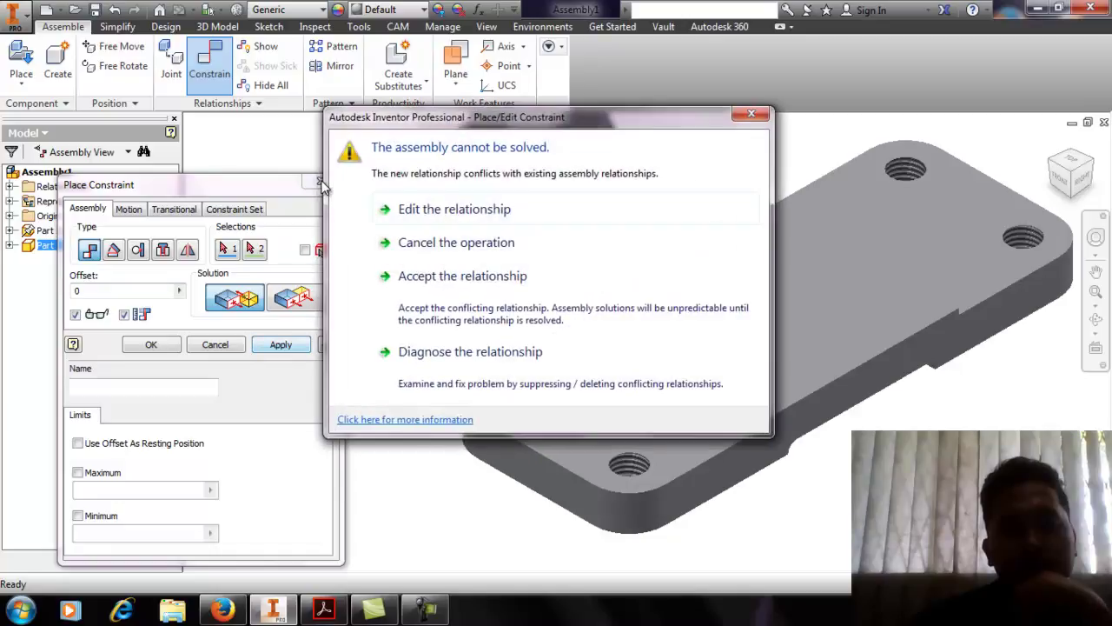
{"action": "left_click", "coordinate": [752, 119]}
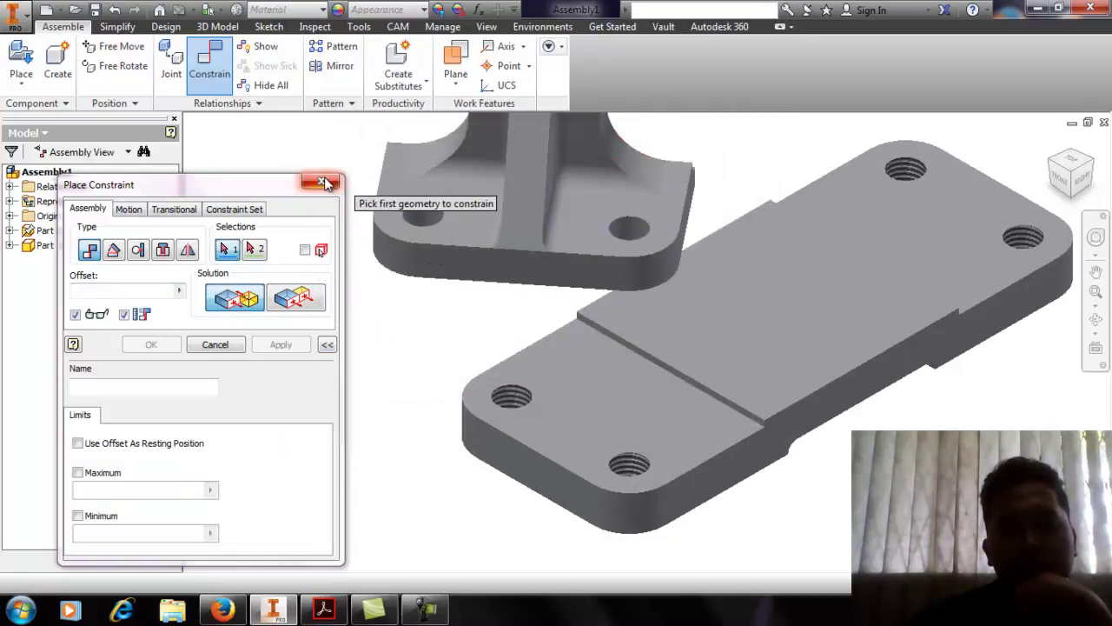
{"action": "left_click", "coordinate": [324, 182]}
Lower and turn the bracket onto the plate's stepped end, and compare the widths of both parts from the front
{"action": "left_click_drag", "start_coordinate": [668, 202], "coordinate": [782, 398]}
{"action": "left_click_drag", "start_coordinate": [467, 336], "coordinate": [462, 371]}
{"action": "key", "text": "Escape"}
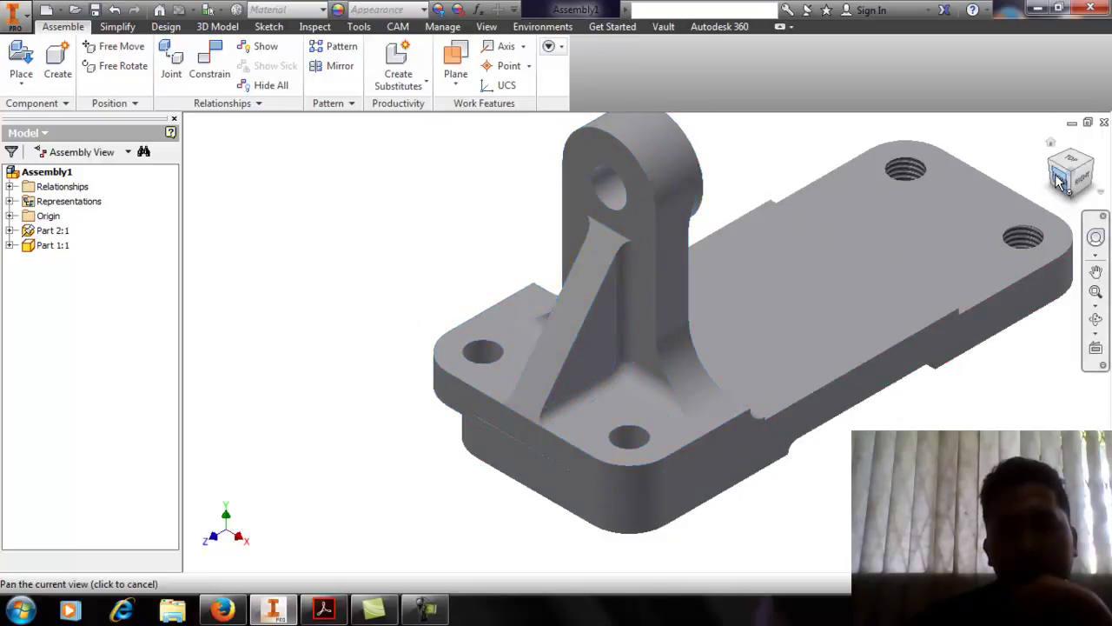
{"action": "left_click", "coordinate": [1056, 178]}
{"action": "scroll", "coordinate": [616, 383], "scroll_direction": "up", "scroll_amount": 5}
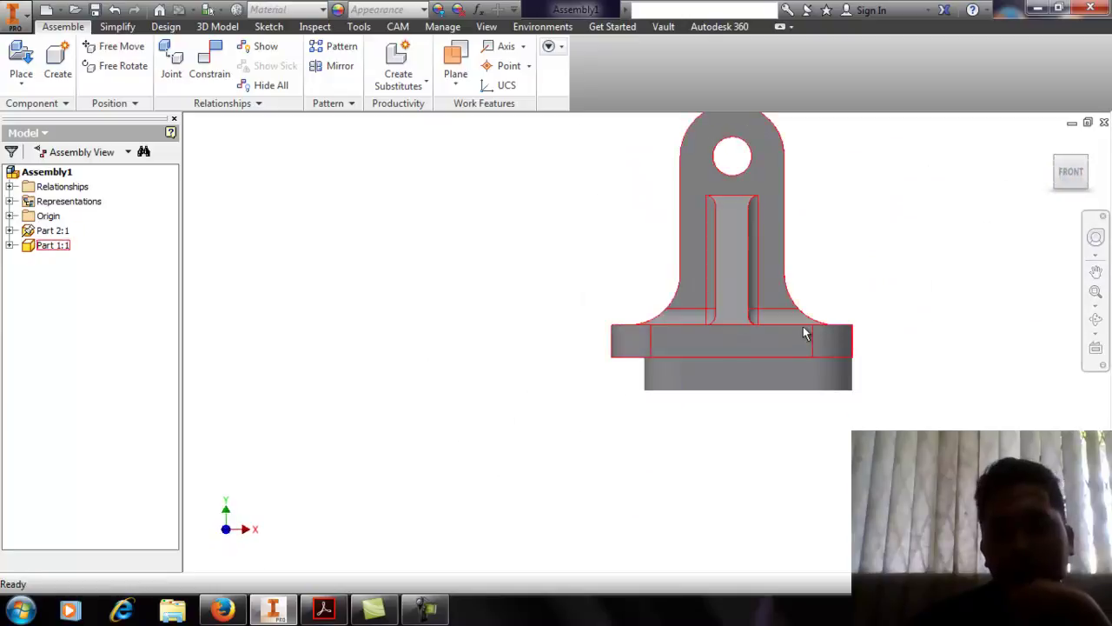
{"action": "middle_click_drag", "start_coordinate": [803, 330], "coordinate": [763, 342]}
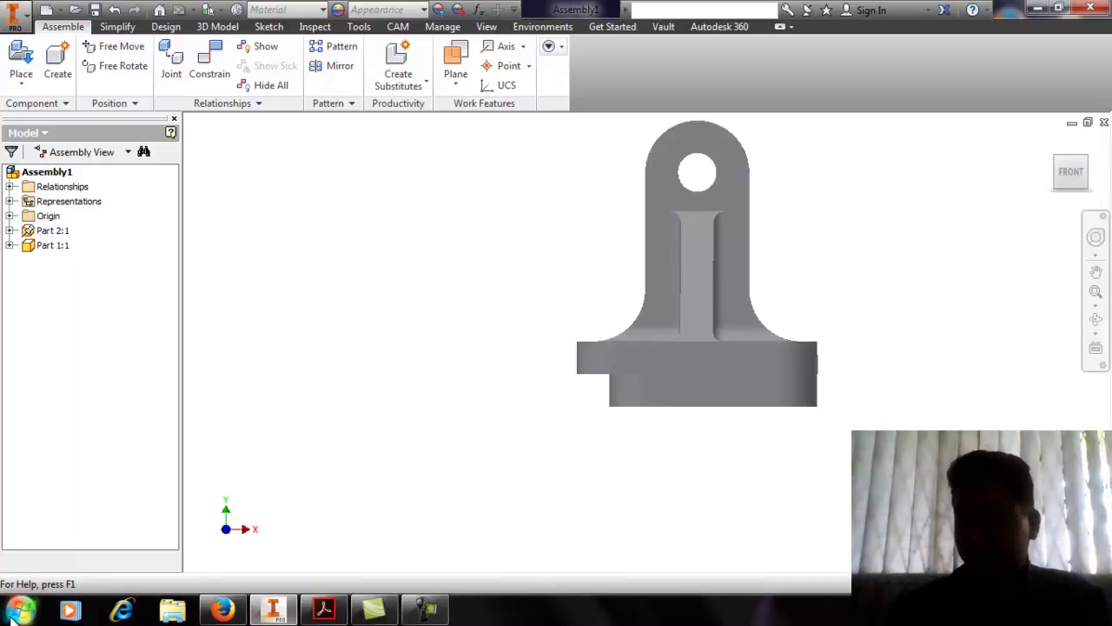
{"action": "middle_click_drag", "start_coordinate": [814, 396], "coordinate": [758, 400]}
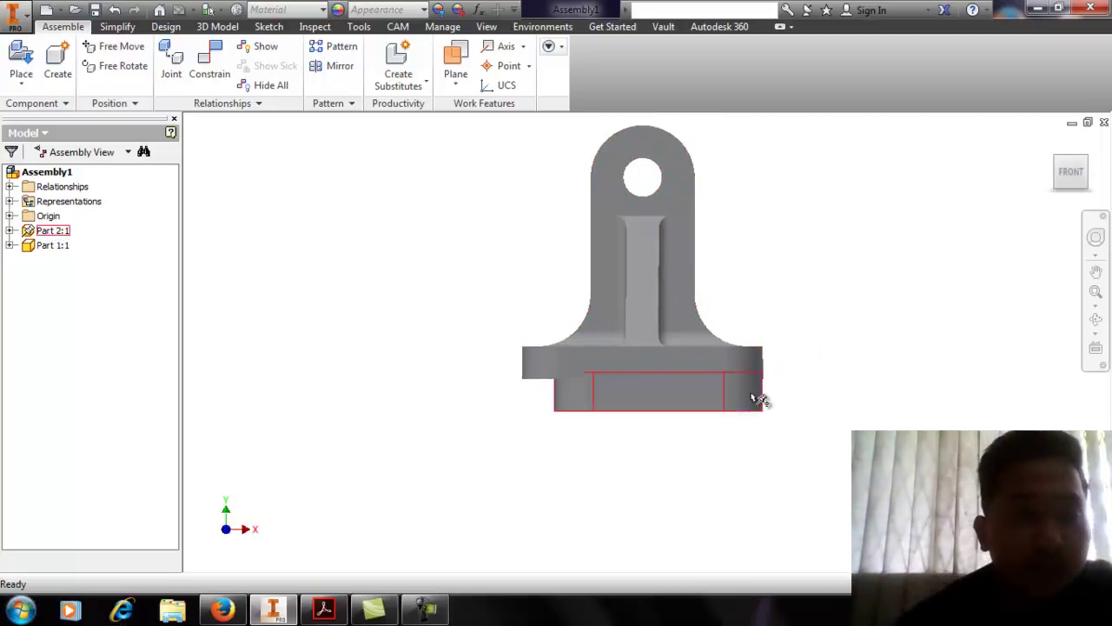
Open the Part 2 plate file from the Tugas CAD World Skill folder and inspect its base extrusion's sketch
{"action": "left_click", "coordinate": [74, 12]}
{"action": "left_click", "coordinate": [473, 228]}
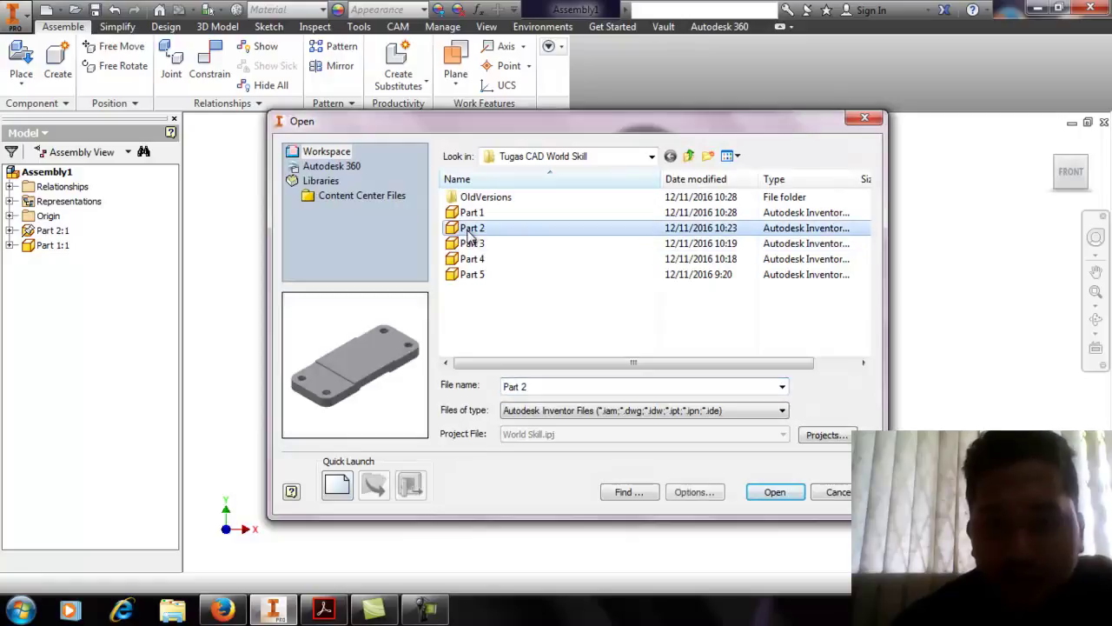
{"action": "left_click", "coordinate": [774, 493]}
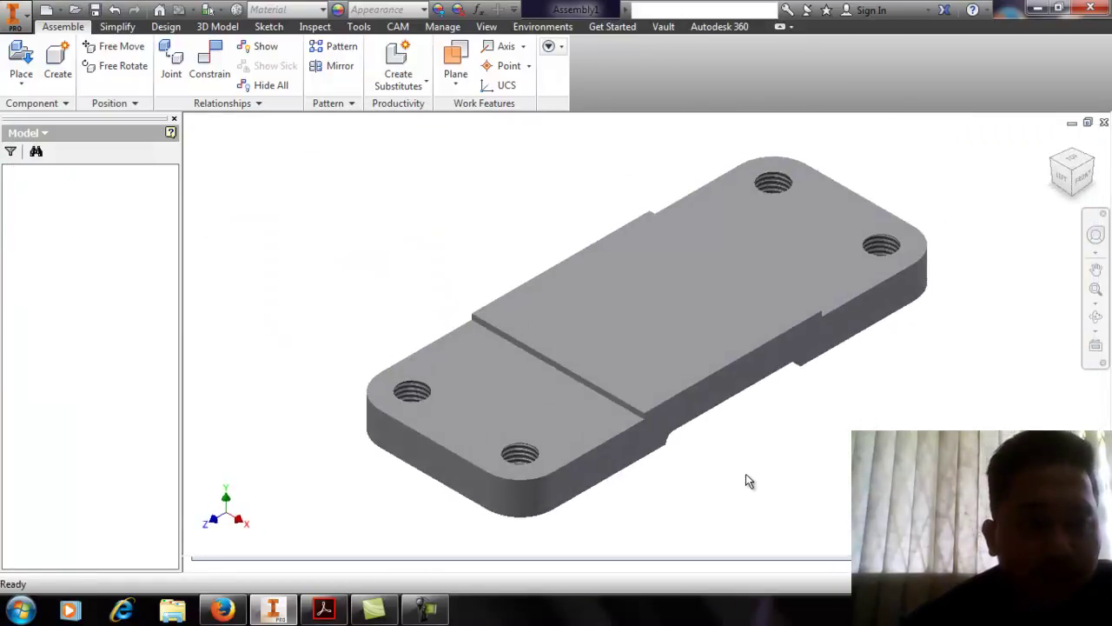
{"action": "left_click", "coordinate": [9, 230]}
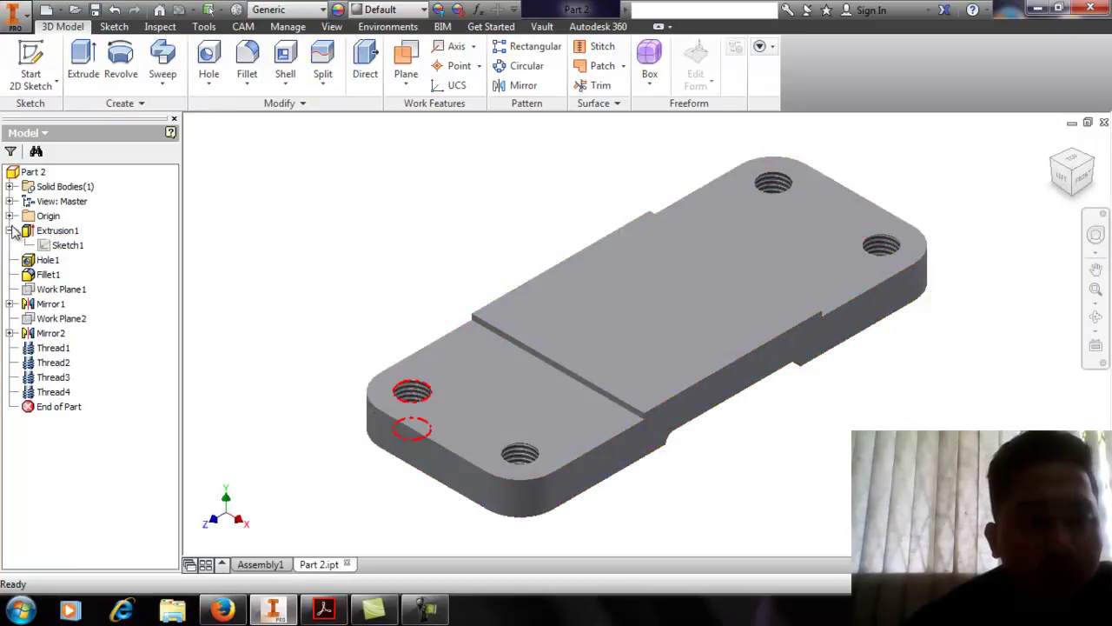
{"action": "left_click", "coordinate": [9, 230]}
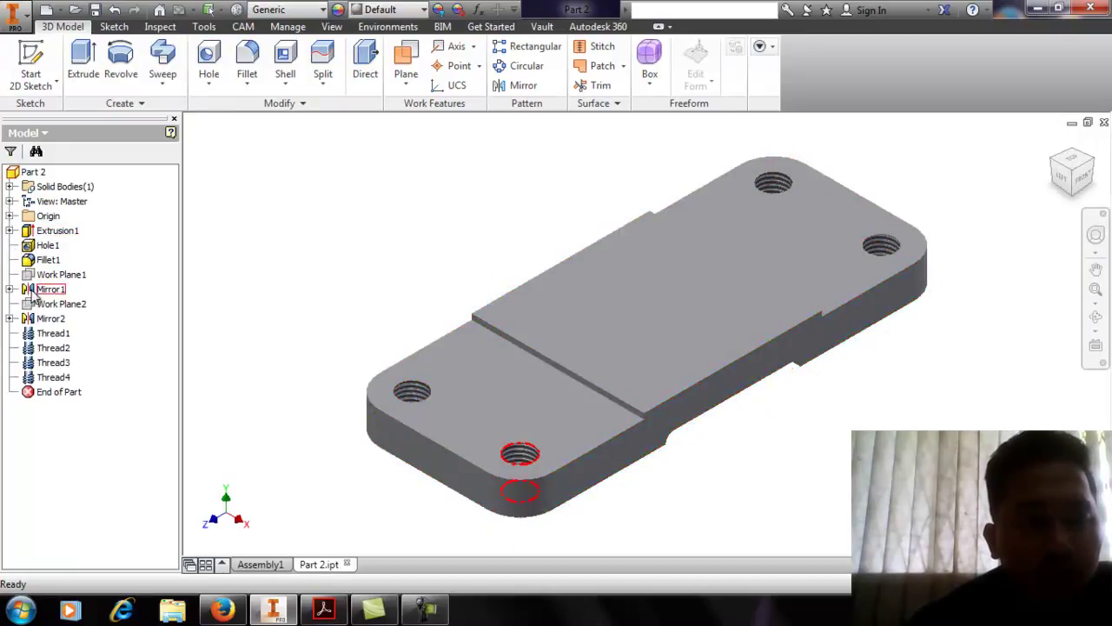
{"action": "left_click", "coordinate": [9, 185]}
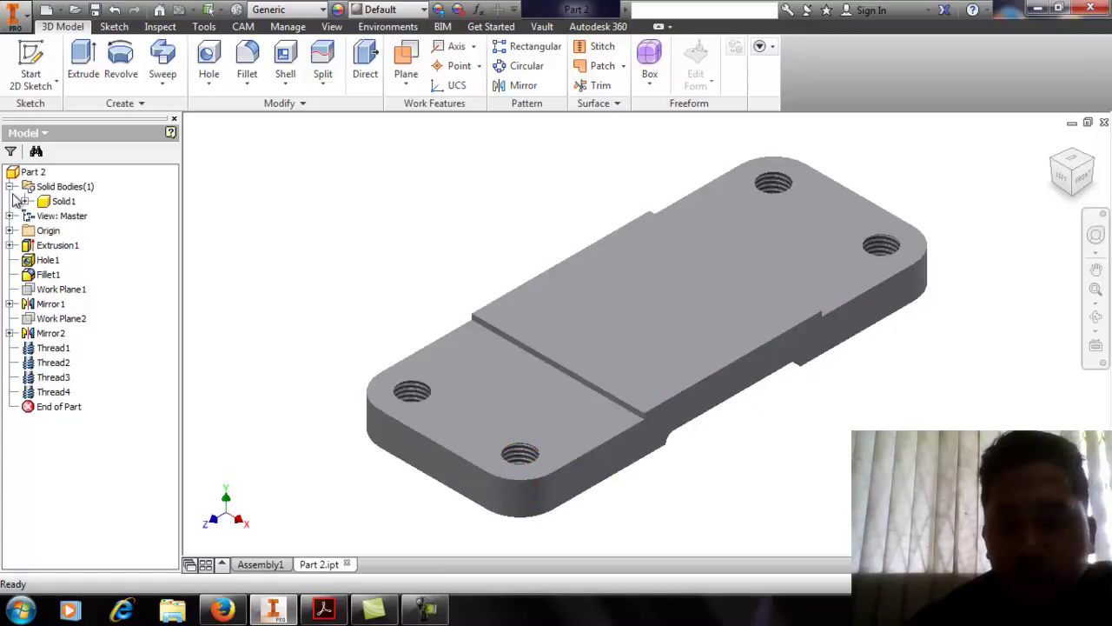
{"action": "left_click", "coordinate": [9, 186]}
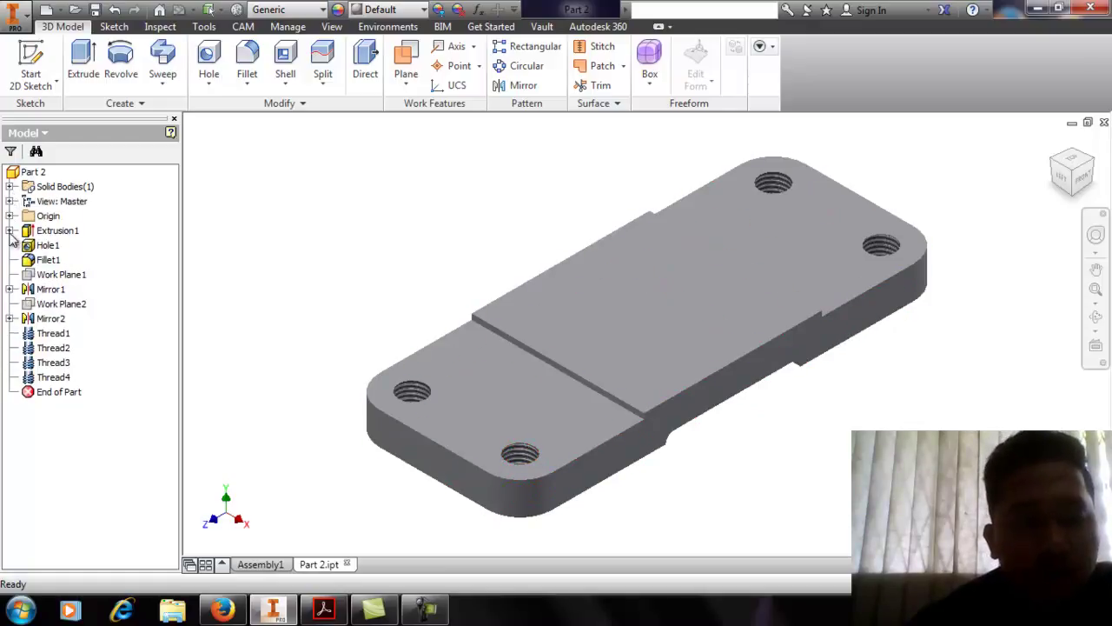
{"action": "left_click", "coordinate": [10, 230]}
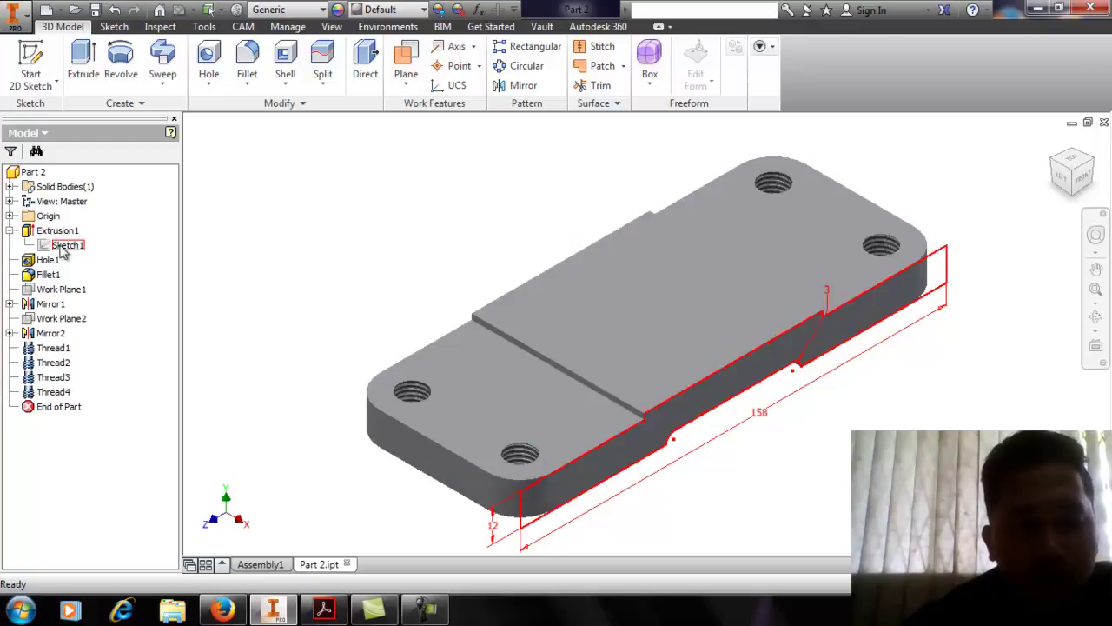
{"action": "left_click", "coordinate": [9, 231]}
Increase the distance of the plate's Extrusion1 to match the bracket's base width, then save and close the part
{"action": "left_click", "coordinate": [63, 233]}
{"action": "right_click", "coordinate": [63, 239]}
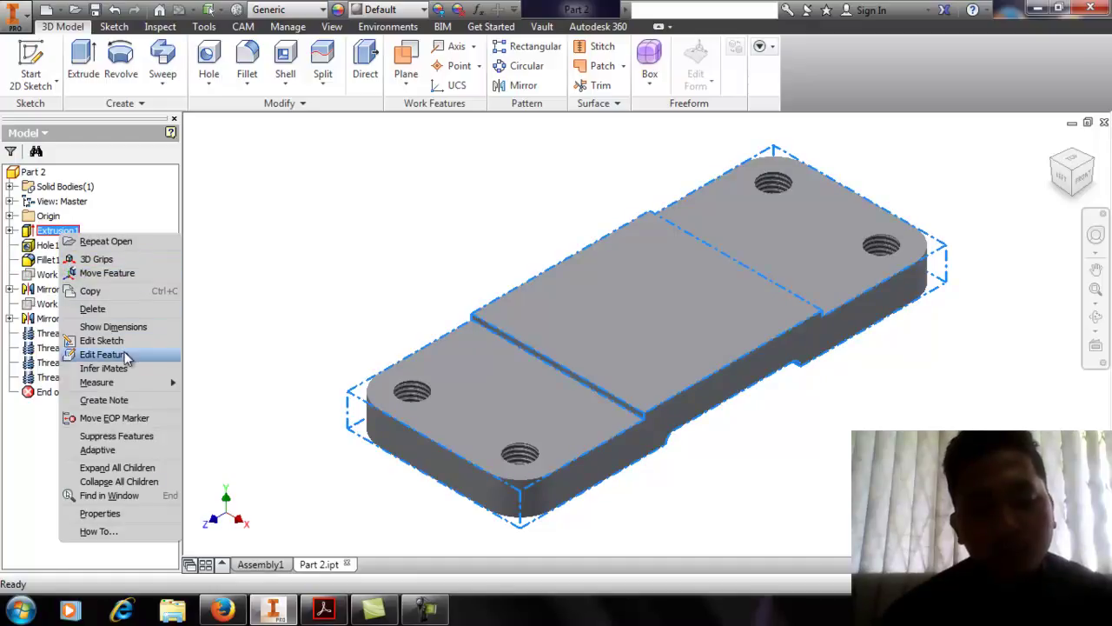
{"action": "left_click", "coordinate": [103, 355]}
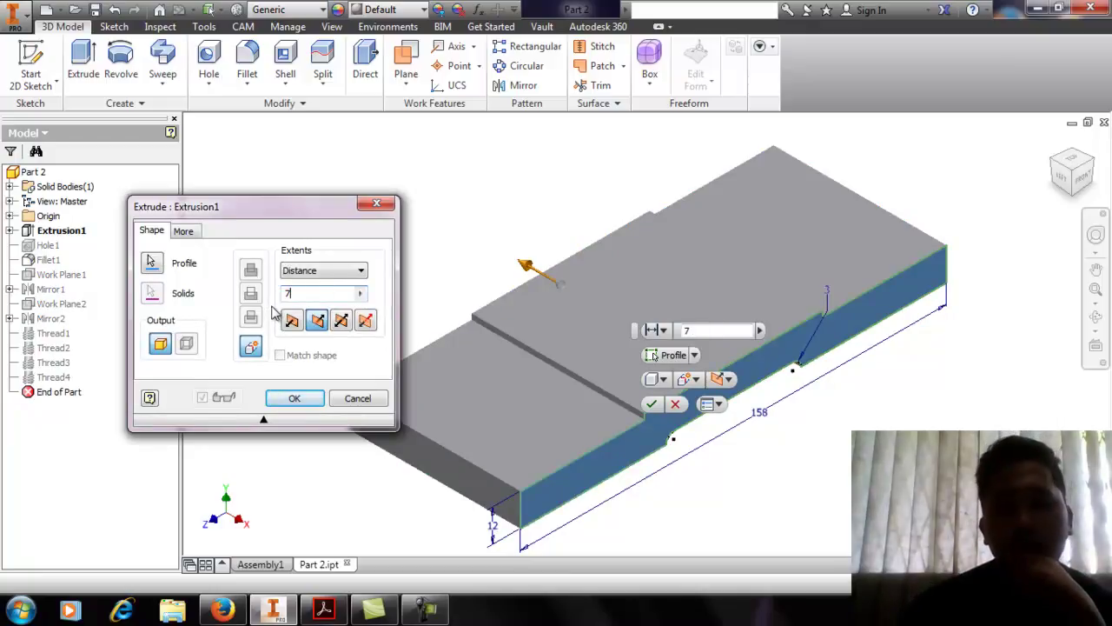
{"action": "left_click", "coordinate": [295, 397]}
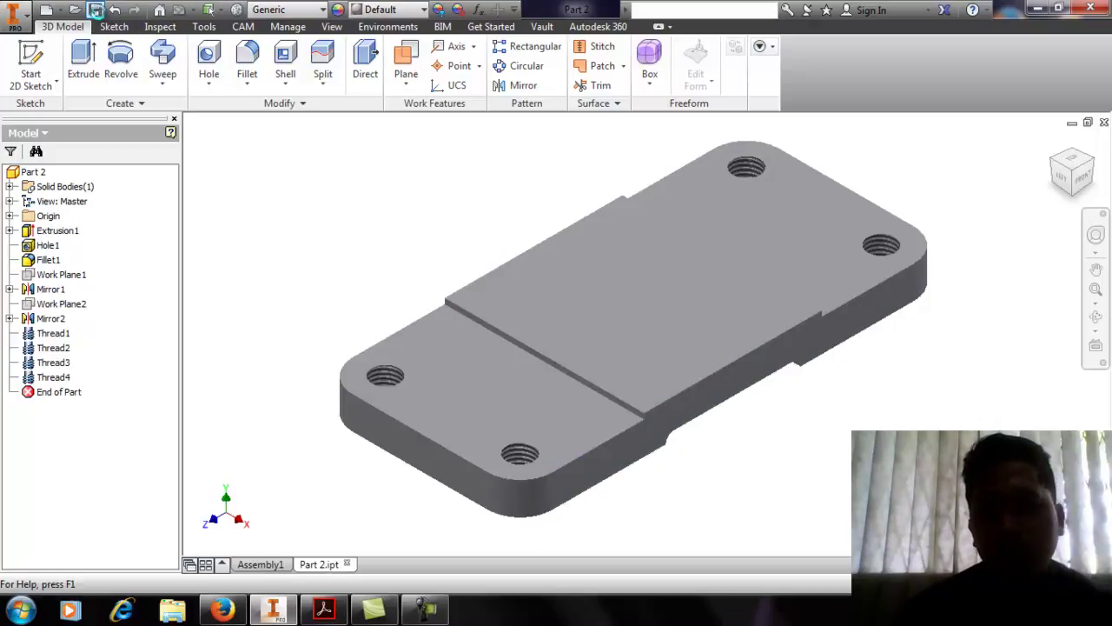
{"action": "left_click", "coordinate": [1104, 122]}
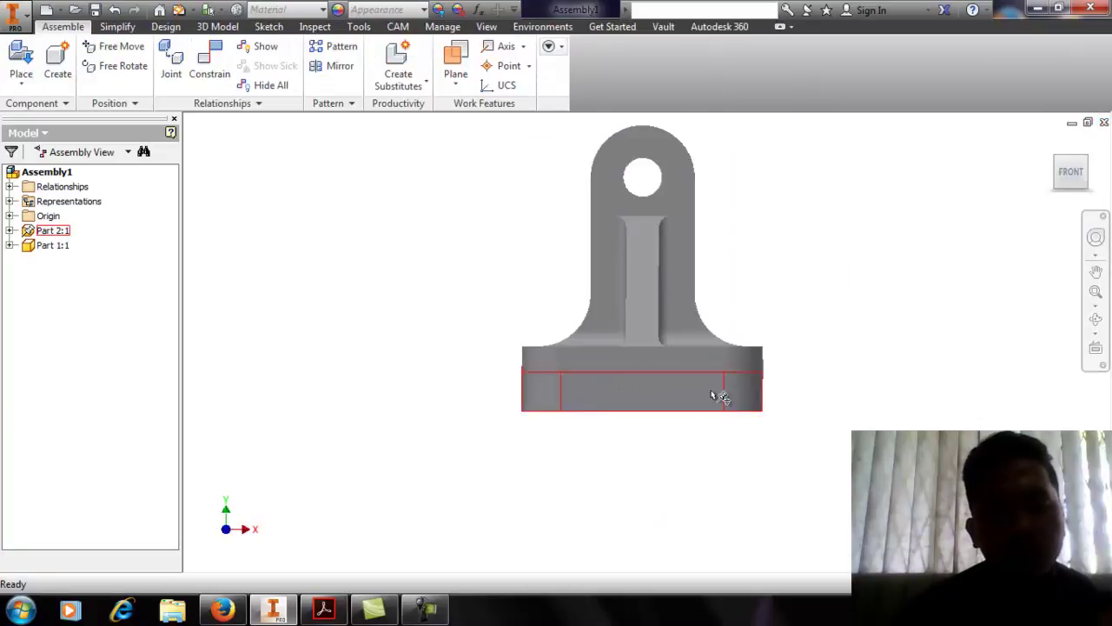
{"action": "middle_click_drag", "start_coordinate": [842, 404], "coordinate": [774, 423], "text": "shift"}
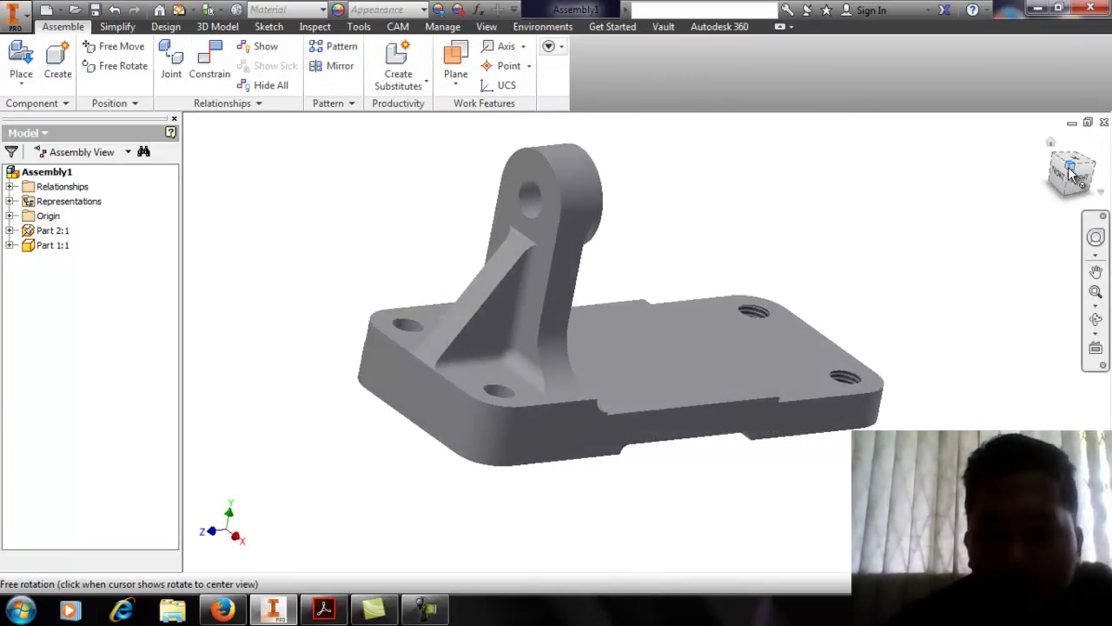
Lift the bracket off the plate and mate its left-hand base hole axis with the plate's left-hand threaded hole at 0 offset
{"action": "left_click", "coordinate": [1073, 174]}
{"action": "left_click_drag", "start_coordinate": [647, 360], "coordinate": [620, 295]}
{"action": "left_click", "coordinate": [209, 71]}
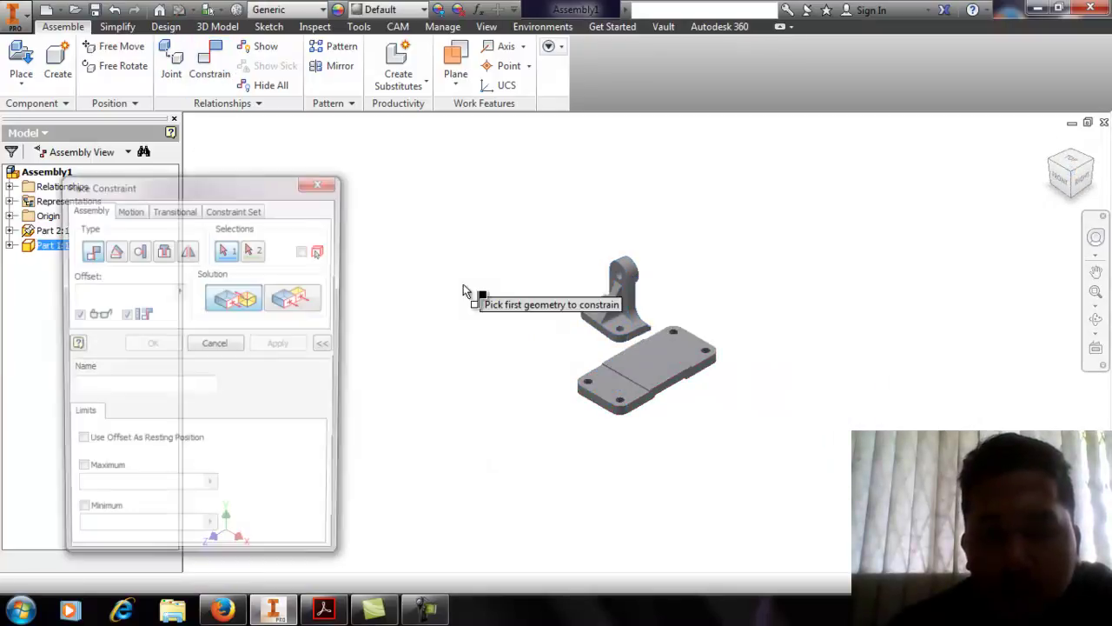
{"action": "scroll", "coordinate": [572, 326], "scroll_direction": "up", "scroll_amount": 5}
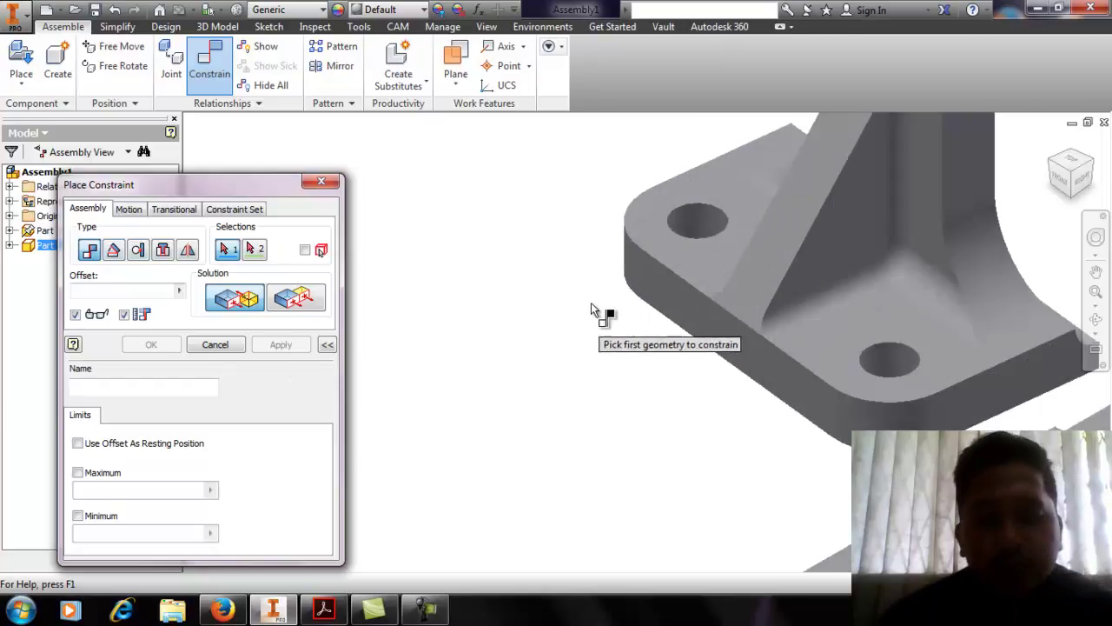
{"action": "left_click", "coordinate": [713, 241]}
{"action": "scroll", "coordinate": [690, 308], "scroll_direction": "down", "scroll_amount": 5}
{"action": "scroll", "coordinate": [693, 380], "scroll_direction": "up", "scroll_amount": 2}
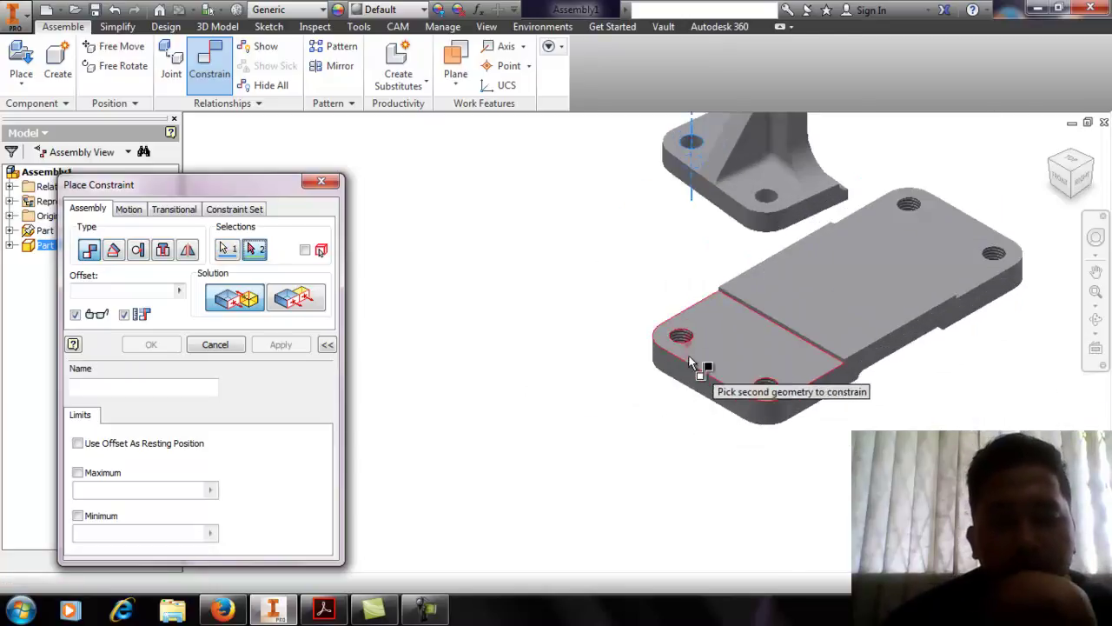
{"action": "scroll", "coordinate": [685, 338], "scroll_direction": "up", "scroll_amount": 3}
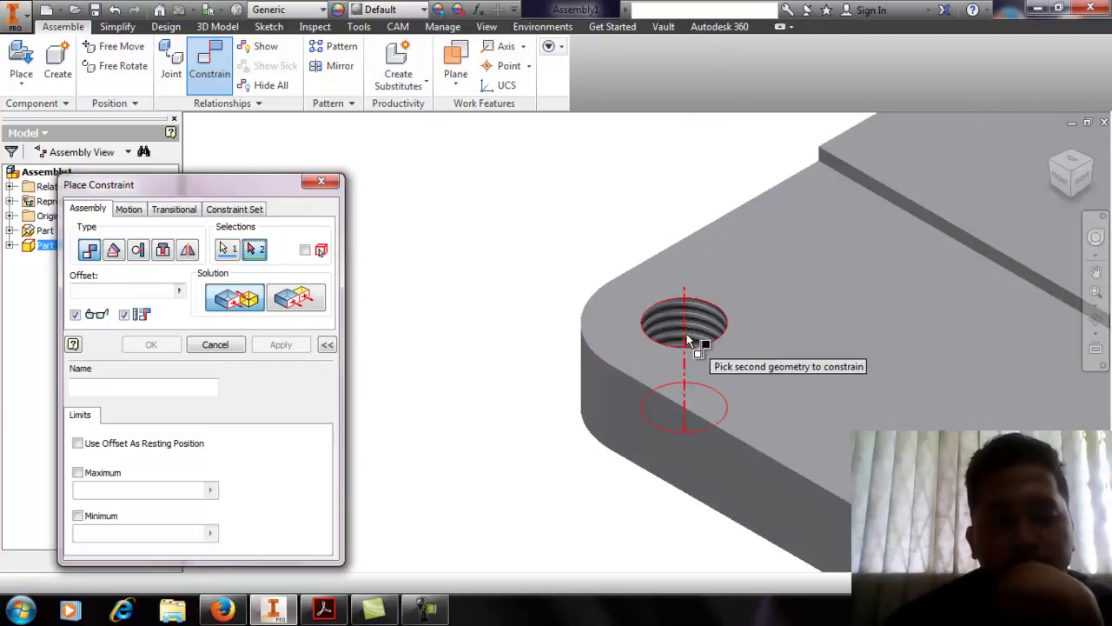
{"action": "left_click", "coordinate": [687, 341]}
{"action": "scroll", "coordinate": [686, 341], "scroll_direction": "down", "scroll_amount": 5}
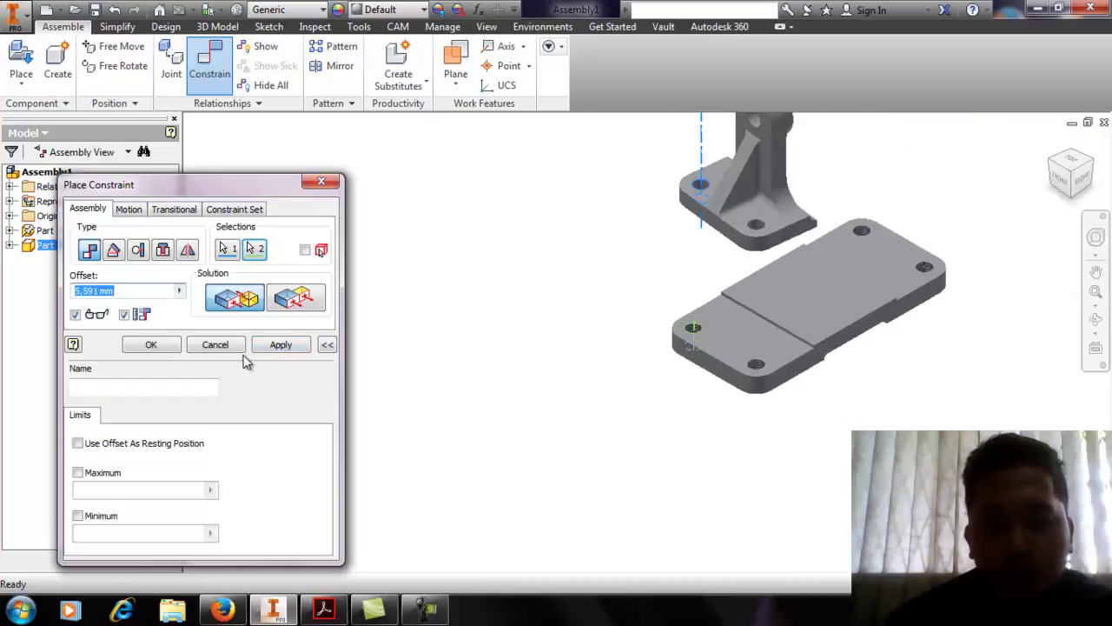
{"action": "type", "text": "0"}
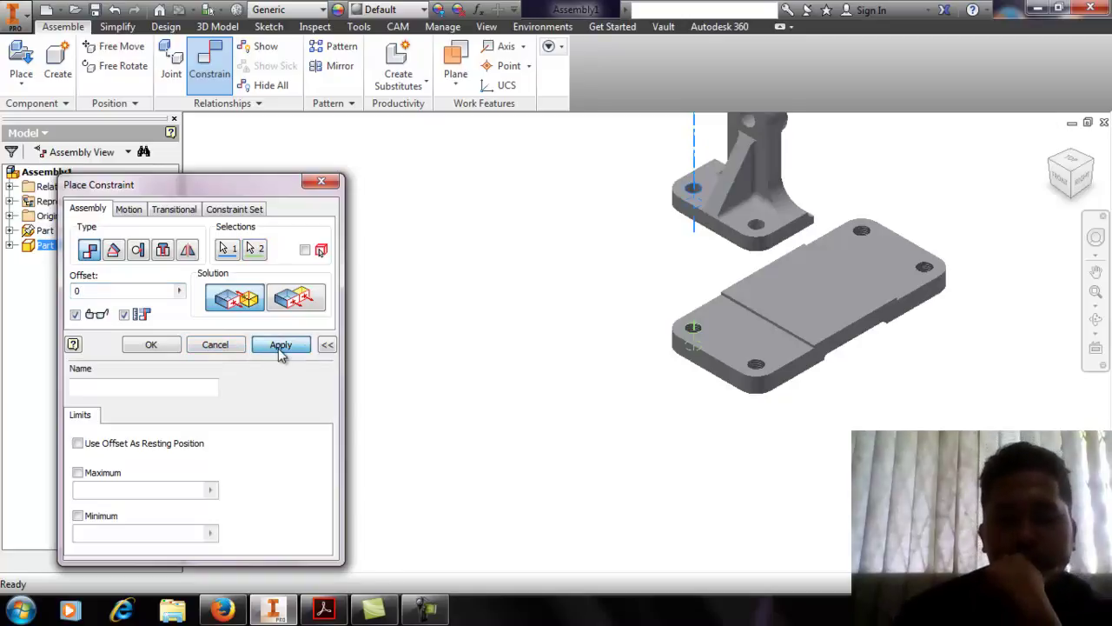
{"action": "left_click", "coordinate": [283, 346]}
Mate the underside of the bracket's base with the plate's lowered end face at 0 offset, check the fit and finish constraining
{"action": "scroll", "coordinate": [734, 260], "scroll_direction": "up", "scroll_amount": 5}
{"action": "scroll", "coordinate": [735, 260], "scroll_direction": "down", "scroll_amount": 6}
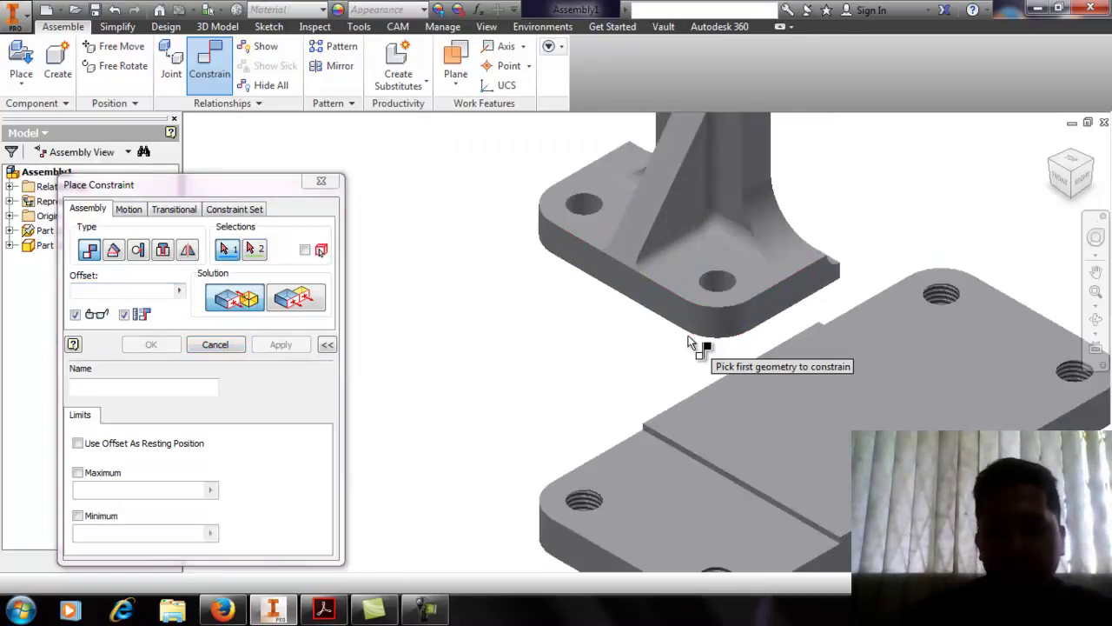
{"action": "middle_click_drag", "start_coordinate": [680, 365], "coordinate": [680, 314], "text": "shift"}
{"action": "left_click", "coordinate": [676, 313]}
{"action": "scroll", "coordinate": [676, 314], "scroll_direction": "down", "scroll_amount": 2}
{"action": "left_click", "coordinate": [708, 390]}
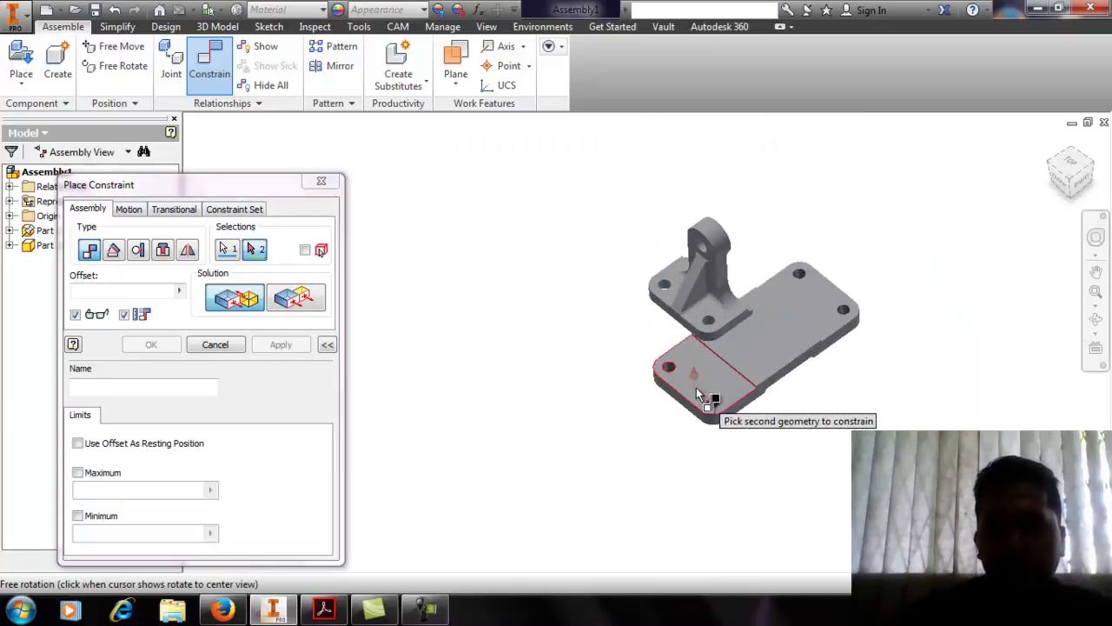
{"action": "left_click", "coordinate": [696, 393]}
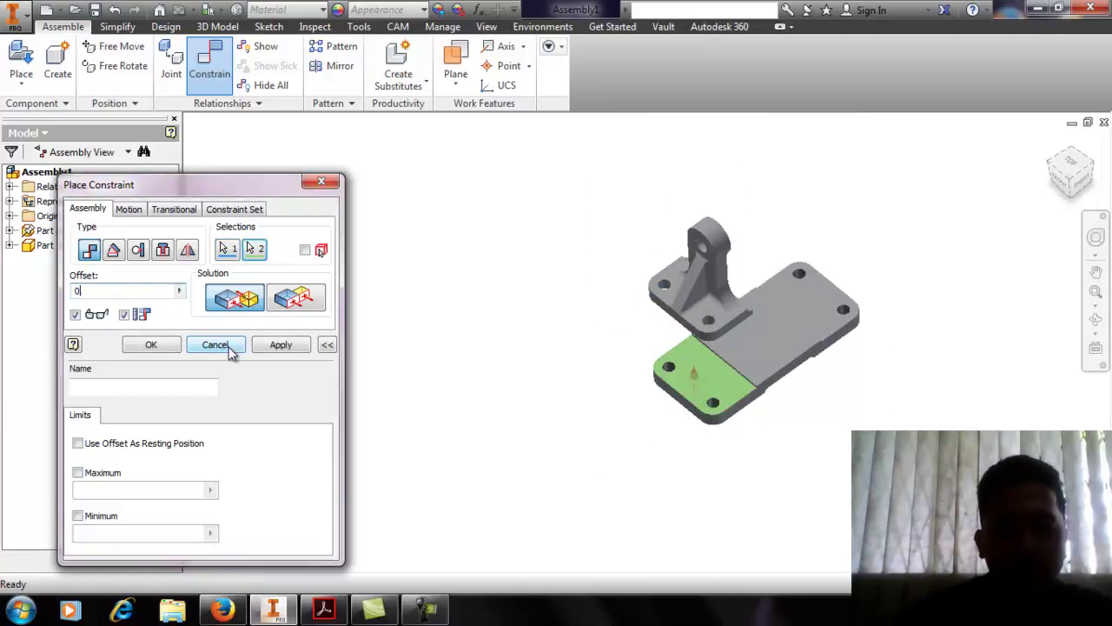
{"action": "left_click", "coordinate": [281, 345]}
{"action": "scroll", "coordinate": [714, 400], "scroll_direction": "up", "scroll_amount": 3}
{"action": "scroll", "coordinate": [797, 449], "scroll_direction": "up", "scroll_amount": 3}
{"action": "scroll", "coordinate": [797, 450], "scroll_direction": "down", "scroll_amount": 2}
{"action": "middle_click_drag", "start_coordinate": [845, 476], "coordinate": [844, 446], "text": "shift"}
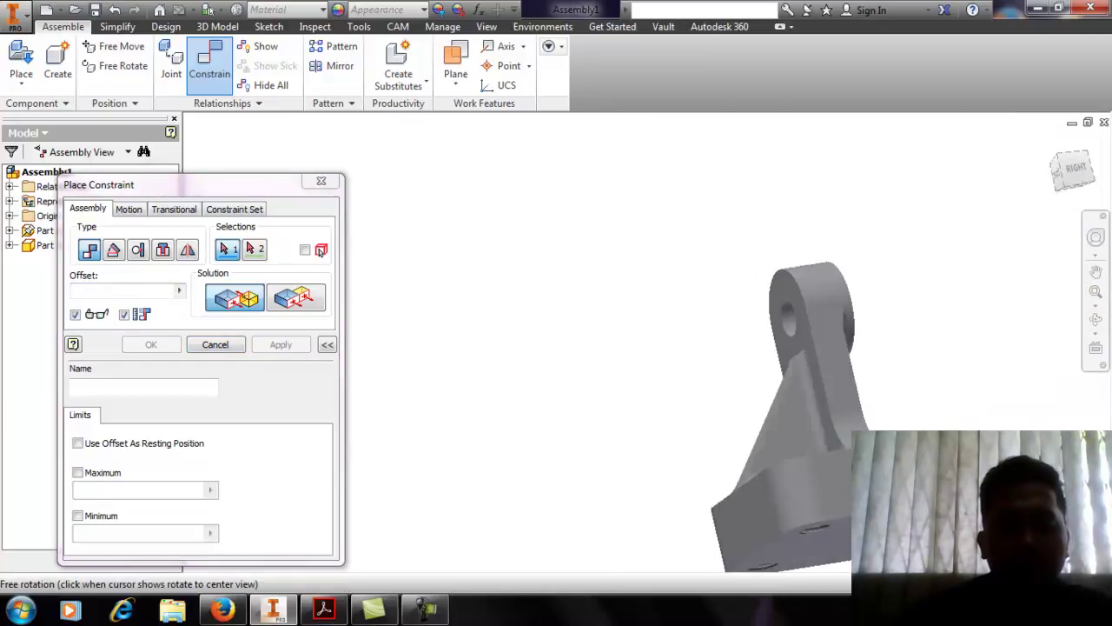
{"action": "left_click", "coordinate": [1080, 176]}
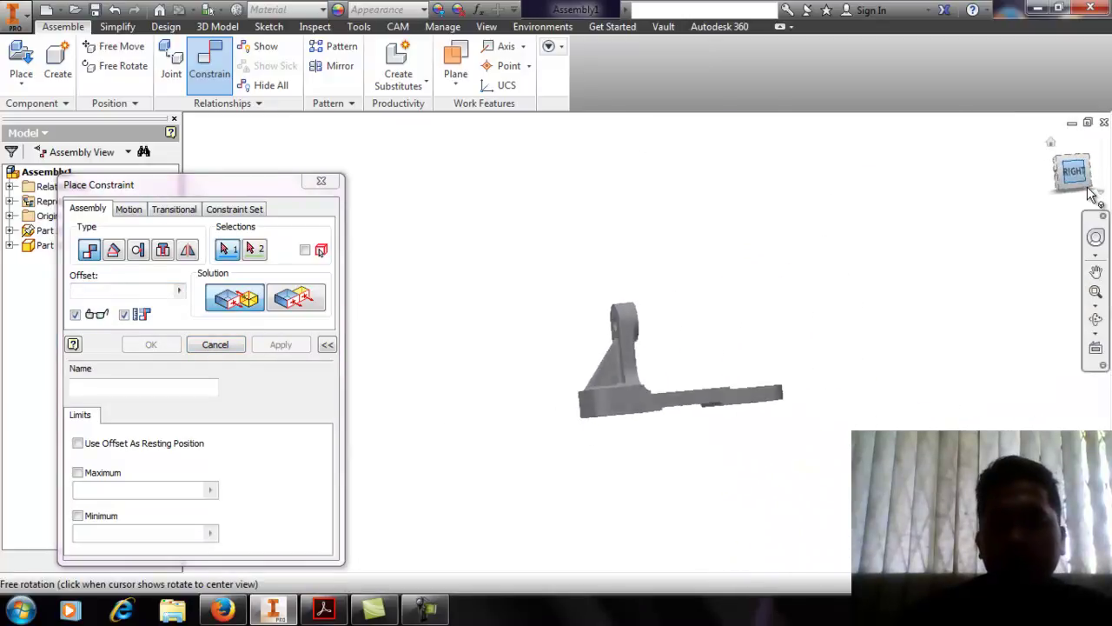
{"action": "left_click", "coordinate": [1058, 162]}
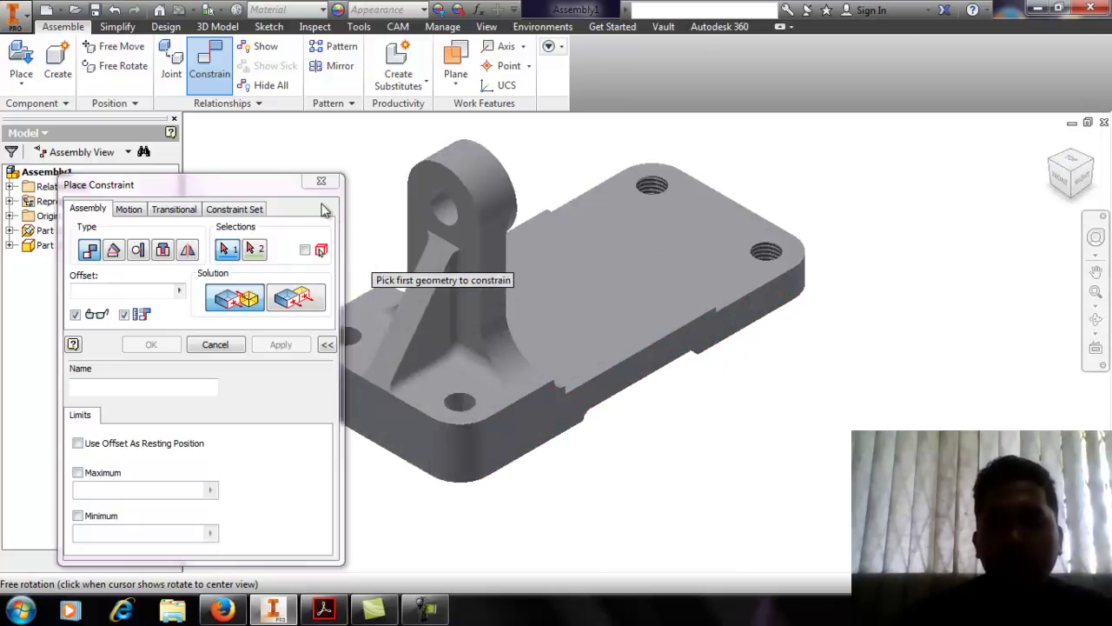
{"action": "left_click", "coordinate": [321, 182]}
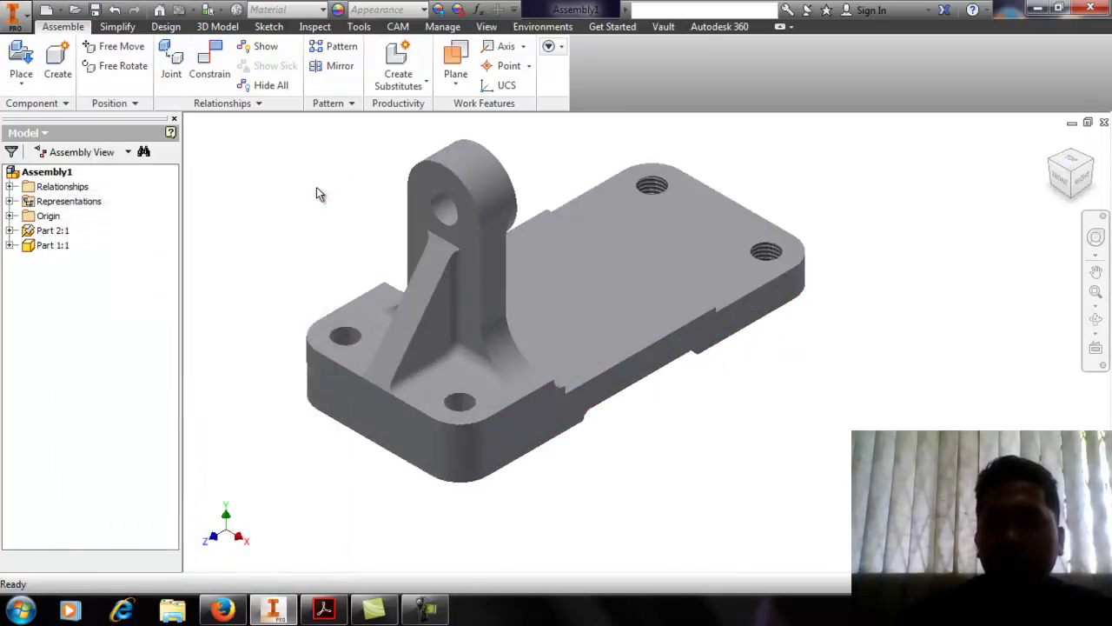
{"action": "left_click", "coordinate": [456, 85]}
{"action": "left_click", "coordinate": [485, 215]}
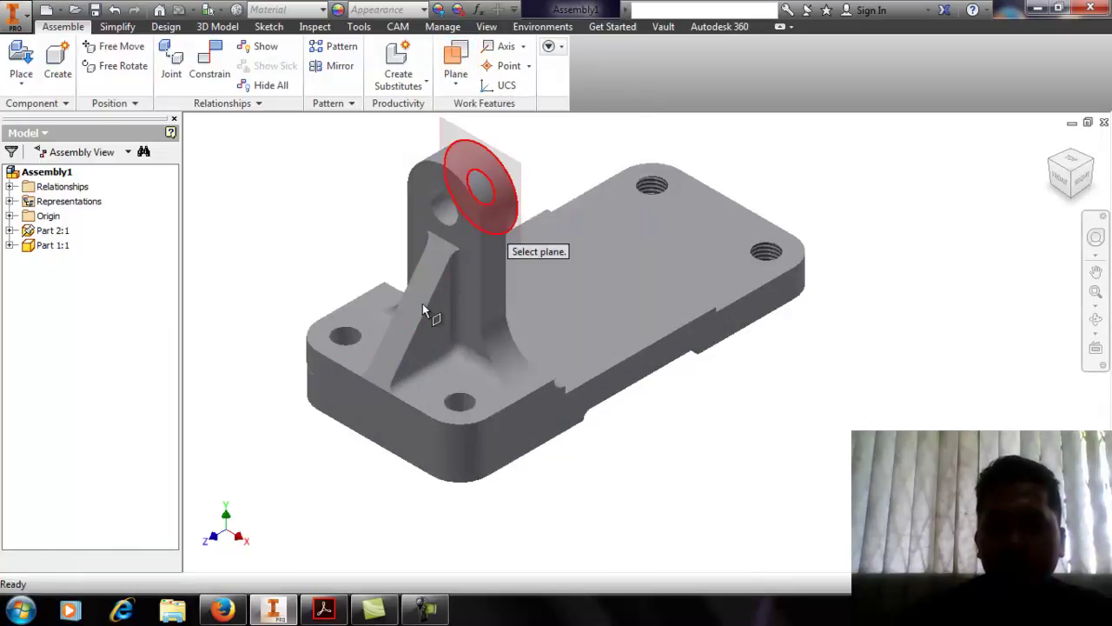
{"action": "left_click", "coordinate": [379, 435]}
{"action": "middle_click_drag", "start_coordinate": [976, 322], "coordinate": [834, 244], "text": "shift"}
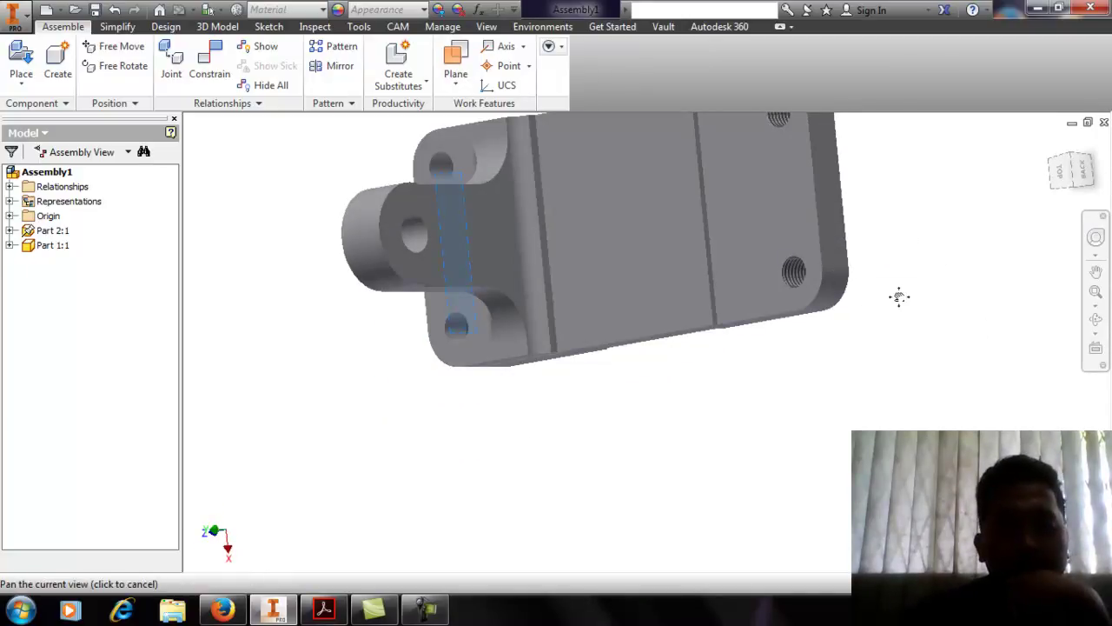
{"action": "scroll", "coordinate": [883, 236], "scroll_direction": "down", "scroll_amount": 3}
{"action": "left_click", "coordinate": [1074, 170]}
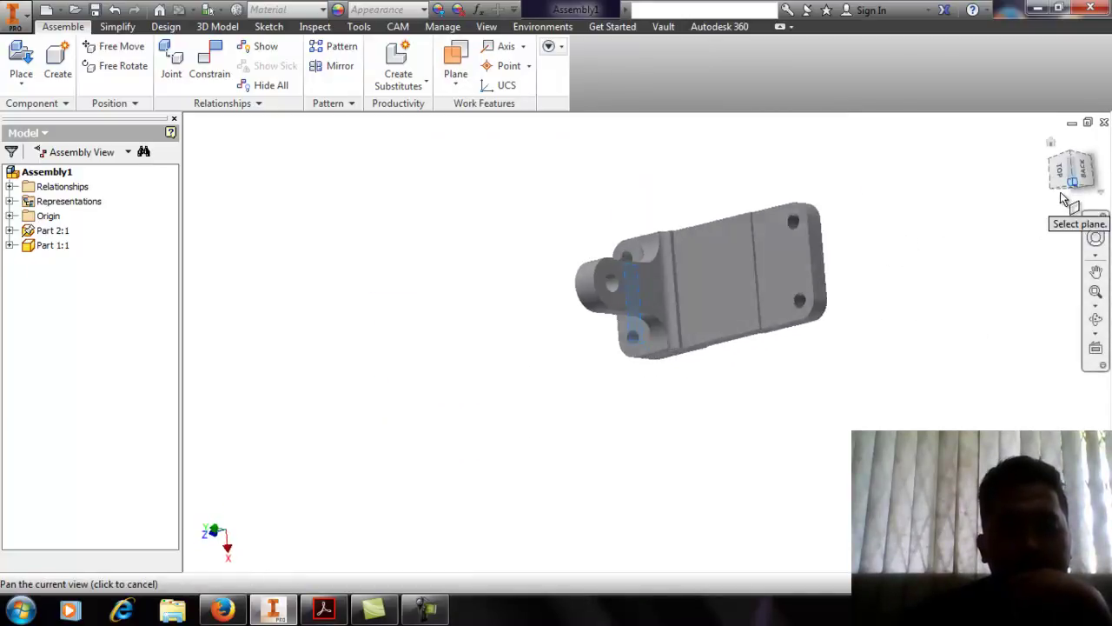
{"action": "scroll", "coordinate": [728, 343], "scroll_direction": "up", "scroll_amount": 5}
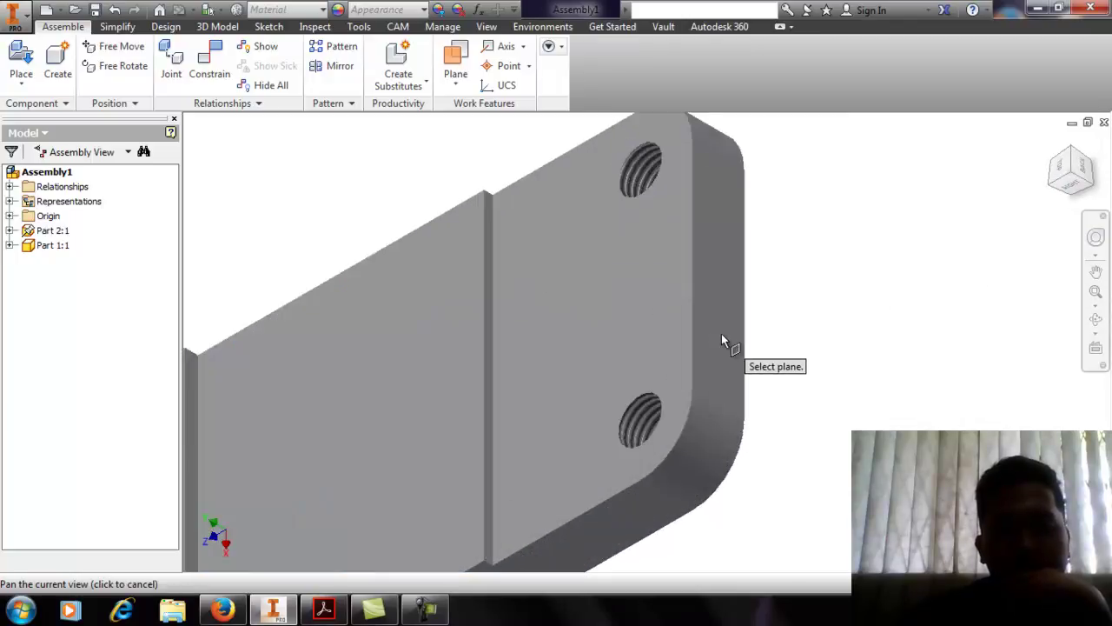
{"action": "left_click", "coordinate": [1059, 178]}
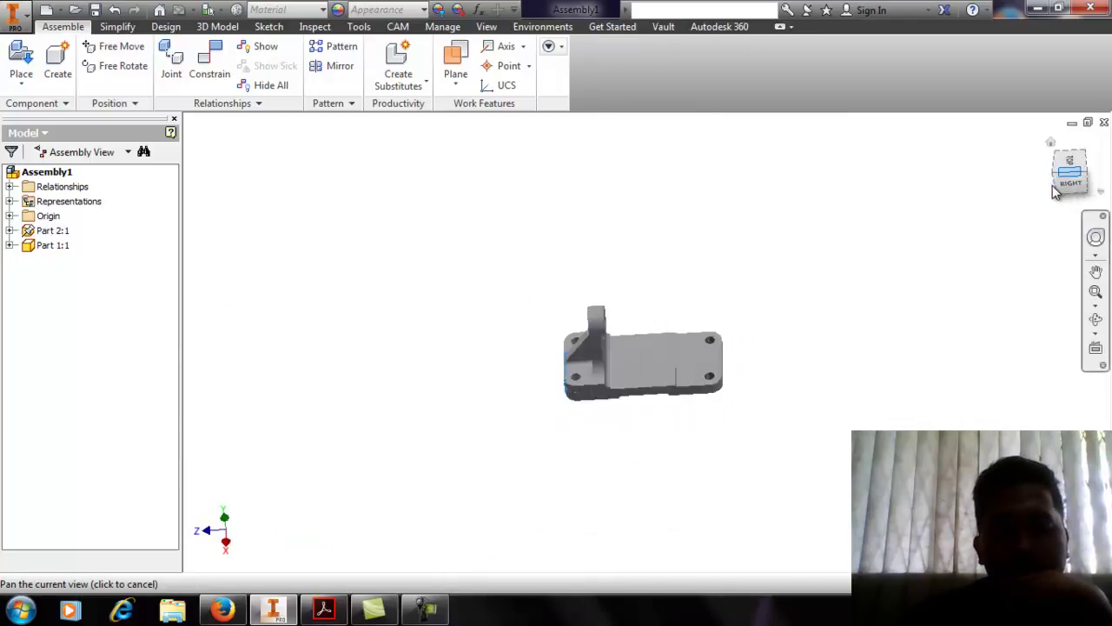
{"action": "left_click", "coordinate": [1058, 179]}
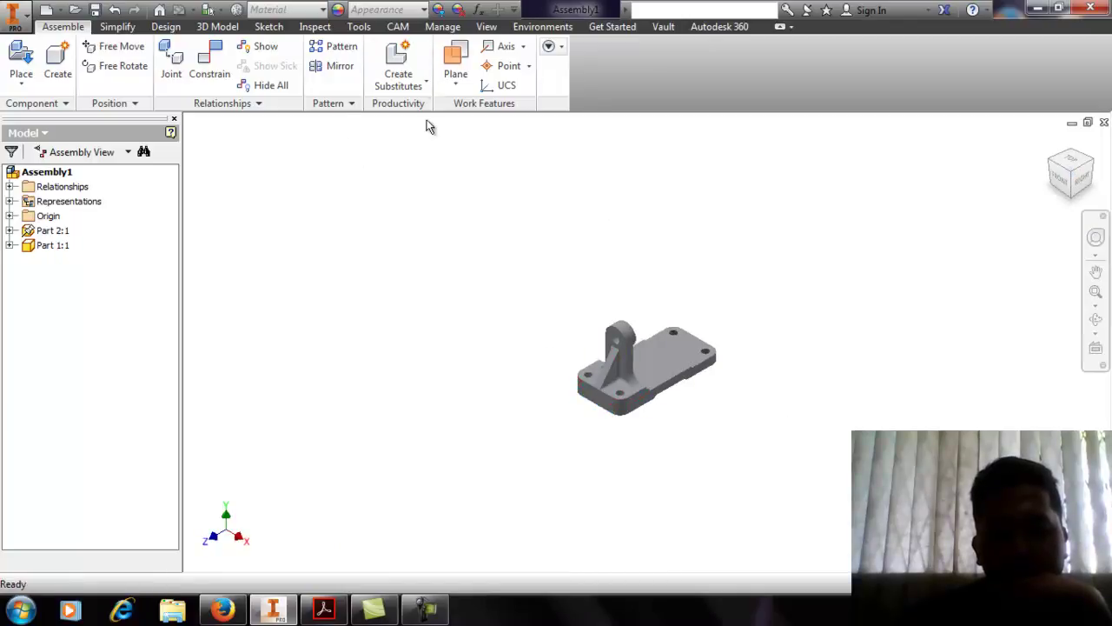
{"action": "left_click", "coordinate": [328, 72]}
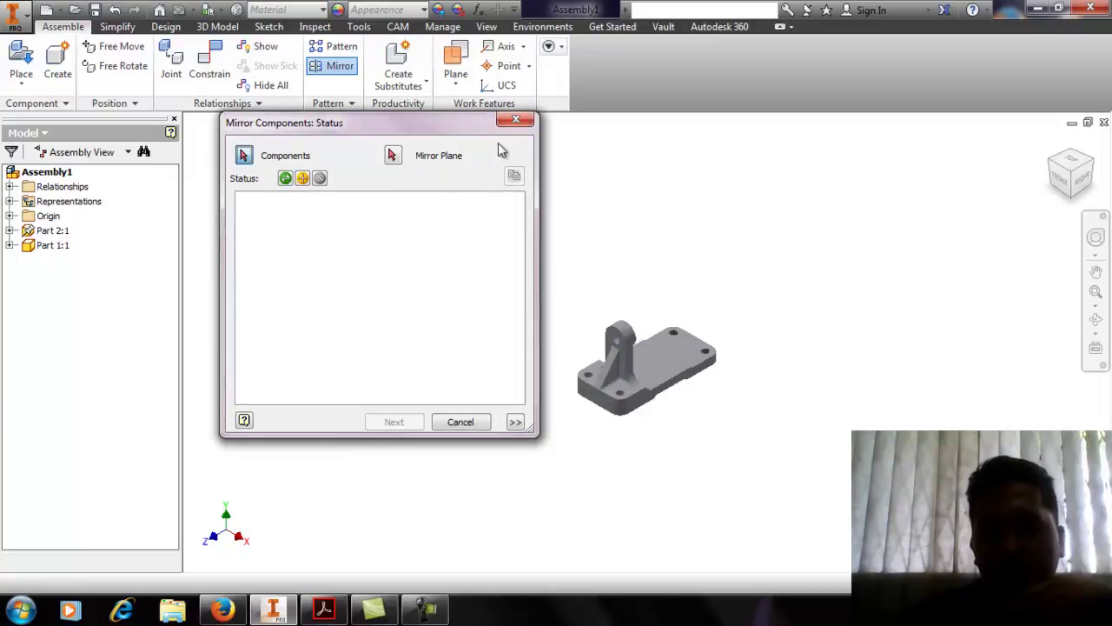
{"action": "left_click", "coordinate": [516, 120]}
{"action": "left_click", "coordinate": [456, 77]}
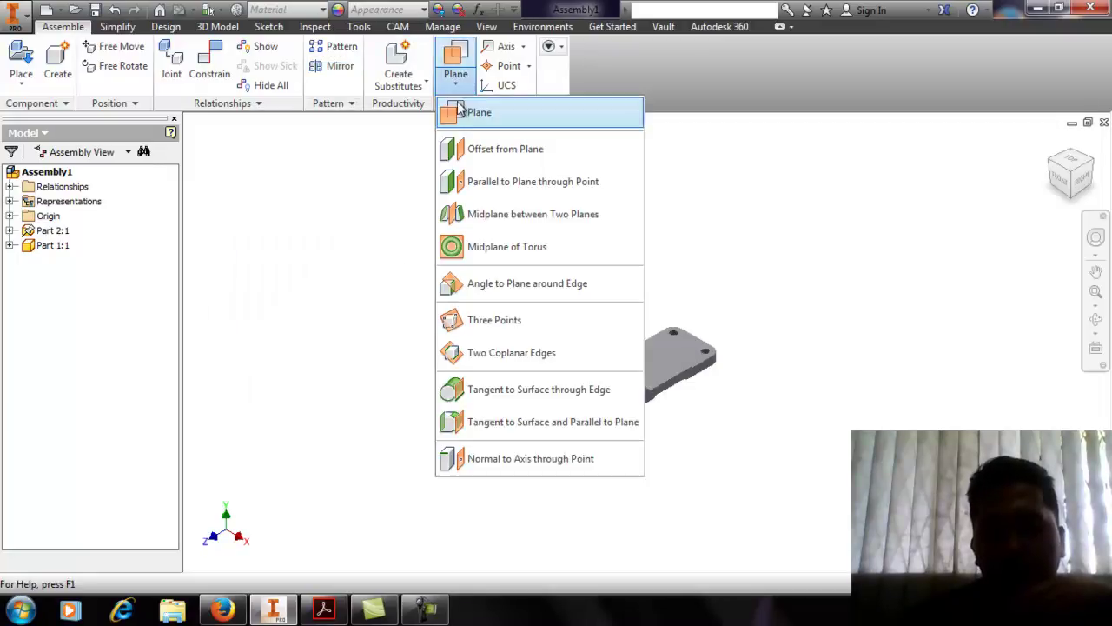
{"action": "left_click", "coordinate": [492, 217]}
{"action": "middle_click_drag", "start_coordinate": [688, 380], "coordinate": [620, 392]}
{"action": "scroll", "coordinate": [621, 393], "scroll_direction": "up", "scroll_amount": 5}
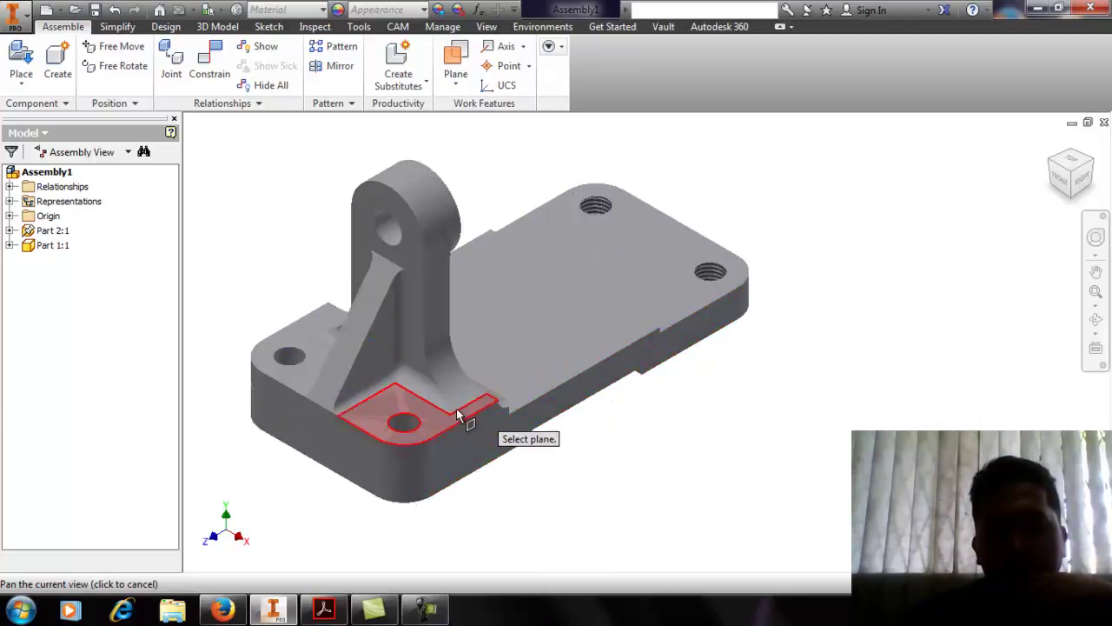
{"action": "left_click", "coordinate": [351, 468]}
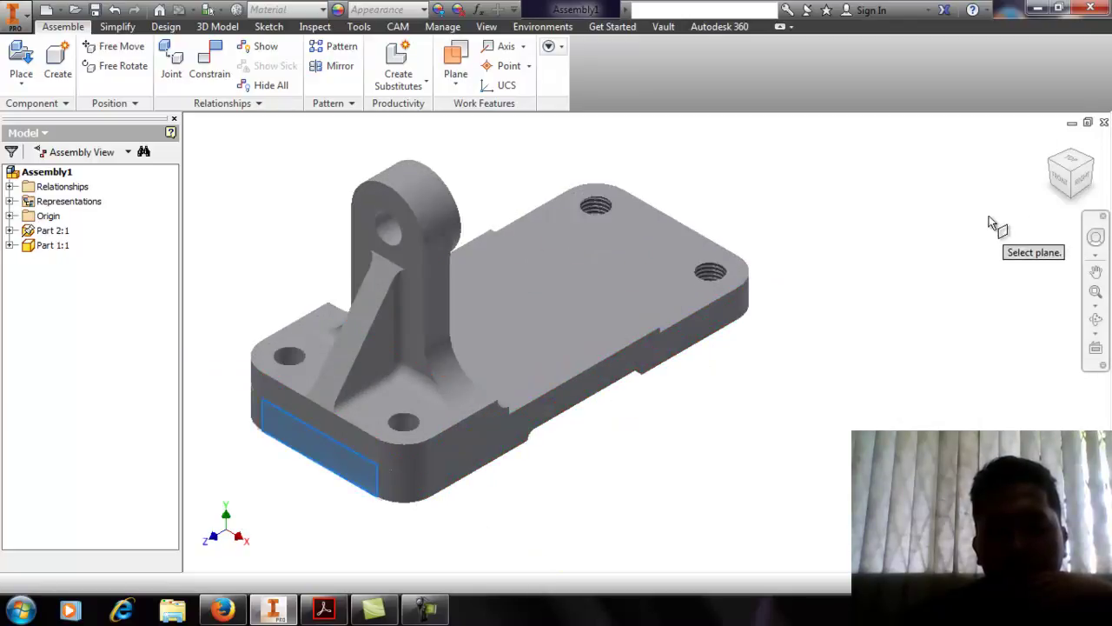
{"action": "left_click", "coordinate": [1091, 165]}
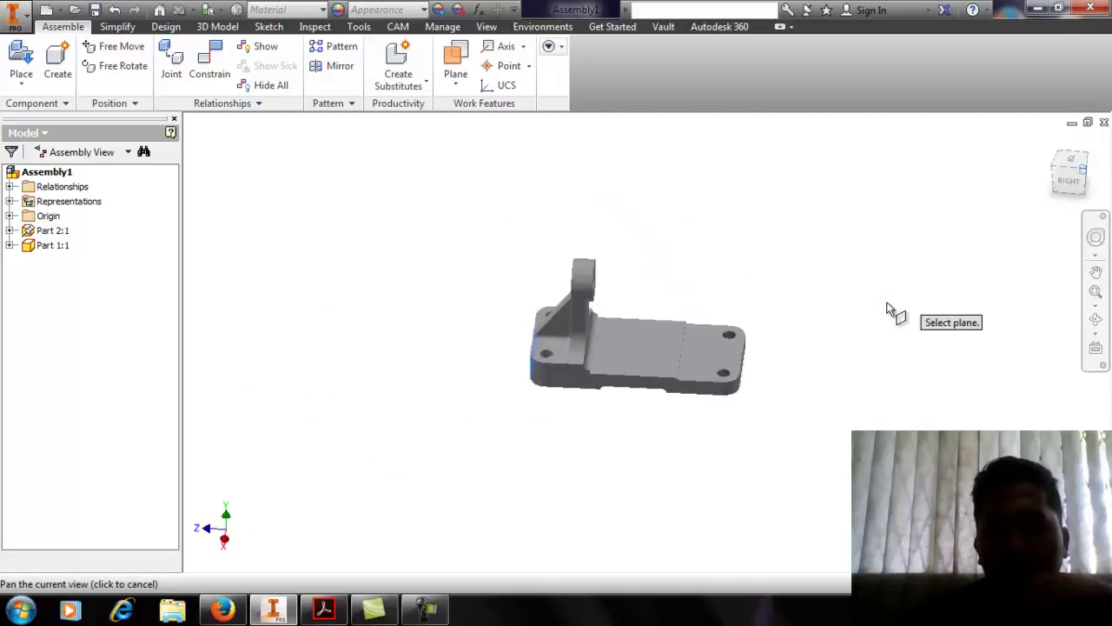
{"action": "scroll", "coordinate": [711, 412], "scroll_direction": "up", "scroll_amount": 5}
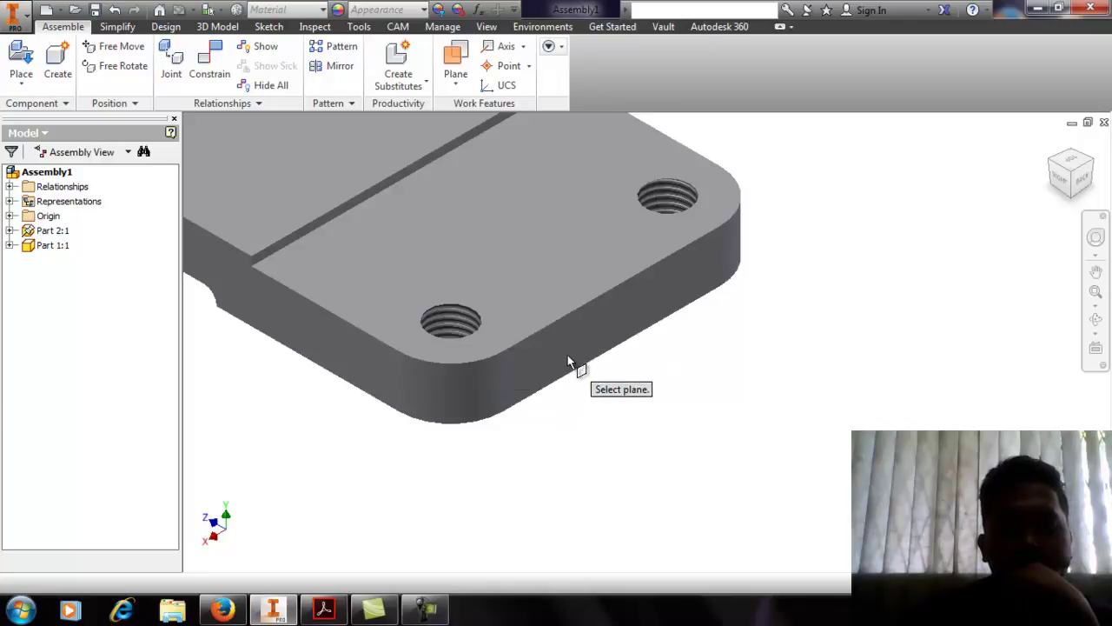
{"action": "key", "text": "F6"}
{"action": "key", "text": "F2"}
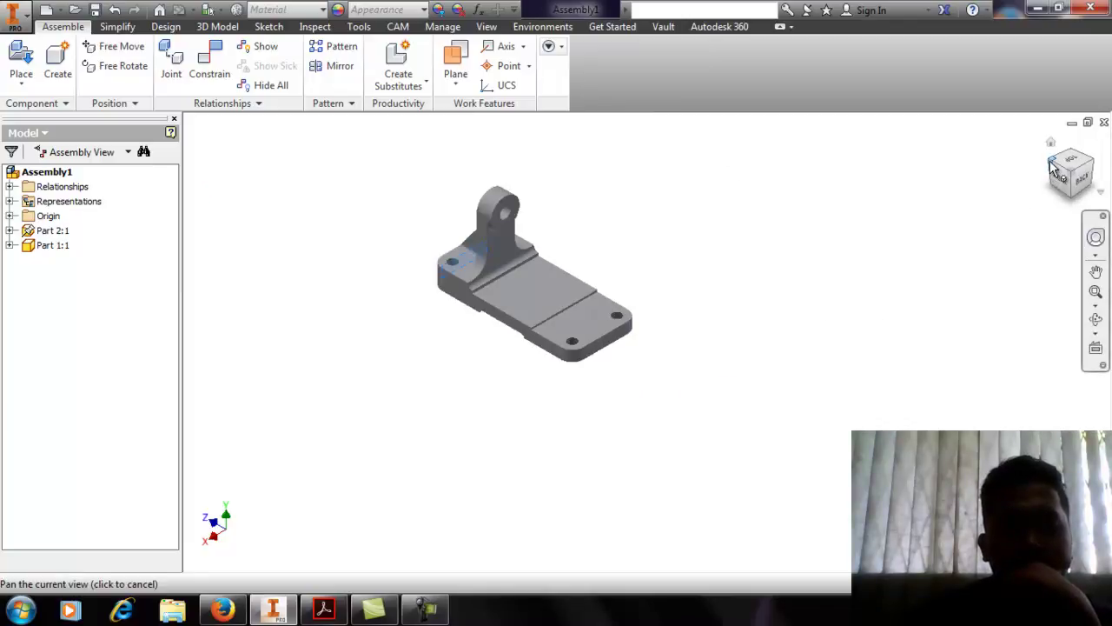
{"action": "scroll", "coordinate": [521, 390], "scroll_direction": "up", "scroll_amount": 2}
{"action": "scroll", "coordinate": [722, 396], "scroll_direction": "down", "scroll_amount": 5}
{"action": "scroll", "coordinate": [721, 396], "scroll_direction": "up", "scroll_amount": 2}
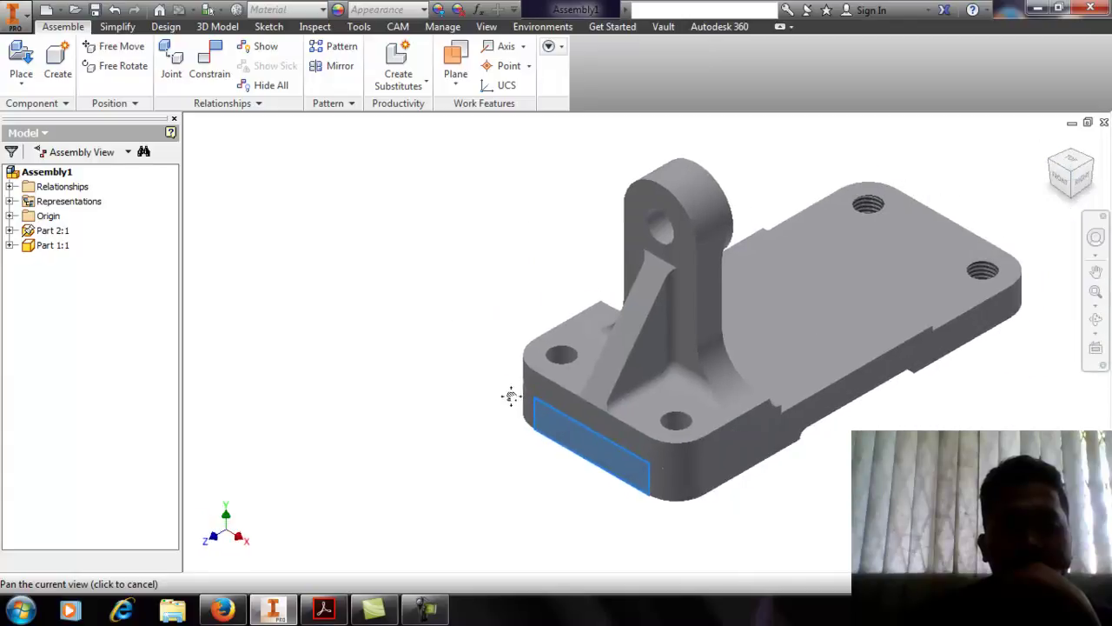
{"action": "key", "text": "Escape"}
{"action": "key", "text": "F2"}
{"action": "left_click_drag", "start_coordinate": [598, 506], "coordinate": [377, 510]}
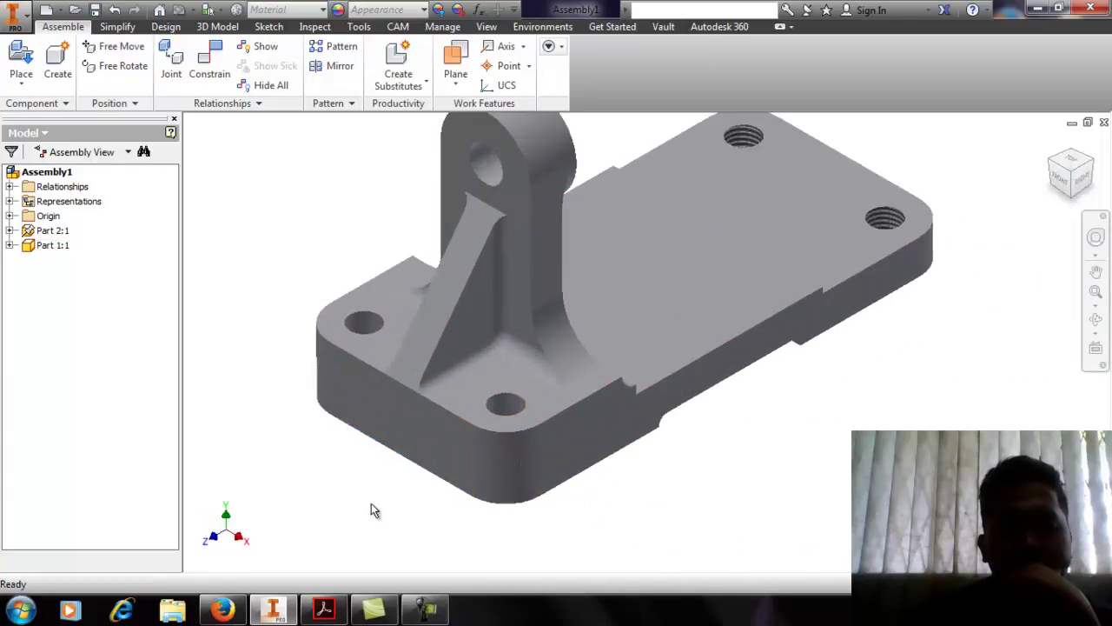
{"action": "left_click", "coordinate": [454, 82]}
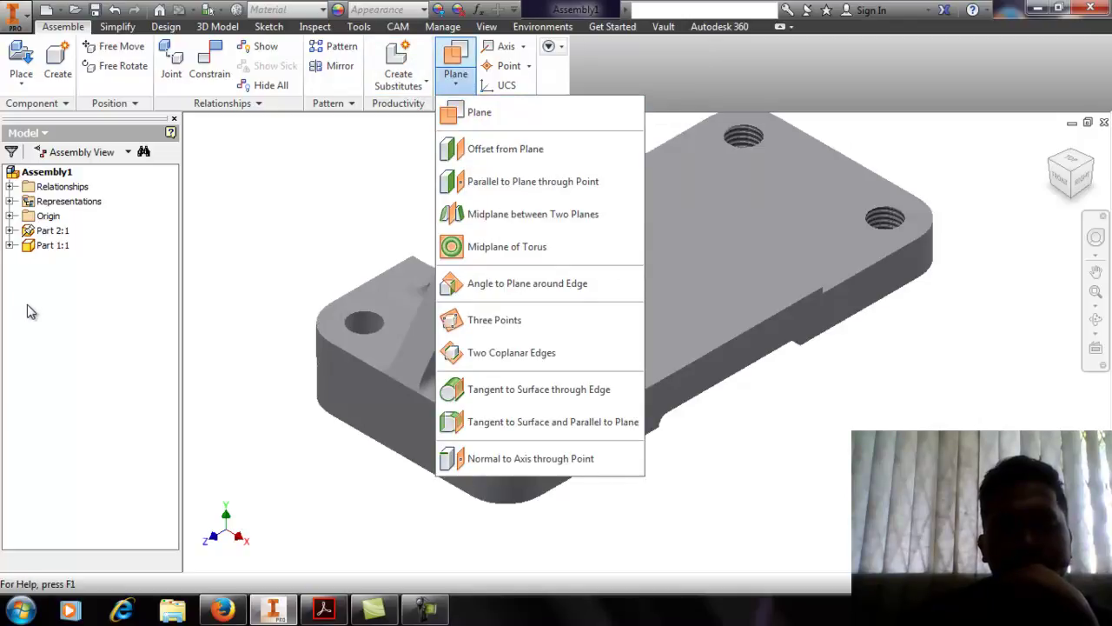
Make the assembly's XY origin plane visible
{"action": "left_click", "coordinate": [4, 221]}
{"action": "left_click", "coordinate": [9, 216]}
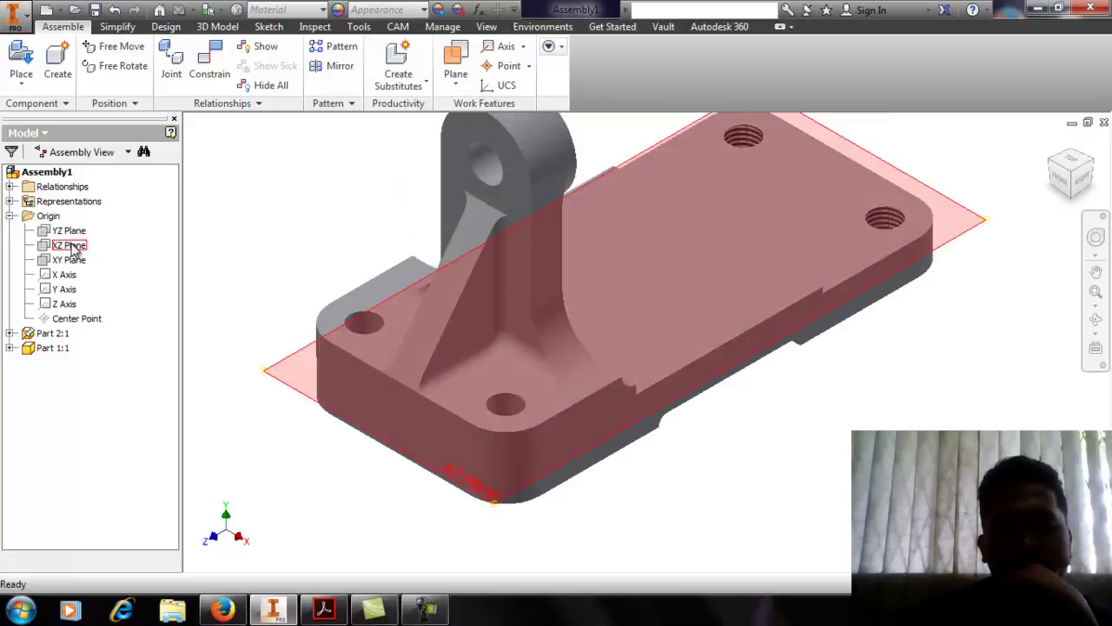
{"action": "left_click", "coordinate": [70, 260]}
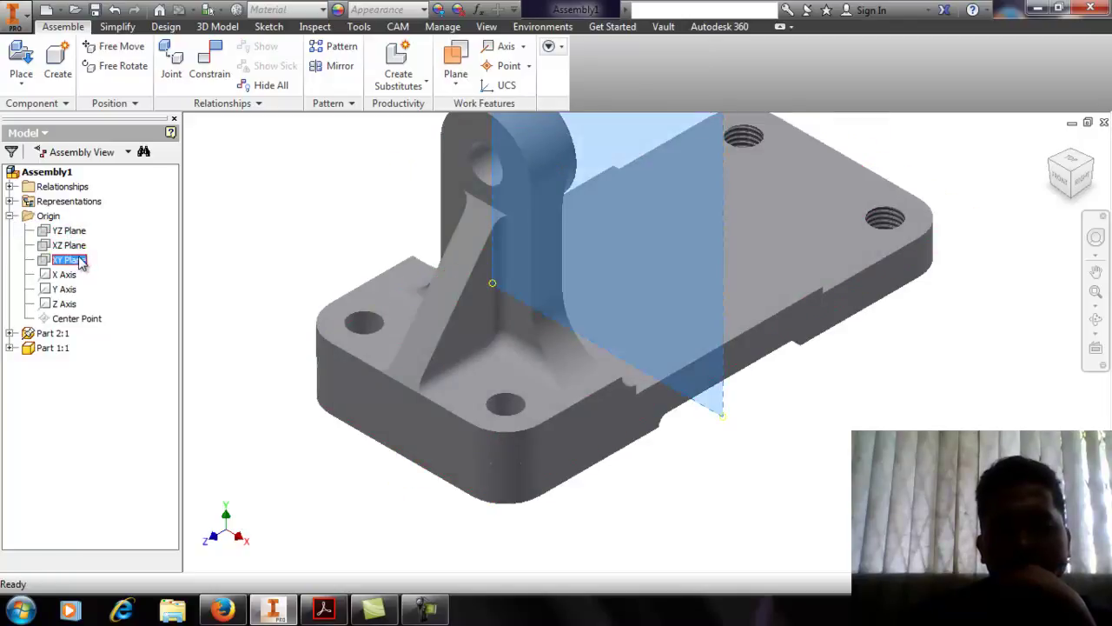
{"action": "right_click", "coordinate": [80, 263]}
{"action": "left_click", "coordinate": [139, 380]}
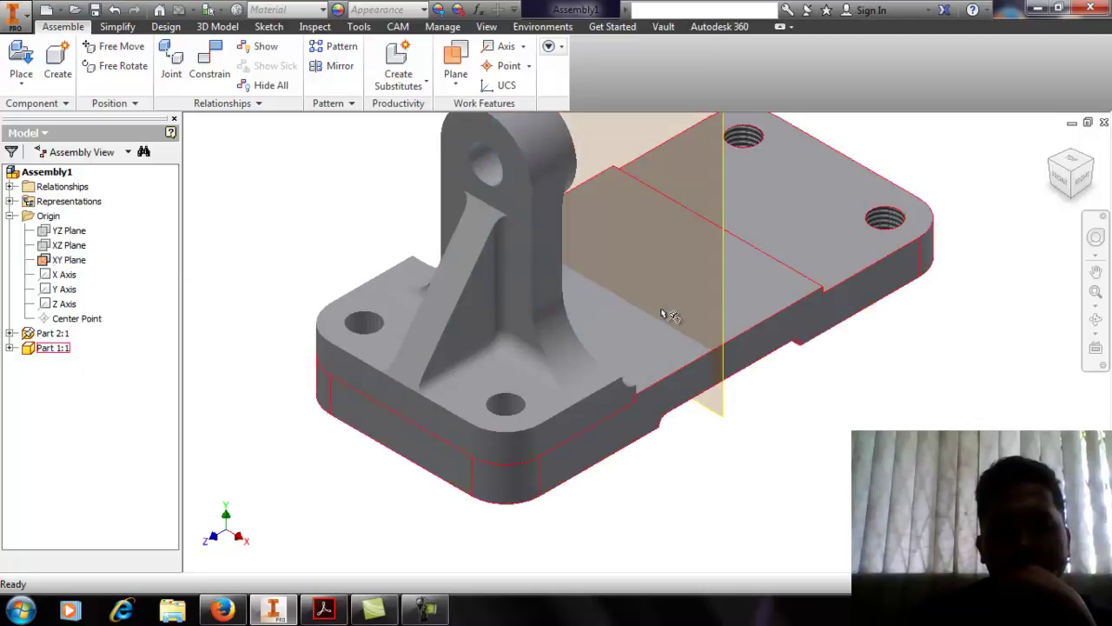
{"action": "middle_click_drag", "start_coordinate": [750, 251], "coordinate": [510, 124], "text": "shift"}
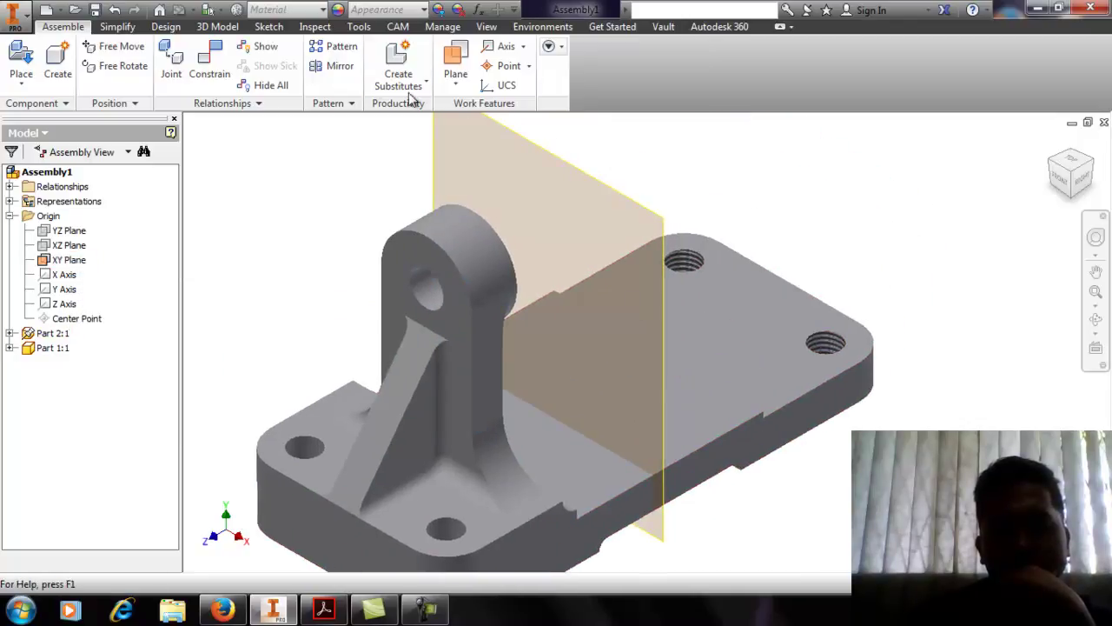
{"action": "left_click", "coordinate": [337, 67]}
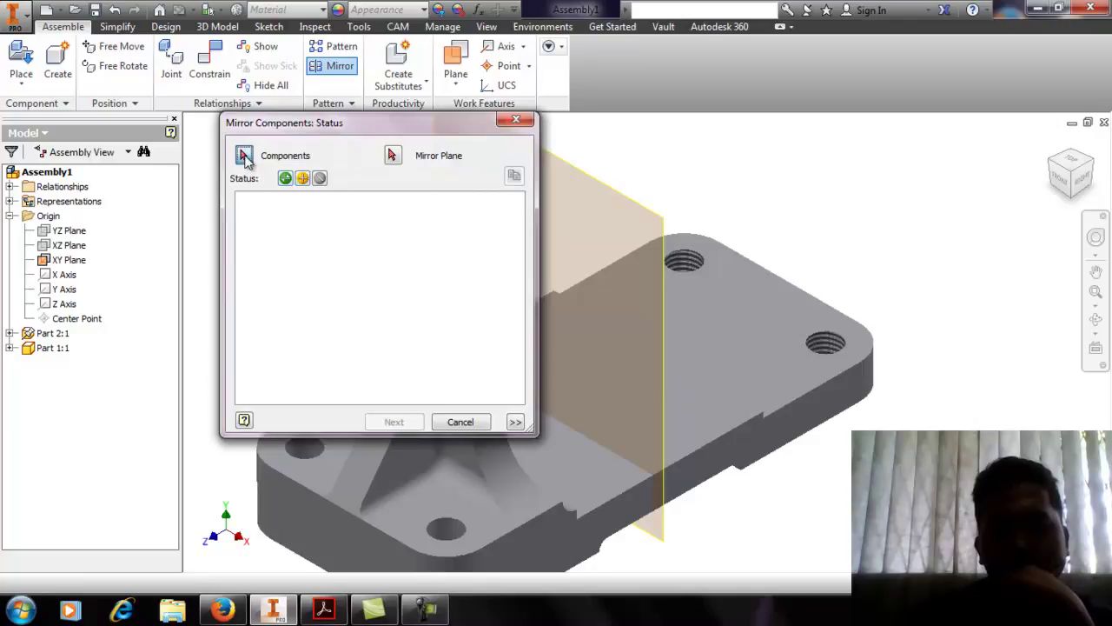
{"action": "left_click", "coordinate": [494, 480]}
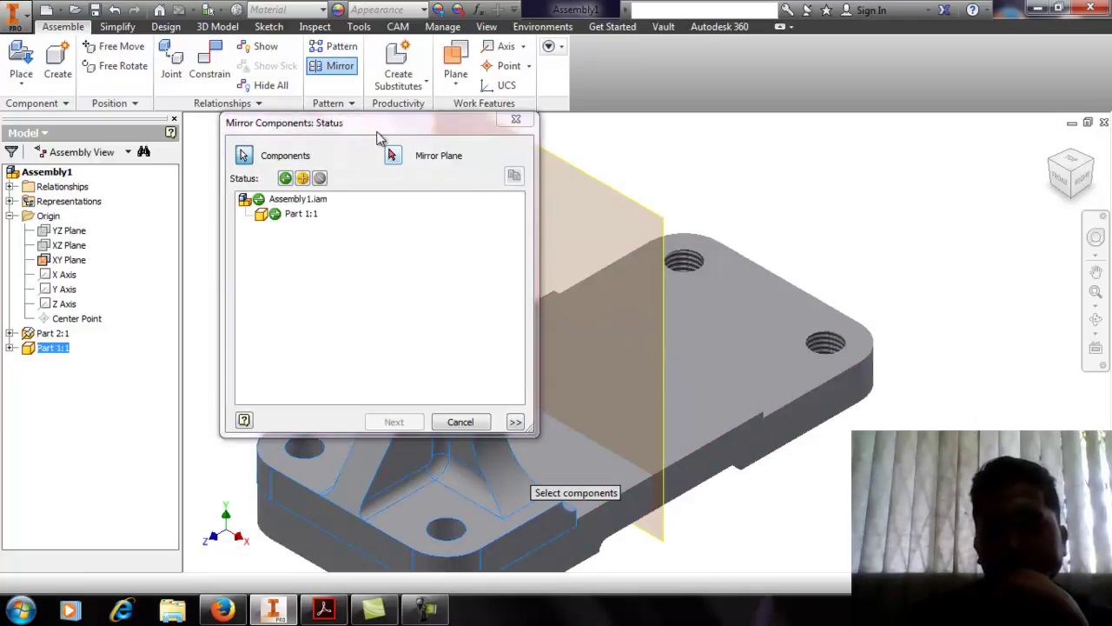
{"action": "left_click", "coordinate": [395, 154]}
{"action": "left_click", "coordinate": [591, 184]}
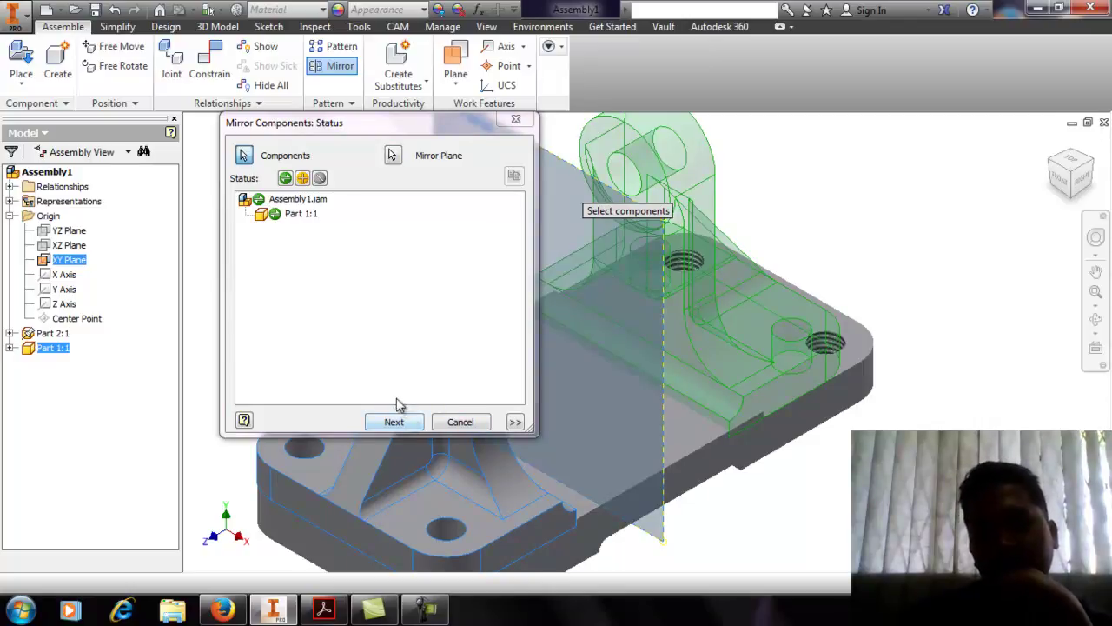
{"action": "middle_click_drag", "start_coordinate": [708, 397], "coordinate": [869, 288]}
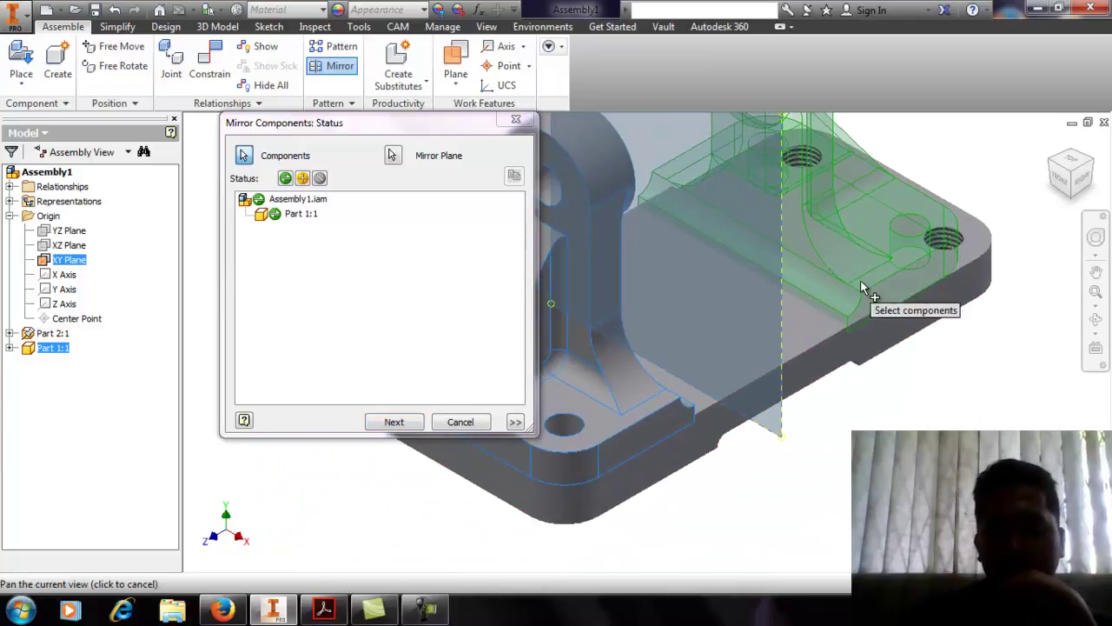
{"action": "left_click", "coordinate": [1091, 187]}
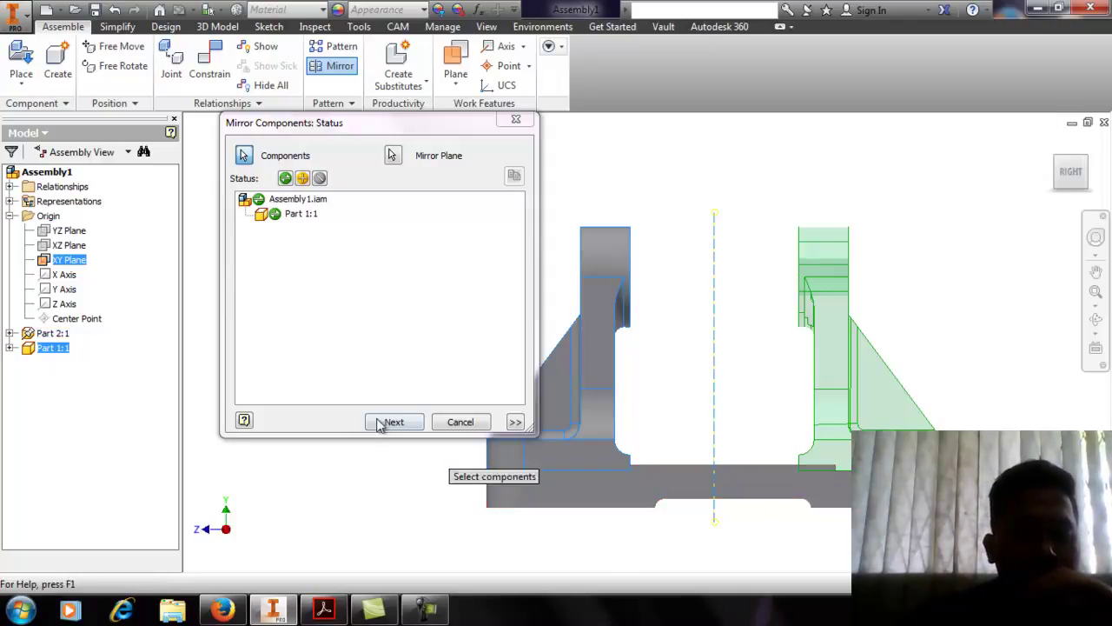
{"action": "left_click", "coordinate": [459, 422]}
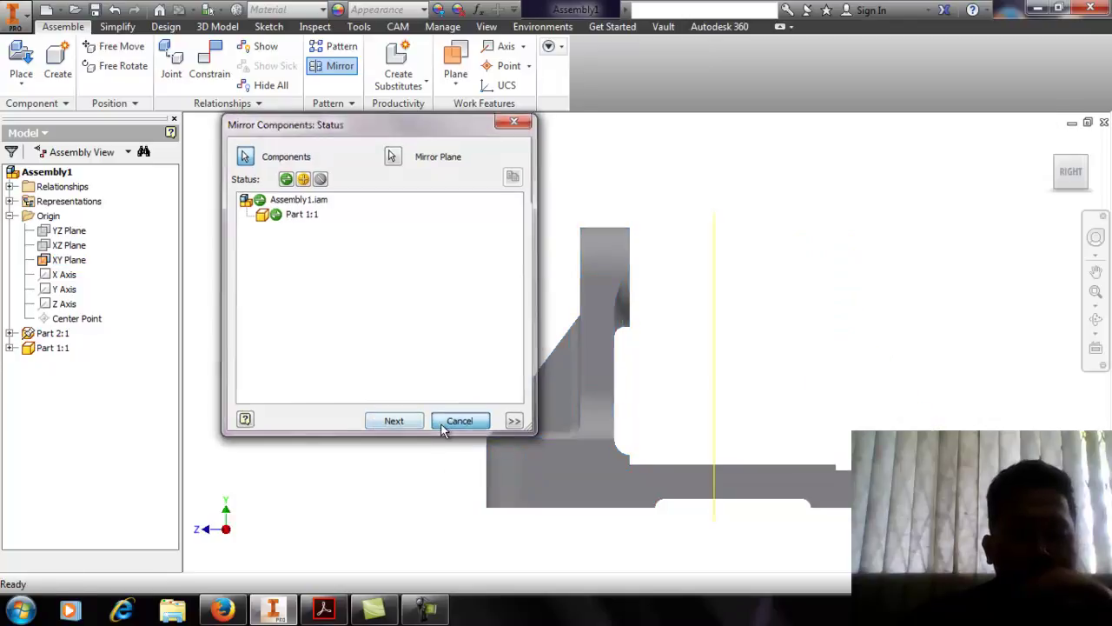
Hide the assembly's XY origin plane
{"action": "left_click", "coordinate": [1057, 163]}
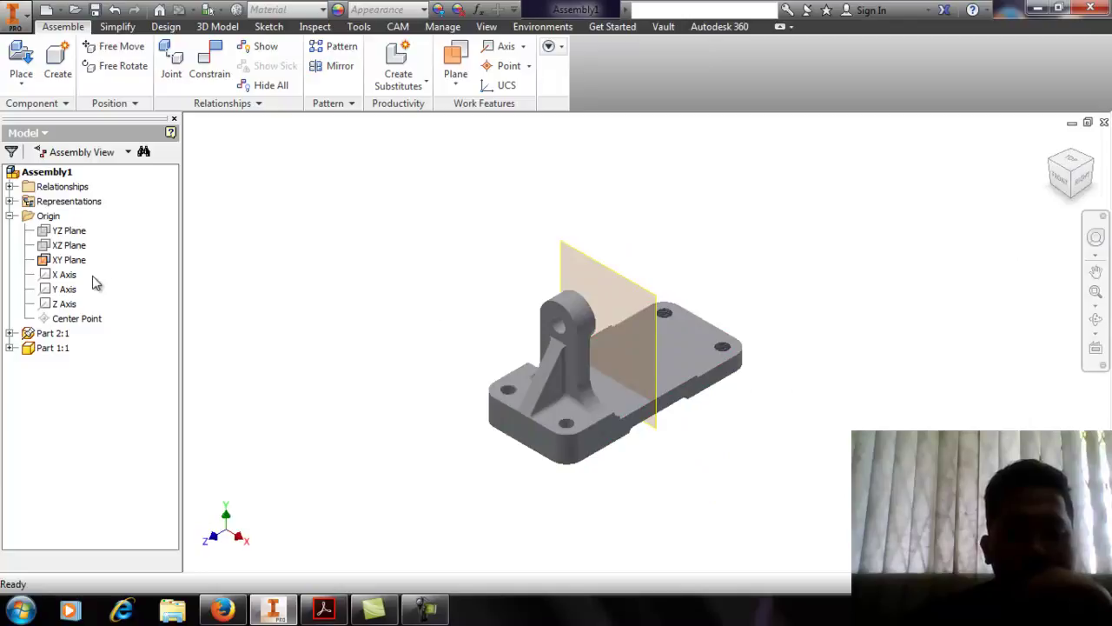
{"action": "right_click", "coordinate": [77, 260]}
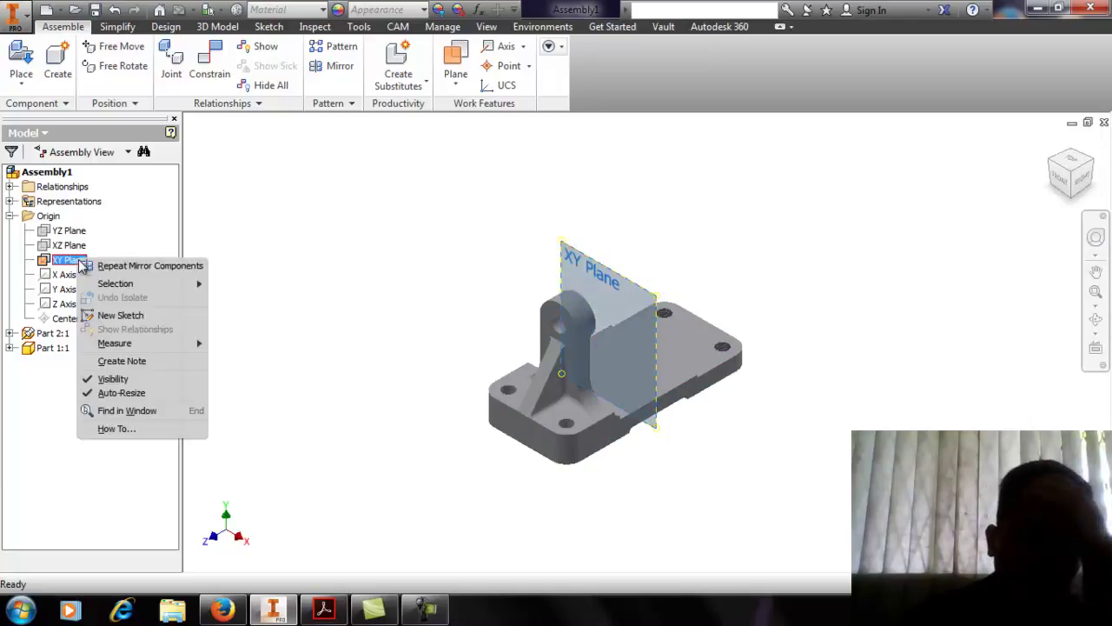
{"action": "left_click", "coordinate": [129, 383]}
{"action": "scroll", "coordinate": [513, 292], "scroll_direction": "up", "scroll_amount": 5}
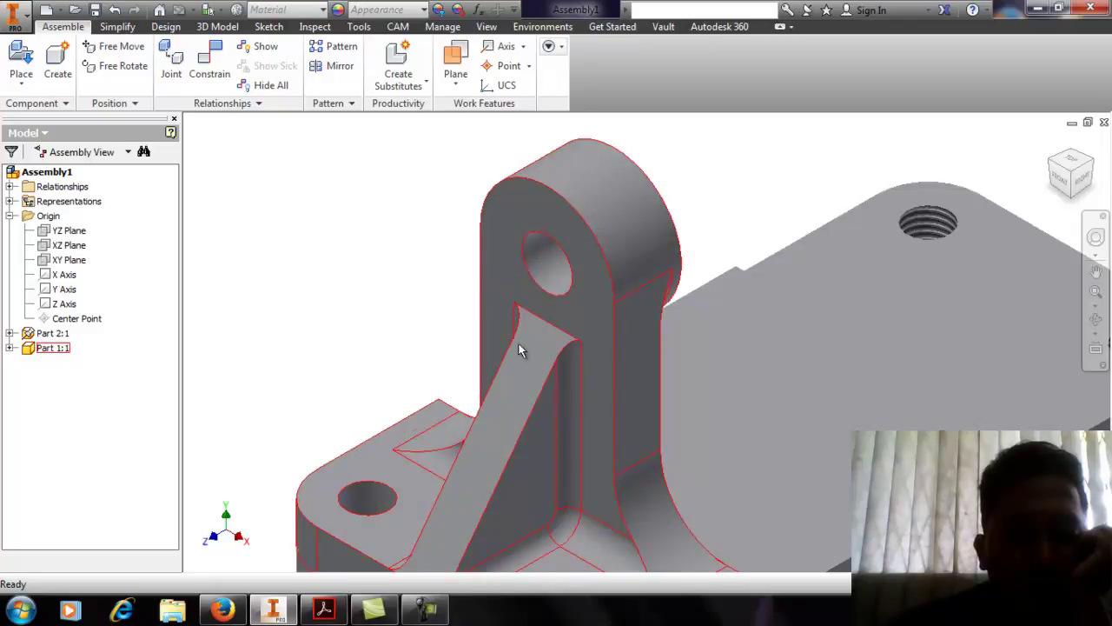
{"action": "scroll", "coordinate": [512, 310], "scroll_direction": "down", "scroll_amount": 6}
{"action": "scroll", "coordinate": [466, 348], "scroll_direction": "up", "scroll_amount": 3}
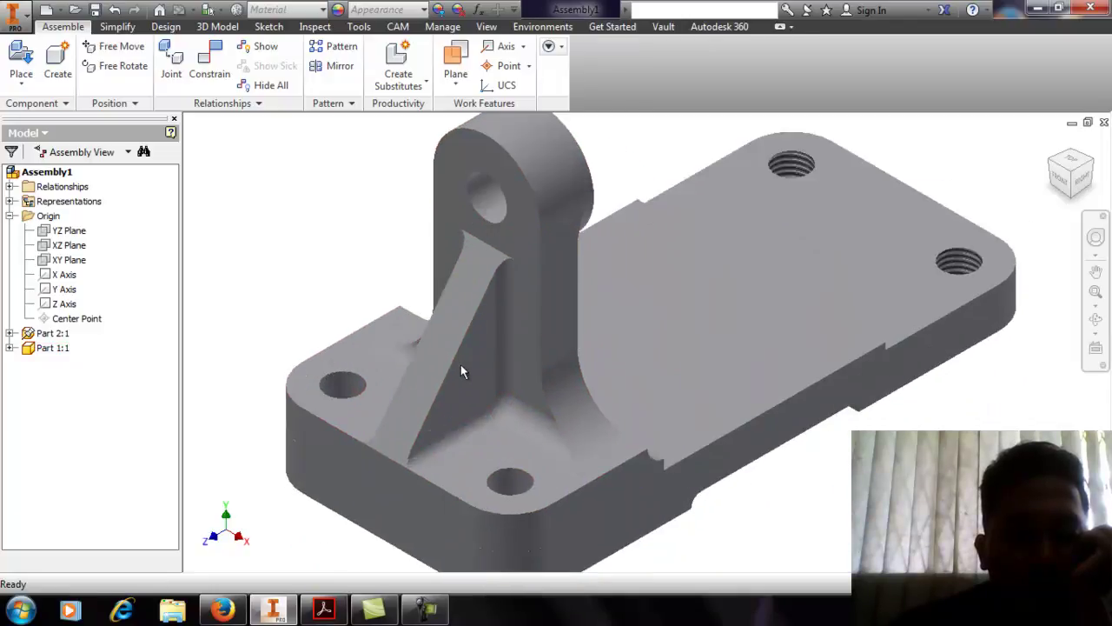
Create a work plane parallel to the end face beneath the bracket and tangent to the adjoining rounded corner
{"action": "left_click", "coordinate": [455, 59]}
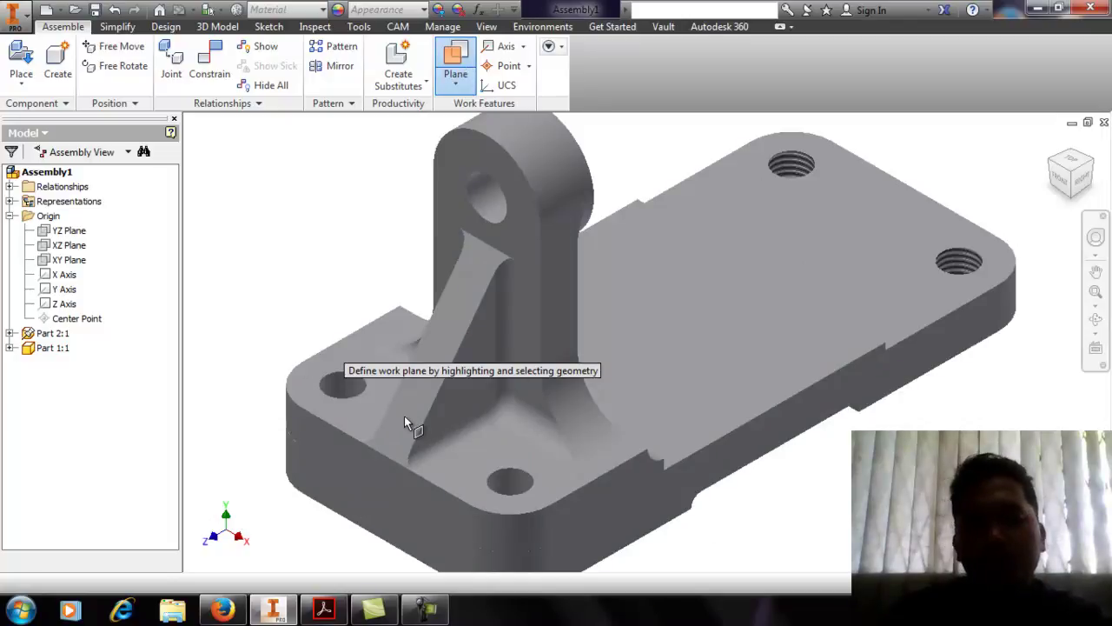
{"action": "left_click", "coordinate": [382, 465]}
{"action": "middle_click_drag", "start_coordinate": [382, 465], "coordinate": [396, 431]}
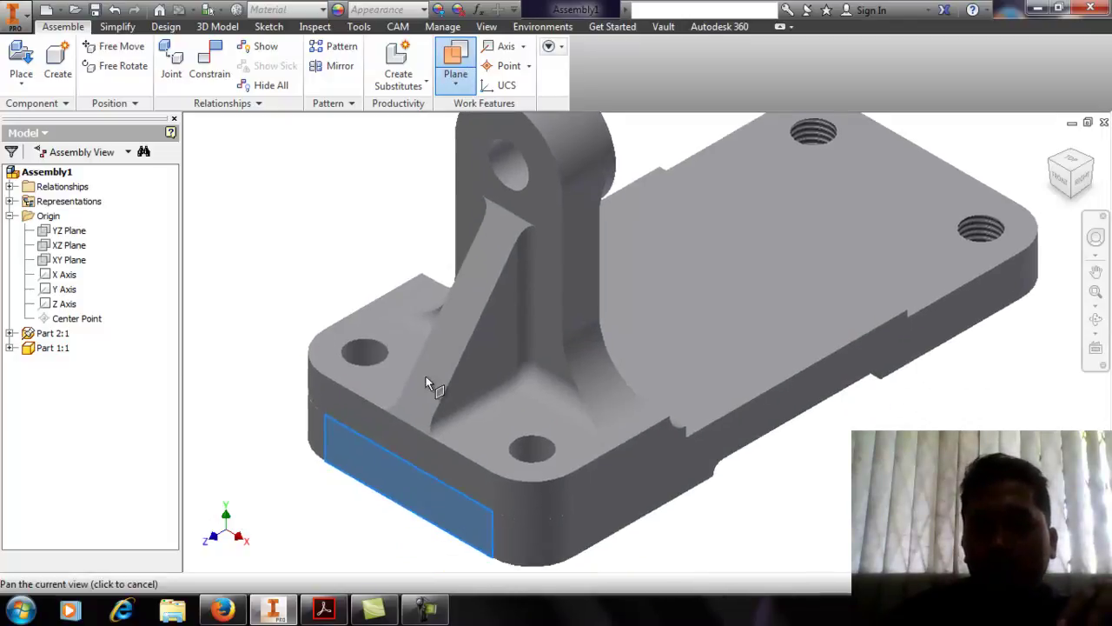
{"action": "left_click", "coordinate": [317, 388]}
{"action": "middle_click_drag", "start_coordinate": [745, 513], "coordinate": [770, 467]}
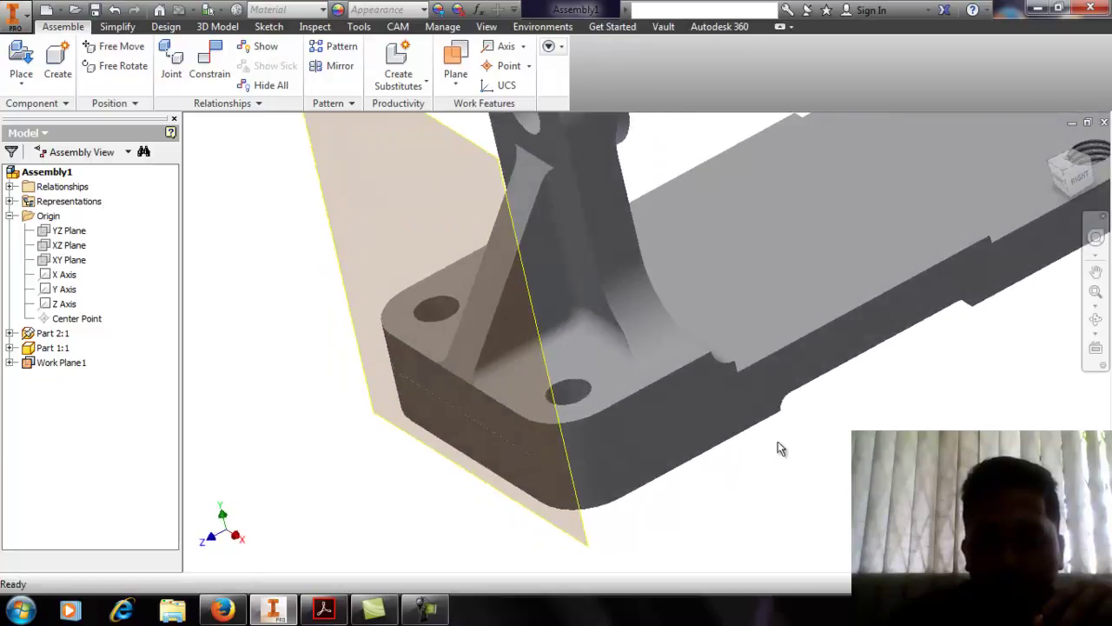
{"action": "scroll", "coordinate": [801, 419], "scroll_direction": "down", "scroll_amount": 2}
{"action": "scroll", "coordinate": [713, 400], "scroll_direction": "down", "scroll_amount": 3}
{"action": "scroll", "coordinate": [710, 400], "scroll_direction": "up", "scroll_amount": 3}
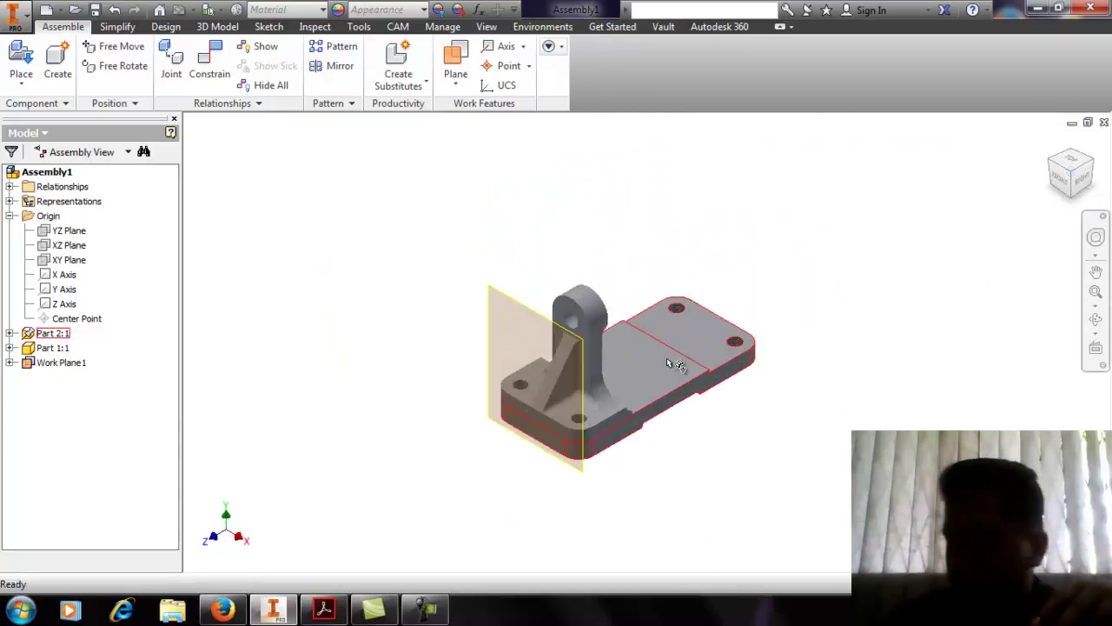
Try a work plane offset 76 mm from the bracket-end work plane, and undo it
{"action": "left_click", "coordinate": [457, 79]}
{"action": "left_click", "coordinate": [509, 155]}
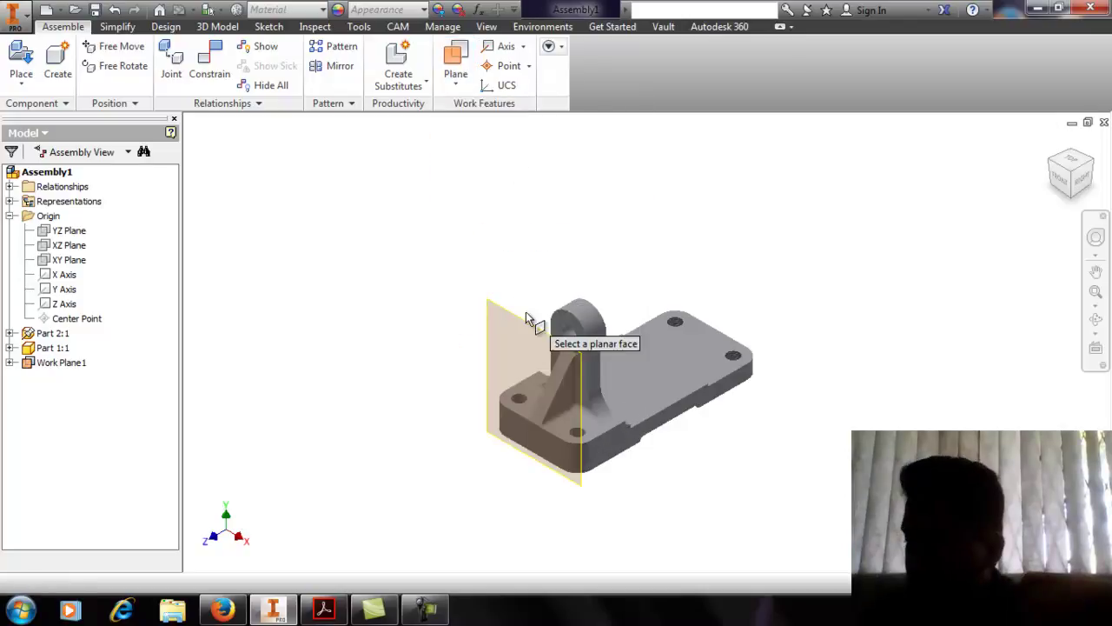
{"action": "left_click", "coordinate": [524, 326]}
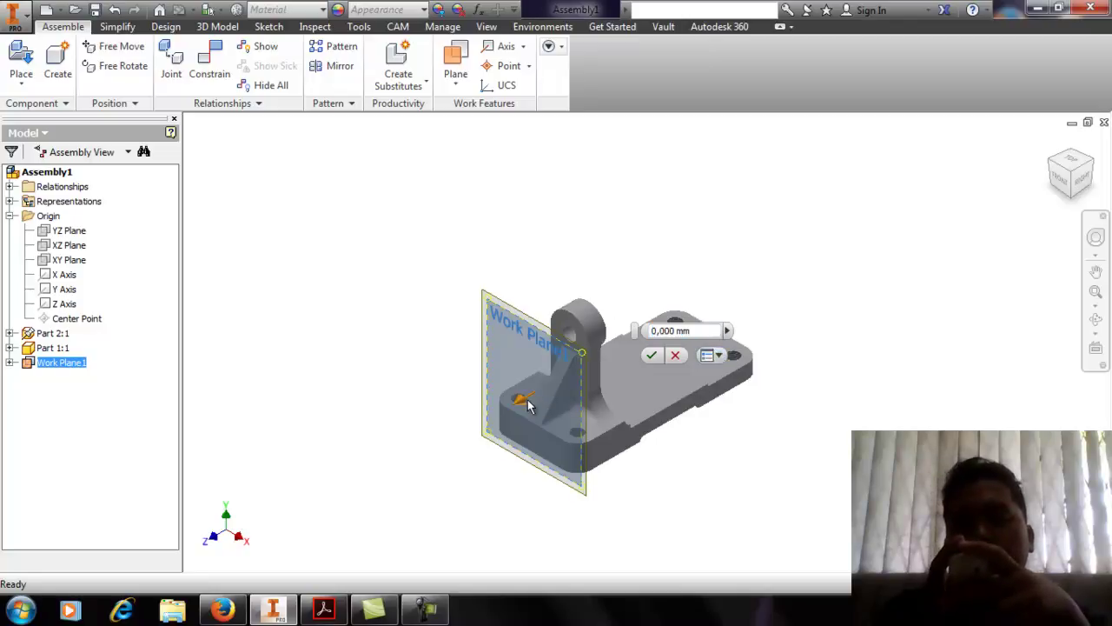
{"action": "left_click_drag", "start_coordinate": [522, 402], "coordinate": [621, 315]}
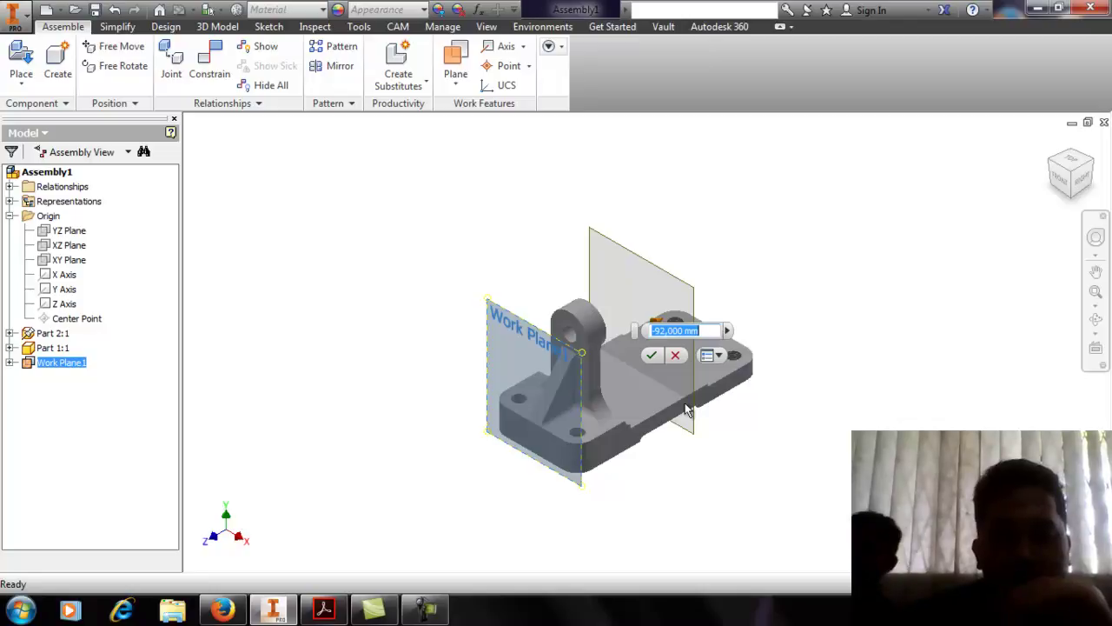
{"action": "type", "text": "76"}
{"action": "key", "text": "Return"}
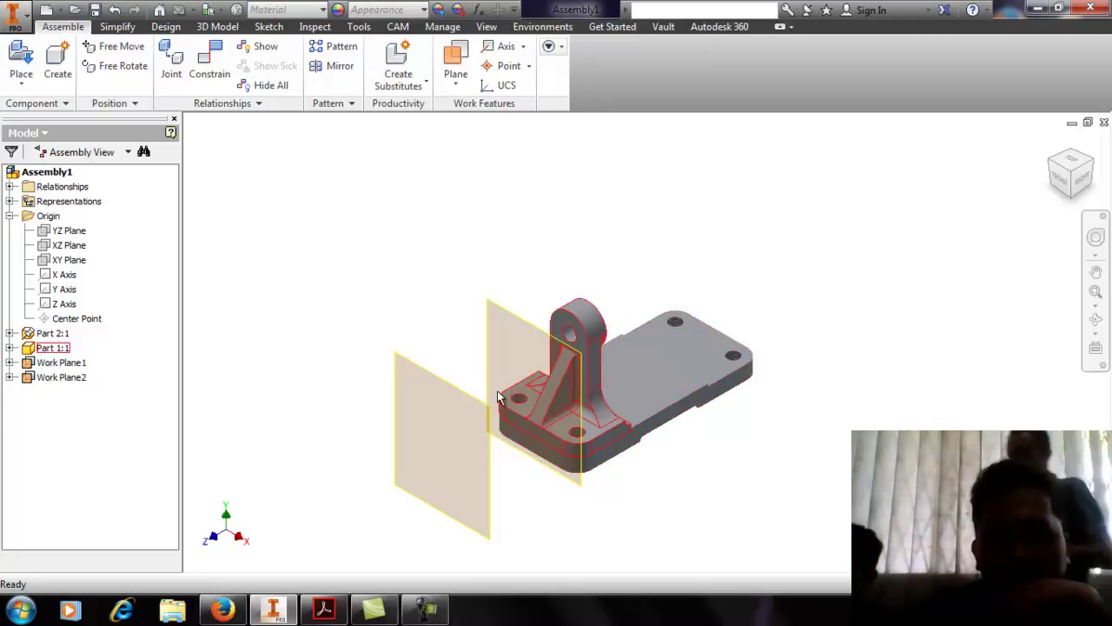
{"action": "left_click", "coordinate": [114, 10]}
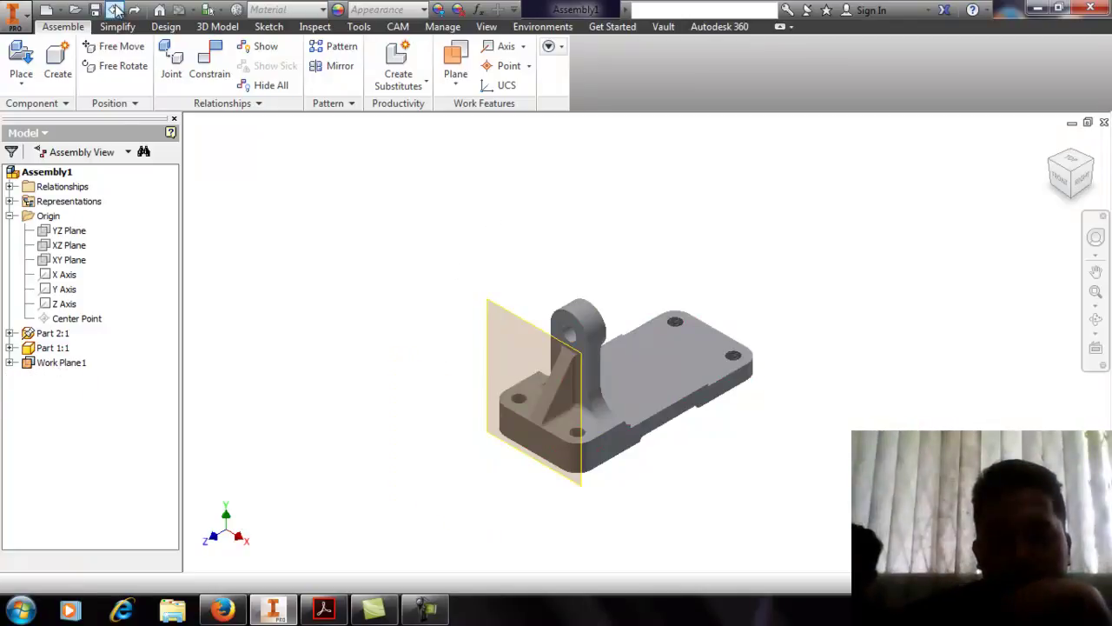
{"action": "left_click", "coordinate": [456, 79]}
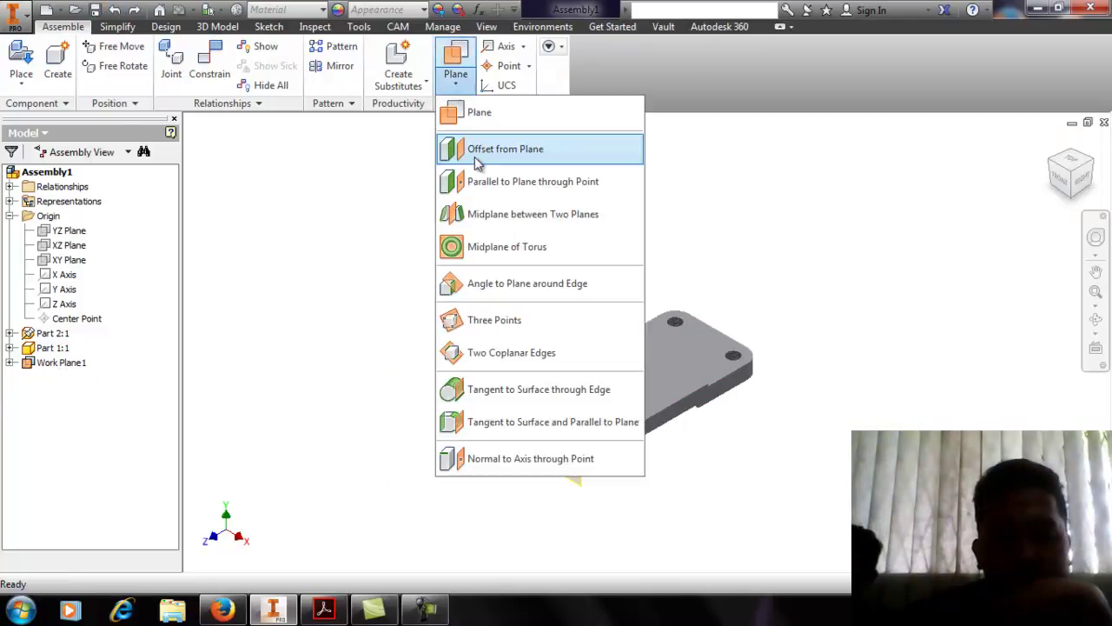
{"action": "left_click", "coordinate": [515, 148]}
{"action": "scroll", "coordinate": [510, 259], "scroll_direction": "down", "scroll_amount": 5}
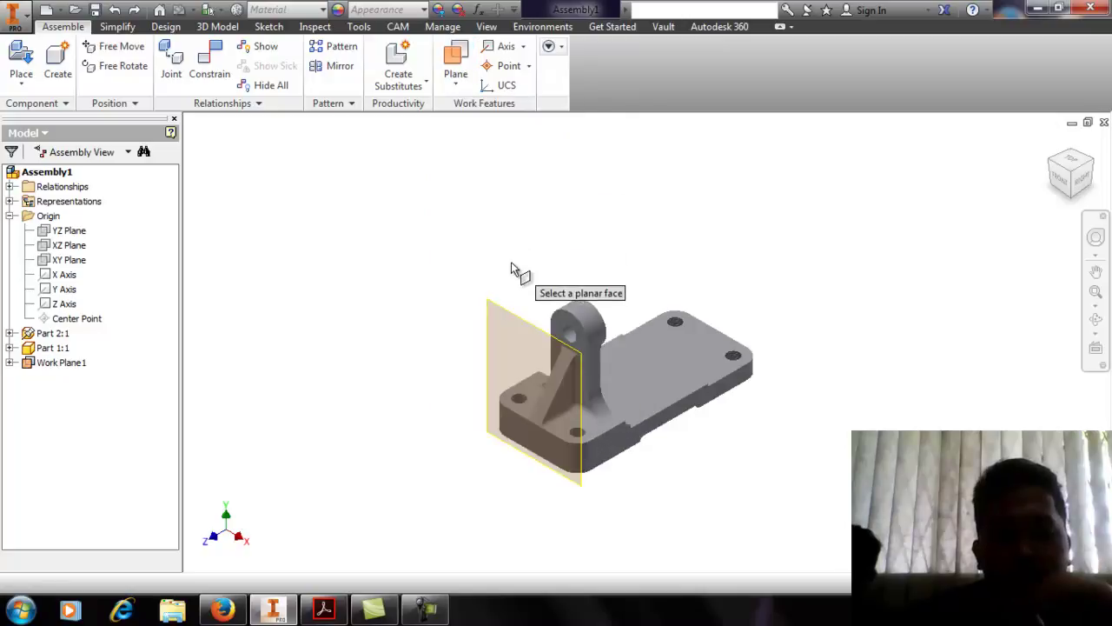
{"action": "left_click", "coordinate": [487, 352]}
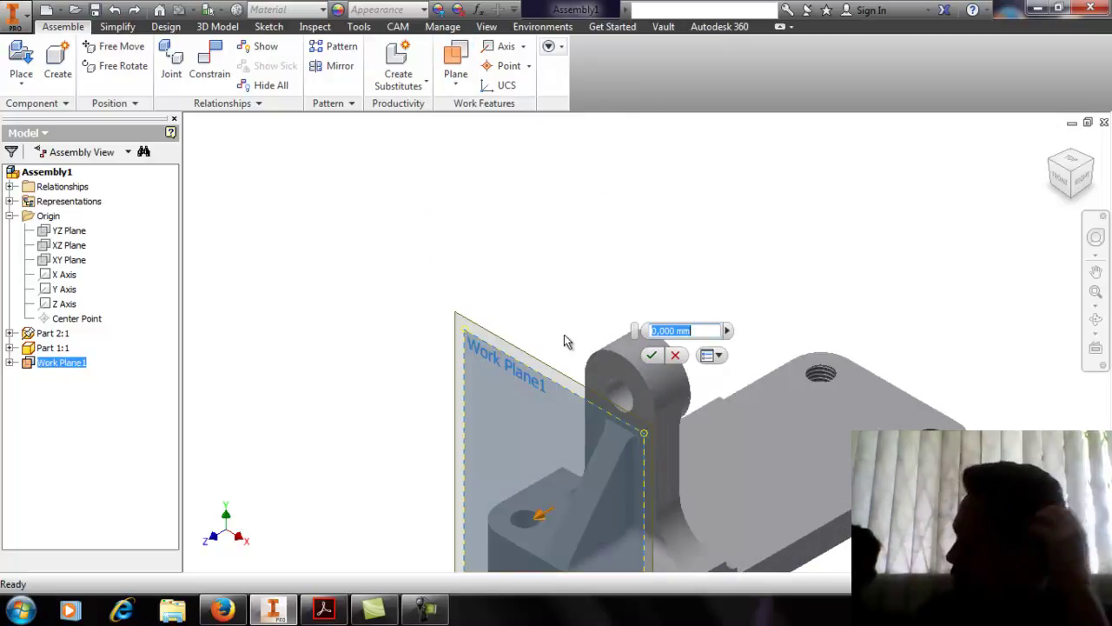
{"action": "middle_click_drag", "start_coordinate": [529, 268], "coordinate": [475, 210]}
{"action": "left_click", "coordinate": [715, 357]}
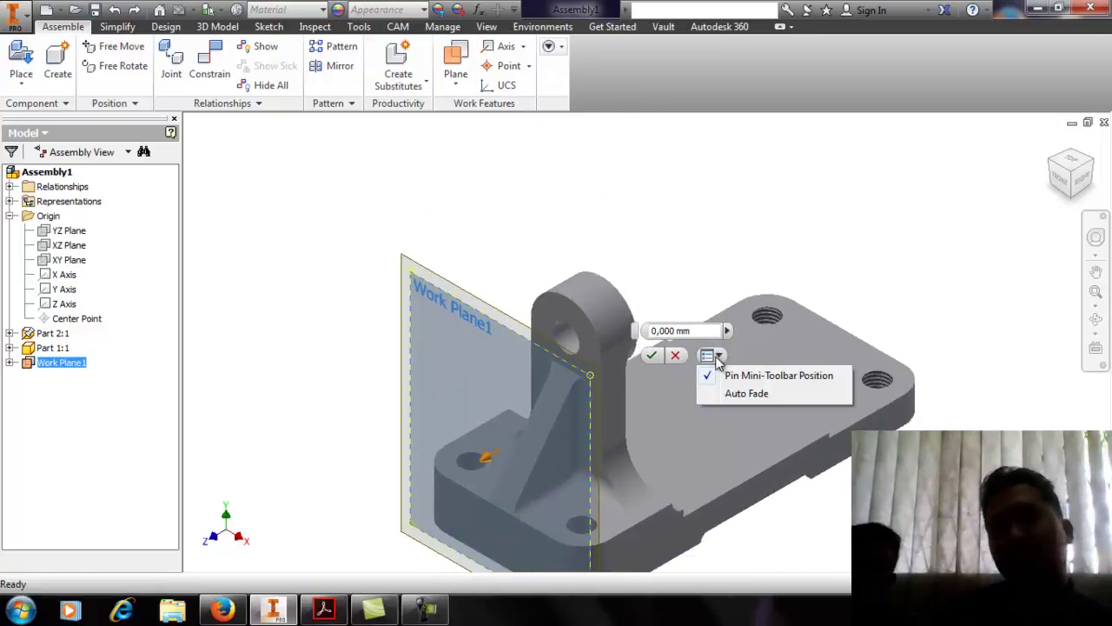
{"action": "left_click", "coordinate": [720, 358]}
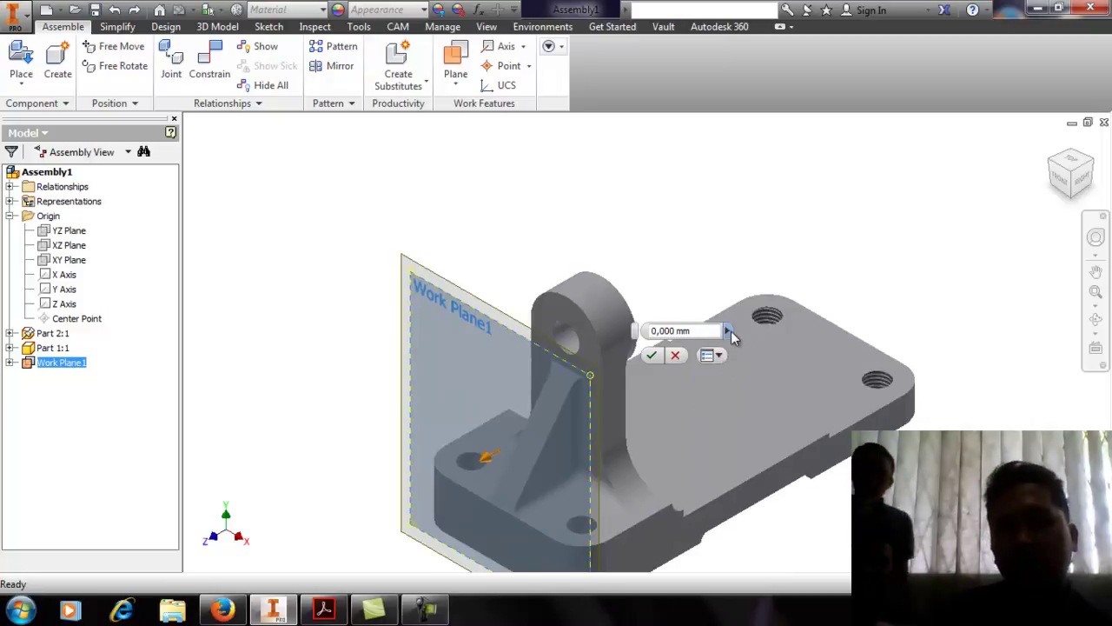
{"action": "left_click", "coordinate": [727, 331]}
{"action": "left_click", "coordinate": [769, 350]}
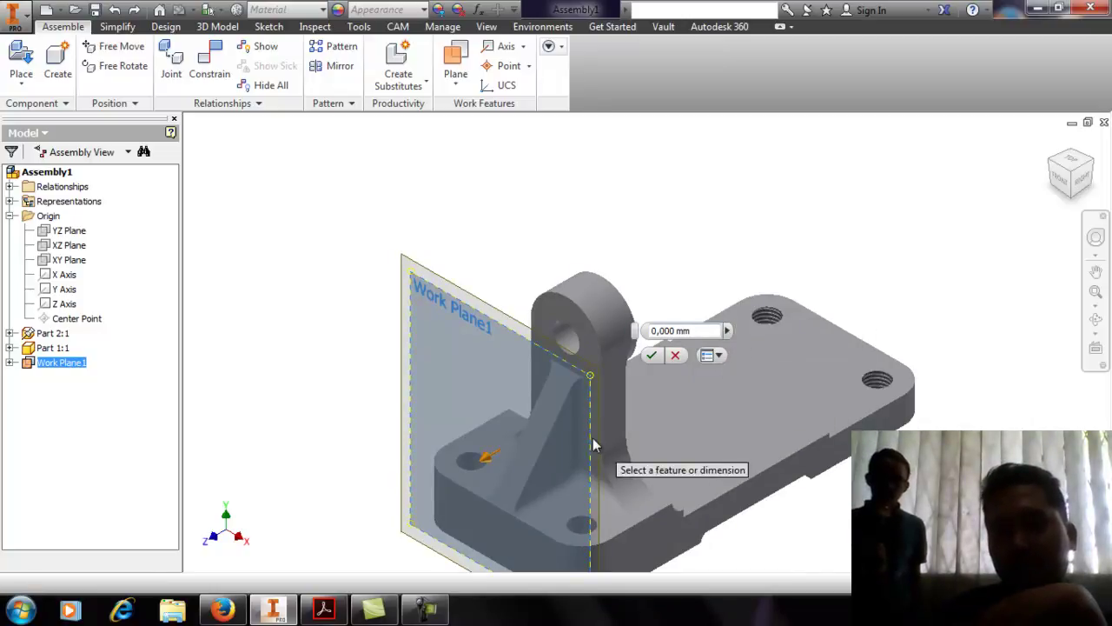
{"action": "middle_click_drag", "start_coordinate": [595, 446], "coordinate": [565, 352]}
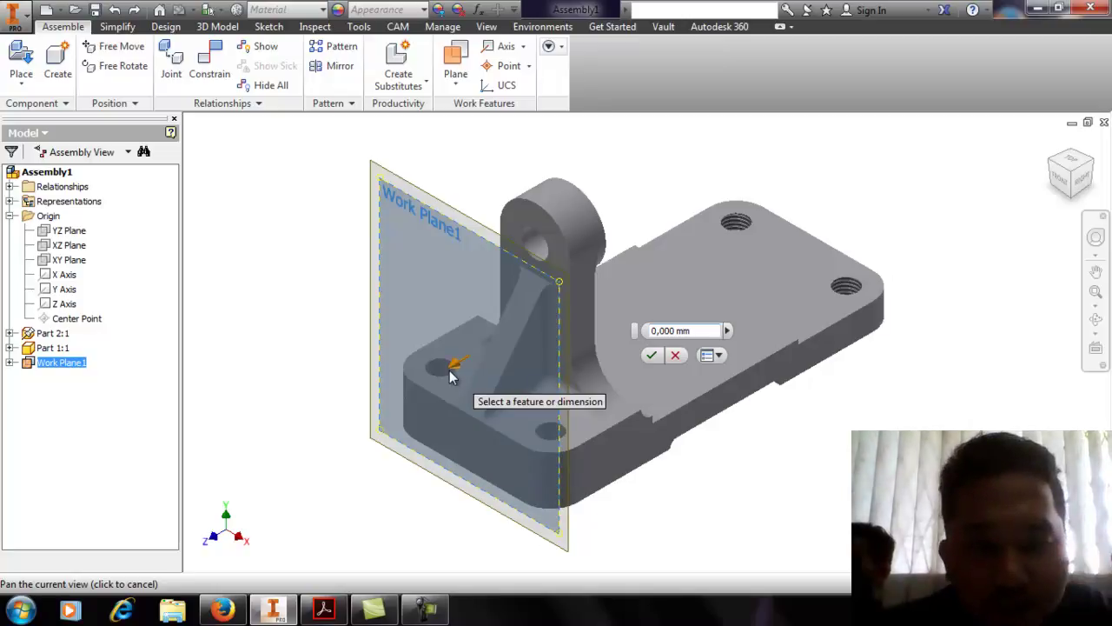
{"action": "middle_click_drag", "start_coordinate": [549, 363], "coordinate": [486, 362]}
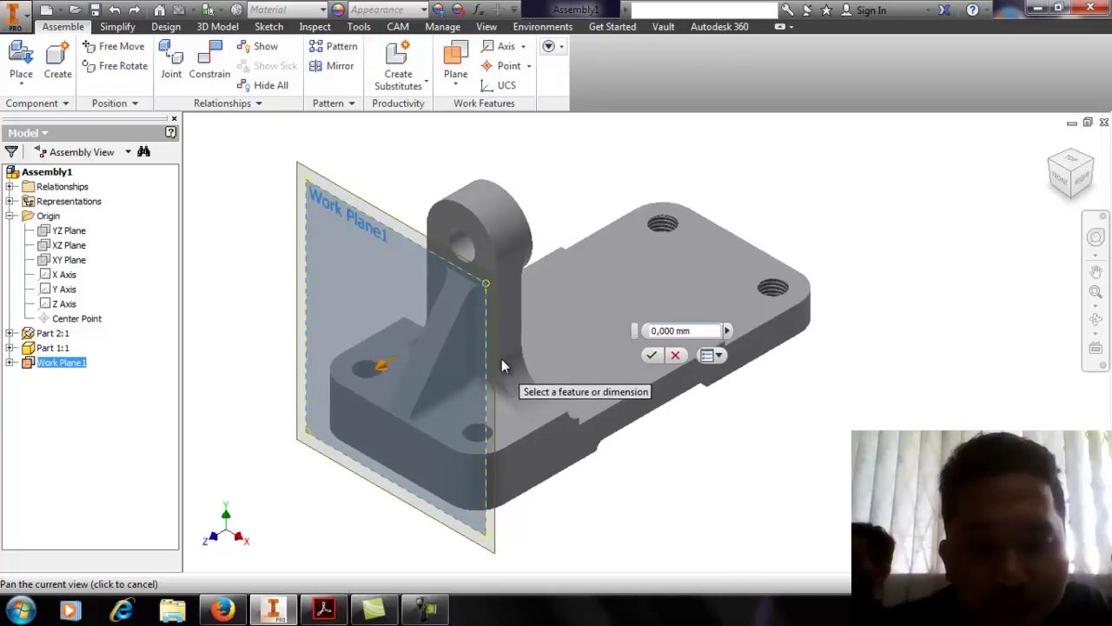
{"action": "left_click", "coordinate": [676, 354]}
Create a second work plane parallel to the plate's free end face and tangent to its adjoining rounded corner
{"action": "left_click", "coordinate": [461, 84]}
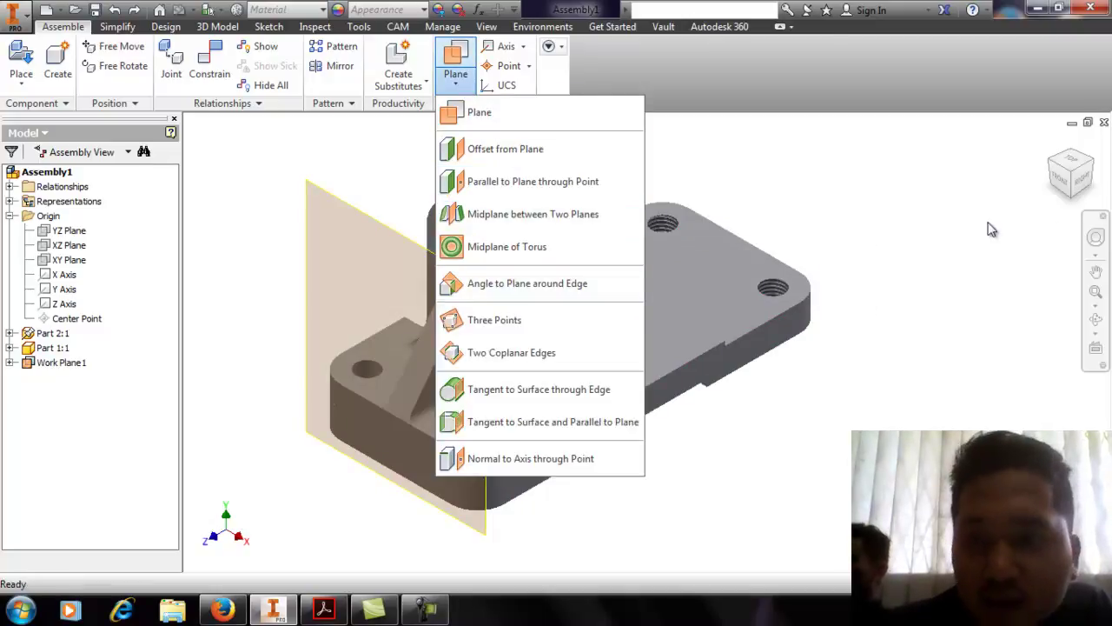
{"action": "left_click", "coordinate": [1097, 171]}
{"action": "scroll", "coordinate": [747, 382], "scroll_direction": "down", "scroll_amount": 5}
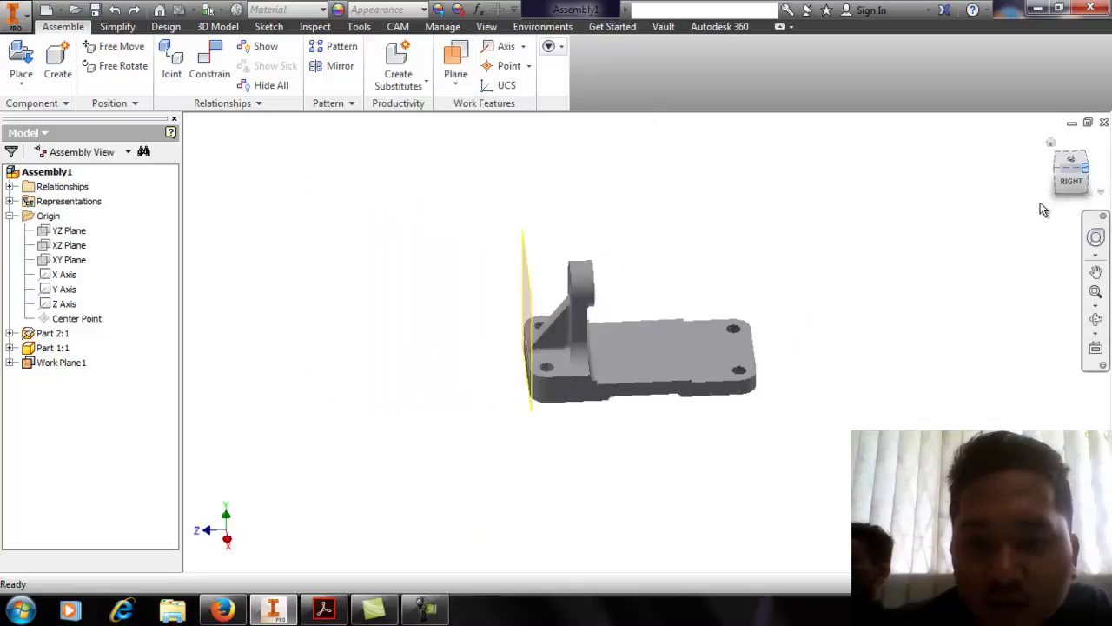
{"action": "scroll", "coordinate": [693, 401], "scroll_direction": "up", "scroll_amount": 8}
{"action": "scroll", "coordinate": [747, 409], "scroll_direction": "down", "scroll_amount": 5}
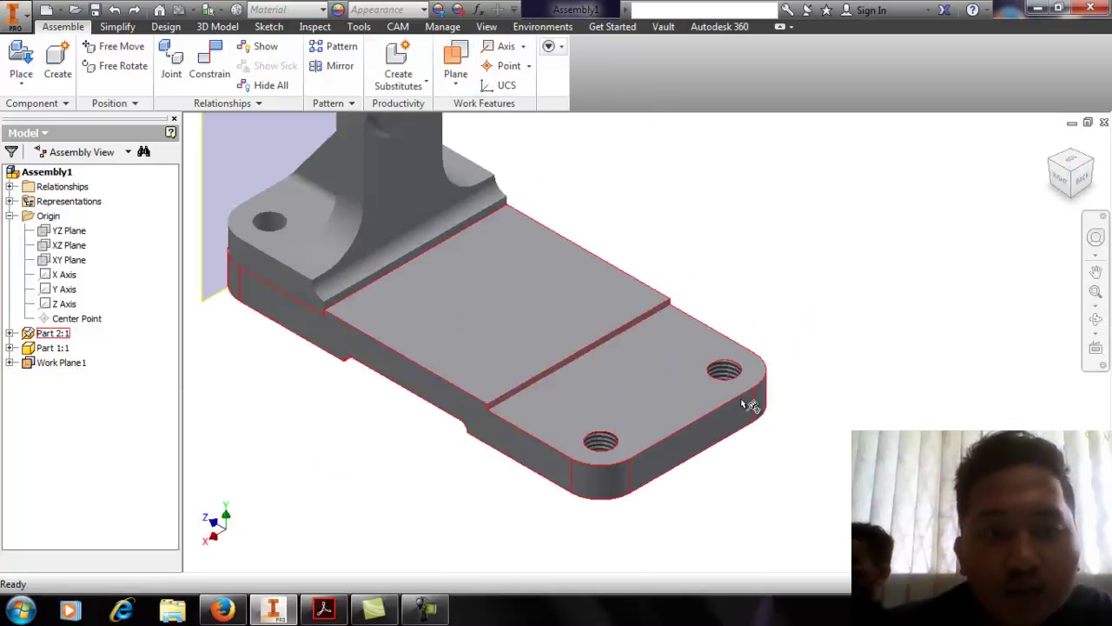
{"action": "left_click", "coordinate": [457, 77]}
{"action": "left_click", "coordinate": [471, 113]}
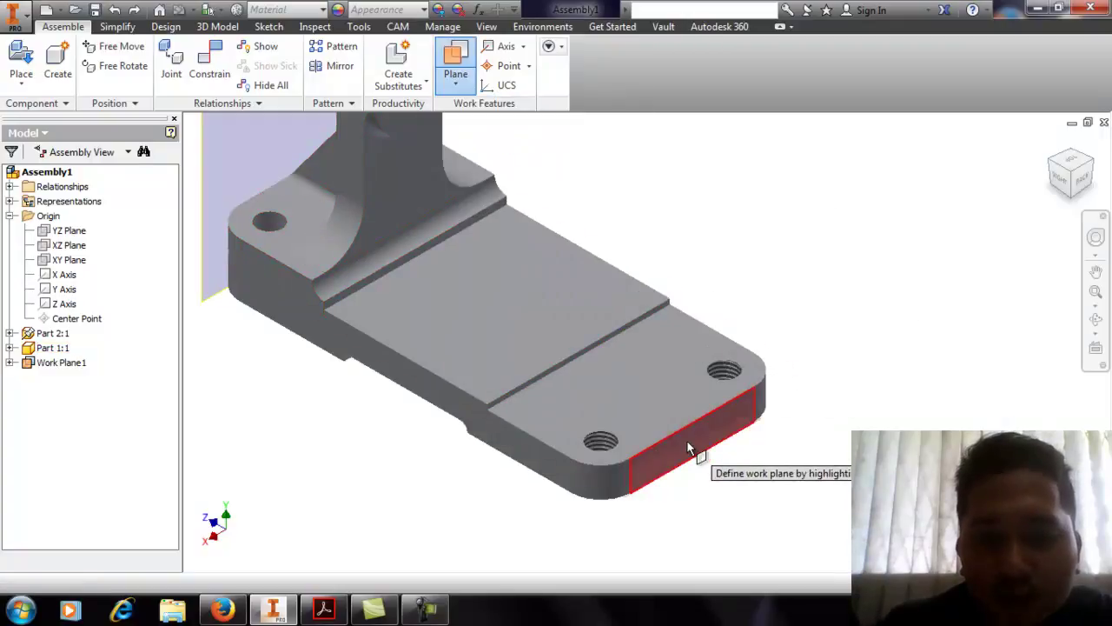
{"action": "left_click", "coordinate": [687, 440]}
{"action": "left_click", "coordinate": [588, 491]}
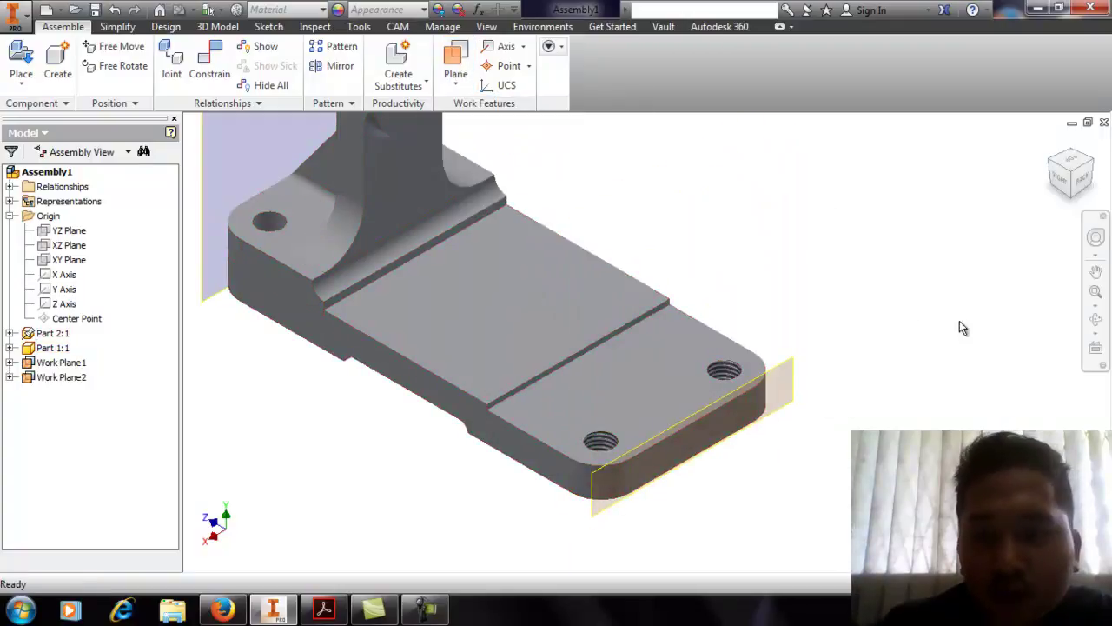
{"action": "left_click", "coordinate": [1050, 142]}
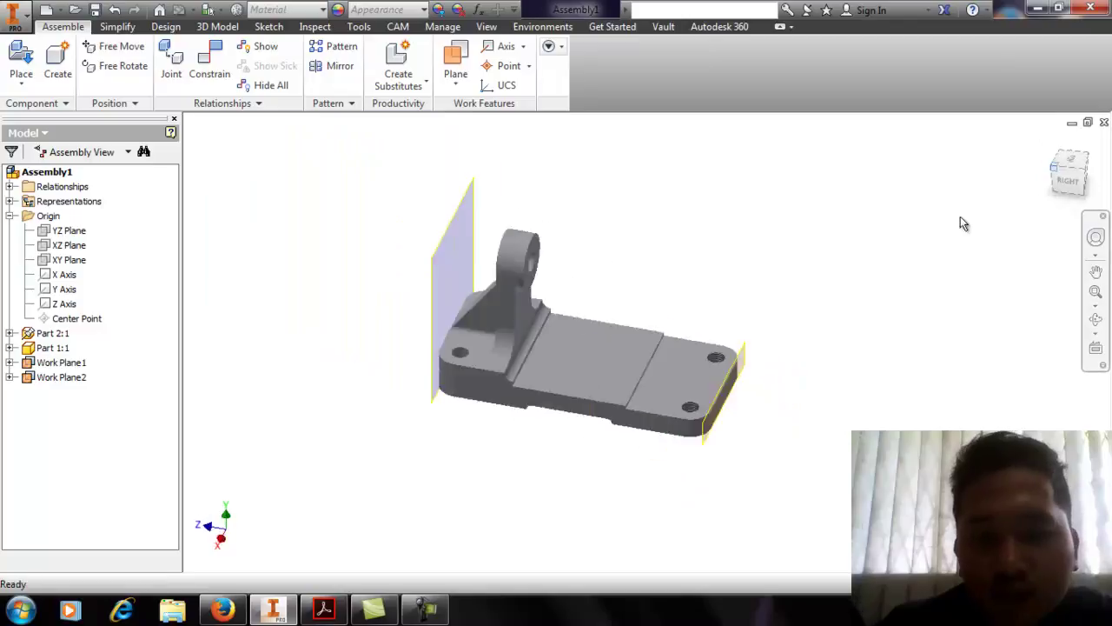
{"action": "middle_click_drag", "start_coordinate": [692, 348], "coordinate": [647, 352]}
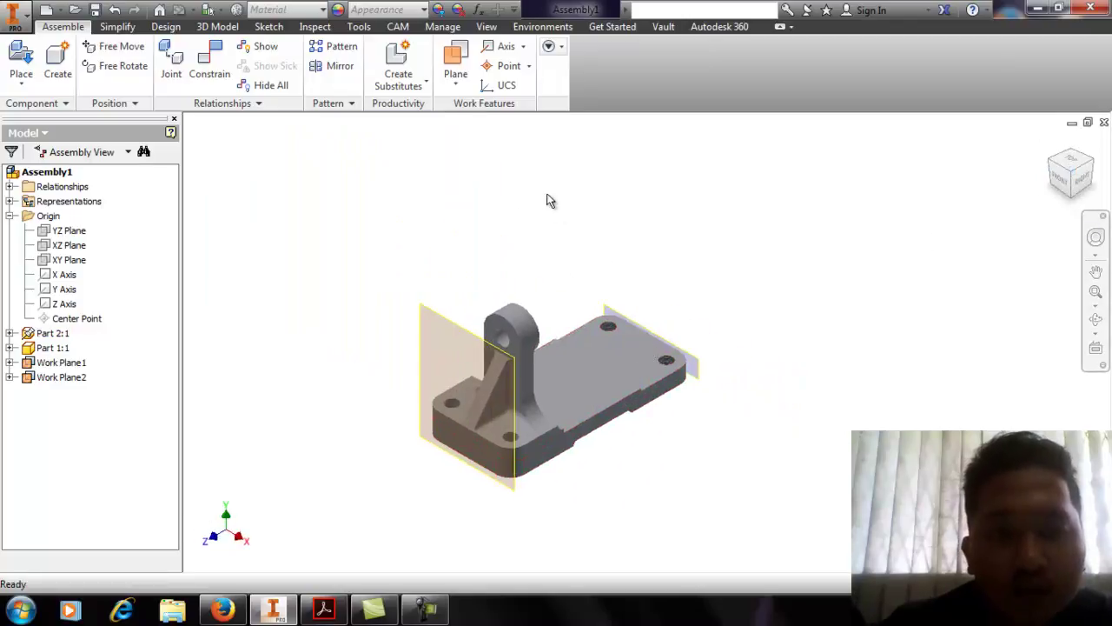
Create a work plane midway between the two end work planes of the base plate
{"action": "left_click", "coordinate": [455, 76]}
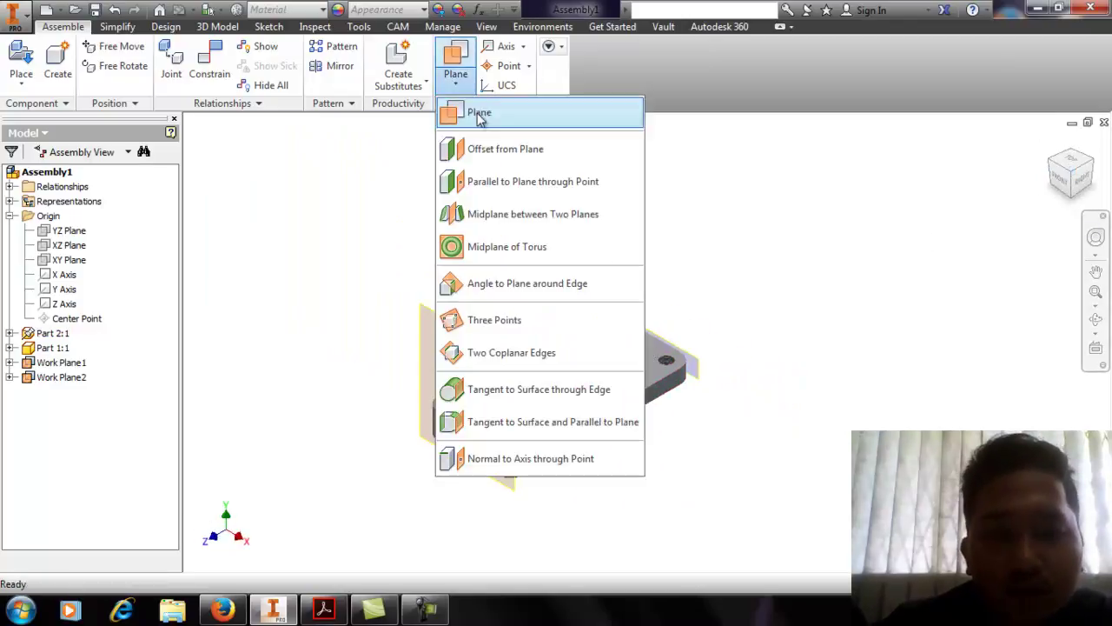
{"action": "left_click", "coordinate": [516, 215]}
{"action": "left_click", "coordinate": [705, 380]}
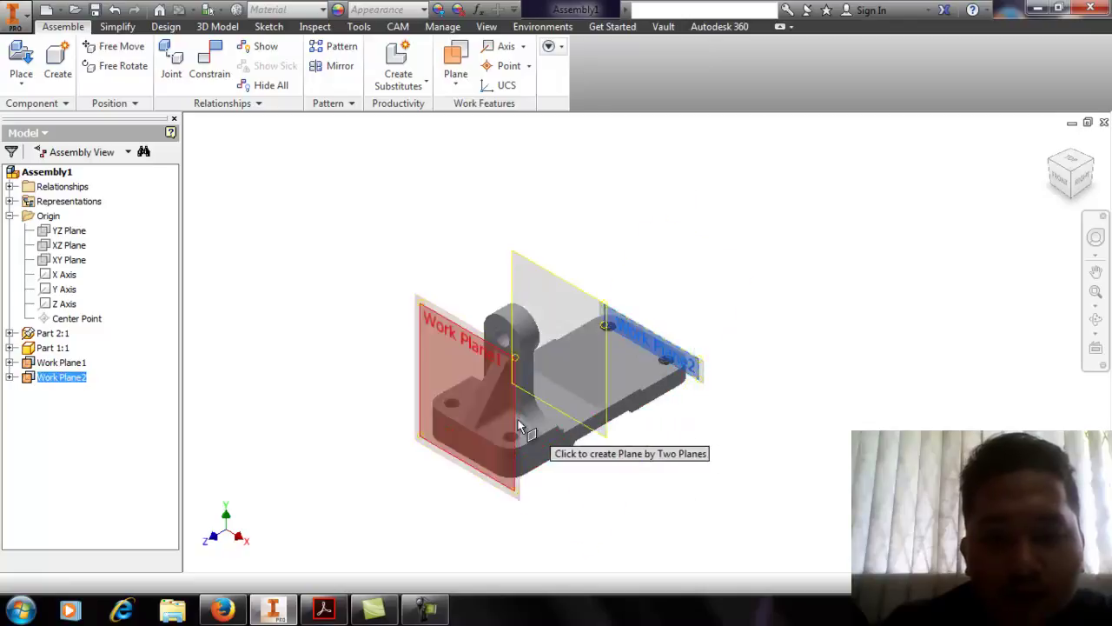
{"action": "left_click", "coordinate": [436, 319]}
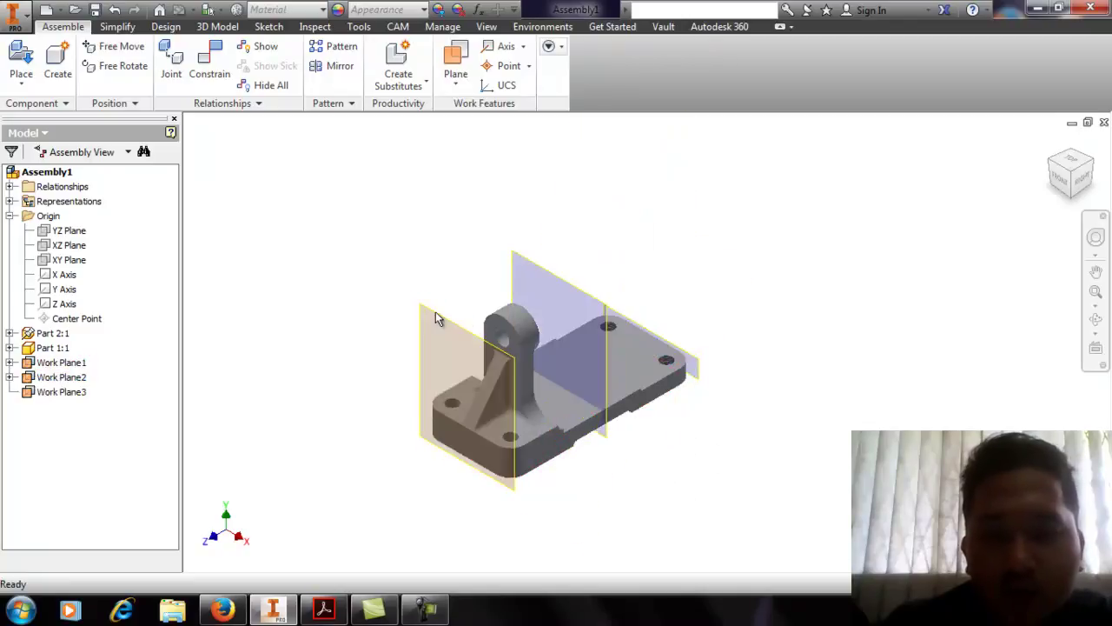
Mirror the Part 1 bracket across the middle work plane, inserting the copy in the assembly as new file Part 1_MIR.ipt
{"action": "left_click", "coordinate": [1099, 181]}
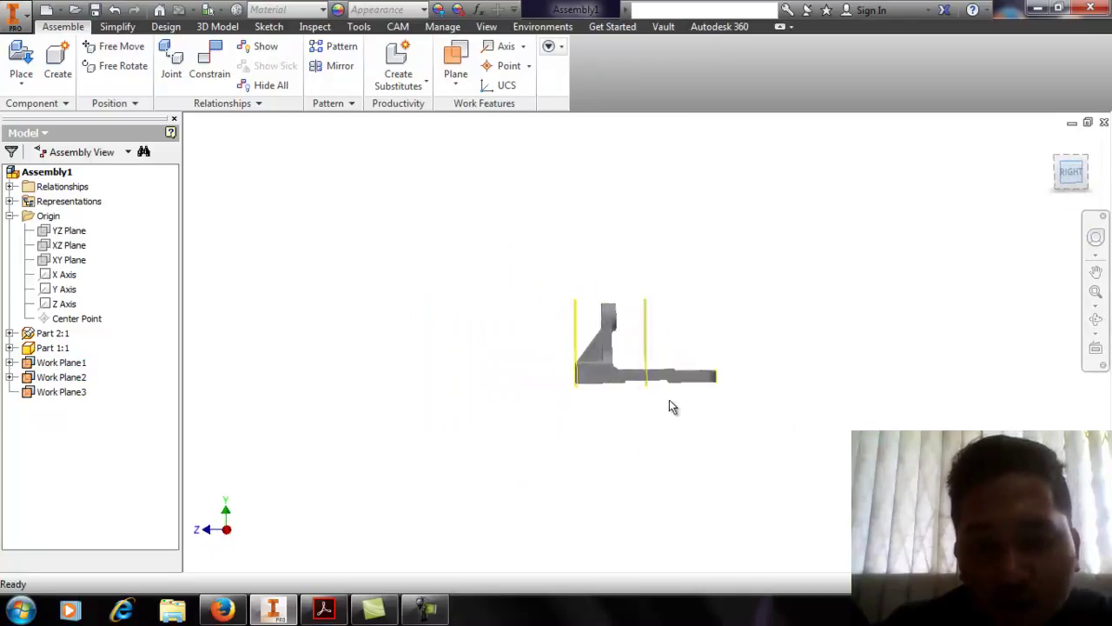
{"action": "scroll", "coordinate": [665, 426], "scroll_direction": "up", "scroll_amount": 5}
{"action": "scroll", "coordinate": [668, 477], "scroll_direction": "down", "scroll_amount": 6}
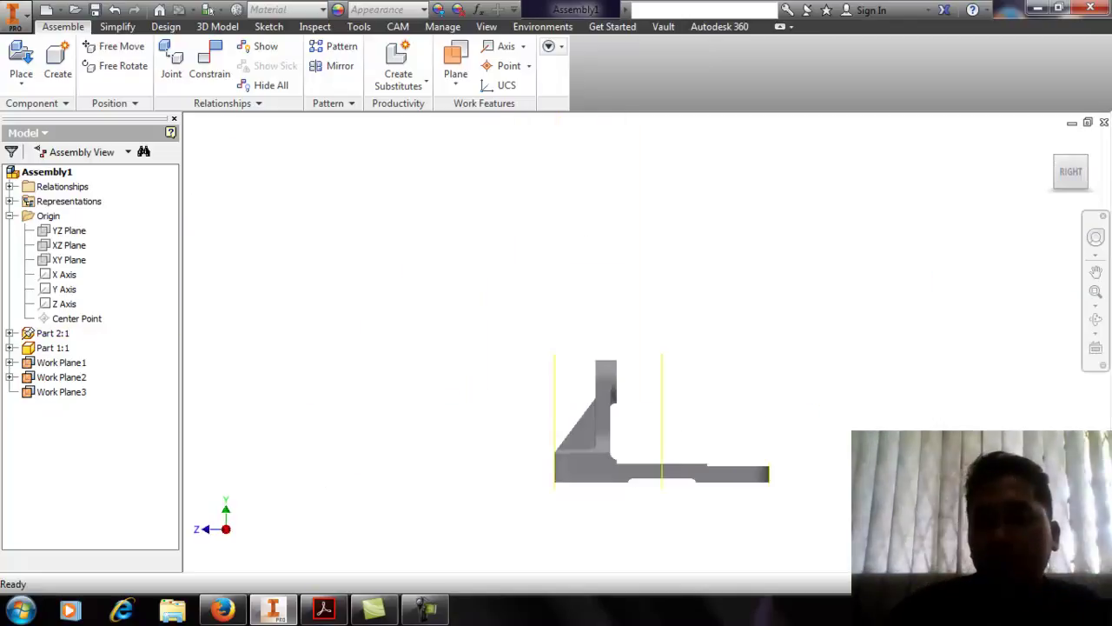
{"action": "left_click", "coordinate": [1056, 159]}
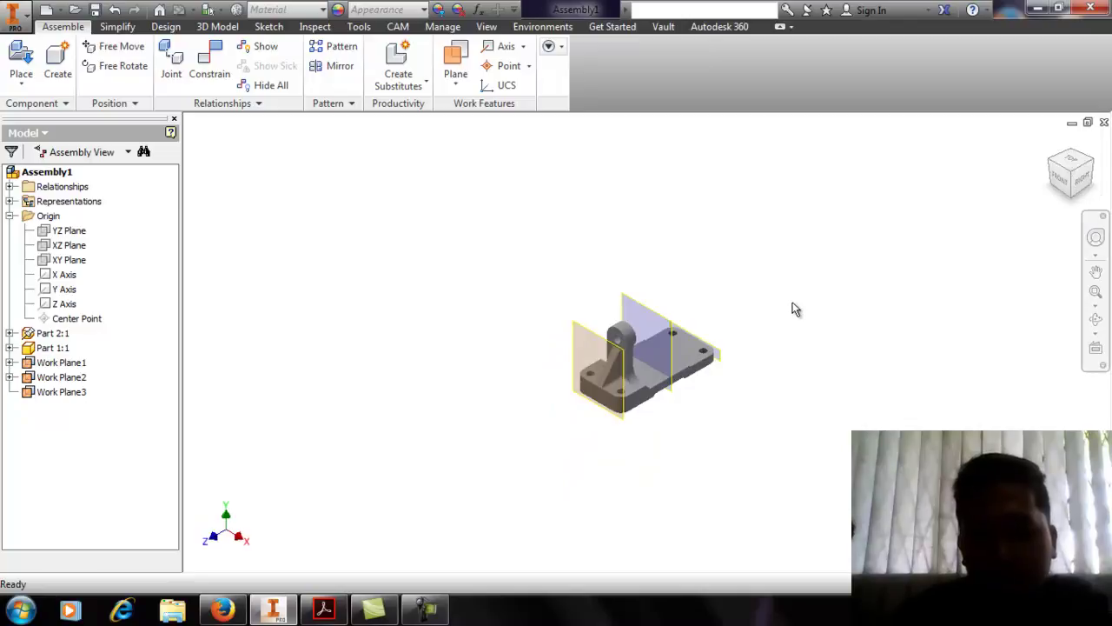
{"action": "scroll", "coordinate": [660, 331], "scroll_direction": "up", "scroll_amount": 6}
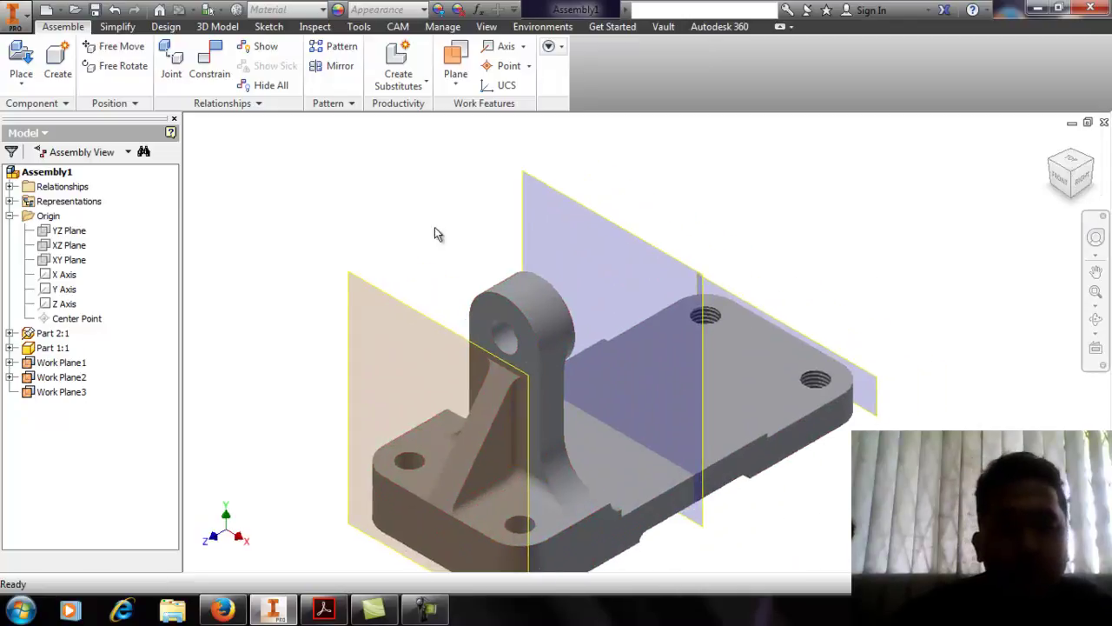
{"action": "left_click", "coordinate": [340, 66]}
{"action": "middle_click_drag", "start_coordinate": [699, 220], "coordinate": [842, 195]}
{"action": "left_click", "coordinate": [673, 279]}
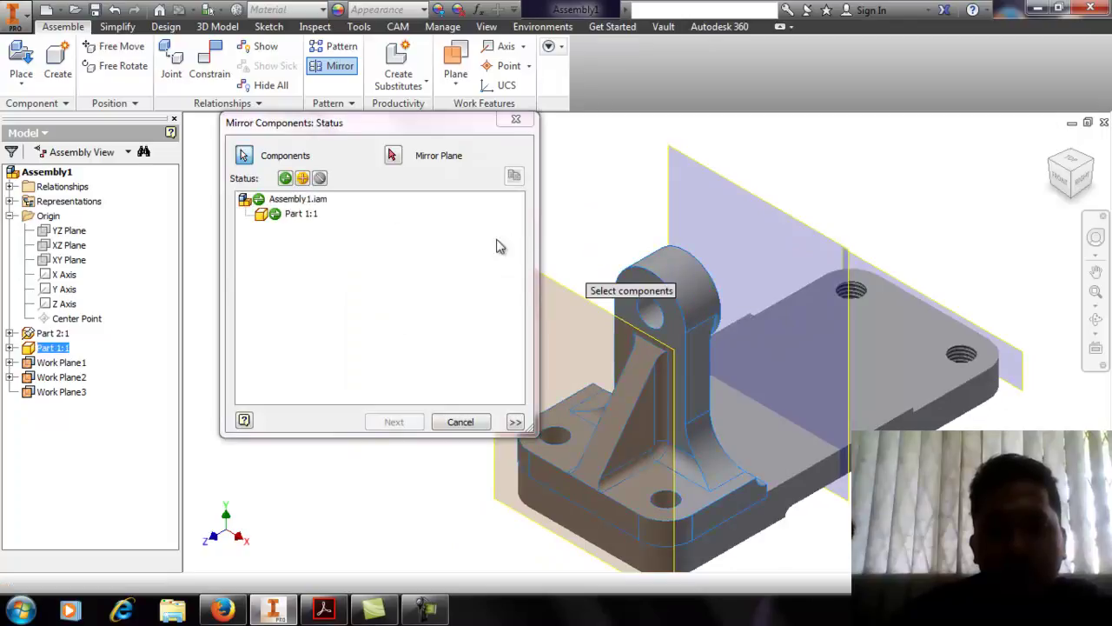
{"action": "left_click", "coordinate": [391, 155]}
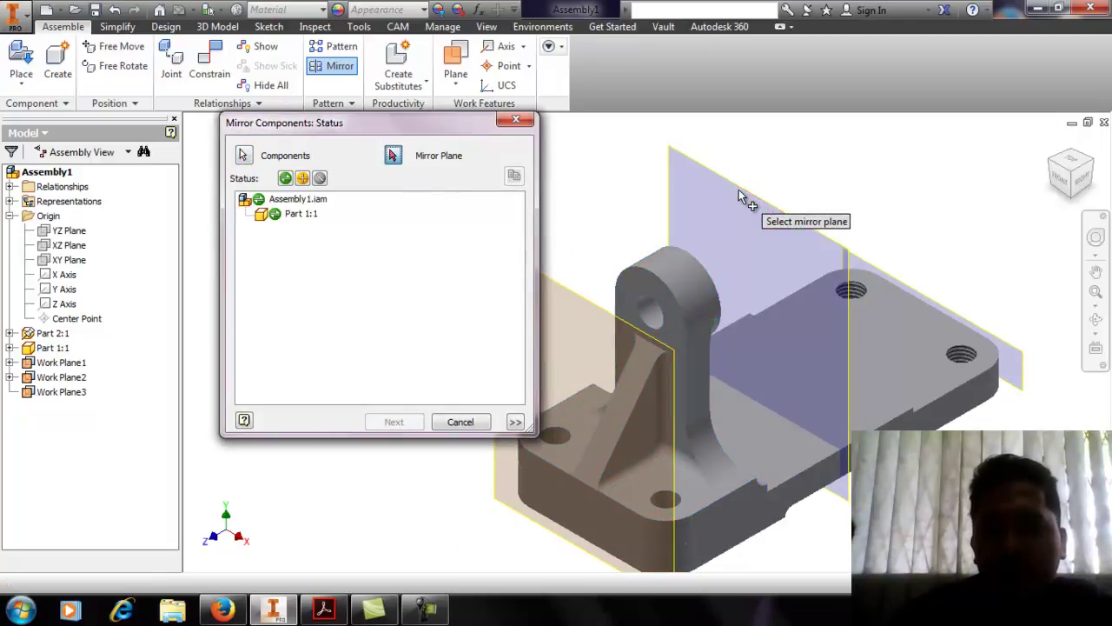
{"action": "left_click", "coordinate": [738, 189]}
{"action": "left_click", "coordinate": [395, 423]}
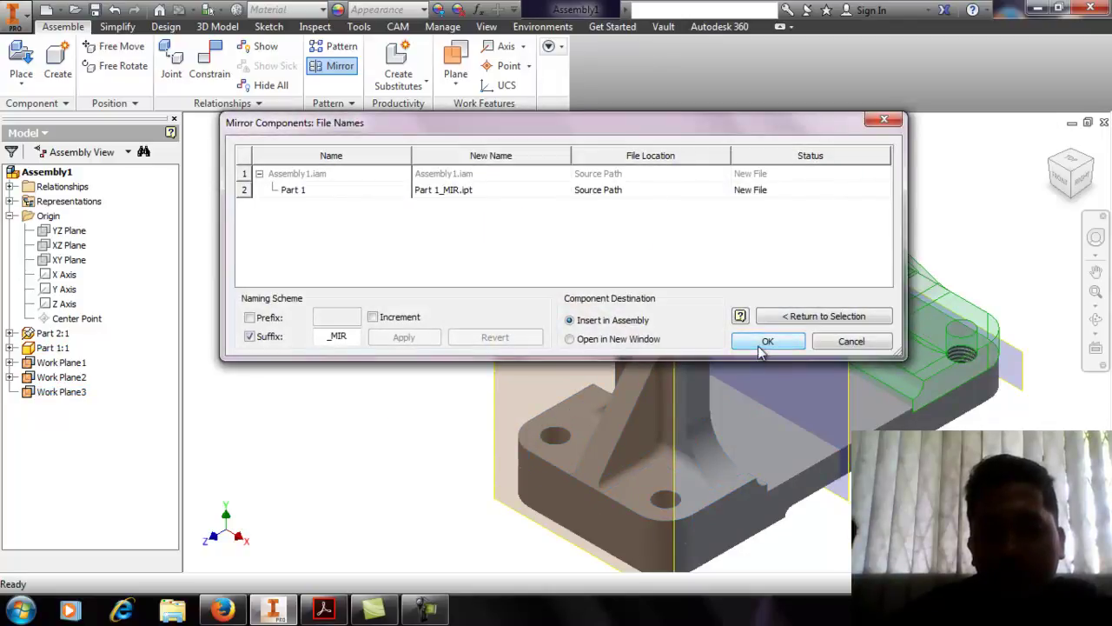
{"action": "left_click", "coordinate": [763, 343]}
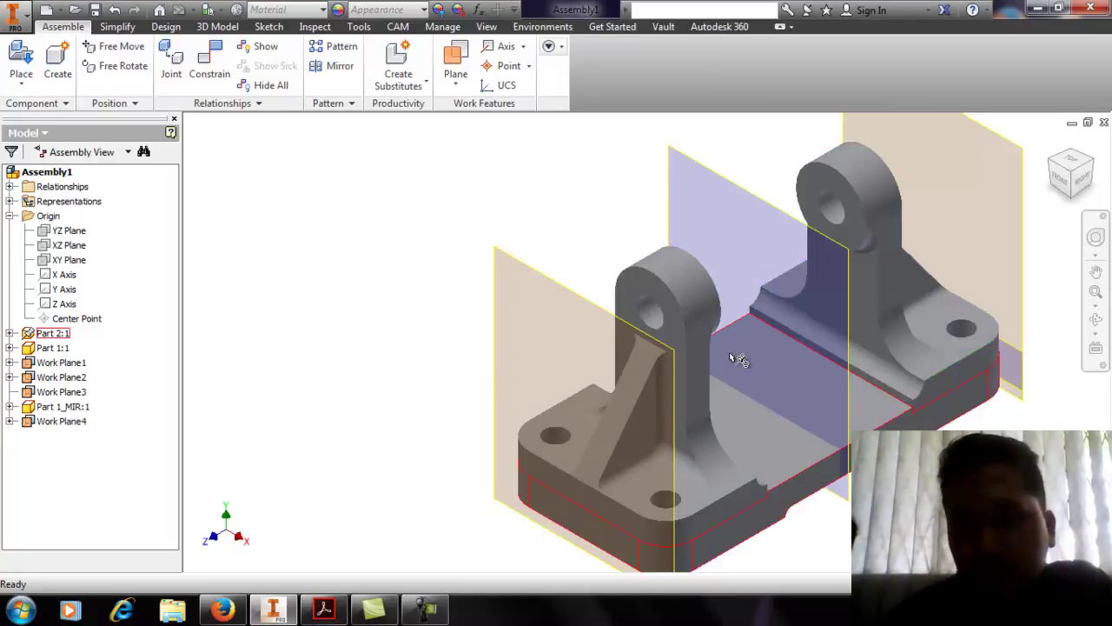
{"action": "key", "text": "Escape"}
Hide the middle mirror plane, Work Plane3, and the end work plane Work Plane2
{"action": "middle_click_drag", "start_coordinate": [534, 311], "coordinate": [486, 313]}
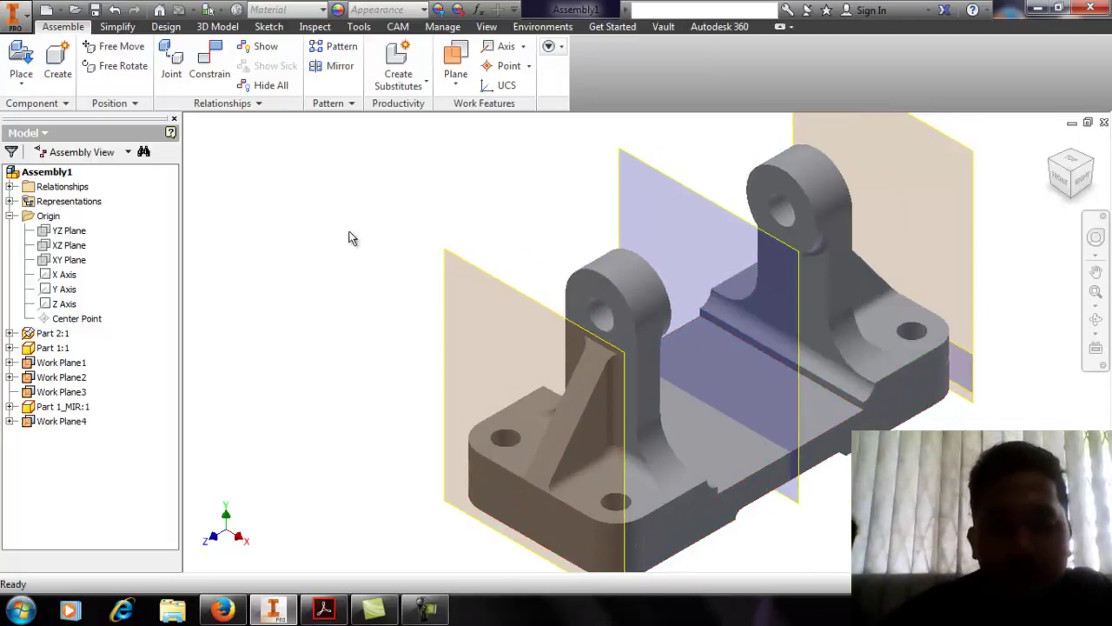
{"action": "right_click", "coordinate": [462, 264]}
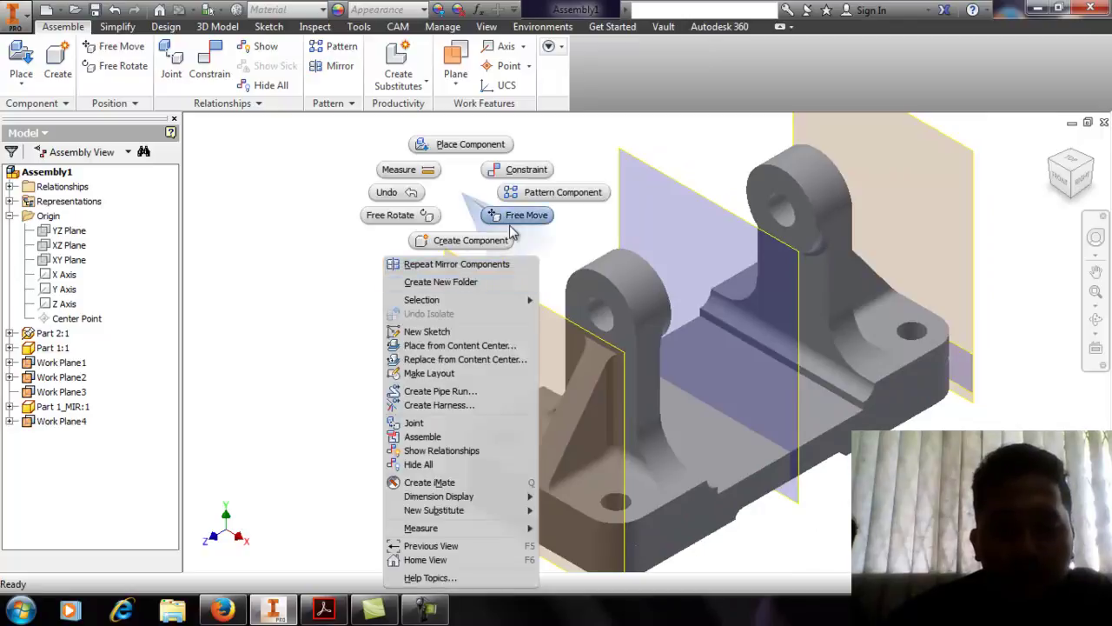
{"action": "left_click", "coordinate": [293, 337]}
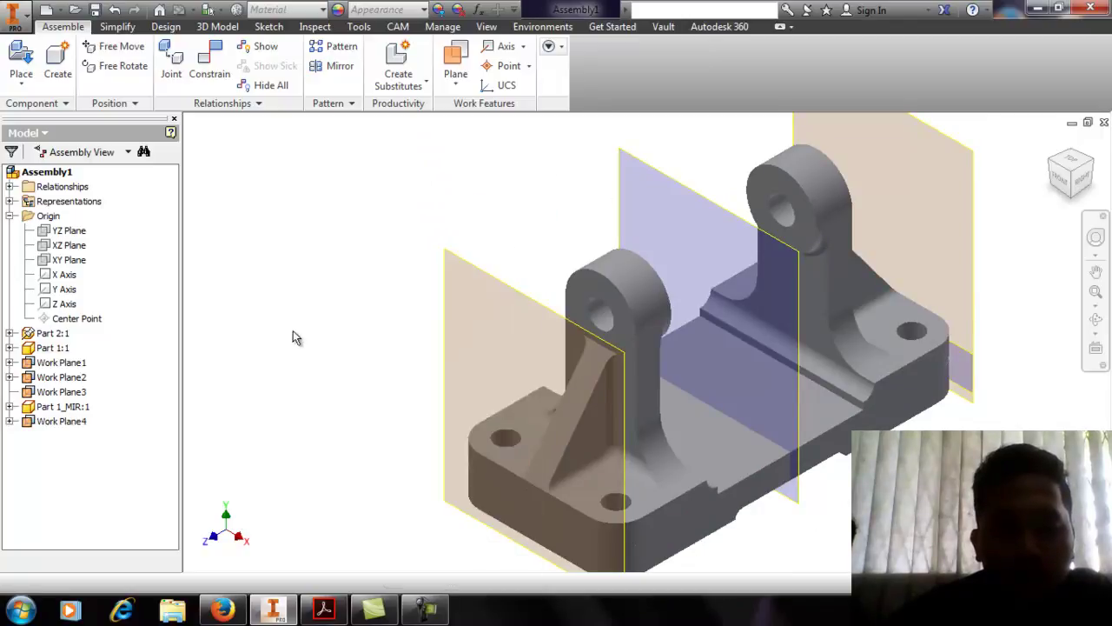
{"action": "right_click", "coordinate": [623, 352]}
{"action": "left_click", "coordinate": [348, 360]}
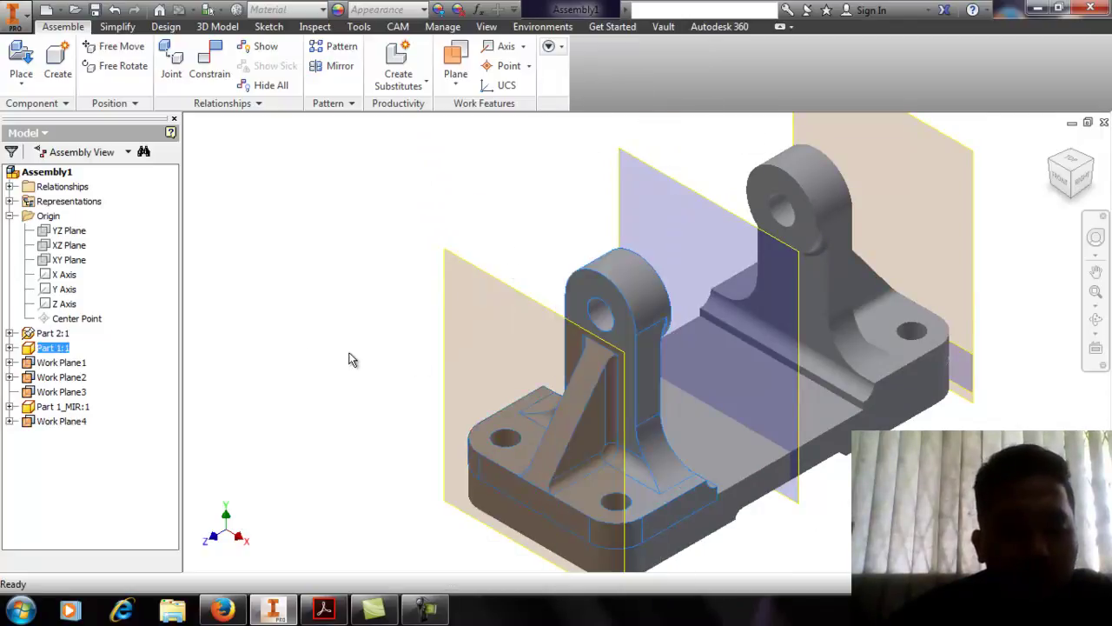
{"action": "right_click", "coordinate": [77, 402]}
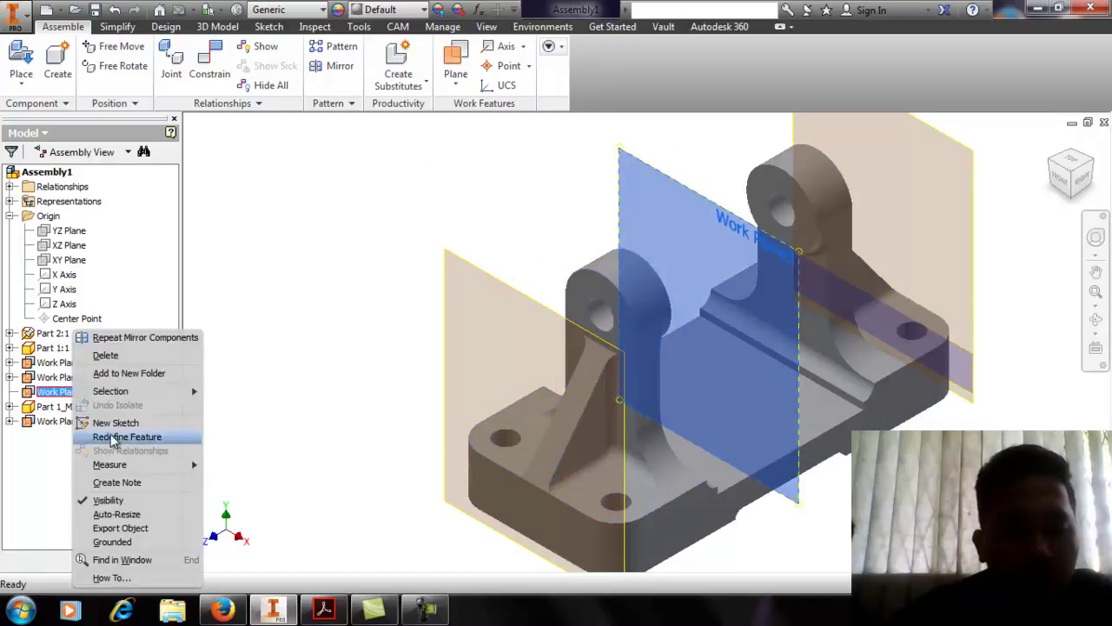
{"action": "left_click", "coordinate": [108, 499]}
{"action": "left_click", "coordinate": [79, 380]}
{"action": "right_click", "coordinate": [79, 380]}
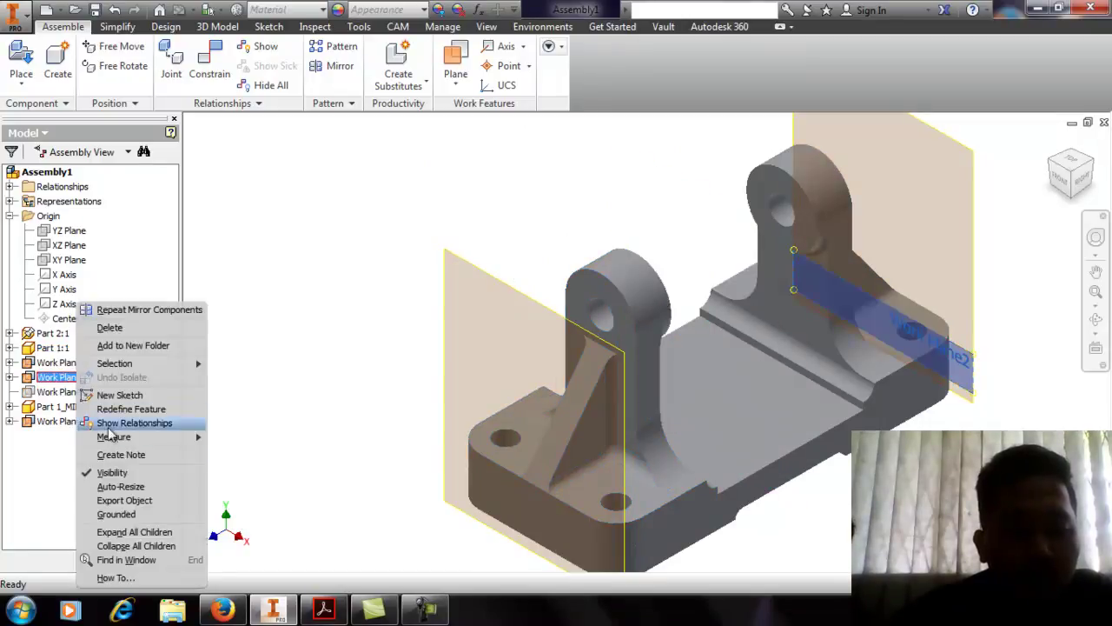
{"action": "left_click", "coordinate": [118, 473]}
Hide Work Plane4 behind the mirrored bracket and Work Plane1 at the original bracket's end
{"action": "left_click", "coordinate": [61, 421]}
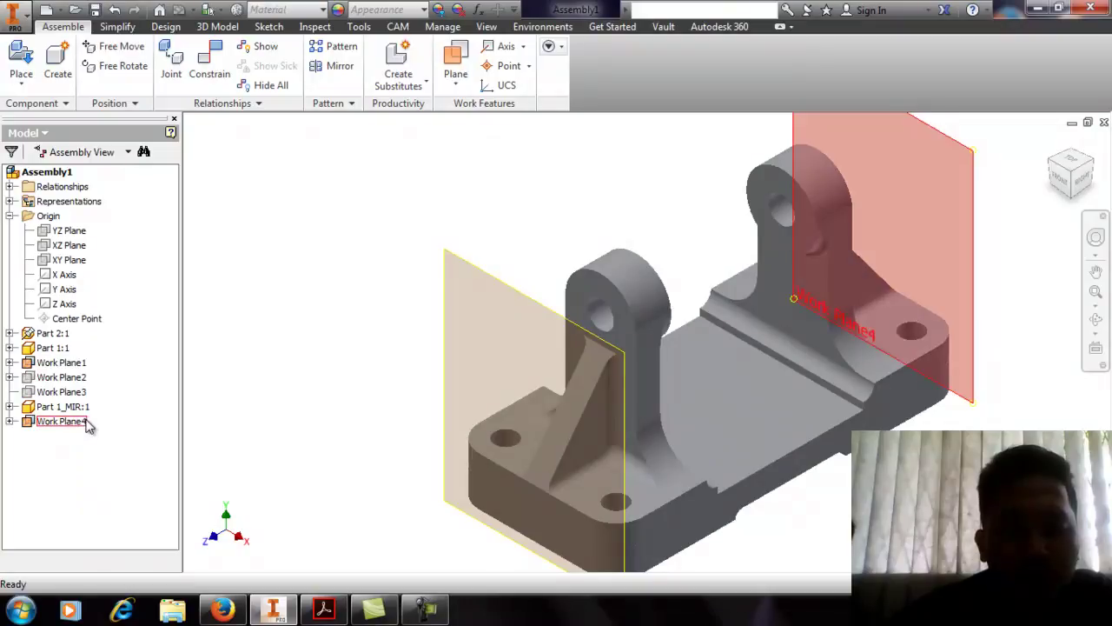
{"action": "right_click", "coordinate": [61, 421]}
{"action": "left_click", "coordinate": [108, 470]}
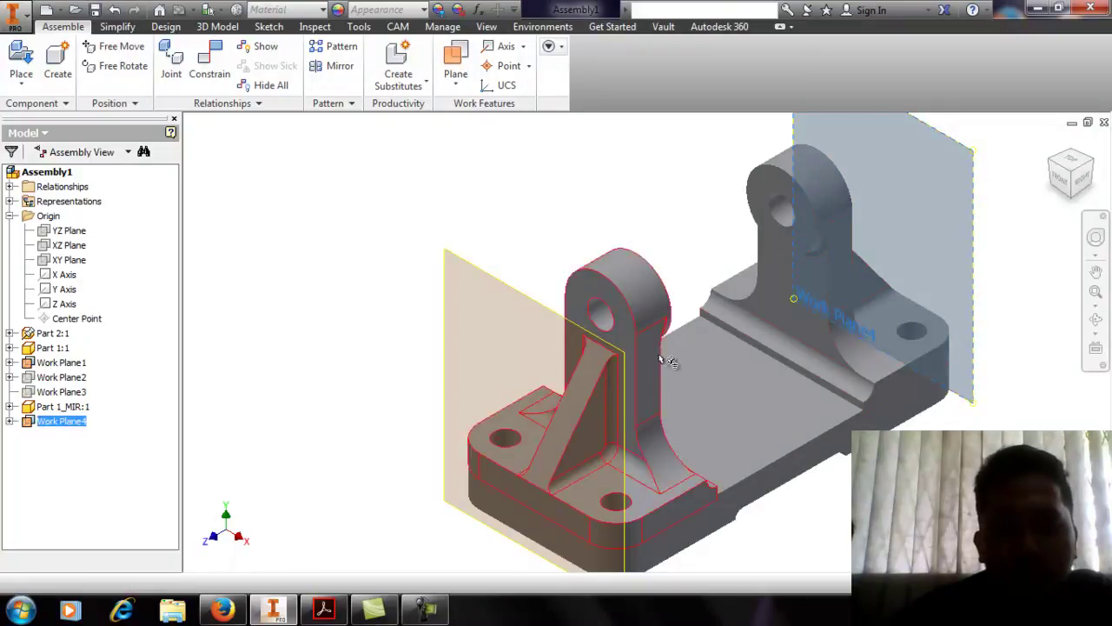
{"action": "left_click", "coordinate": [350, 238]}
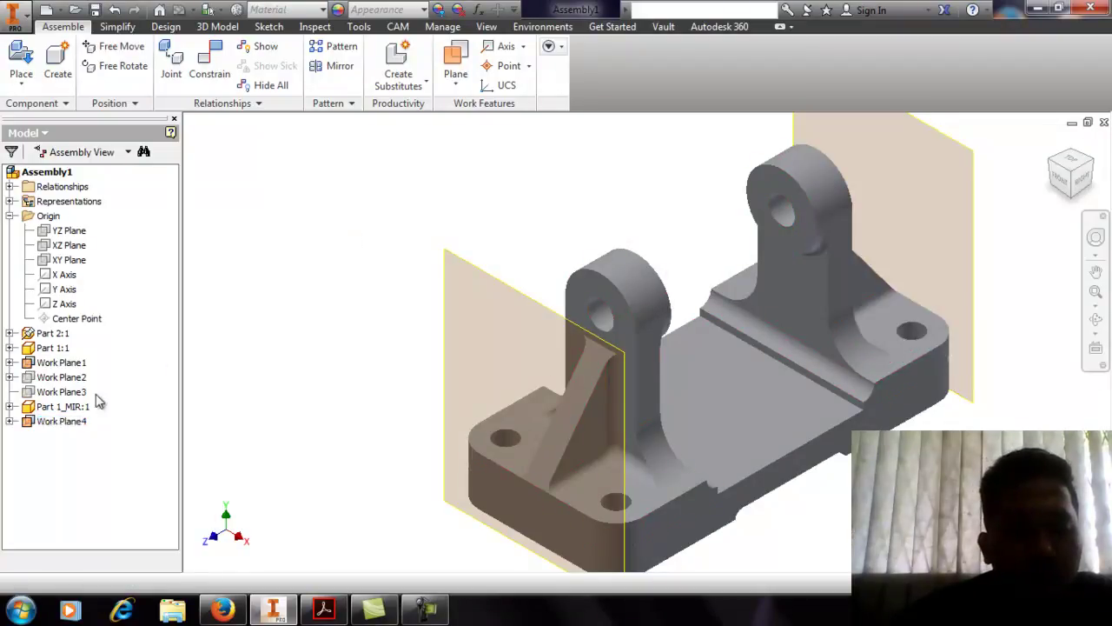
{"action": "right_click", "coordinate": [59, 420]}
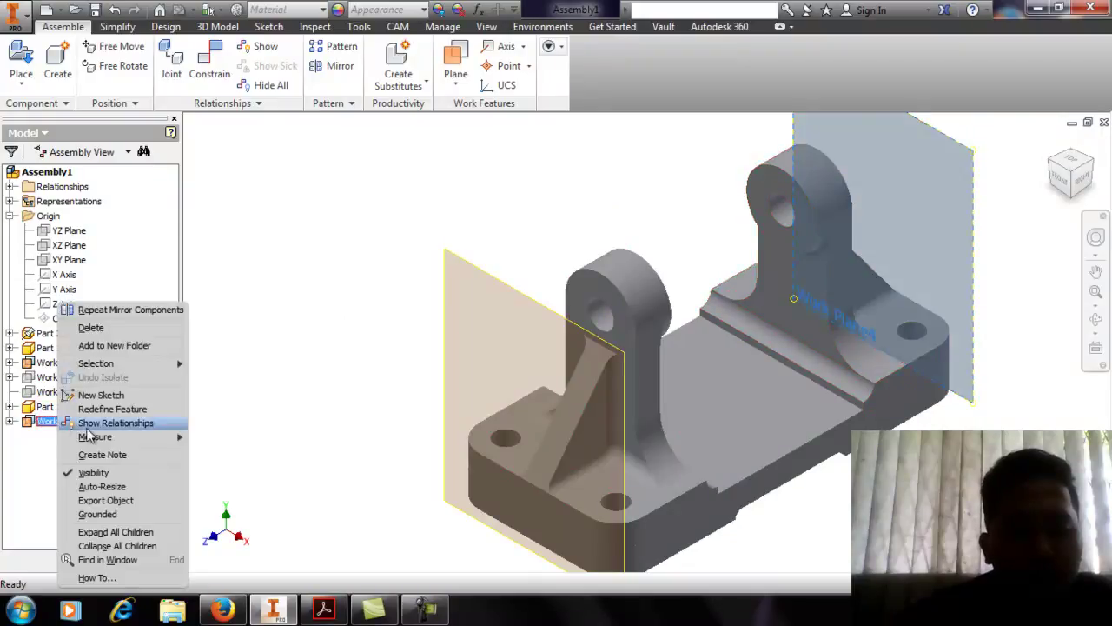
{"action": "left_click", "coordinate": [122, 467]}
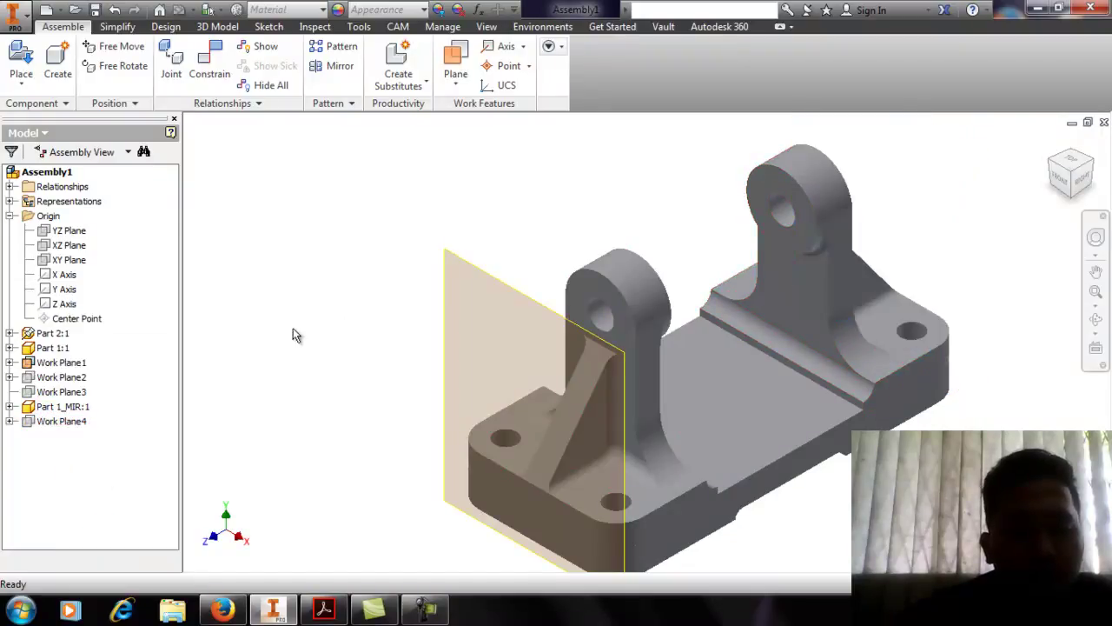
{"action": "right_click", "coordinate": [53, 362]}
{"action": "left_click", "coordinate": [99, 473]}
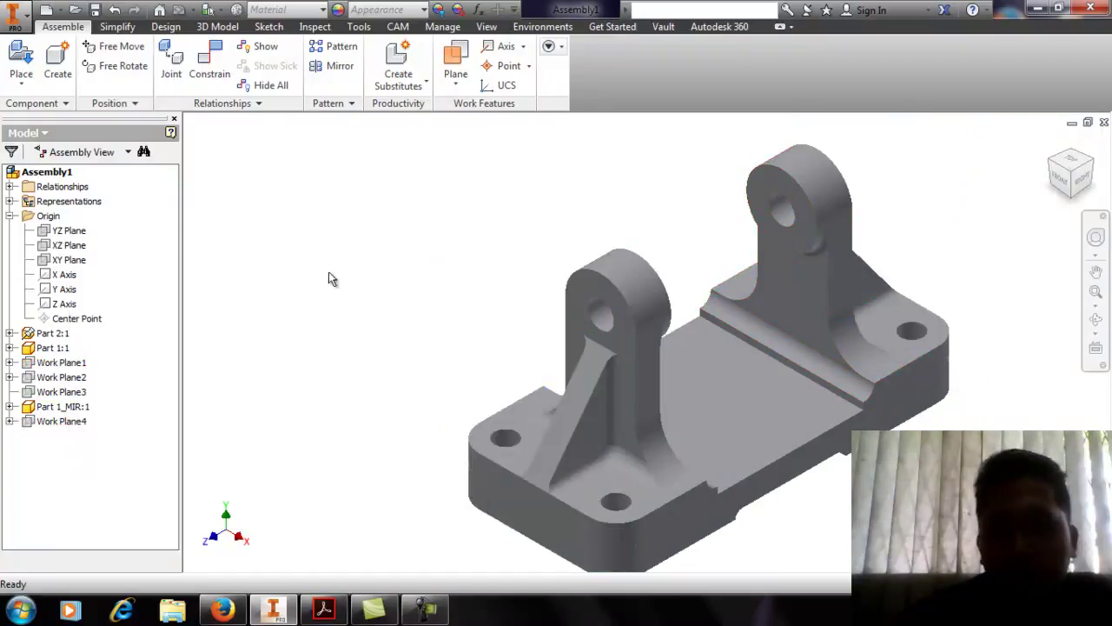
Inspect the mirrored brackets from the right, top and isometric directions, and consult the exploded view in Task 5 - Roller Bracket.pdf in Acrobat Reader
{"action": "left_click", "coordinate": [1083, 181]}
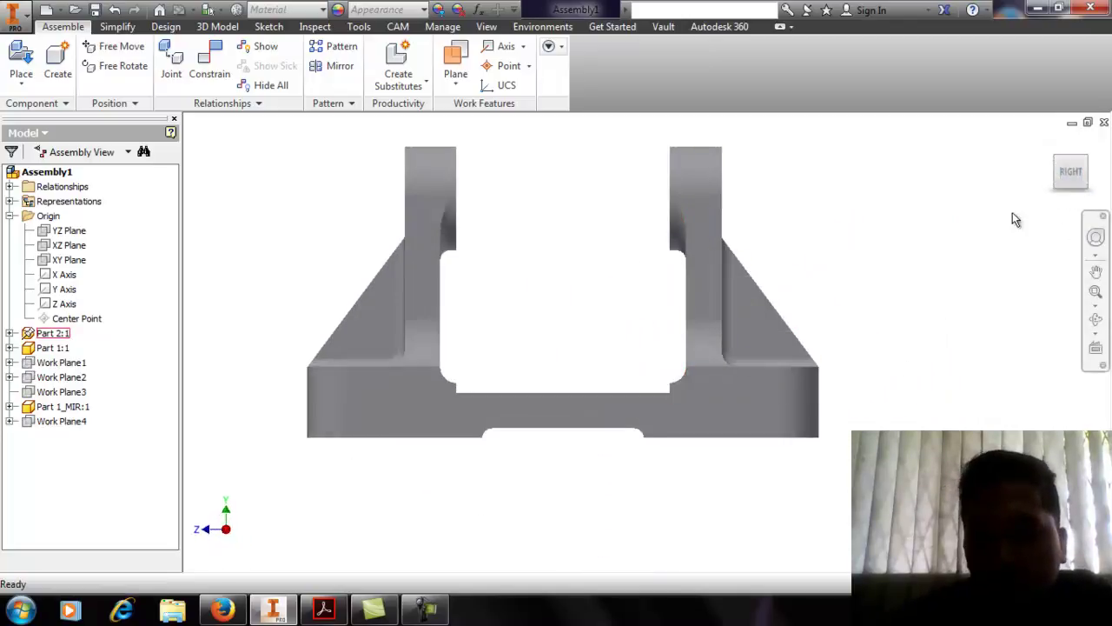
{"action": "left_click", "coordinate": [1053, 165]}
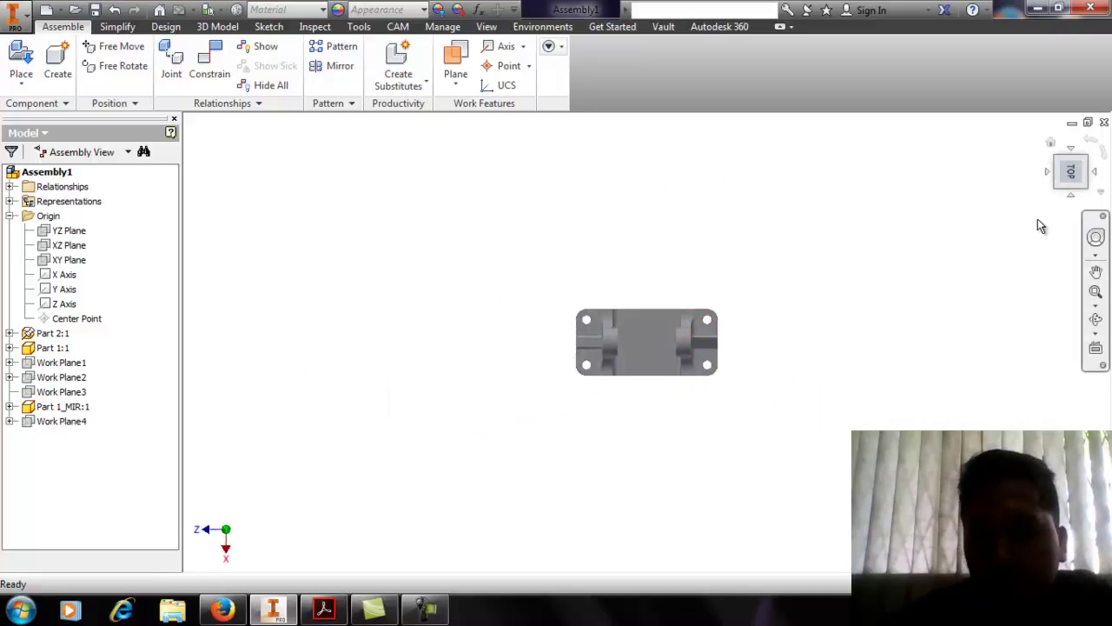
{"action": "left_click", "coordinate": [1072, 178]}
{"action": "left_click", "coordinate": [1069, 184]}
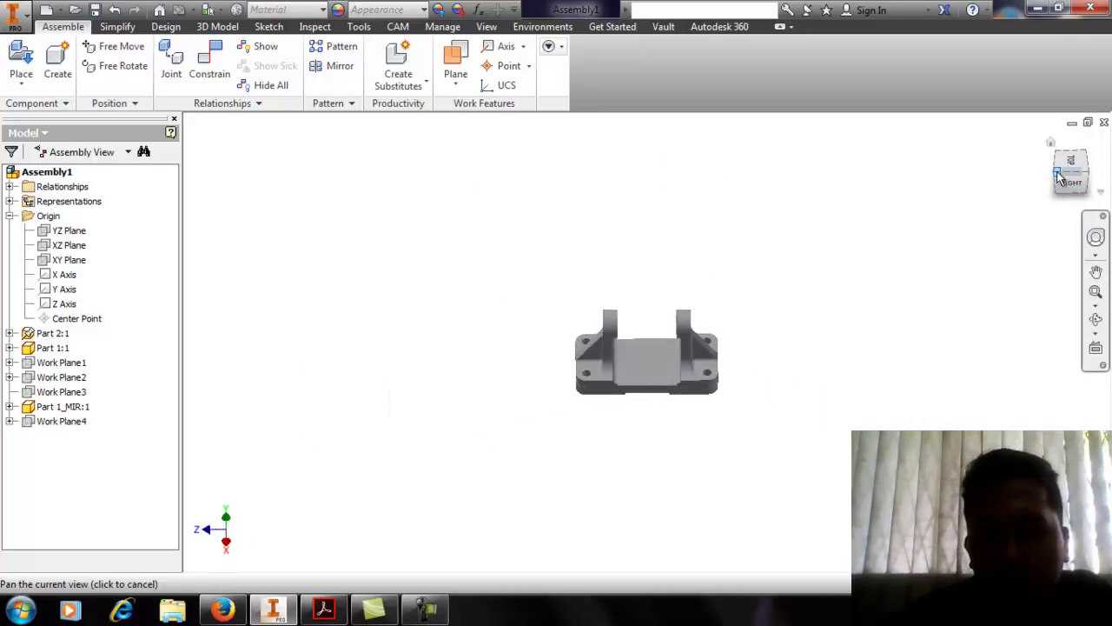
{"action": "left_click", "coordinate": [1058, 177]}
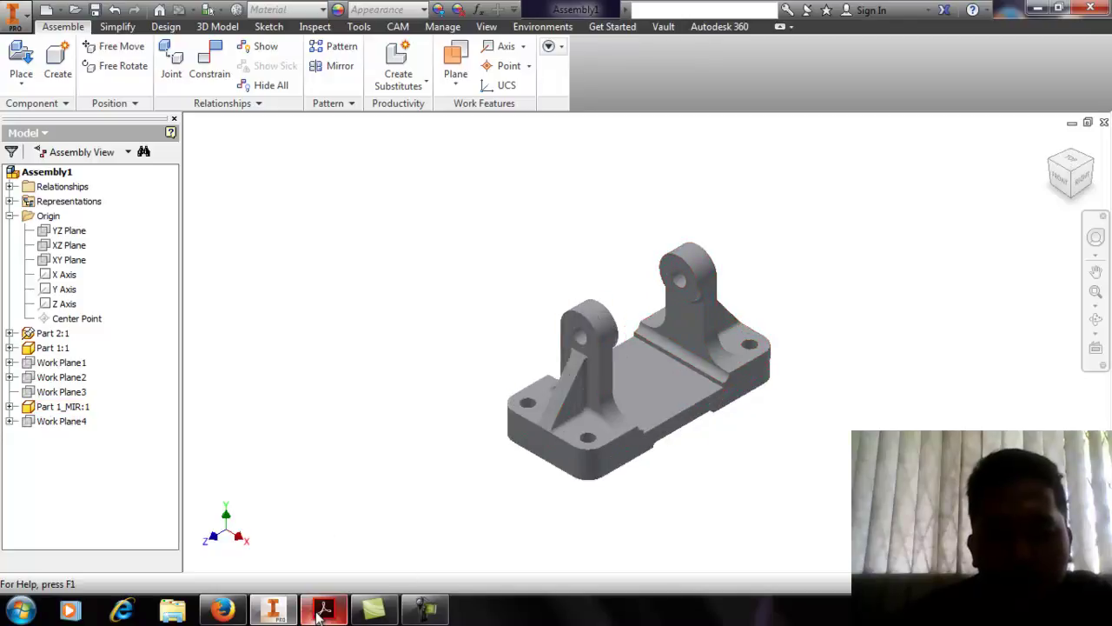
{"action": "left_click", "coordinate": [323, 611]}
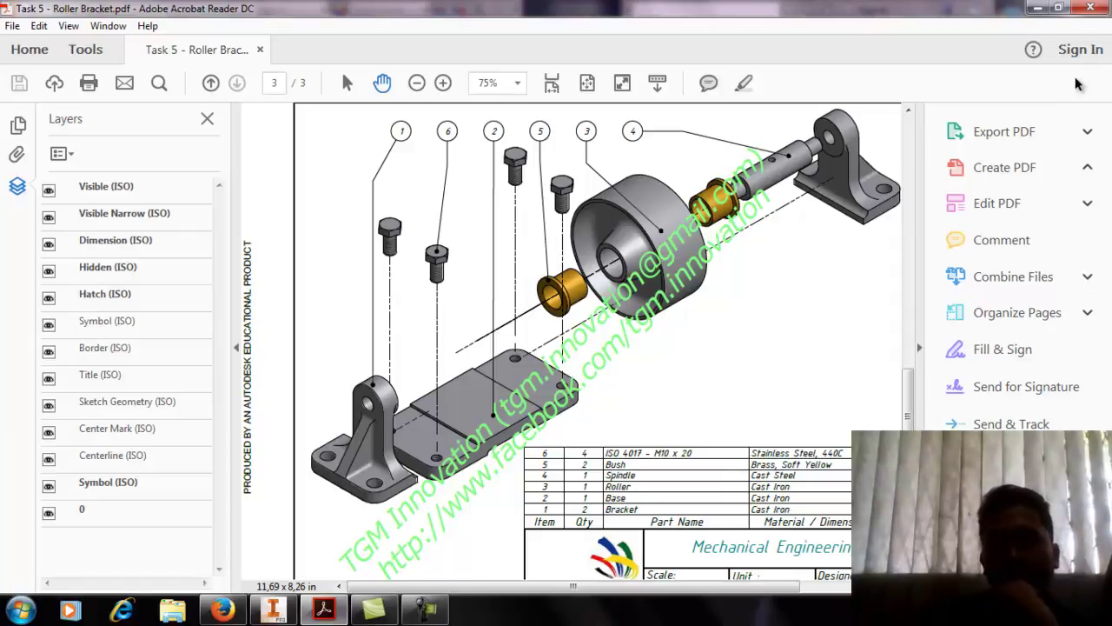
{"action": "left_click", "coordinate": [1038, 8]}
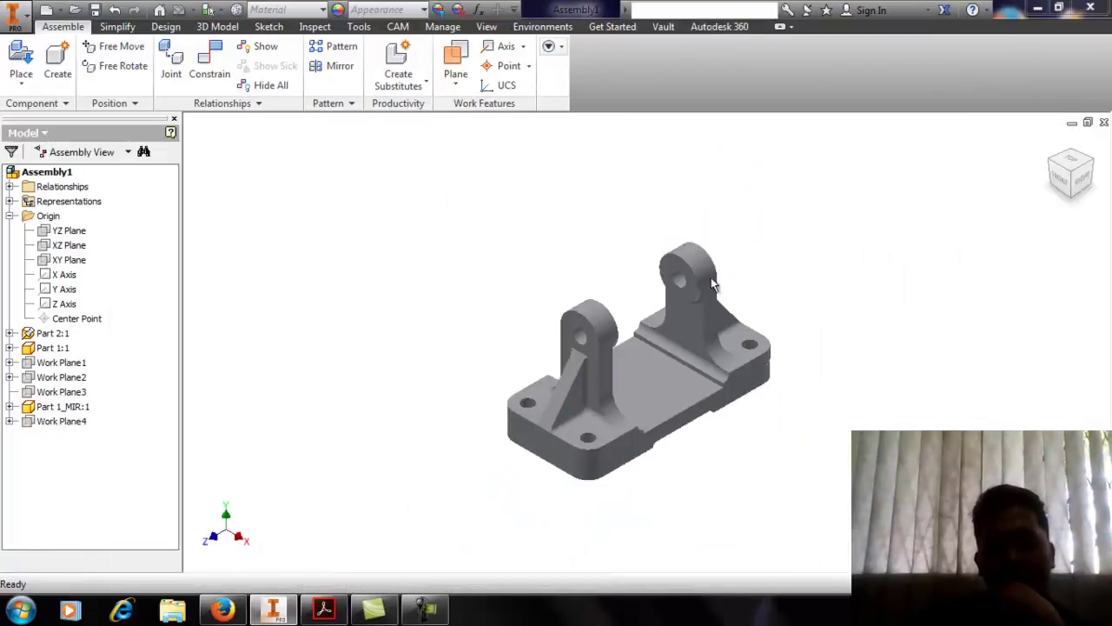
{"action": "scroll", "coordinate": [656, 292], "scroll_direction": "up", "scroll_amount": 5}
{"action": "scroll", "coordinate": [655, 292], "scroll_direction": "down", "scroll_amount": 2}
{"action": "middle_click_drag", "start_coordinate": [655, 292], "coordinate": [417, 301]}
{"action": "scroll", "coordinate": [417, 301], "scroll_direction": "up", "scroll_amount": 2}
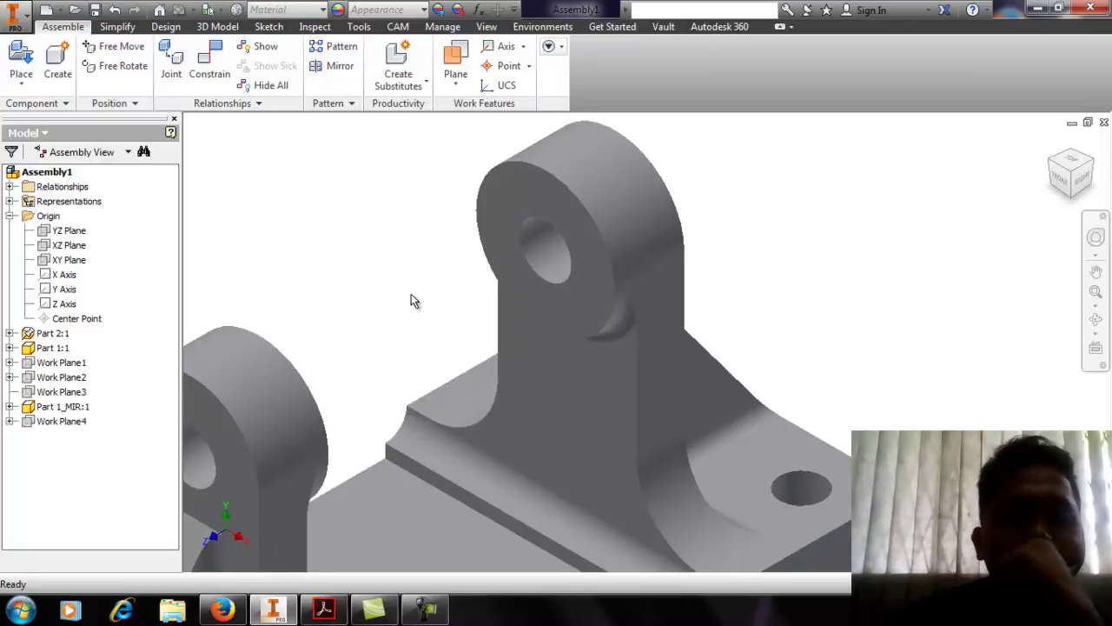
{"action": "scroll", "coordinate": [432, 303], "scroll_direction": "down", "scroll_amount": 2}
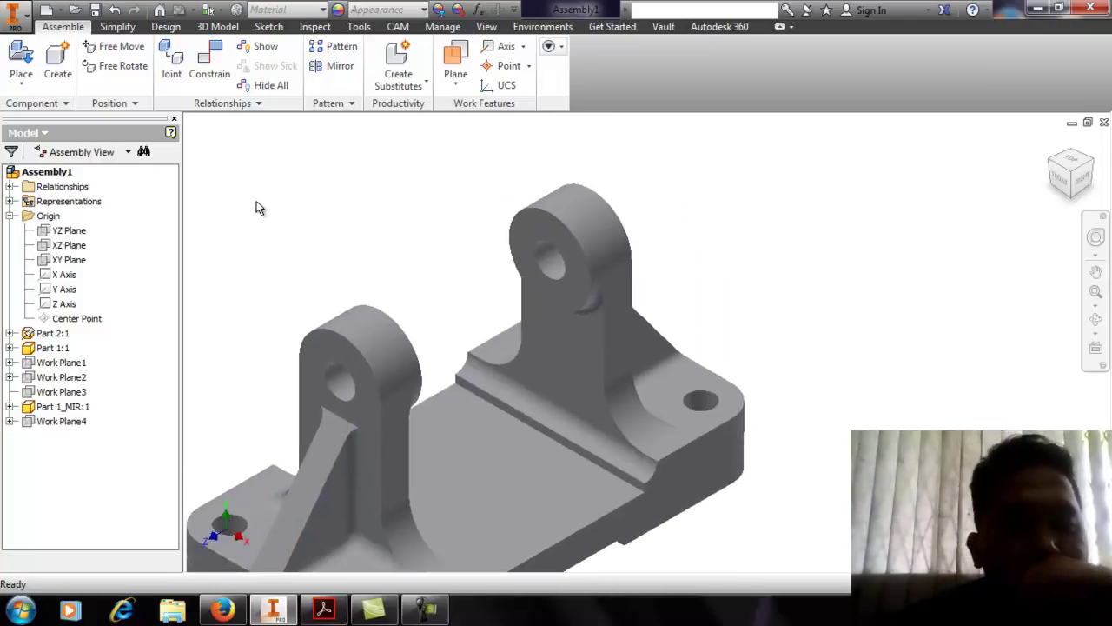
Place an instance of Part 5, the flanged bush, in open space above the base between the brackets
{"action": "left_click", "coordinate": [21, 79]}
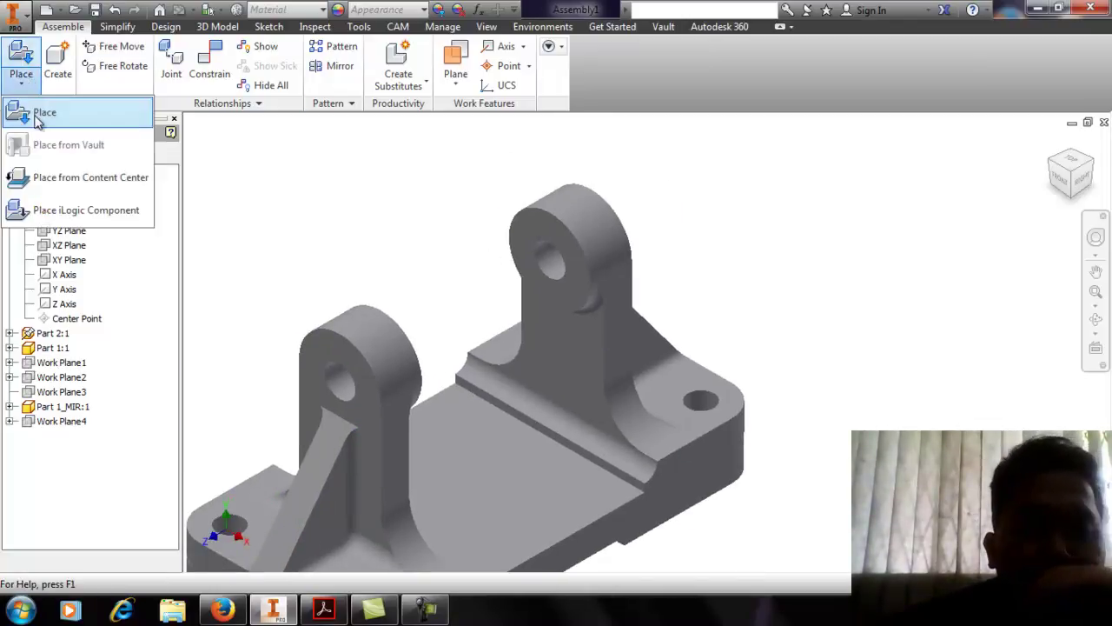
{"action": "left_click", "coordinate": [38, 117]}
{"action": "left_click", "coordinate": [496, 231]}
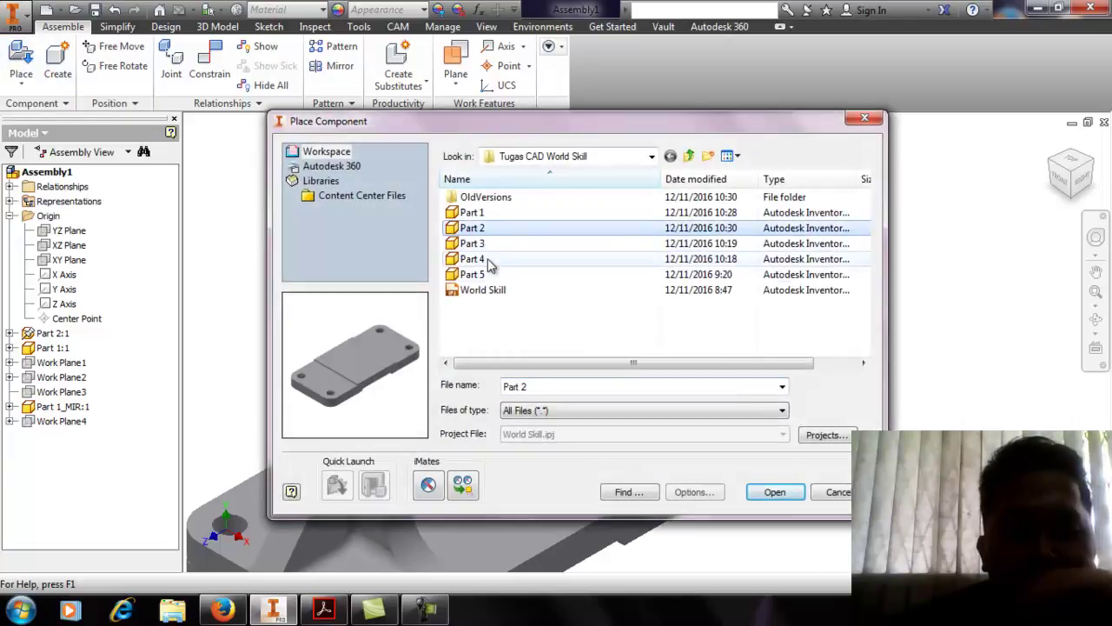
{"action": "left_click", "coordinate": [490, 276]}
{"action": "left_click", "coordinate": [758, 497]}
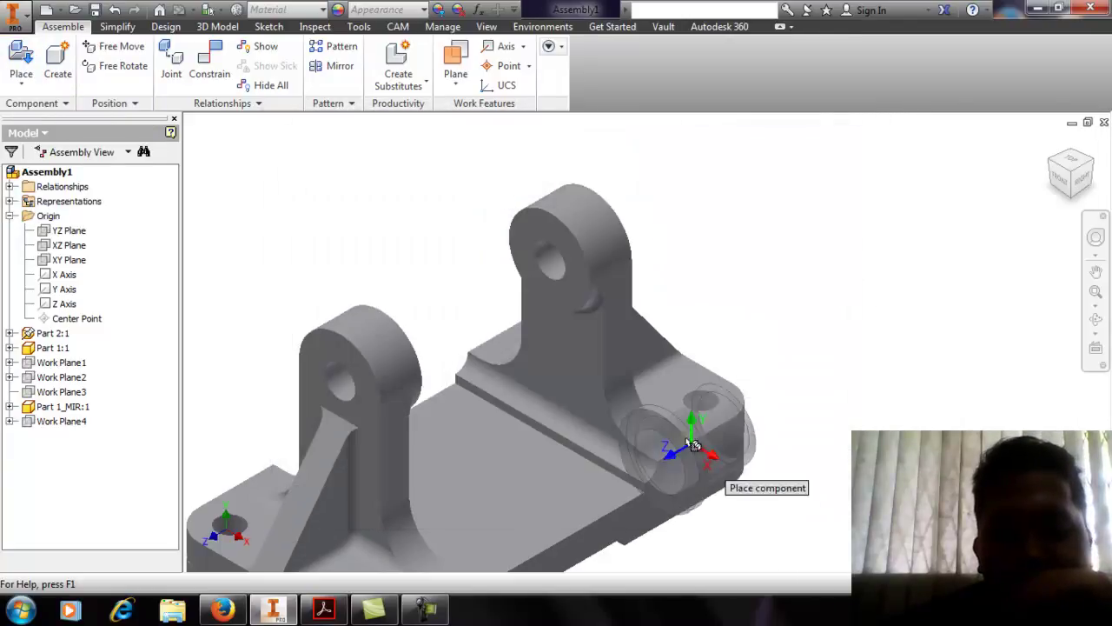
{"action": "left_click", "coordinate": [424, 264]}
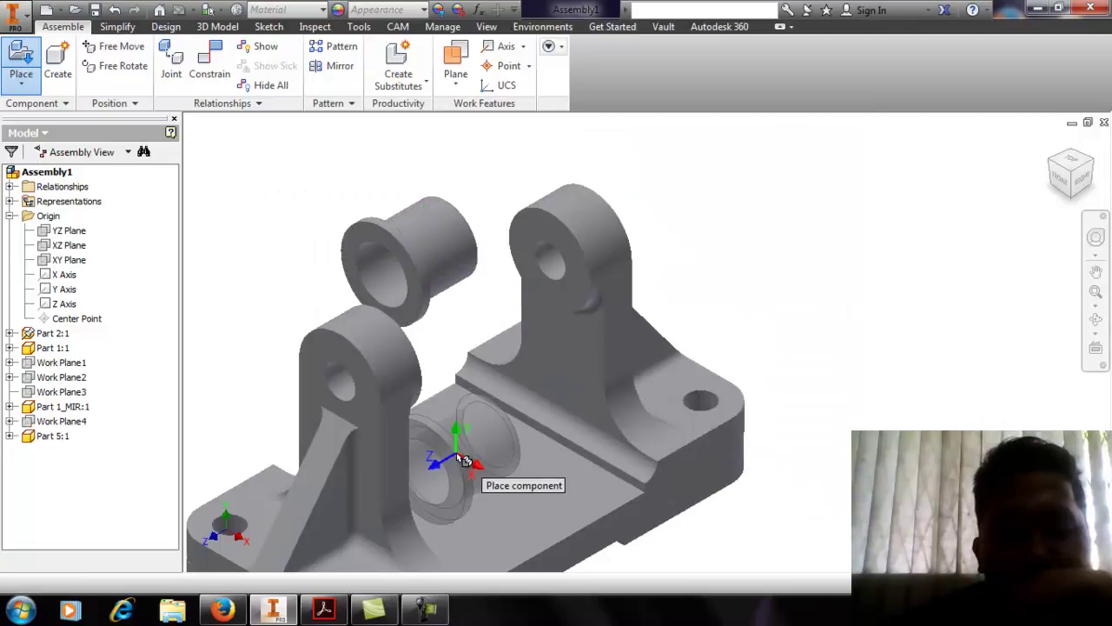
Mate the Part 5 bush's axis to the front bracket's hole axis with an offset of 0
{"action": "key", "text": "Escape"}
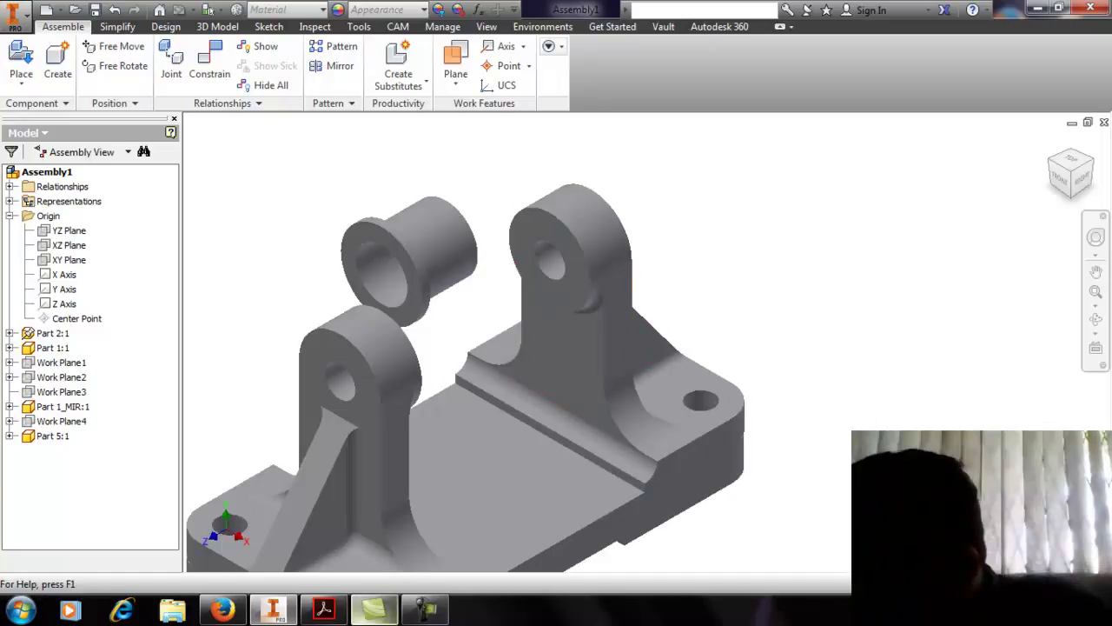
{"action": "mouse_move", "coordinate": [374, 609]}
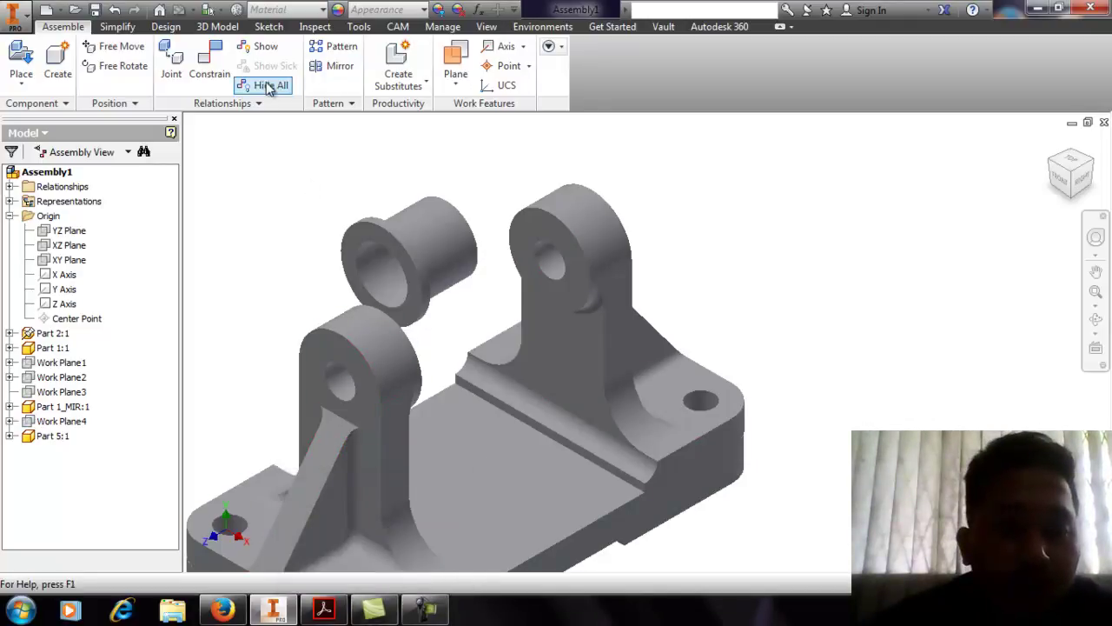
{"action": "left_click", "coordinate": [212, 69]}
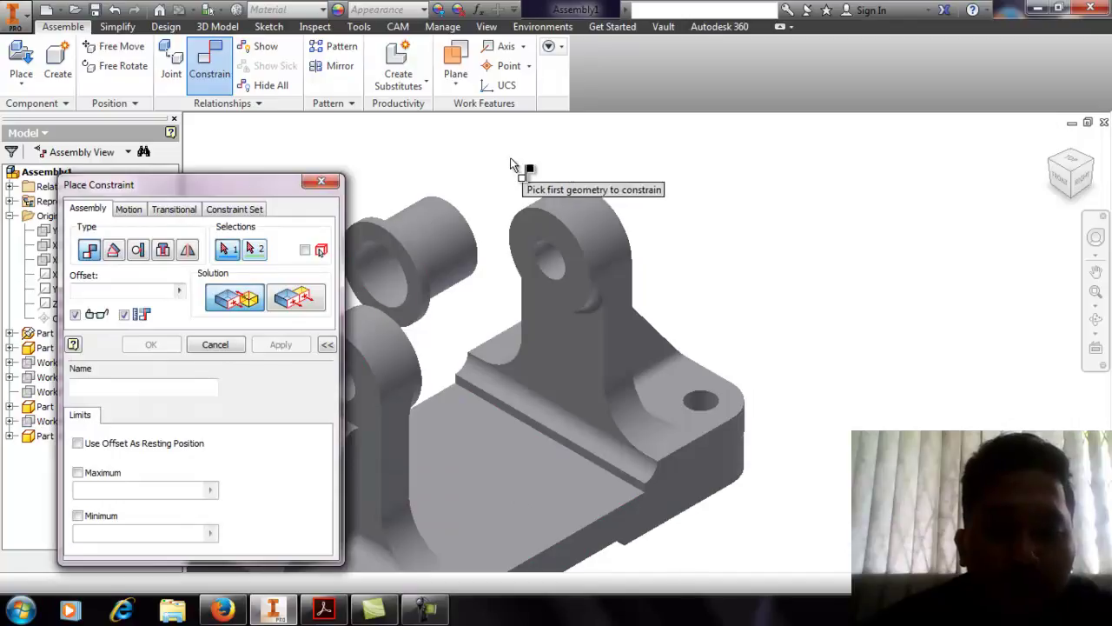
{"action": "middle_click_drag", "start_coordinate": [509, 169], "coordinate": [600, 165]}
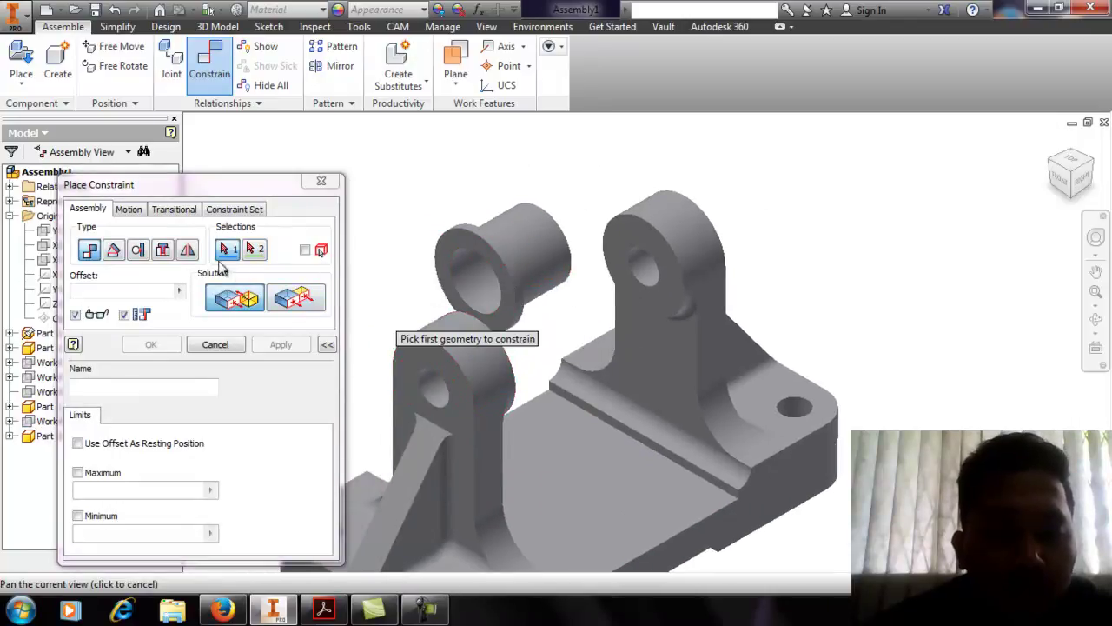
{"action": "left_click", "coordinate": [433, 388]}
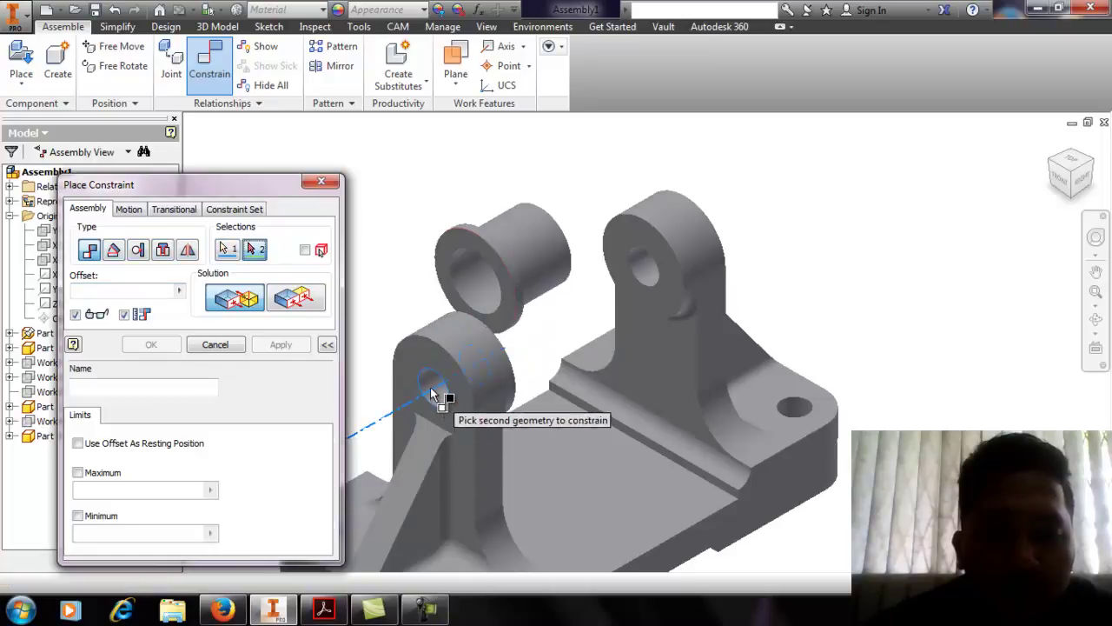
{"action": "left_click", "coordinate": [483, 288]}
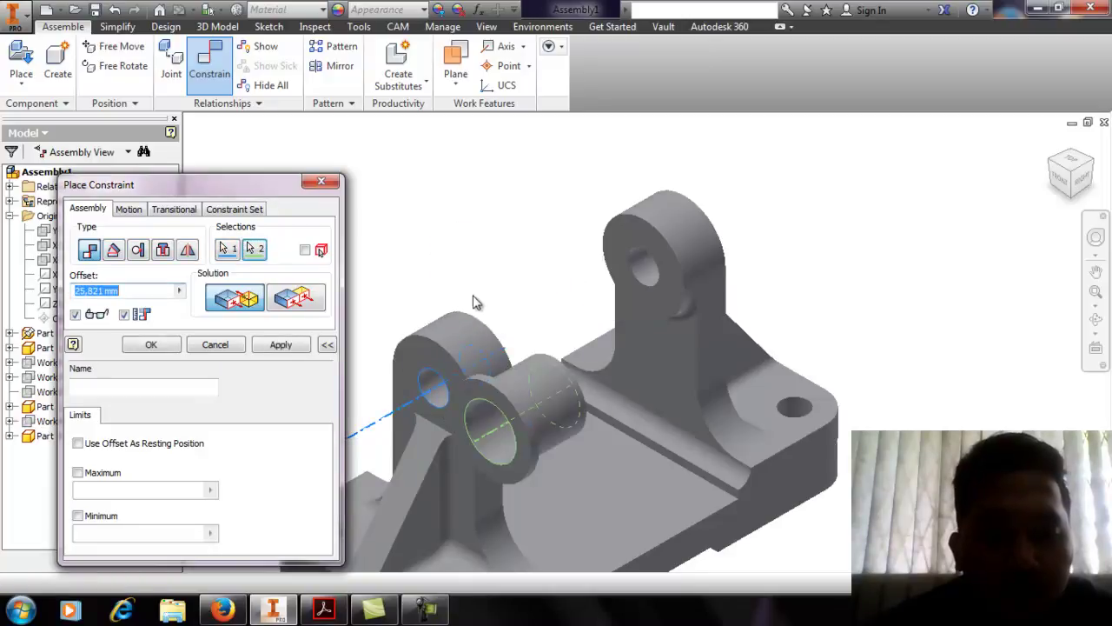
{"action": "type", "text": "0"}
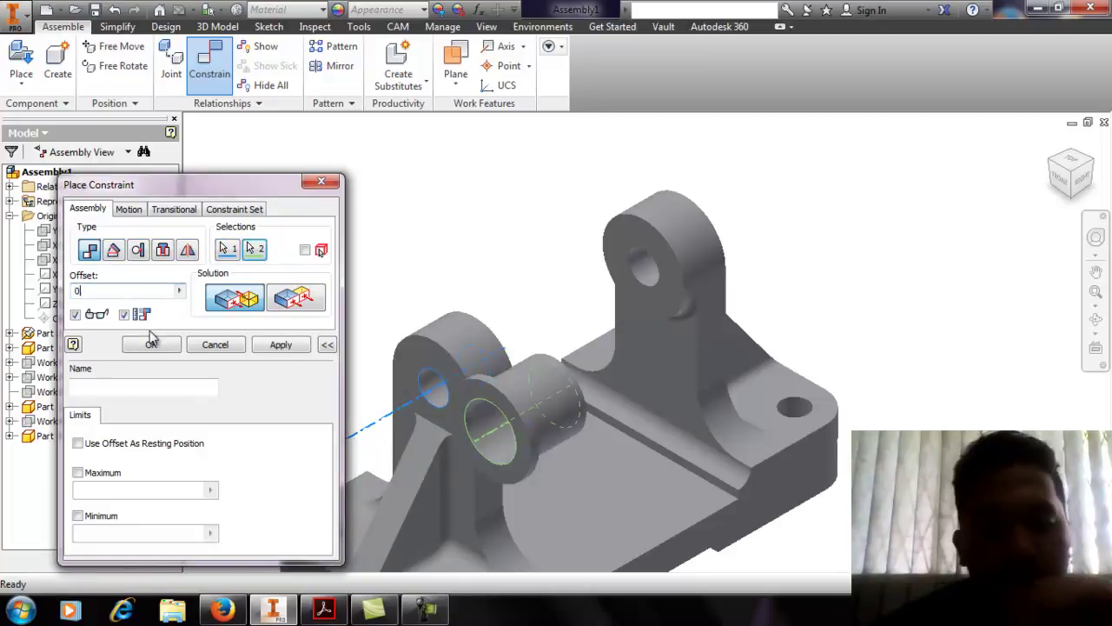
{"action": "left_click", "coordinate": [281, 345]}
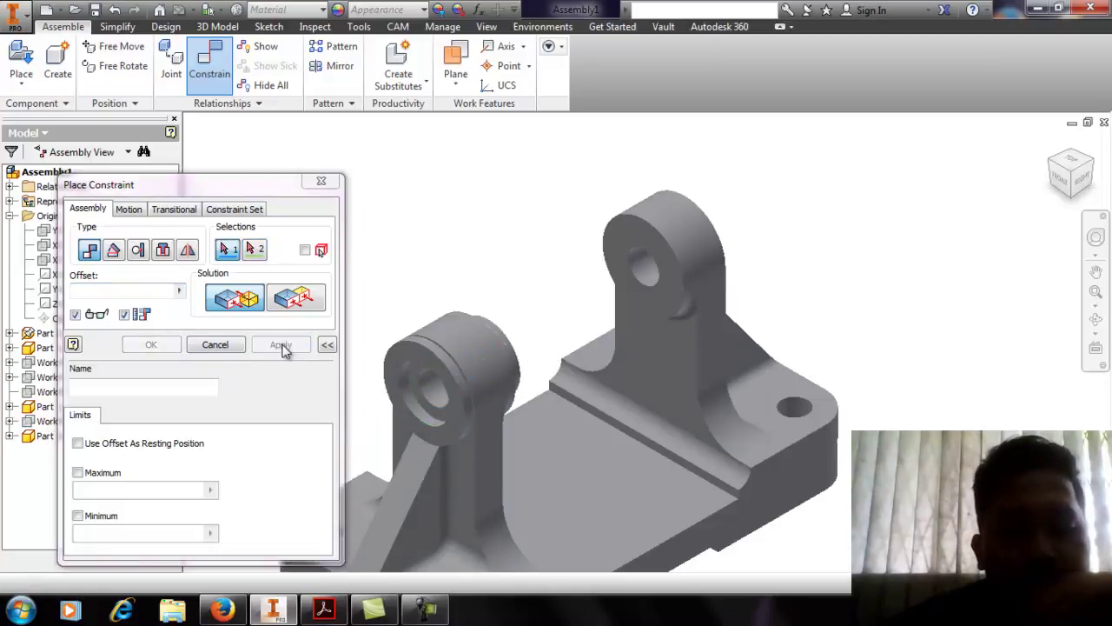
{"action": "left_click", "coordinate": [447, 380]}
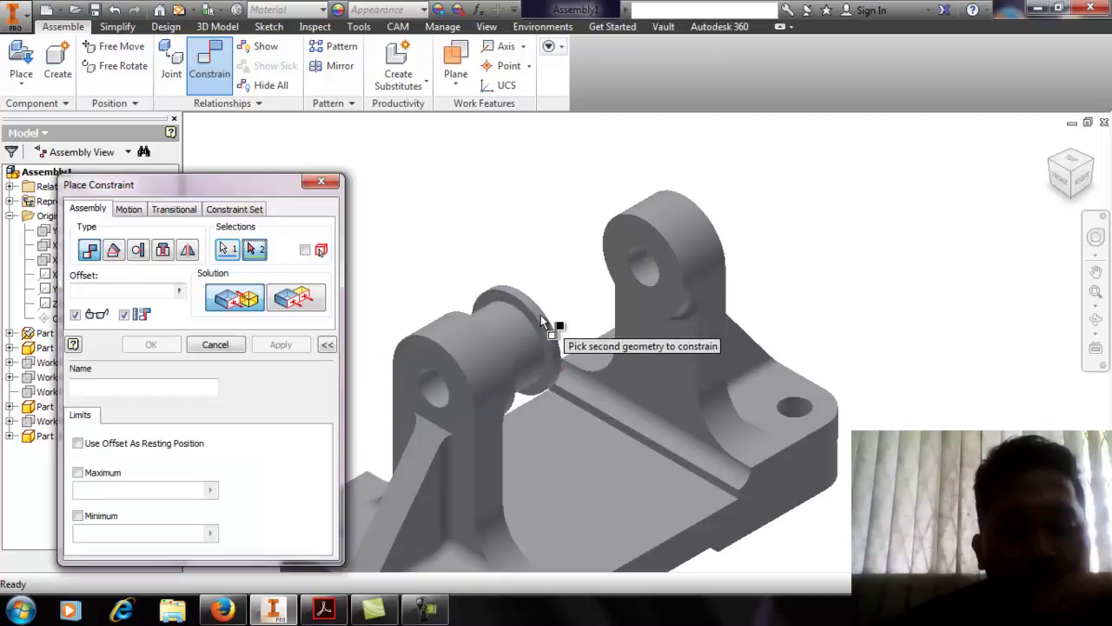
{"action": "left_click", "coordinate": [287, 305]}
{"action": "left_click", "coordinate": [245, 311]}
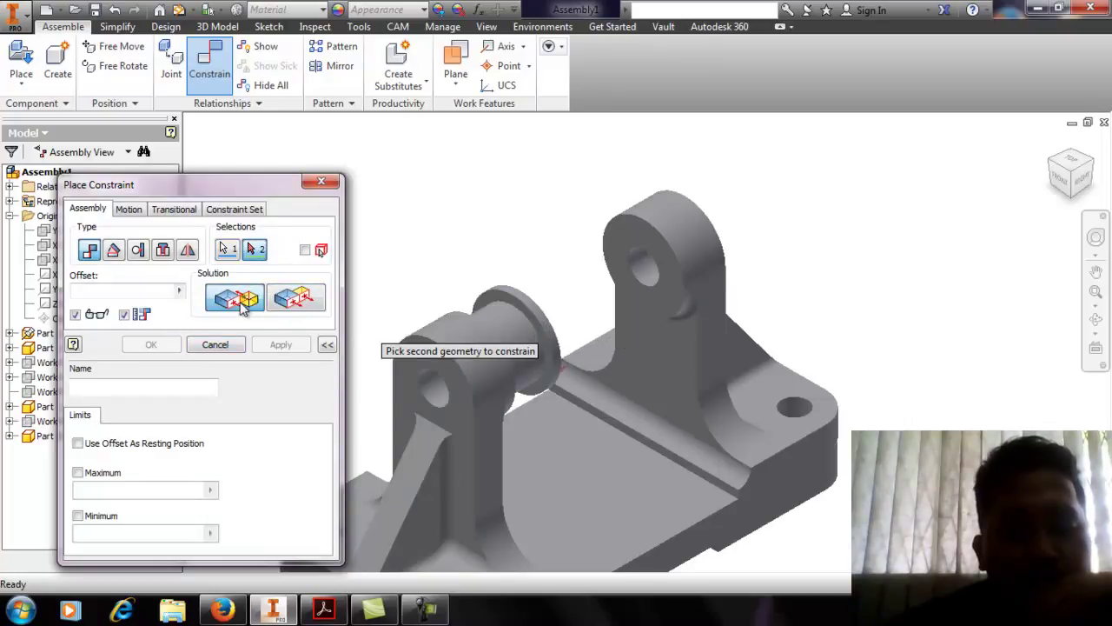
{"action": "left_click", "coordinate": [232, 346]}
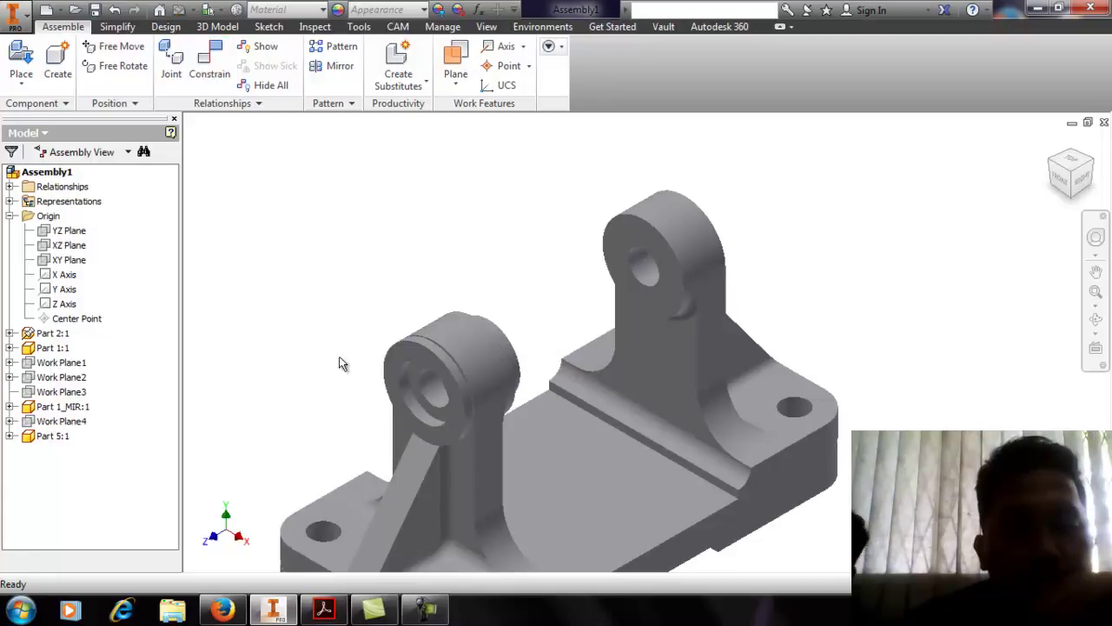
Mate the end face of Part 5's flange to the front bracket's inner face with an offset of 0
{"action": "left_click", "coordinate": [208, 74]}
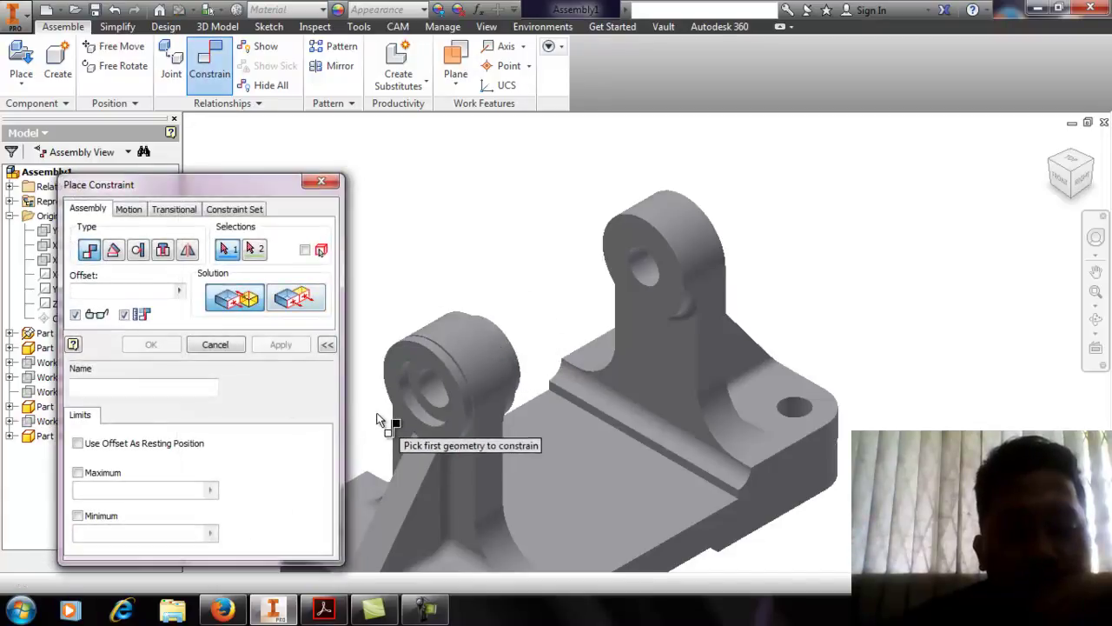
{"action": "left_click", "coordinate": [406, 375]}
{"action": "scroll", "coordinate": [514, 310], "scroll_direction": "up", "scroll_amount": 3}
{"action": "scroll", "coordinate": [618, 346], "scroll_direction": "down", "scroll_amount": 4}
{"action": "middle_click_drag", "start_coordinate": [614, 390], "coordinate": [513, 370], "text": "shift"}
{"action": "scroll", "coordinate": [513, 372], "scroll_direction": "up", "scroll_amount": 4}
{"action": "left_click", "coordinate": [477, 385]}
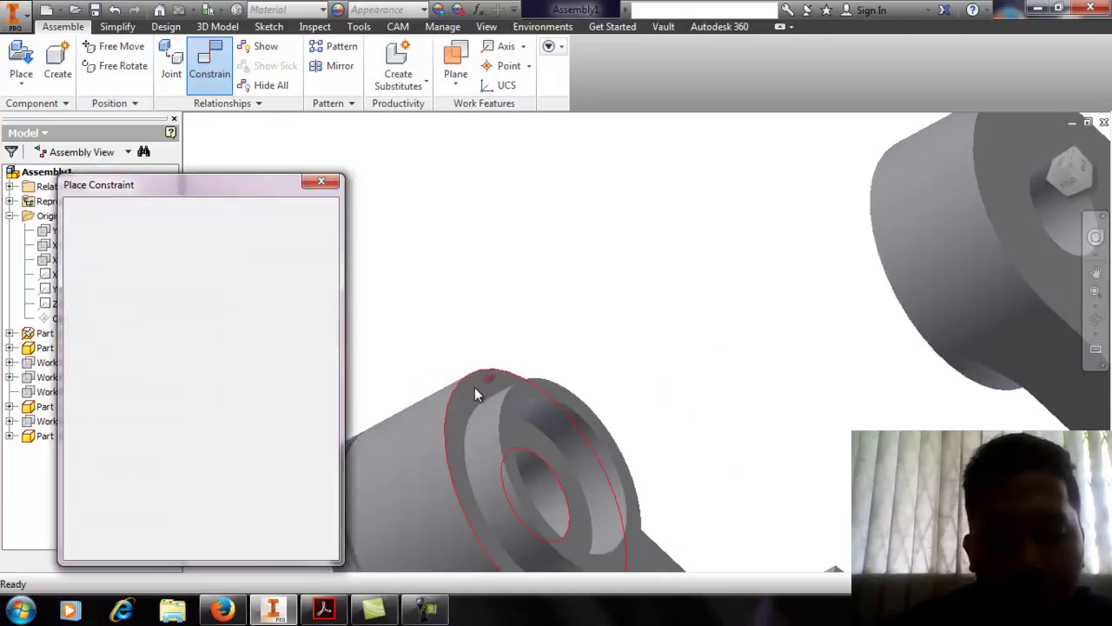
{"action": "scroll", "coordinate": [473, 386], "scroll_direction": "down", "scroll_amount": 4}
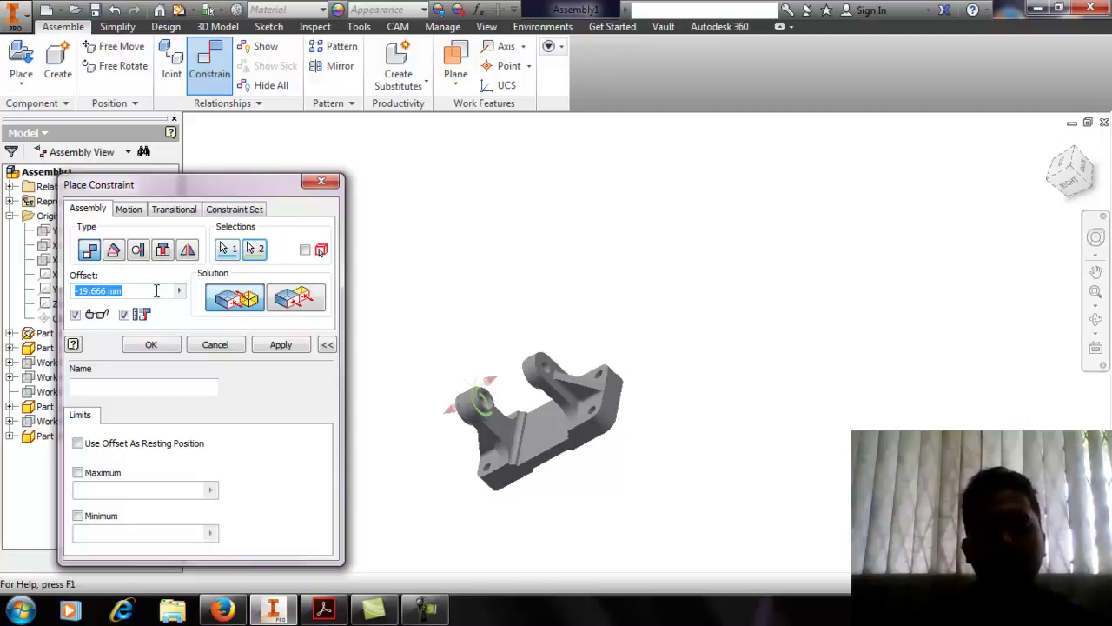
{"action": "type", "text": "0"}
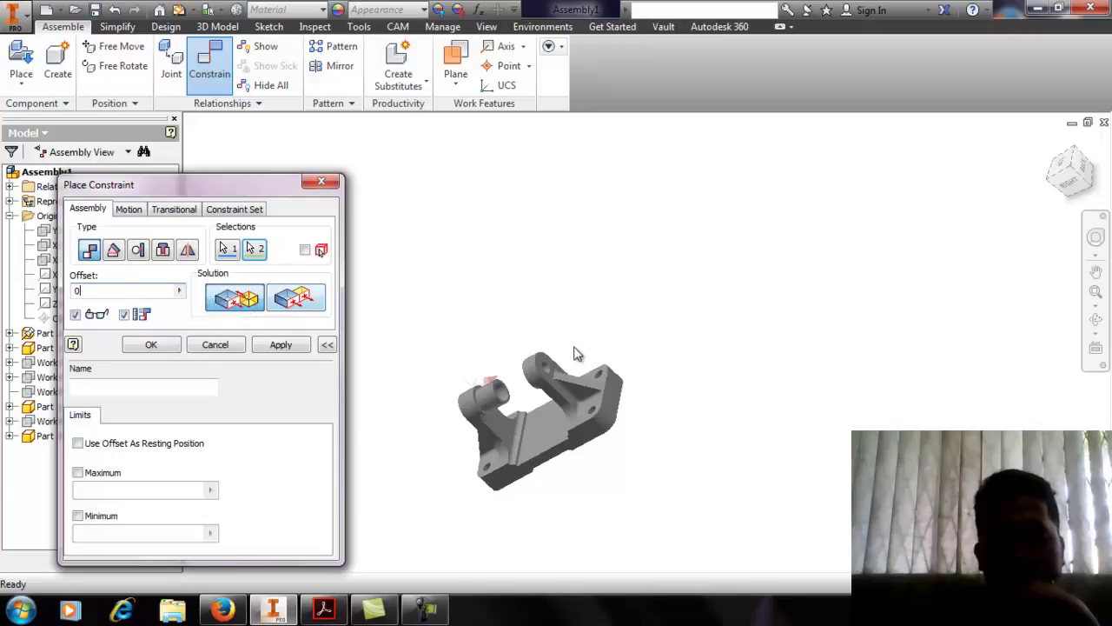
{"action": "middle_click_drag", "start_coordinate": [574, 355], "coordinate": [681, 325]}
{"action": "left_click", "coordinate": [1063, 178]}
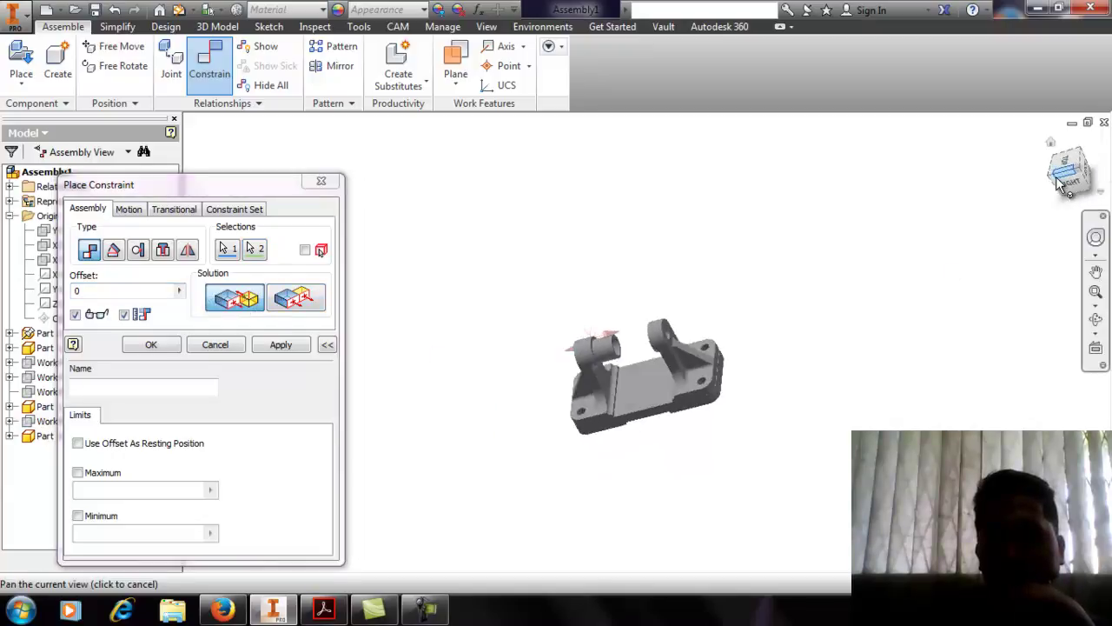
{"action": "left_click", "coordinate": [1058, 181]}
{"action": "scroll", "coordinate": [650, 309], "scroll_direction": "up", "scroll_amount": 5}
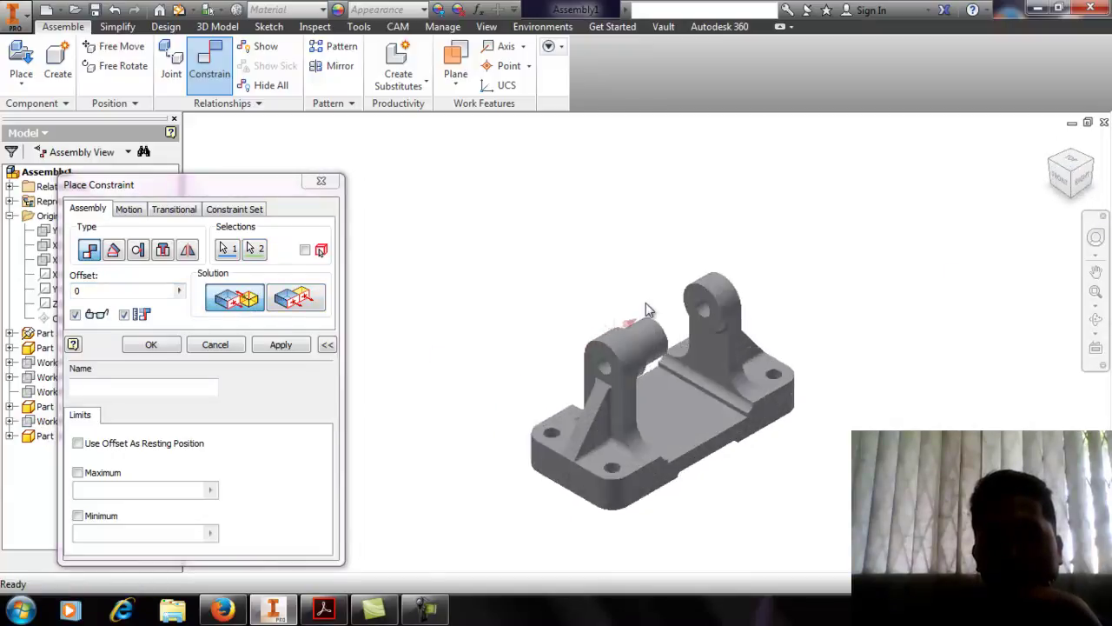
{"action": "scroll", "coordinate": [632, 332], "scroll_direction": "up", "scroll_amount": 6}
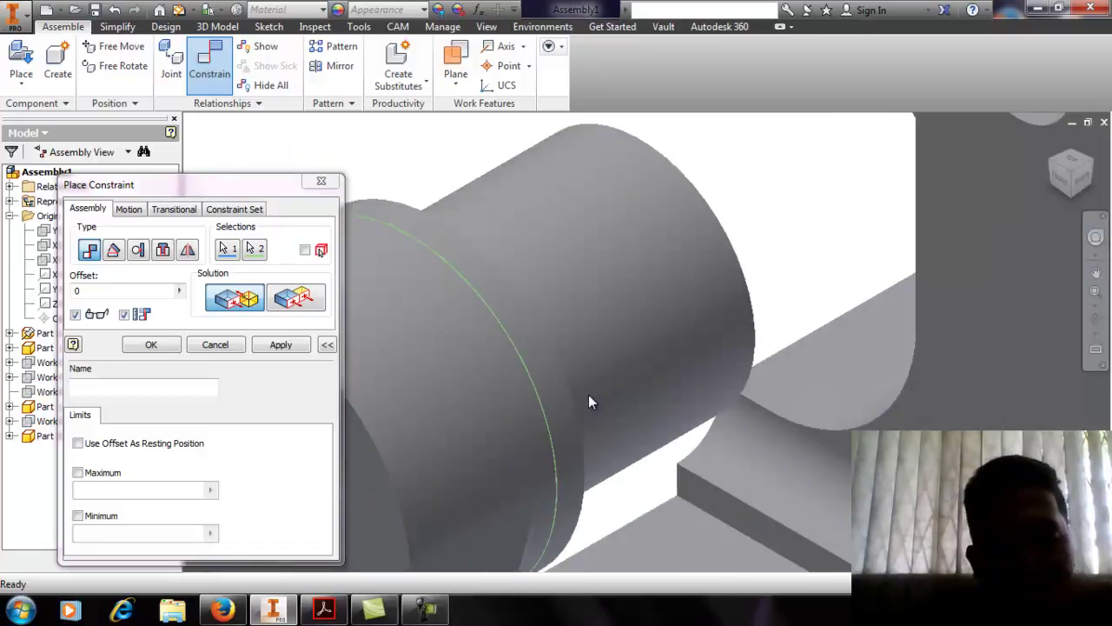
{"action": "left_click", "coordinate": [280, 345]}
{"action": "scroll", "coordinate": [427, 295], "scroll_direction": "down", "scroll_amount": 10}
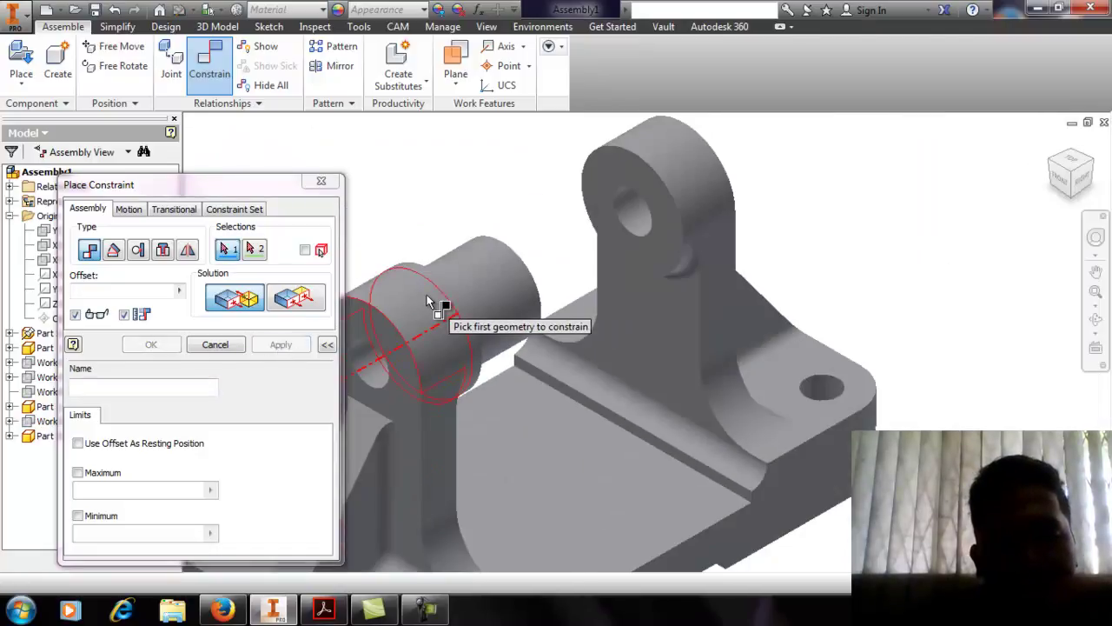
{"action": "left_click", "coordinate": [321, 185]}
Place one instance of Part 4, the stepped shaft, in open space beside the base
{"action": "scroll", "coordinate": [434, 233], "scroll_direction": "down", "scroll_amount": 3}
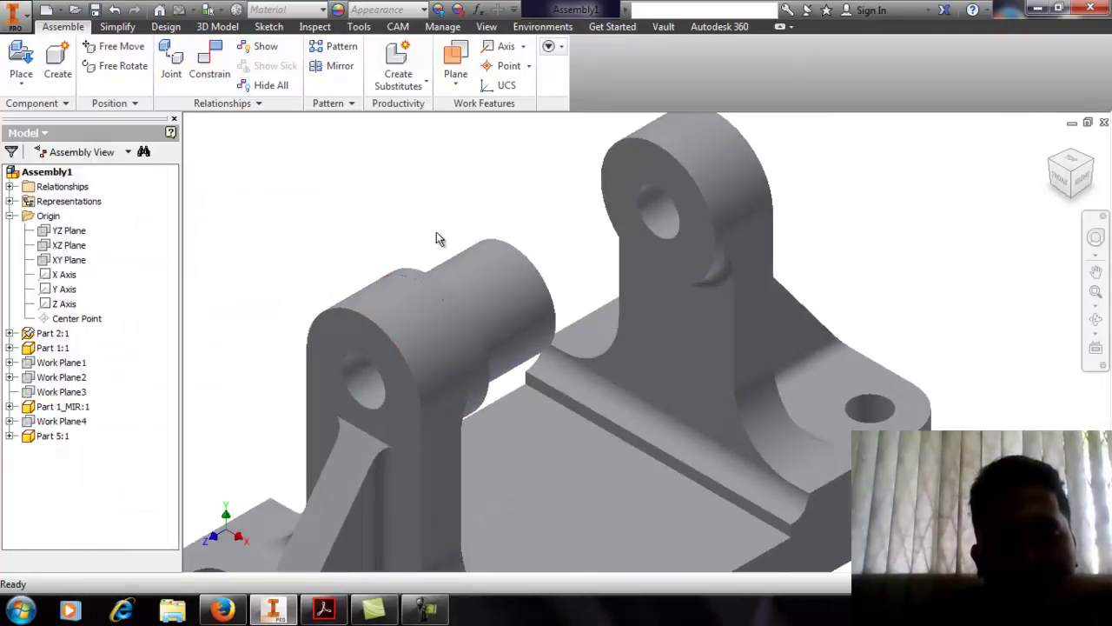
{"action": "scroll", "coordinate": [443, 222], "scroll_direction": "up", "scroll_amount": 3}
{"action": "scroll", "coordinate": [452, 224], "scroll_direction": "down", "scroll_amount": 6}
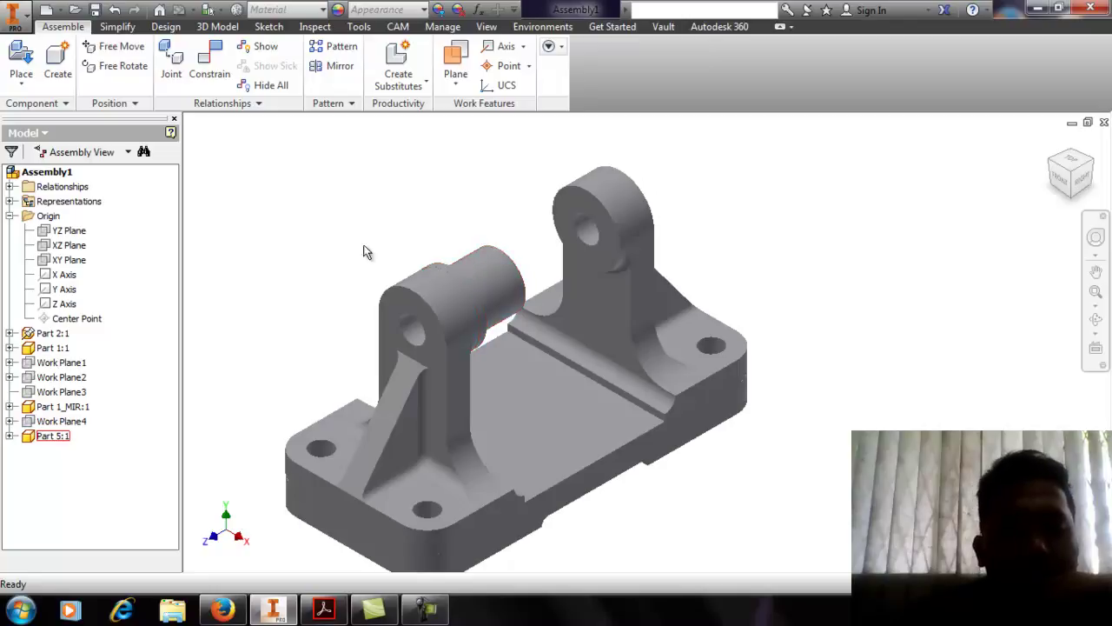
{"action": "middle_click_drag", "start_coordinate": [466, 278], "coordinate": [528, 292]}
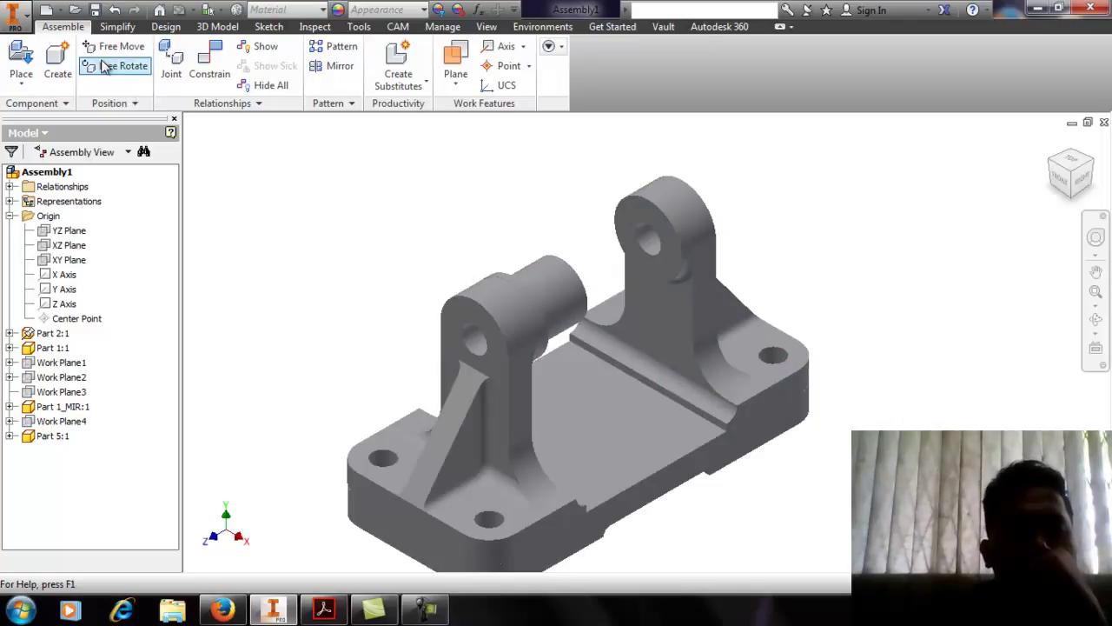
{"action": "left_click", "coordinate": [30, 74]}
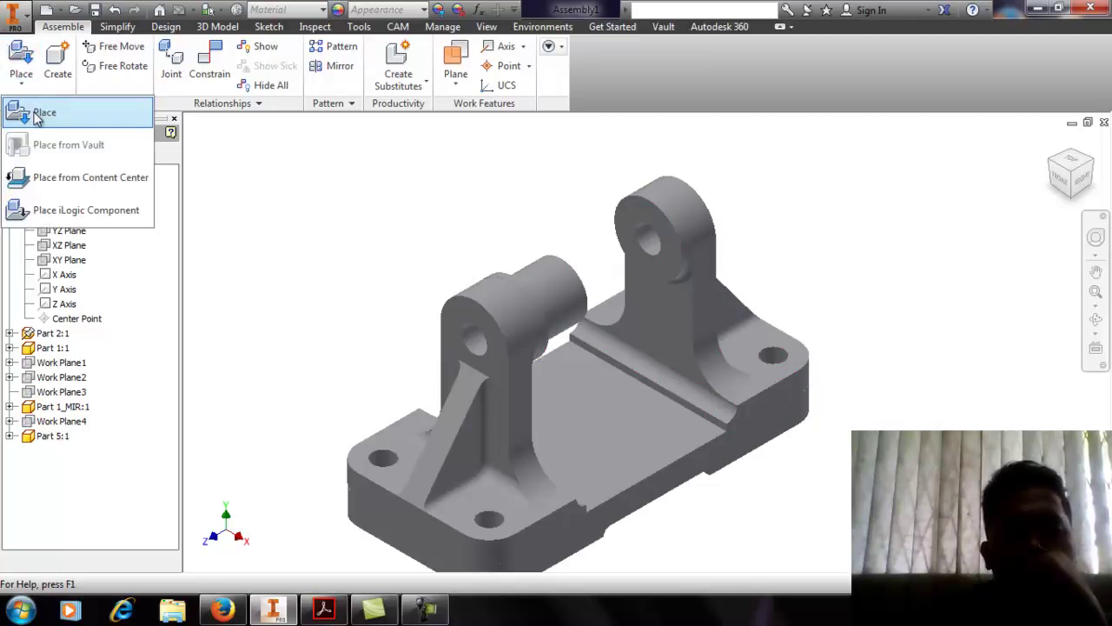
{"action": "left_click", "coordinate": [36, 112]}
{"action": "left_click", "coordinate": [501, 275]}
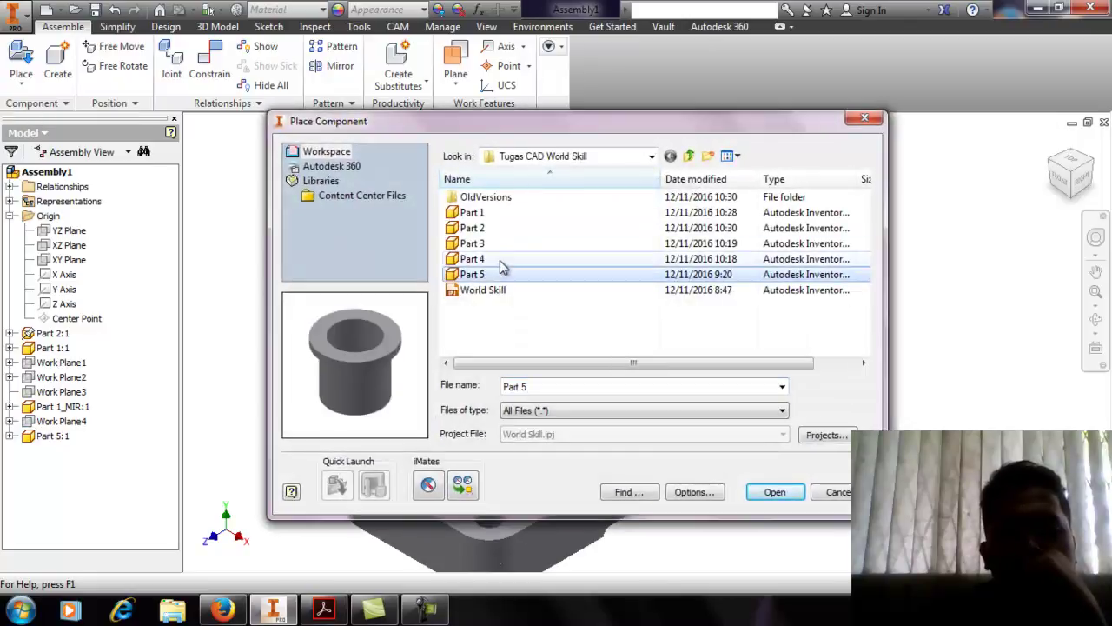
{"action": "left_click", "coordinate": [504, 260]}
{"action": "left_click", "coordinate": [507, 245]}
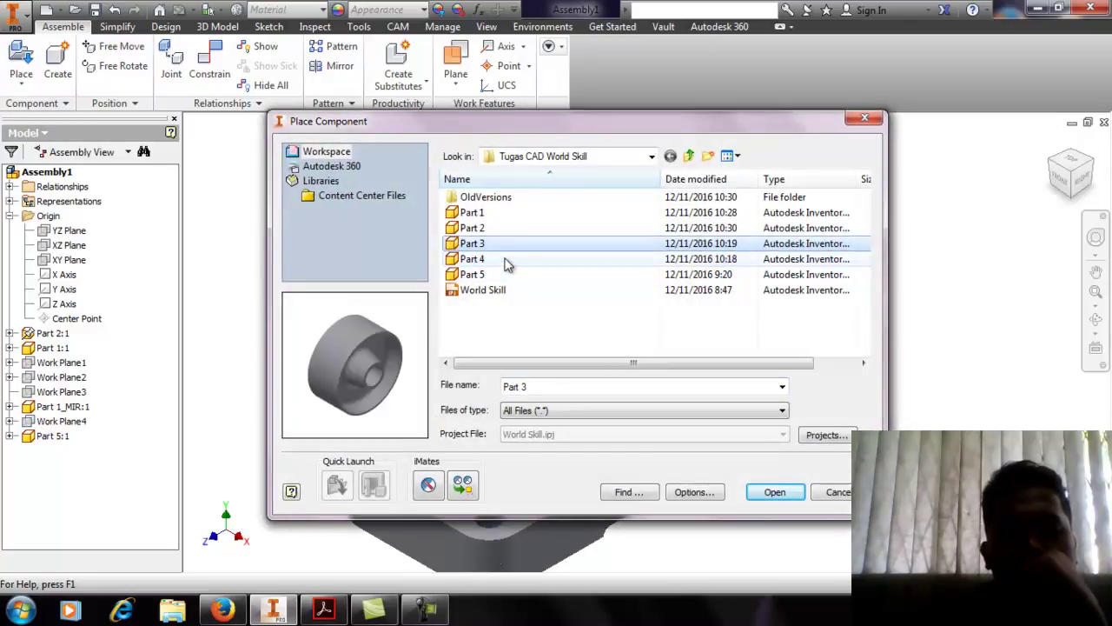
{"action": "left_click", "coordinate": [507, 259]}
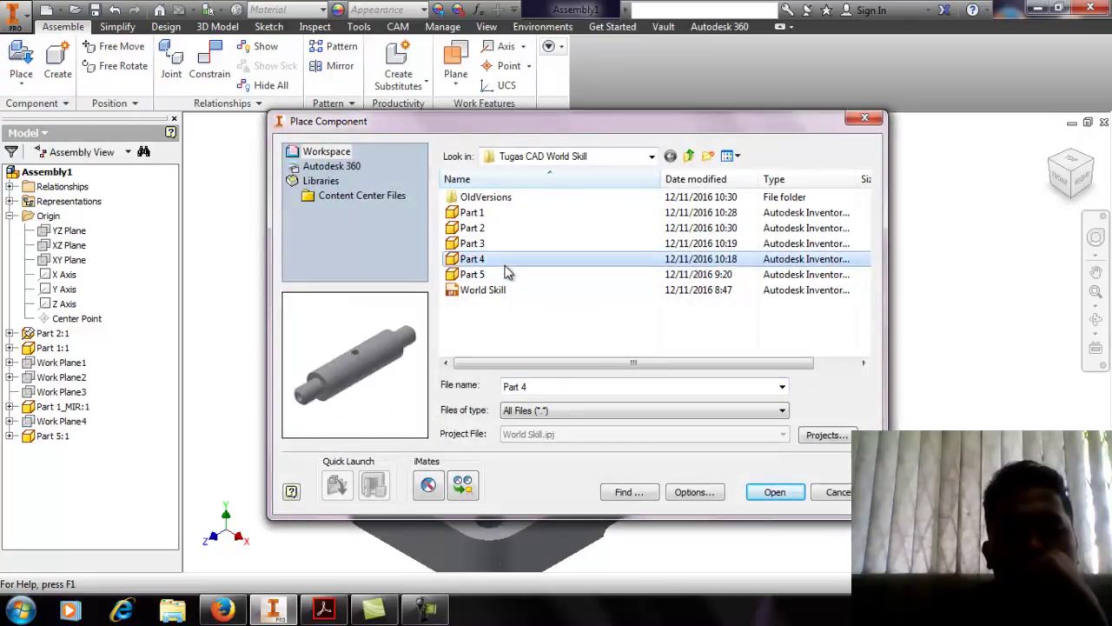
{"action": "left_click", "coordinate": [770, 497]}
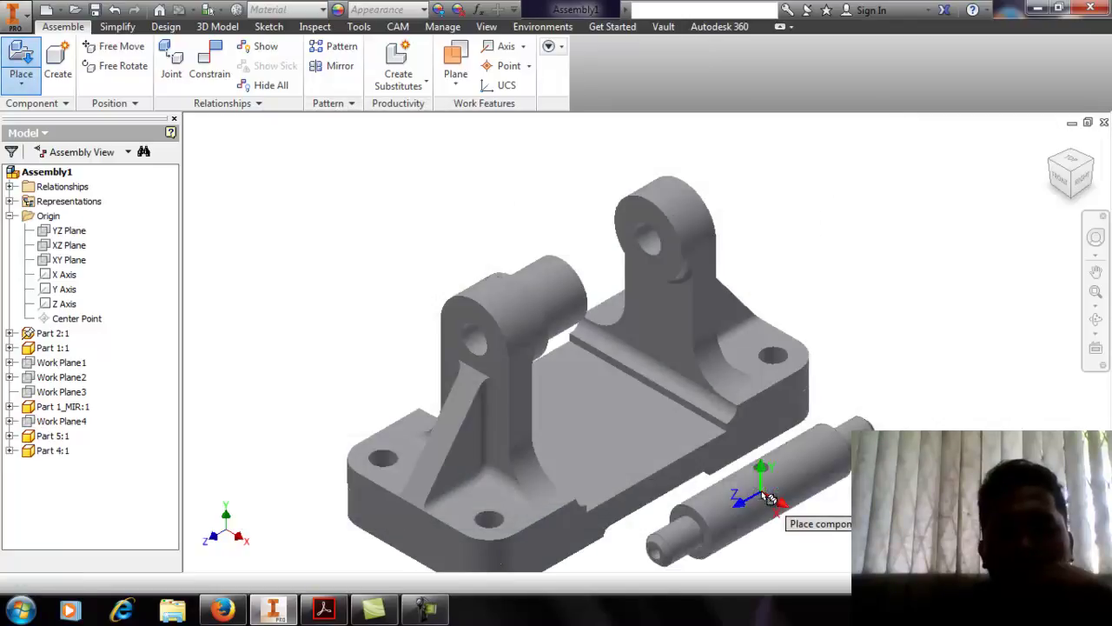
{"action": "left_click", "coordinate": [816, 495]}
{"action": "key", "text": "Escape"}
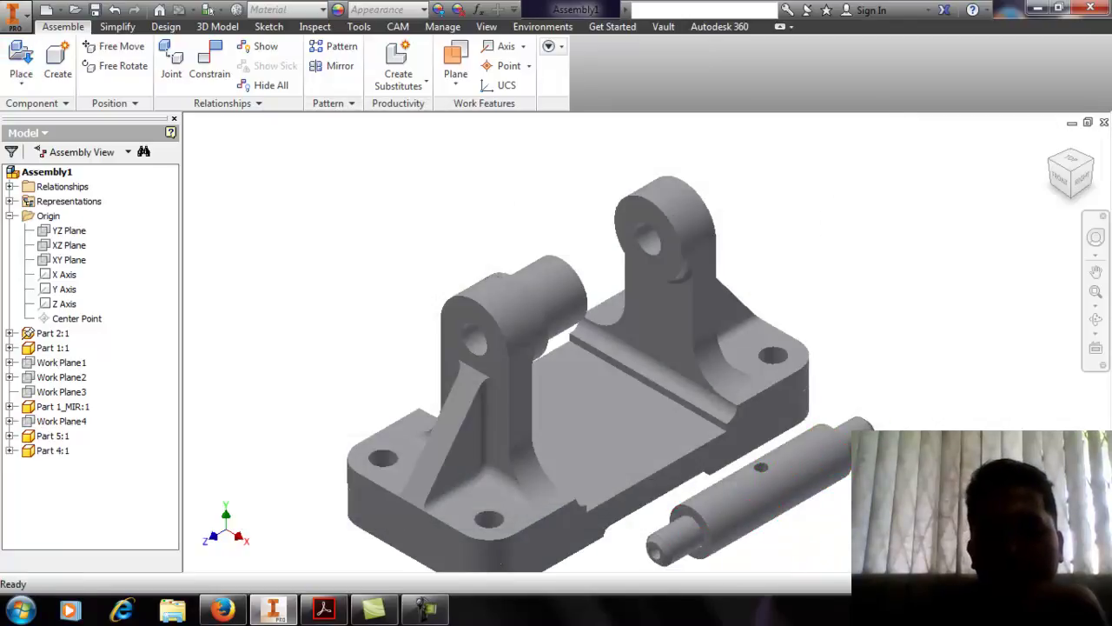
Mate the Part 4 shaft's axis to the front bracket's hole axis with an offset of 0
{"action": "scroll", "coordinate": [539, 339], "scroll_direction": "up", "scroll_amount": 3}
{"action": "scroll", "coordinate": [539, 338], "scroll_direction": "down", "scroll_amount": 2}
{"action": "middle_click_drag", "start_coordinate": [539, 339], "coordinate": [521, 321]}
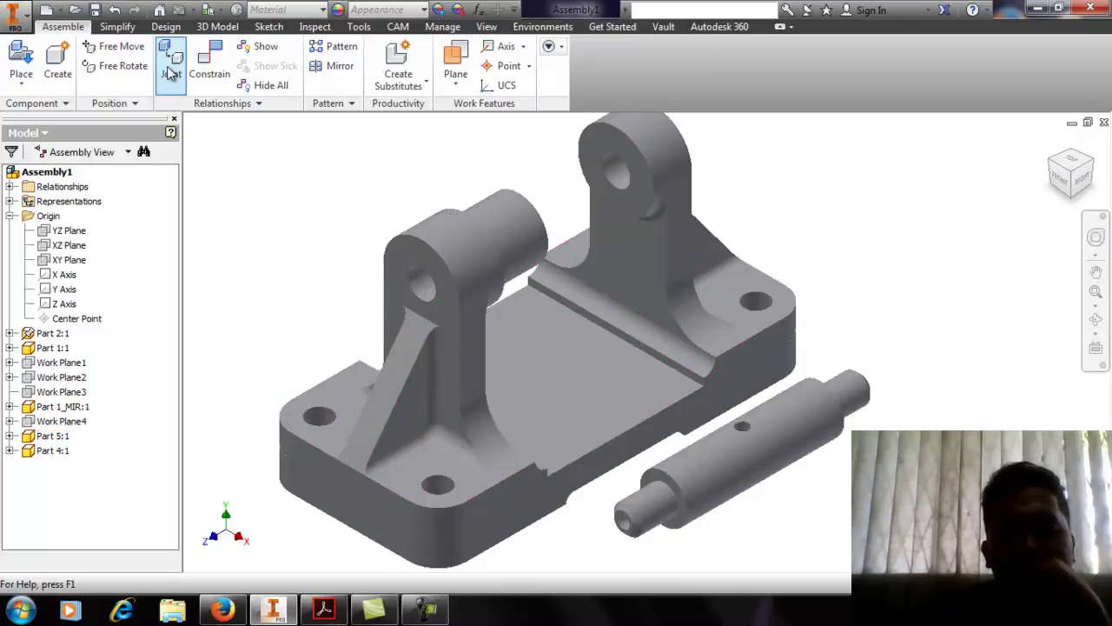
{"action": "left_click", "coordinate": [207, 76]}
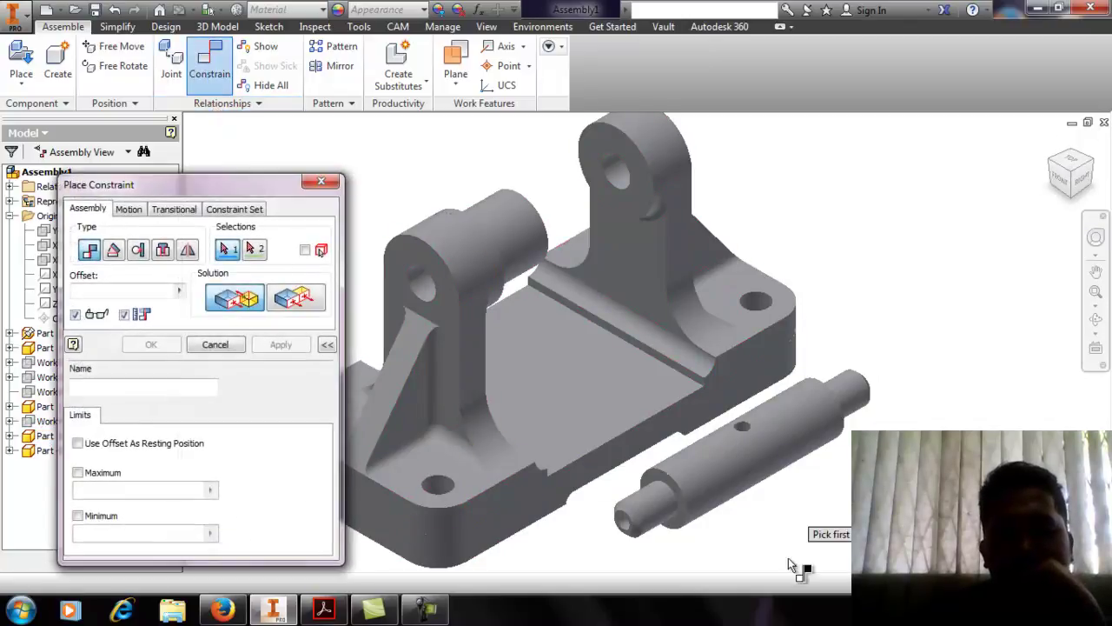
{"action": "left_click", "coordinate": [651, 513]}
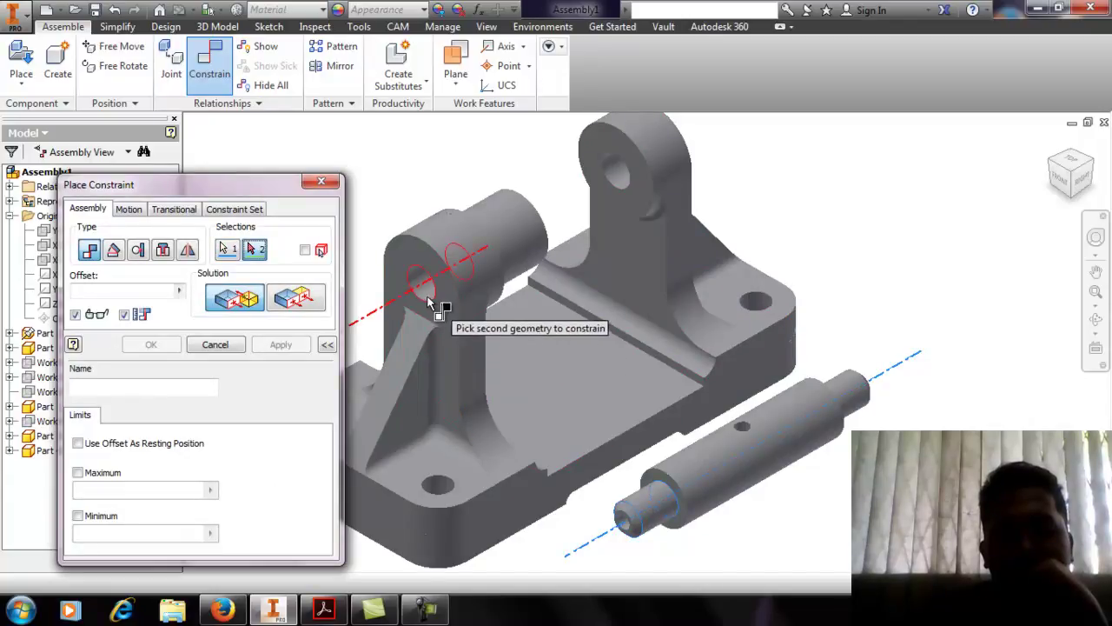
{"action": "left_click", "coordinate": [424, 295]}
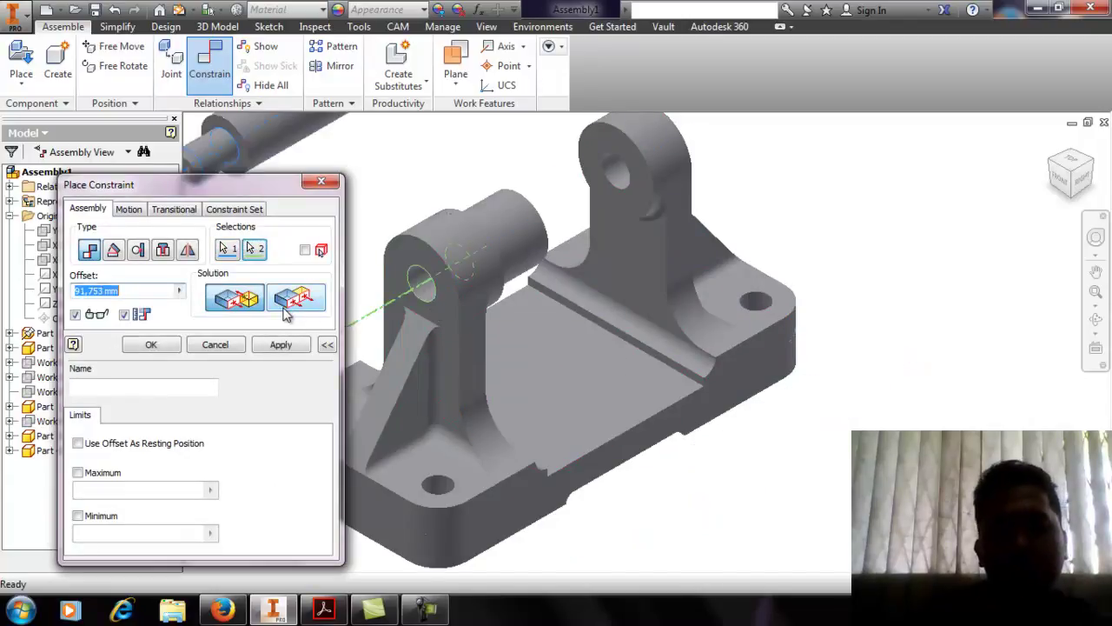
{"action": "type", "text": "0"}
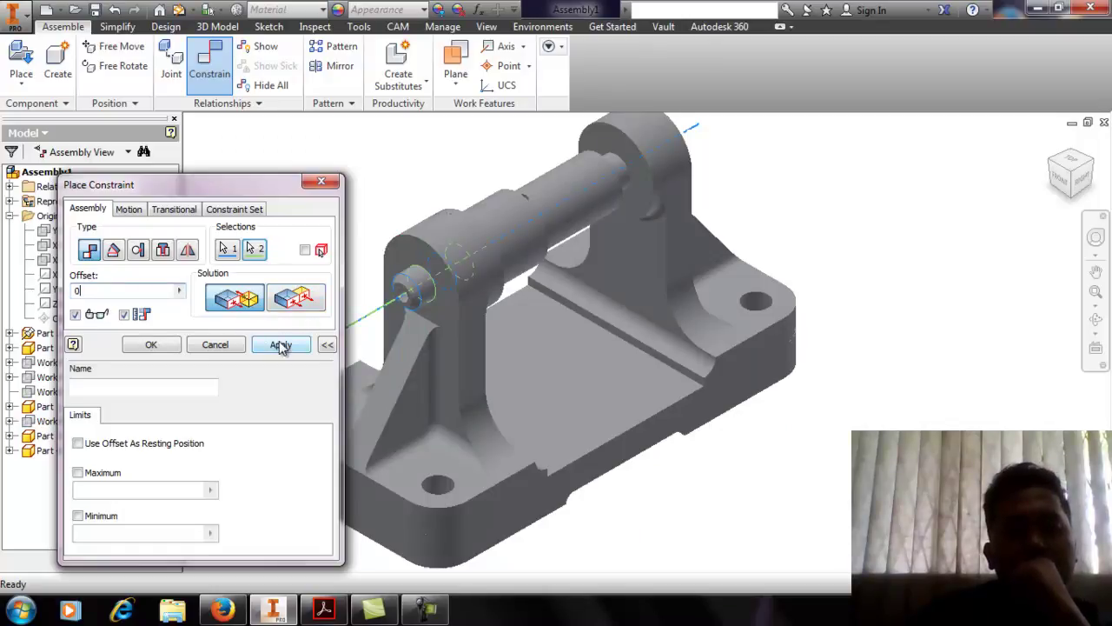
{"action": "left_click", "coordinate": [281, 345]}
{"action": "middle_click_drag", "start_coordinate": [660, 273], "coordinate": [705, 426]}
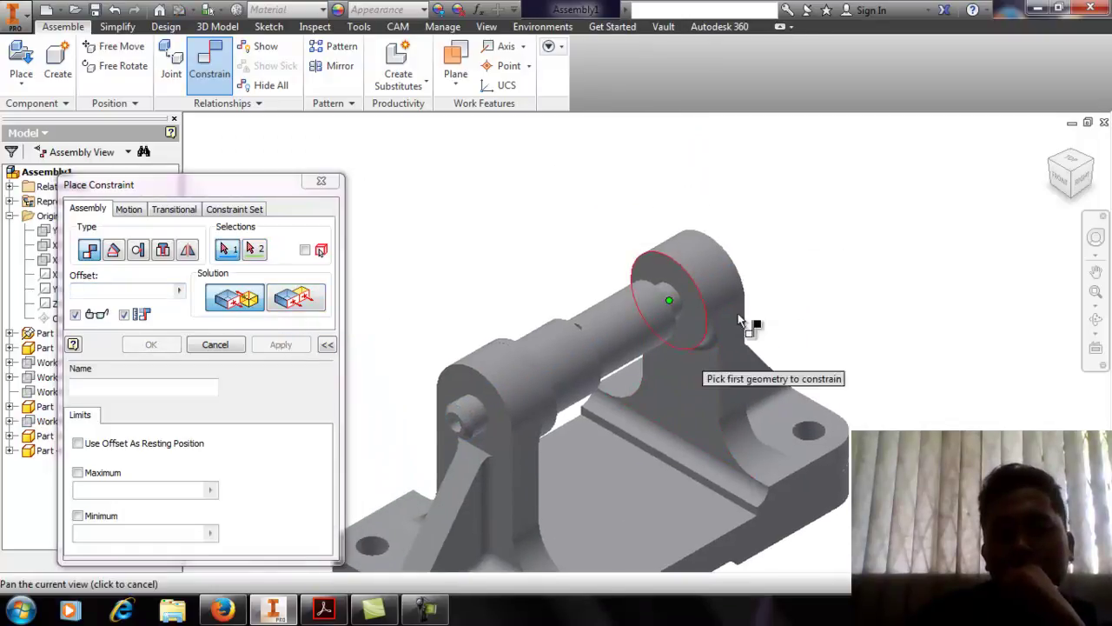
{"action": "left_click", "coordinate": [1097, 174]}
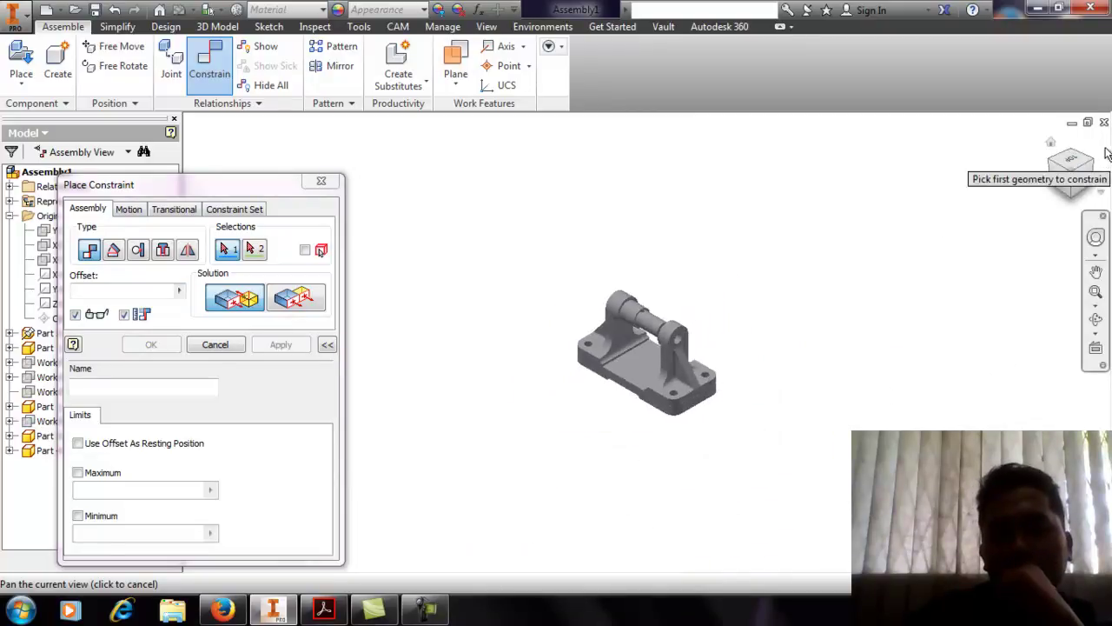
{"action": "left_click", "coordinate": [1091, 158]}
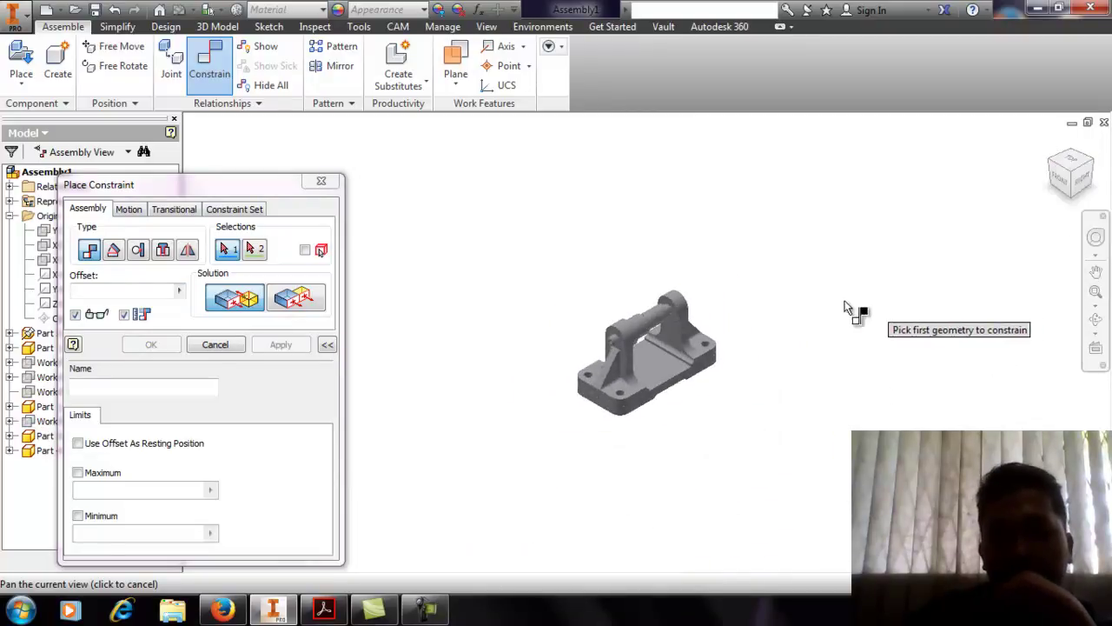
{"action": "scroll", "coordinate": [613, 351], "scroll_direction": "up", "scroll_amount": 10}
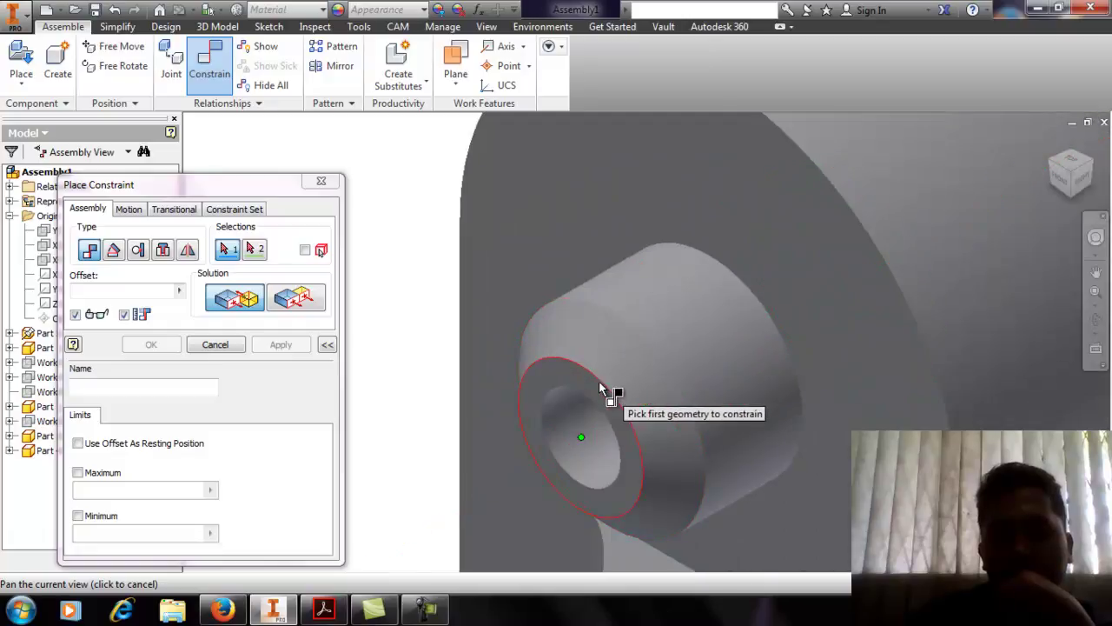
{"action": "left_click", "coordinate": [595, 393]}
{"action": "left_click", "coordinate": [759, 240]}
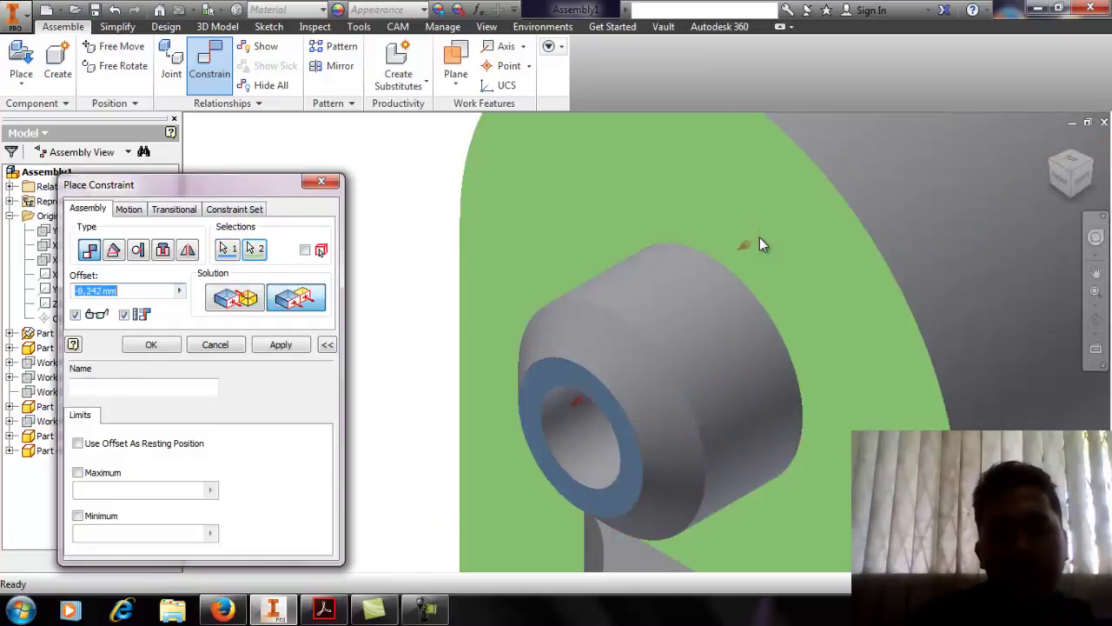
{"action": "type", "text": "0"}
{"action": "scroll", "coordinate": [443, 339], "scroll_direction": "down", "scroll_amount": 10}
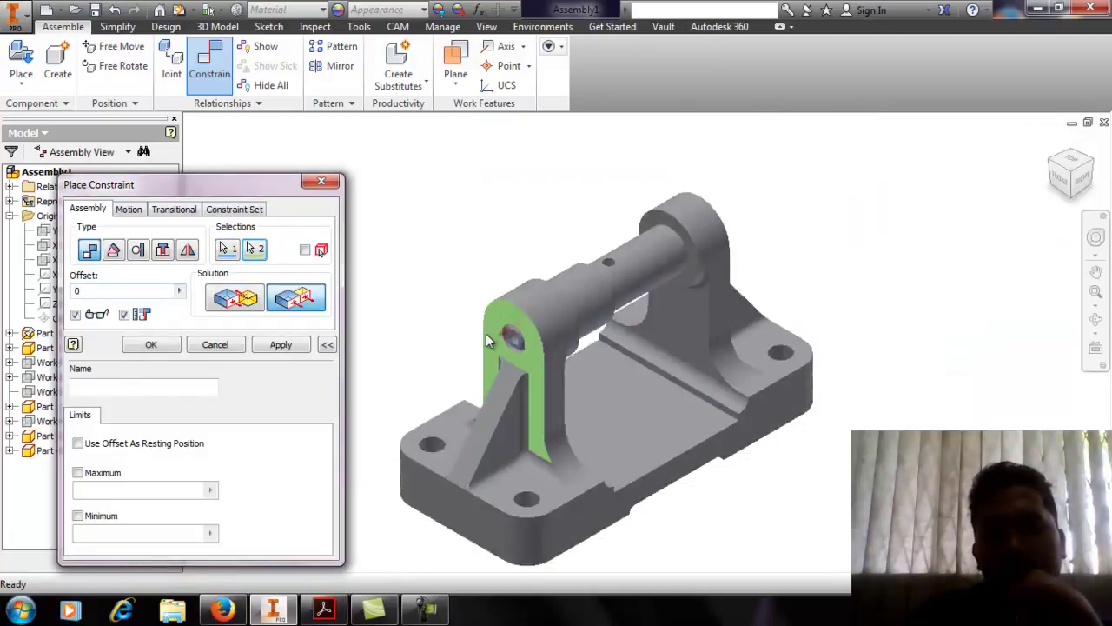
{"action": "middle_click", "coordinate": [728, 328]}
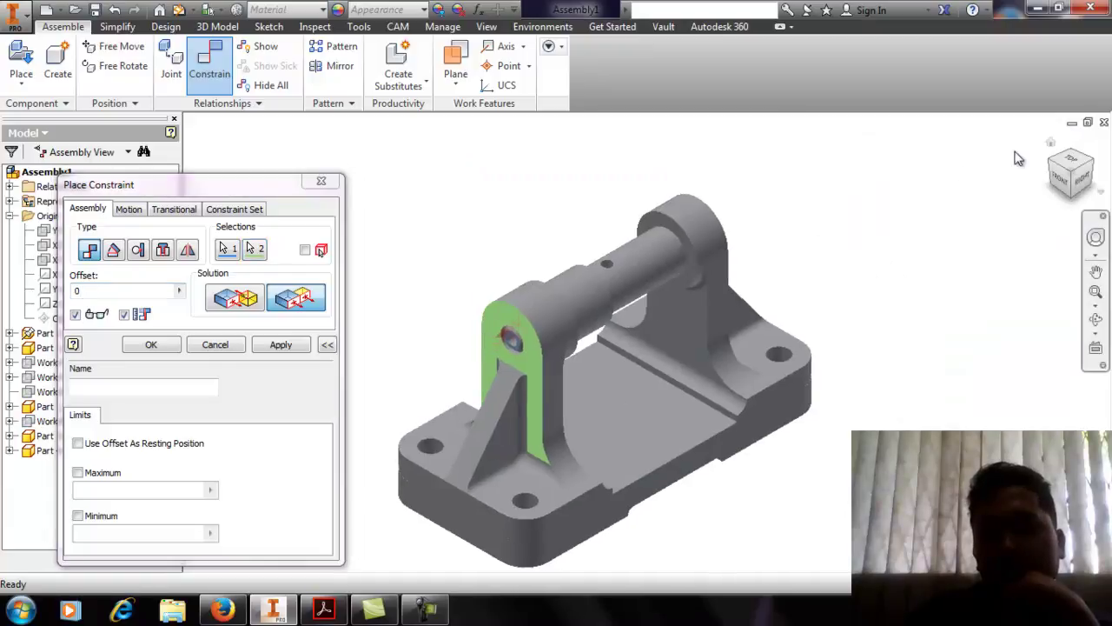
{"action": "left_click", "coordinate": [1097, 171]}
{"action": "scroll", "coordinate": [678, 339], "scroll_direction": "up", "scroll_amount": 10}
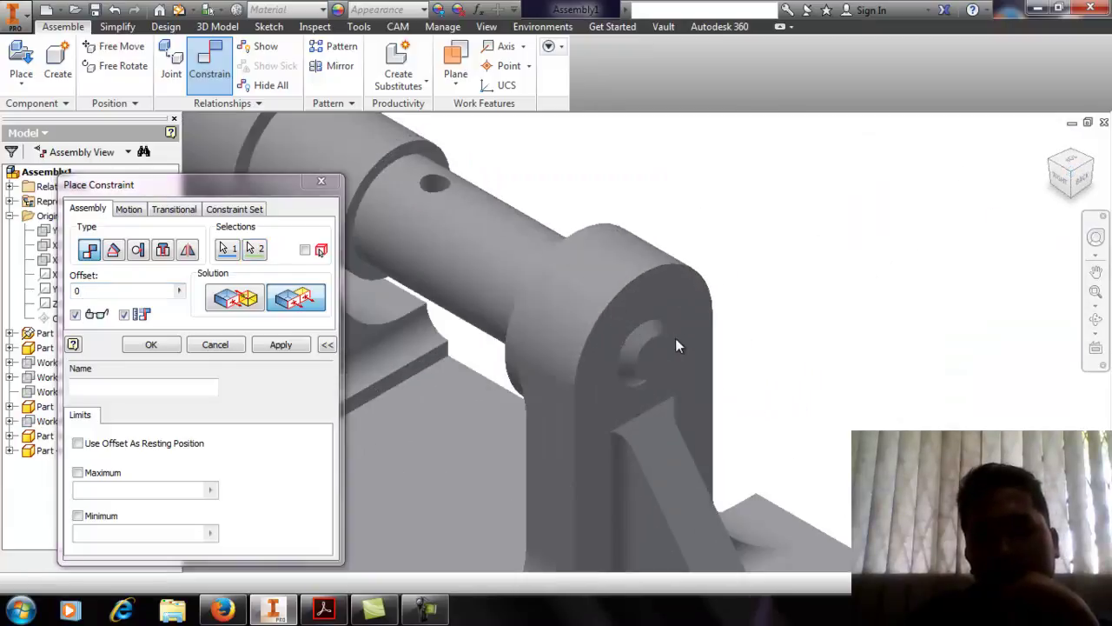
{"action": "scroll", "coordinate": [652, 347], "scroll_direction": "up", "scroll_amount": 5}
{"action": "scroll", "coordinate": [722, 355], "scroll_direction": "down", "scroll_amount": 3}
{"action": "left_click", "coordinate": [1055, 171]}
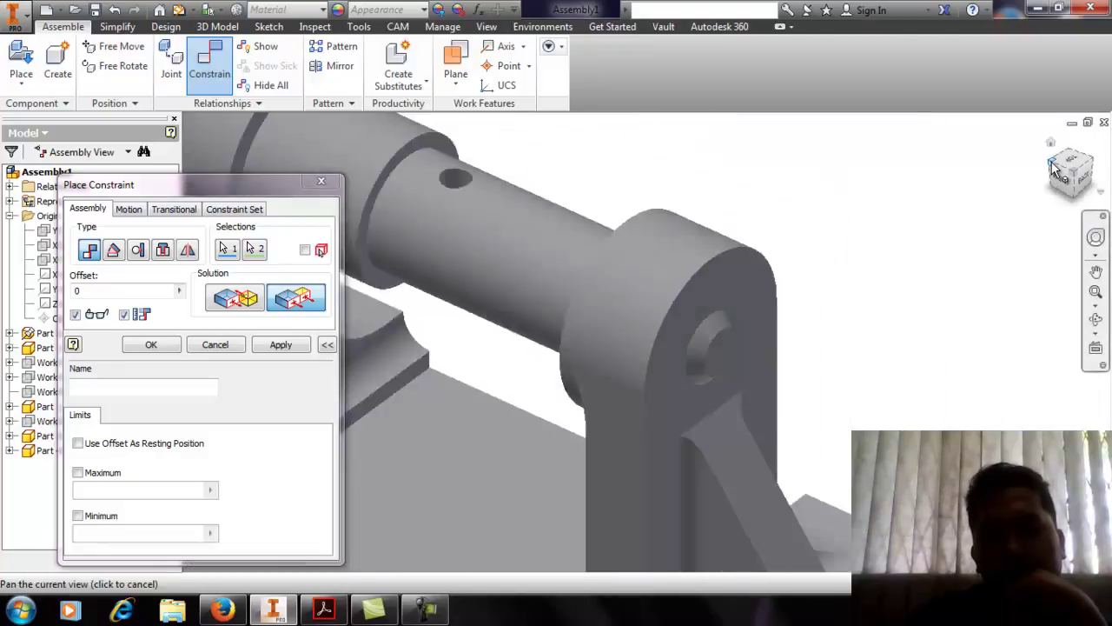
{"action": "scroll", "coordinate": [640, 332], "scroll_direction": "up", "scroll_amount": 5}
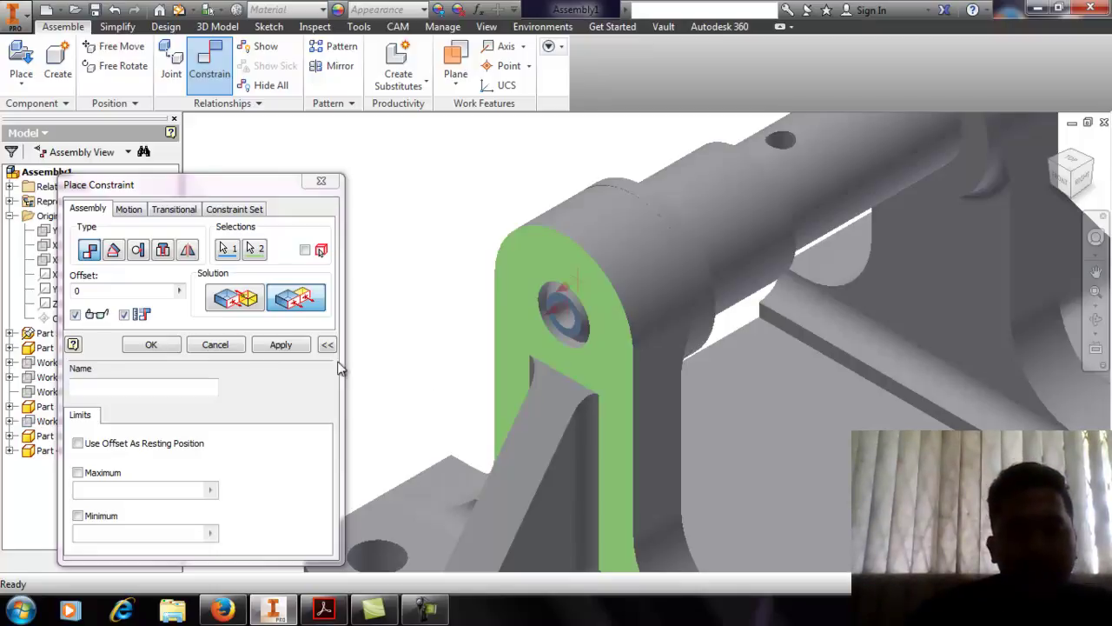
{"action": "left_click", "coordinate": [218, 345]}
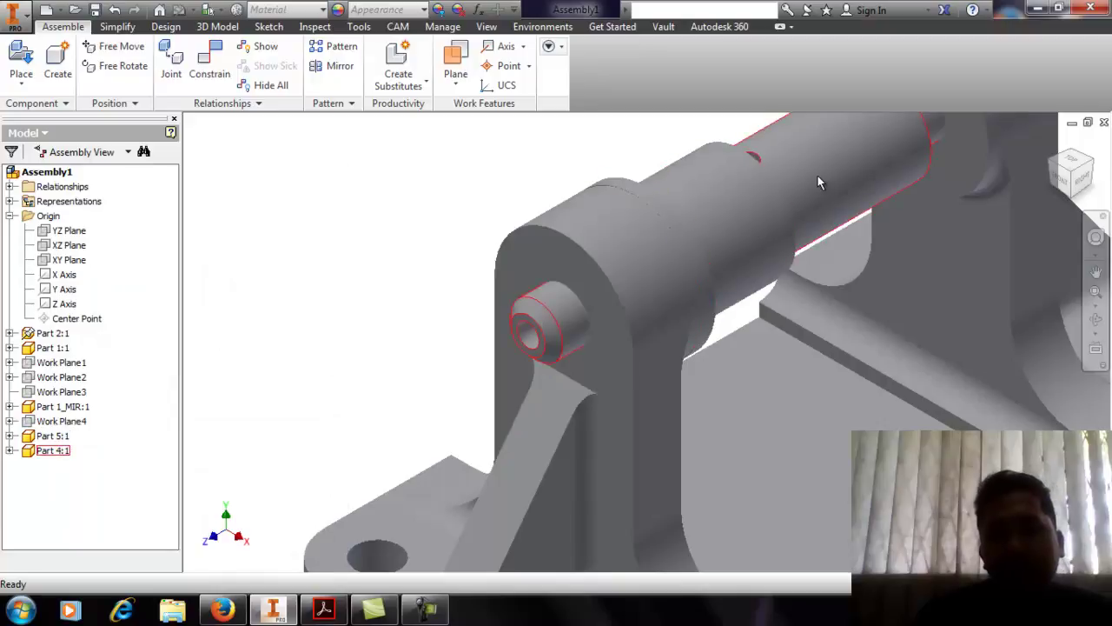
Slide the Part 4 shaft along its axis until it is clear of the Part 5 bush and both brackets
{"action": "left_click", "coordinate": [957, 133]}
{"action": "middle_click_drag", "start_coordinate": [958, 133], "coordinate": [658, 455]}
{"action": "scroll", "coordinate": [702, 353], "scroll_direction": "down", "scroll_amount": 3}
{"action": "middle_click_drag", "start_coordinate": [702, 353], "coordinate": [774, 378]}
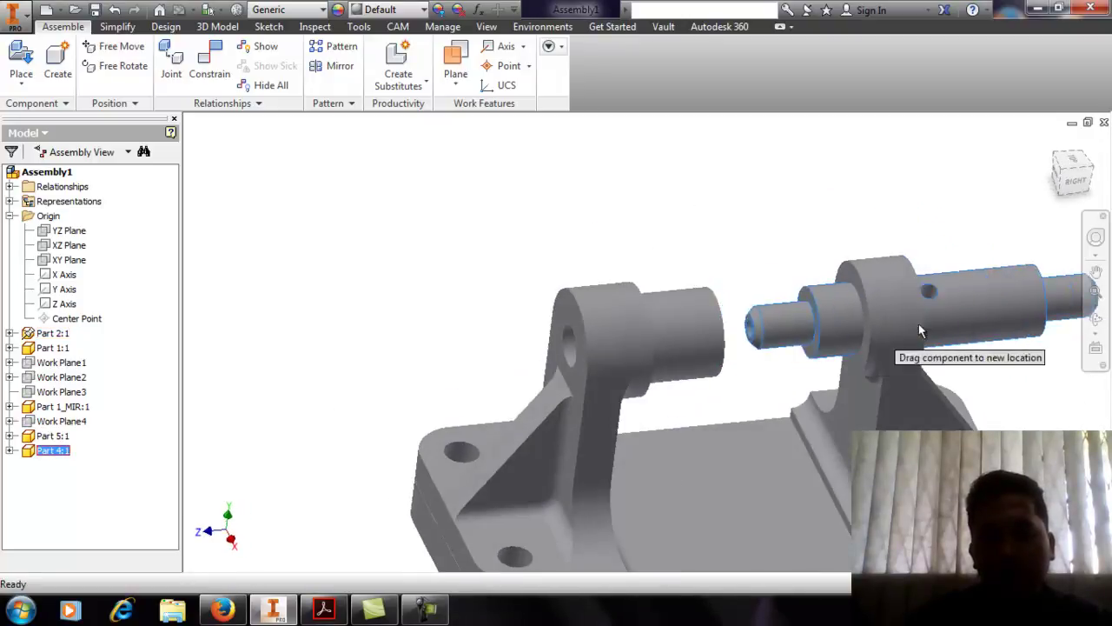
{"action": "middle_click_drag", "start_coordinate": [1096, 339], "coordinate": [611, 470], "text": "shift"}
Mate the annular face at the inner end of the Part 5 bush's bore to the Part 4 shaft's shoulder face with an offset of 0
{"action": "left_click", "coordinate": [209, 61]}
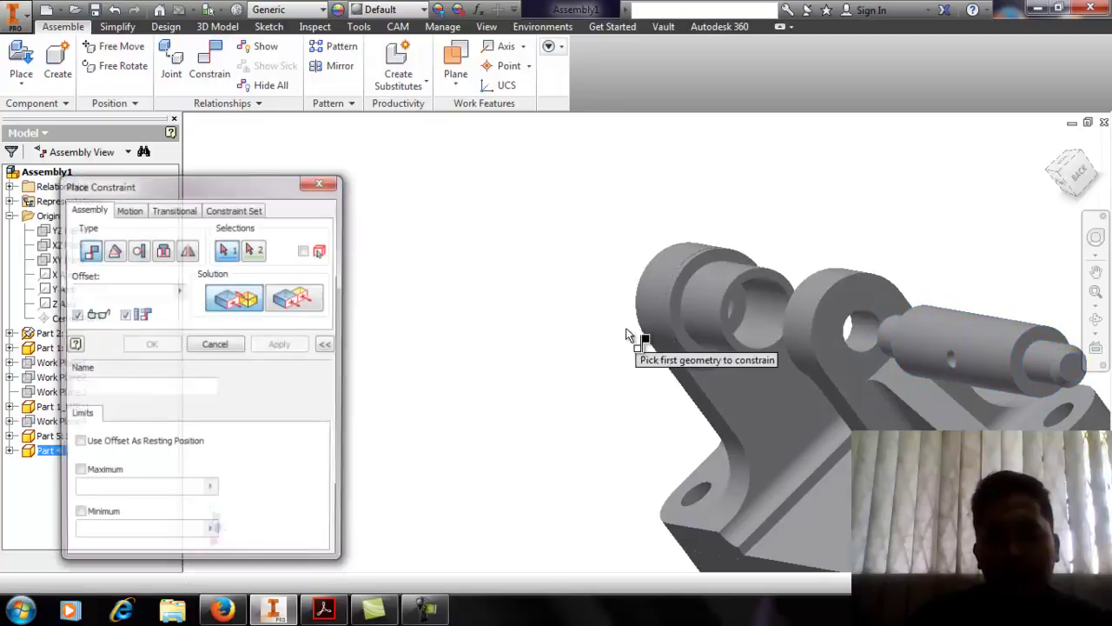
{"action": "scroll", "coordinate": [708, 308], "scroll_direction": "up", "scroll_amount": 5}
{"action": "left_click", "coordinate": [773, 332]}
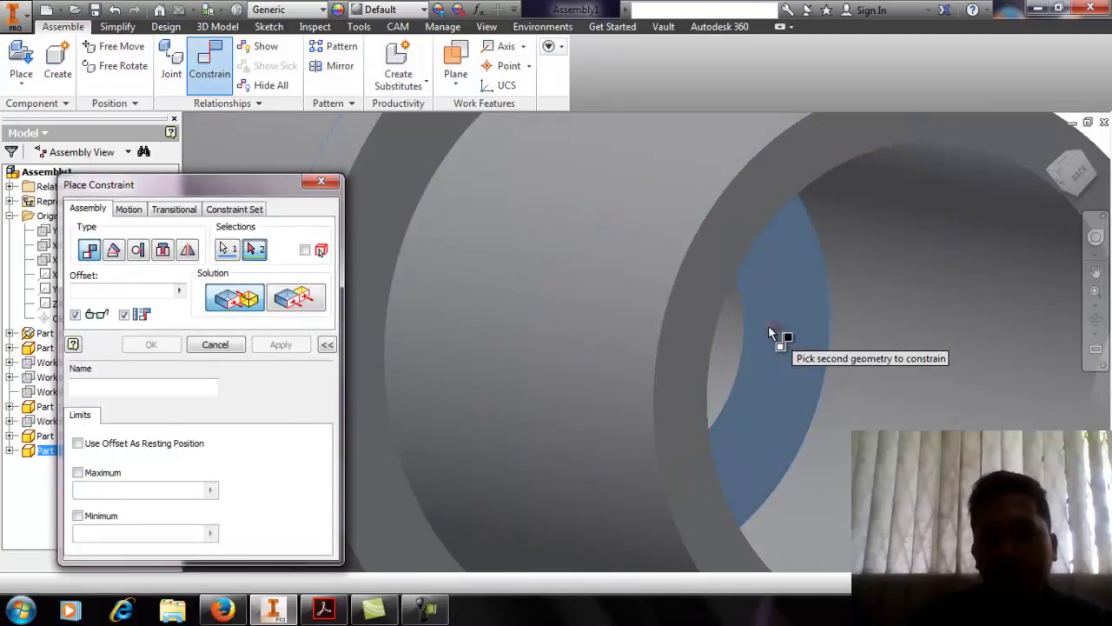
{"action": "scroll", "coordinate": [768, 335], "scroll_direction": "down", "scroll_amount": 7}
{"action": "middle_click_drag", "start_coordinate": [768, 335], "coordinate": [847, 347], "text": "shift"}
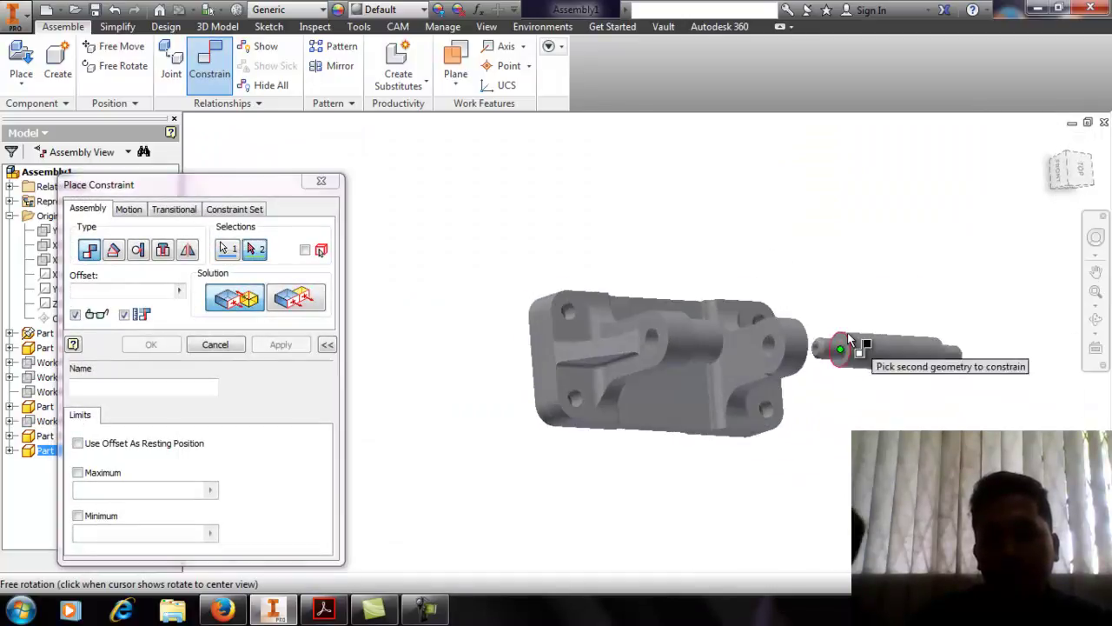
{"action": "scroll", "coordinate": [834, 345], "scroll_direction": "up", "scroll_amount": 6}
{"action": "left_click", "coordinate": [832, 344]}
{"action": "scroll", "coordinate": [752, 364], "scroll_direction": "down", "scroll_amount": 6}
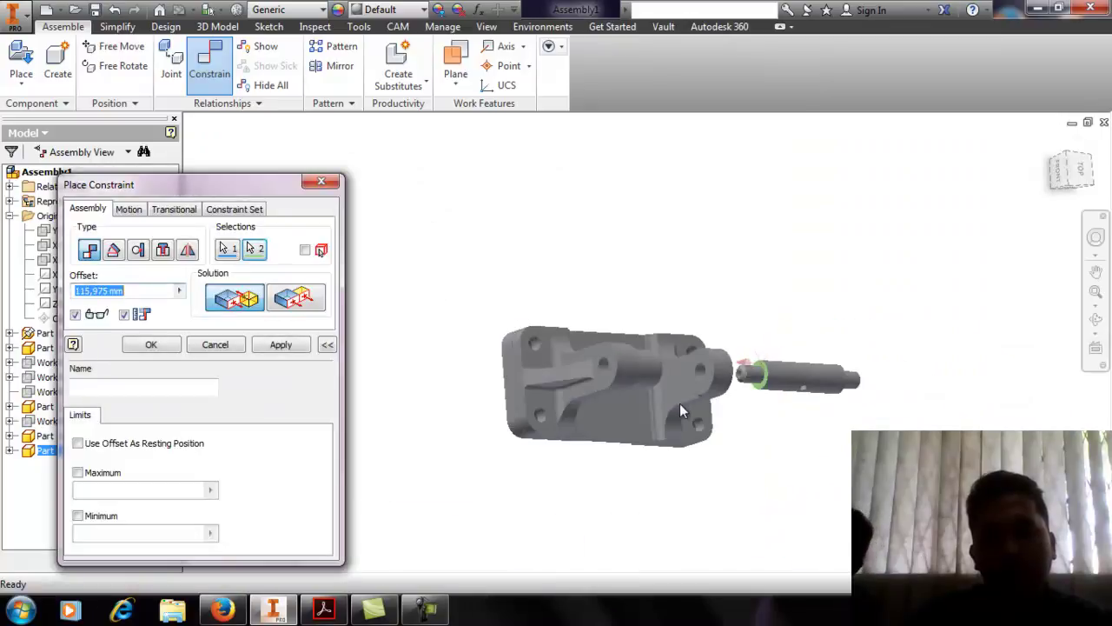
{"action": "left_click", "coordinate": [149, 290]}
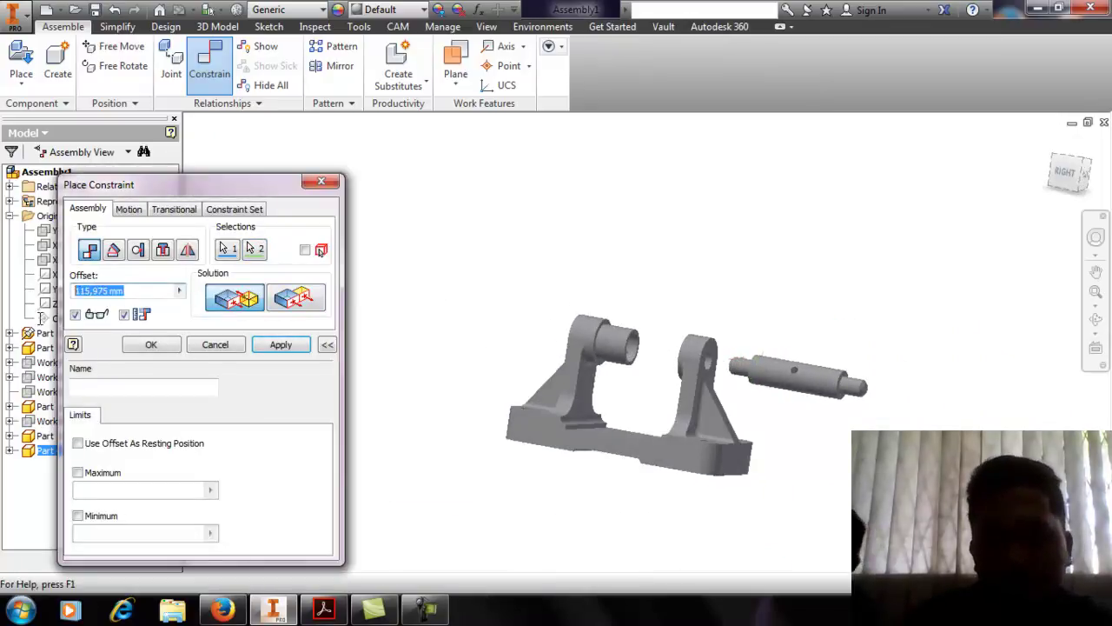
{"action": "type", "text": "0"}
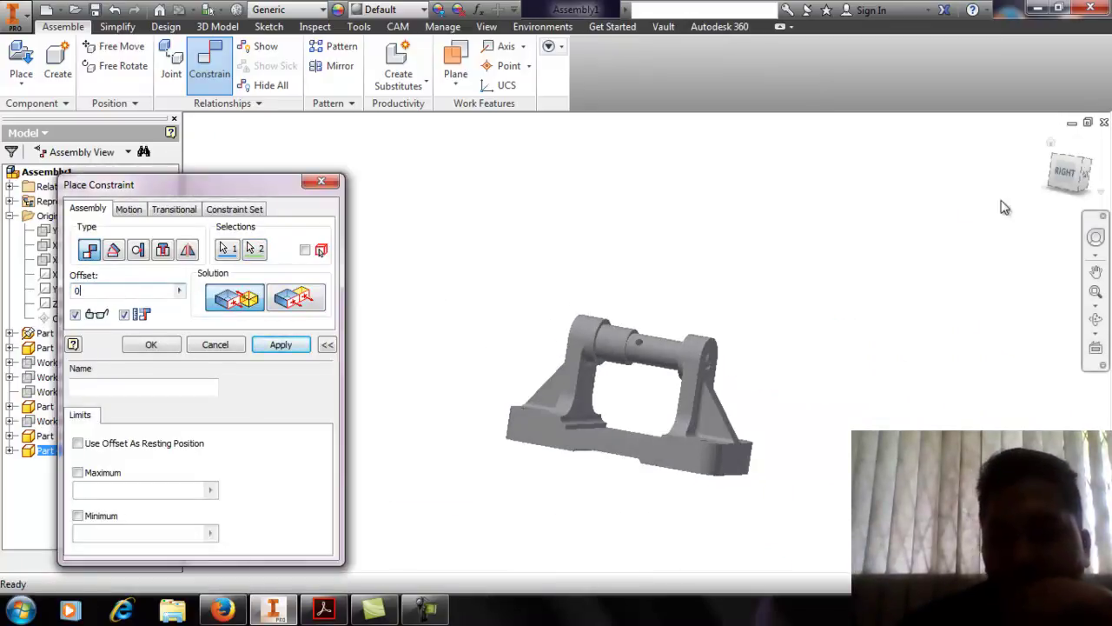
{"action": "left_click", "coordinate": [1049, 155]}
{"action": "scroll", "coordinate": [436, 457], "scroll_direction": "up", "scroll_amount": 5}
{"action": "left_click", "coordinate": [259, 347]}
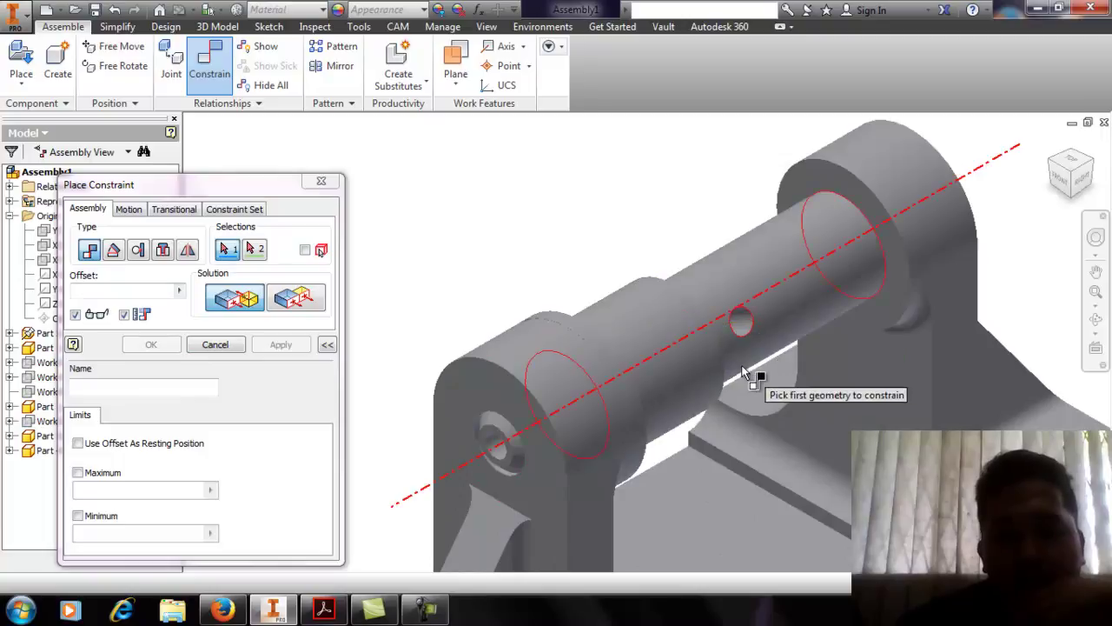
Rotate the Part 4 shaft about its axis so that its cross hole faces upward
{"action": "left_click", "coordinate": [750, 363]}
{"action": "left_click", "coordinate": [736, 330]}
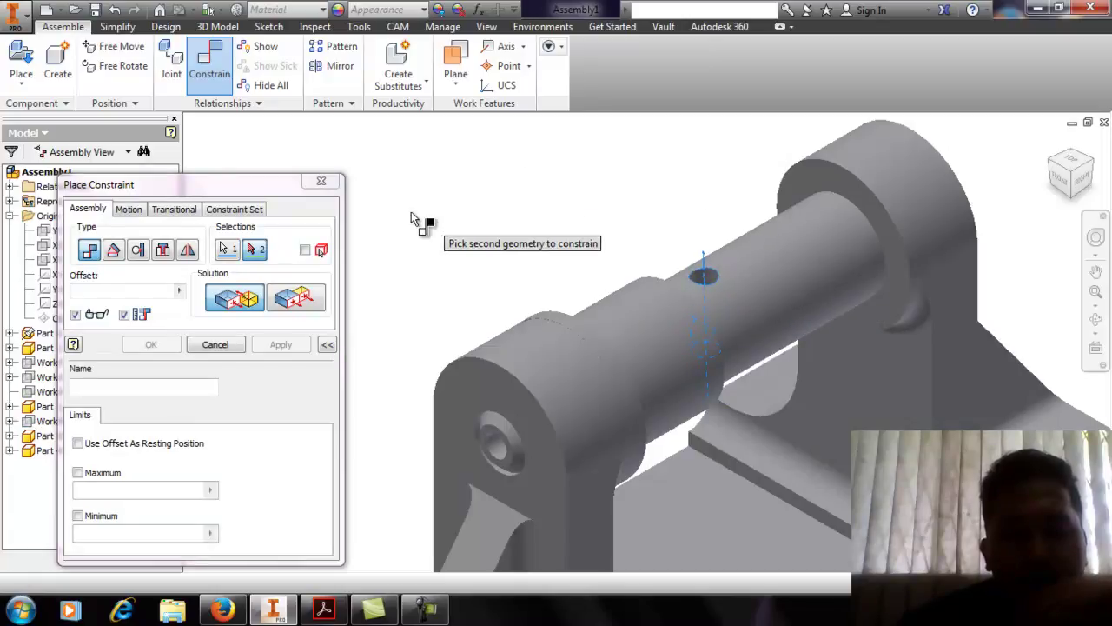
{"action": "left_click", "coordinate": [320, 181]}
{"action": "left_click_drag", "start_coordinate": [753, 330], "coordinate": [737, 289]}
{"action": "left_click", "coordinate": [566, 196]}
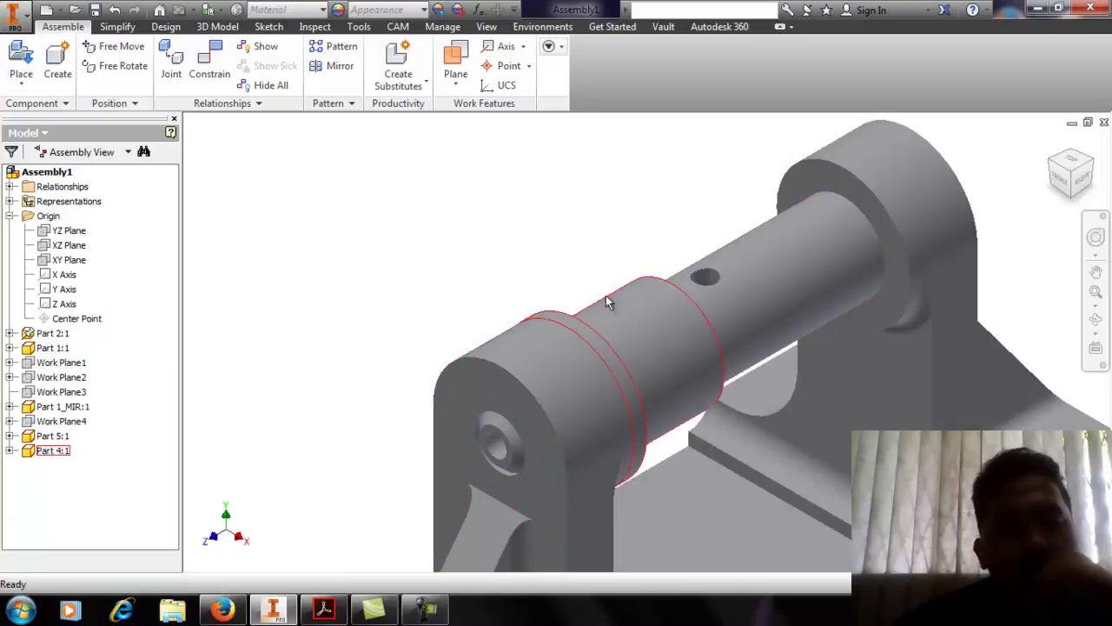
{"action": "left_click", "coordinate": [21, 81]}
{"action": "left_click", "coordinate": [48, 121]}
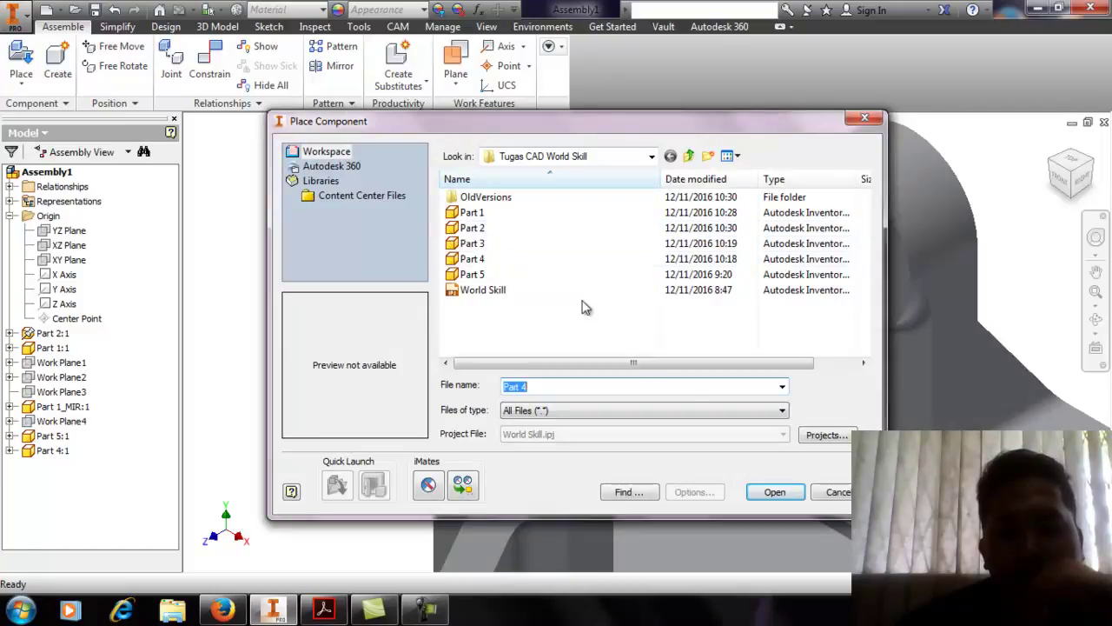
{"action": "left_click", "coordinate": [839, 492]}
Make Work Plane3, midway between the two supports, visible
{"action": "scroll", "coordinate": [326, 406], "scroll_direction": "down", "scroll_amount": 5}
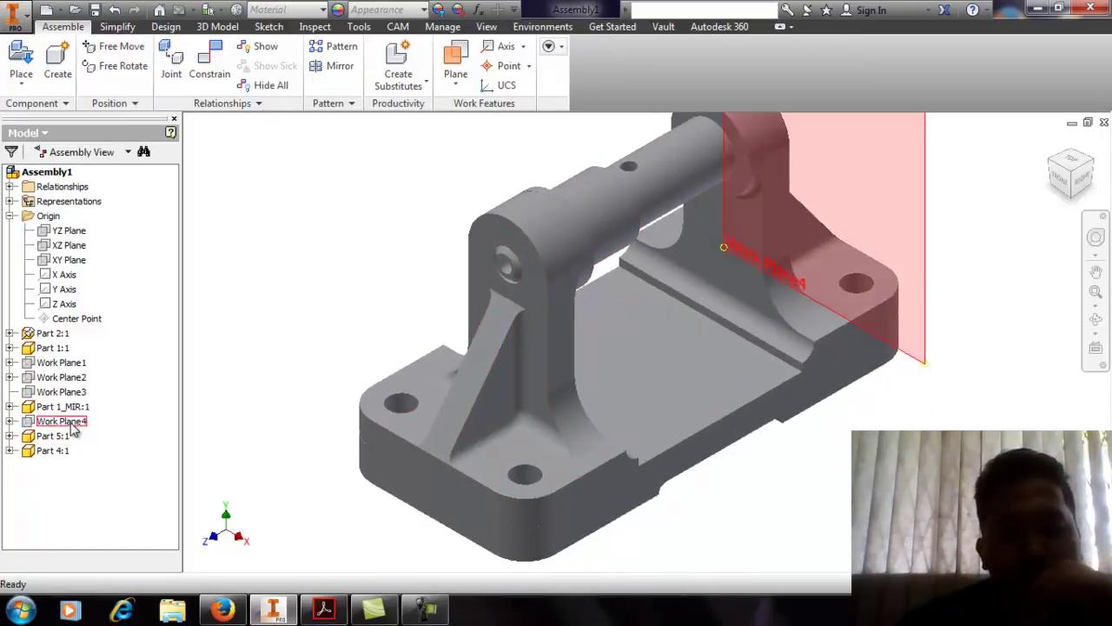
{"action": "left_click", "coordinate": [78, 392]}
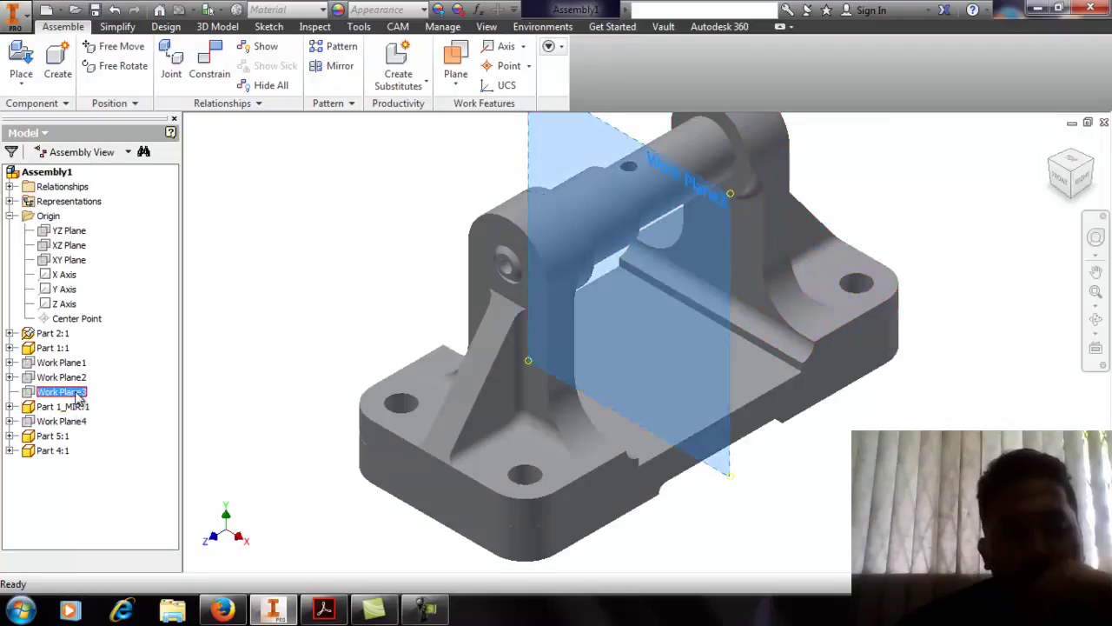
{"action": "right_click", "coordinate": [78, 392]}
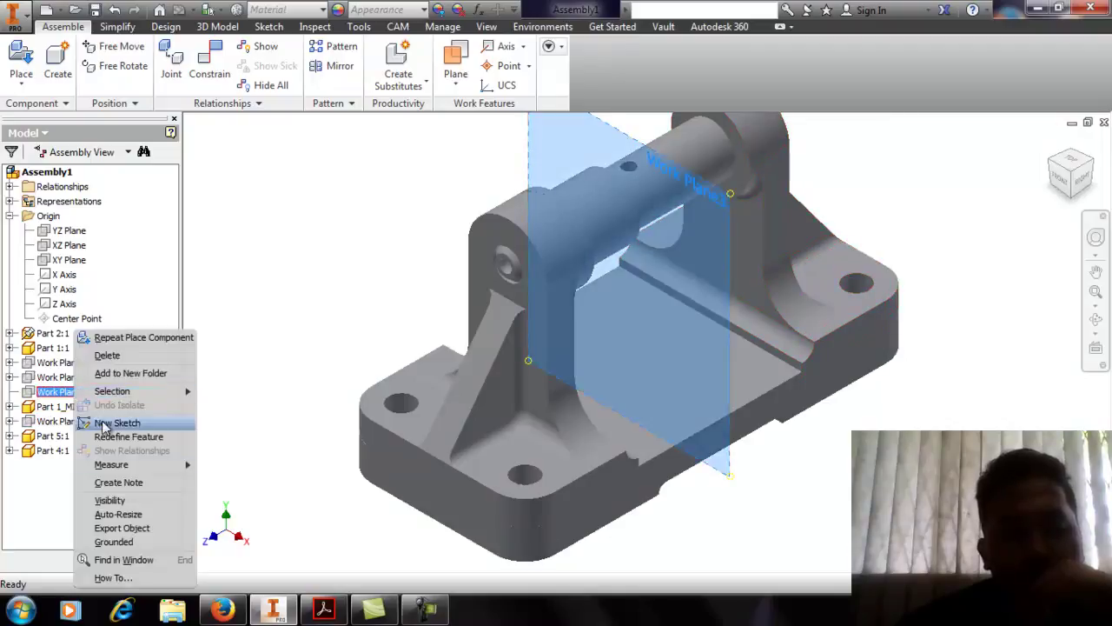
{"action": "left_click", "coordinate": [135, 501]}
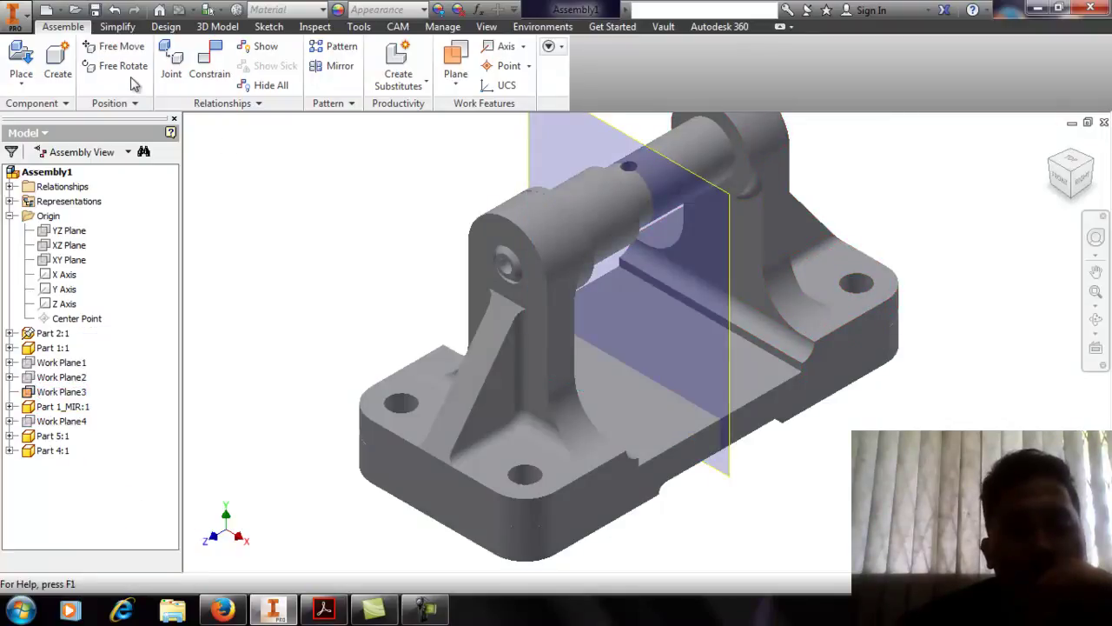
Mirror the bushing Part 5 across Work Plane3 and insert it into the assembly as Part 5_MIR.ipt
{"action": "left_click", "coordinate": [333, 72]}
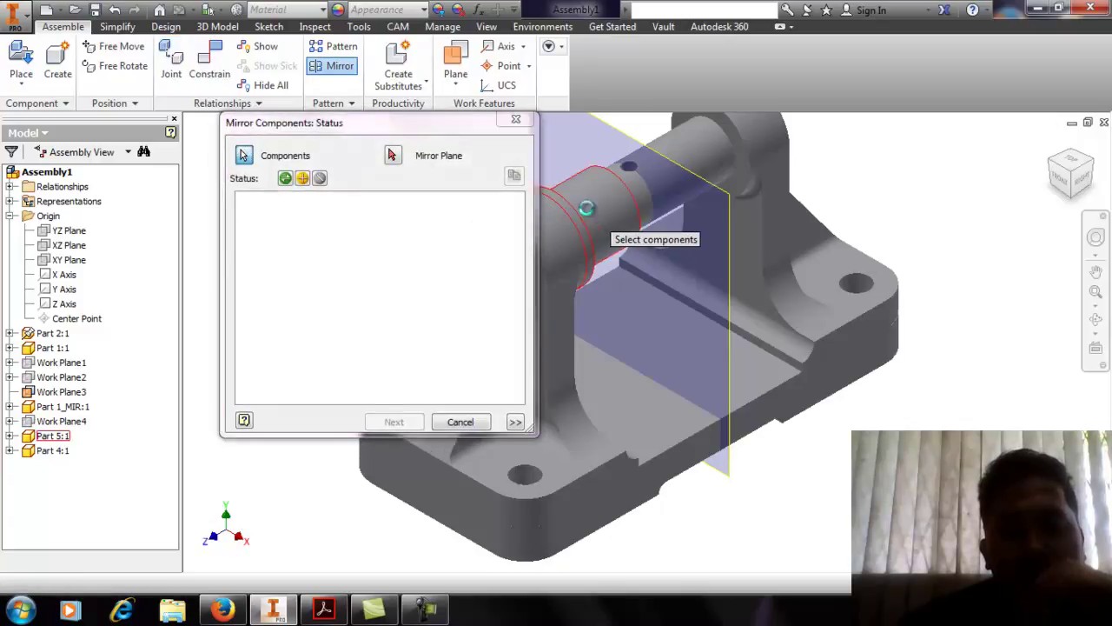
{"action": "left_click", "coordinate": [589, 208]}
{"action": "left_click", "coordinate": [392, 156]}
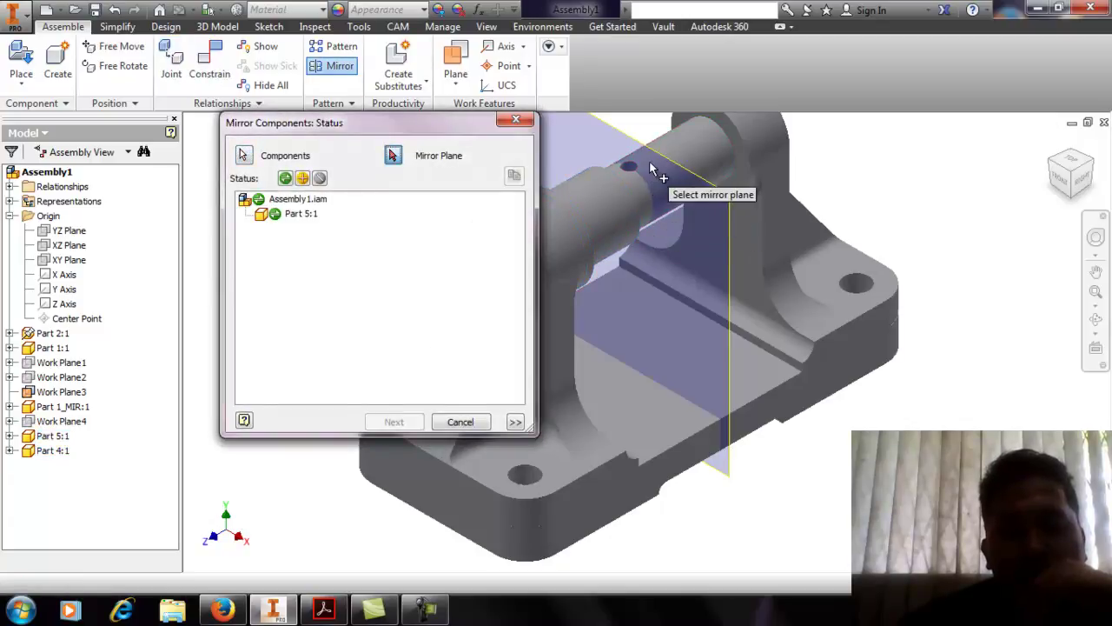
{"action": "left_click", "coordinate": [677, 170]}
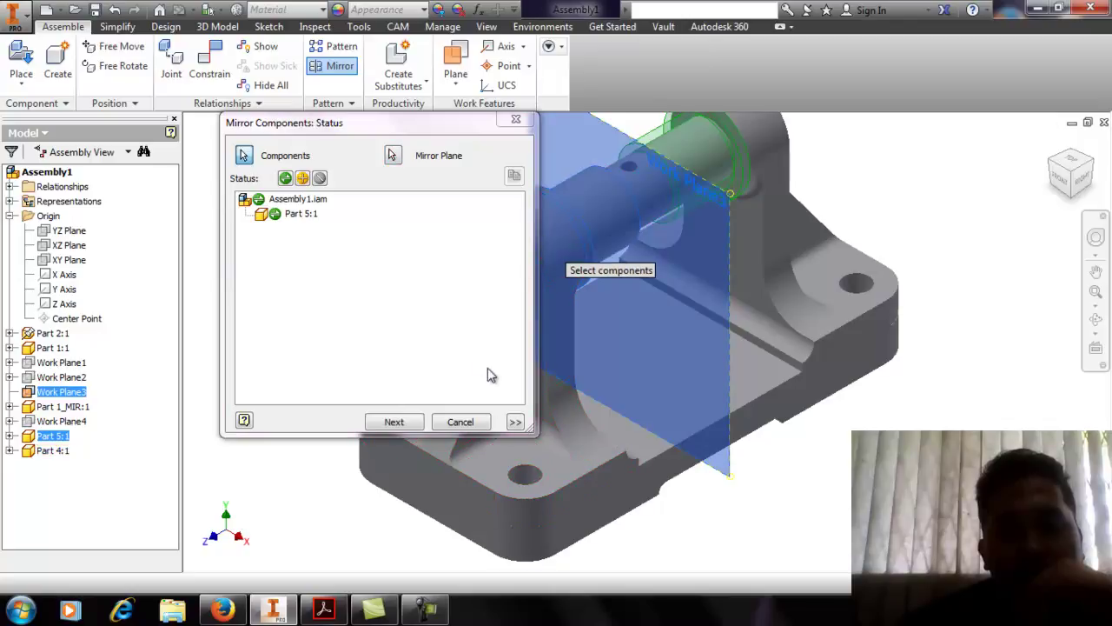
{"action": "left_click", "coordinate": [394, 423]}
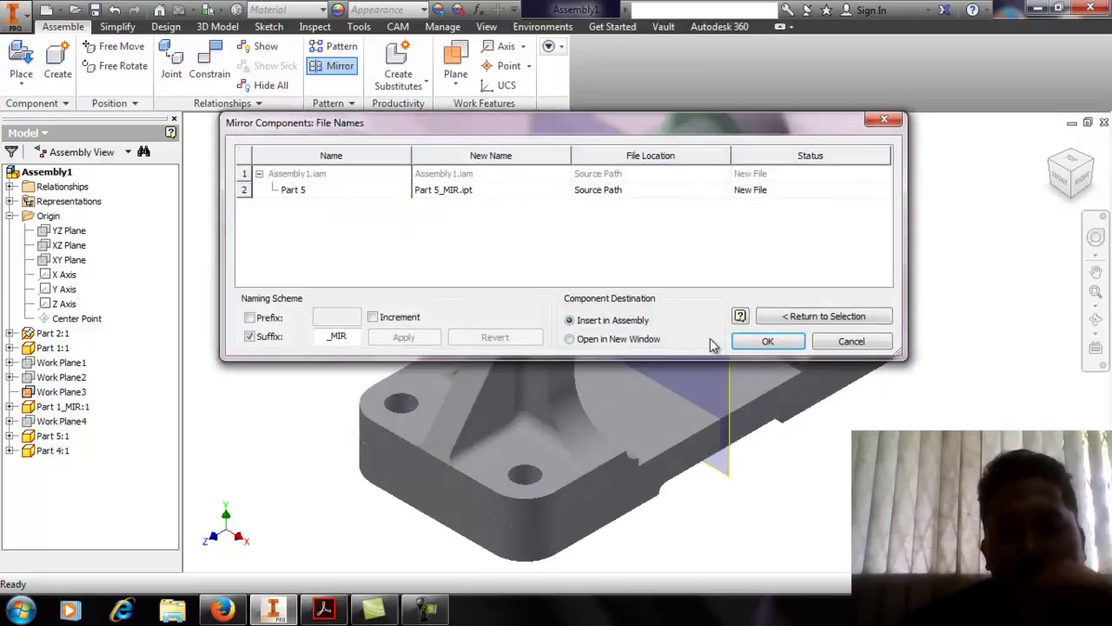
{"action": "left_click", "coordinate": [752, 343]}
Hide Work Plane3
{"action": "middle_click_drag", "start_coordinate": [583, 347], "coordinate": [486, 442]}
{"action": "right_click", "coordinate": [475, 213]}
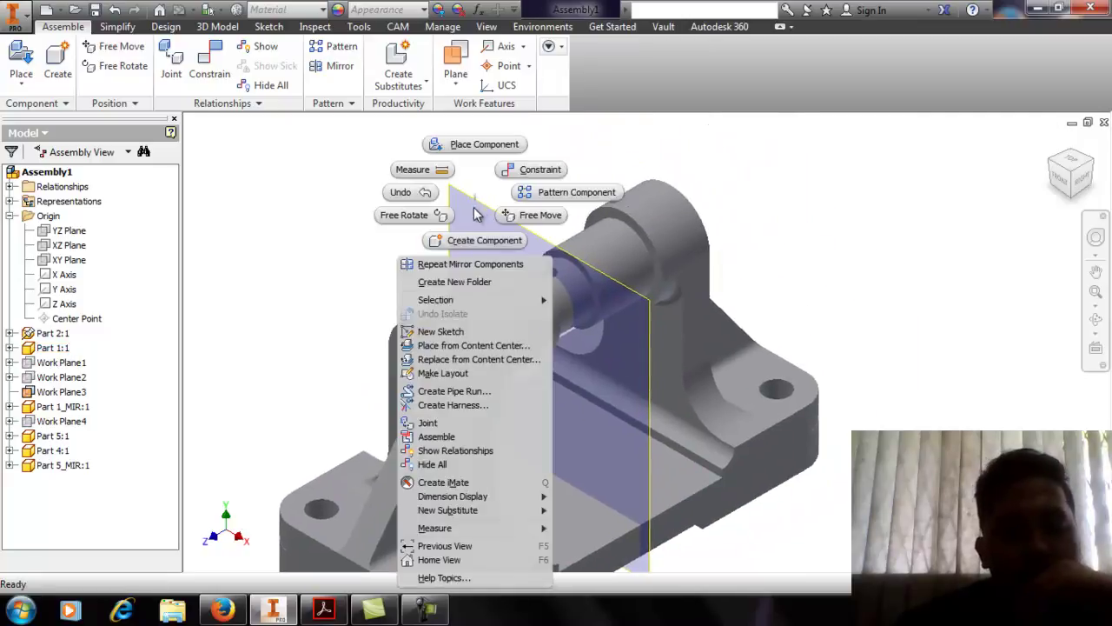
{"action": "left_click", "coordinate": [298, 310]}
{"action": "right_click", "coordinate": [67, 393]}
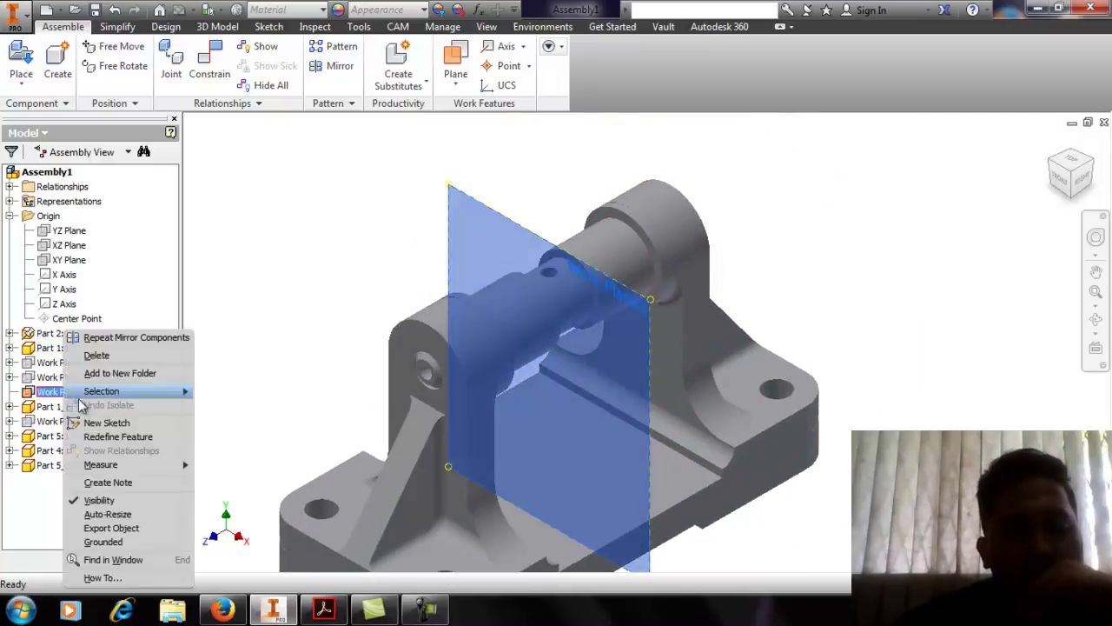
{"action": "left_click", "coordinate": [99, 500]}
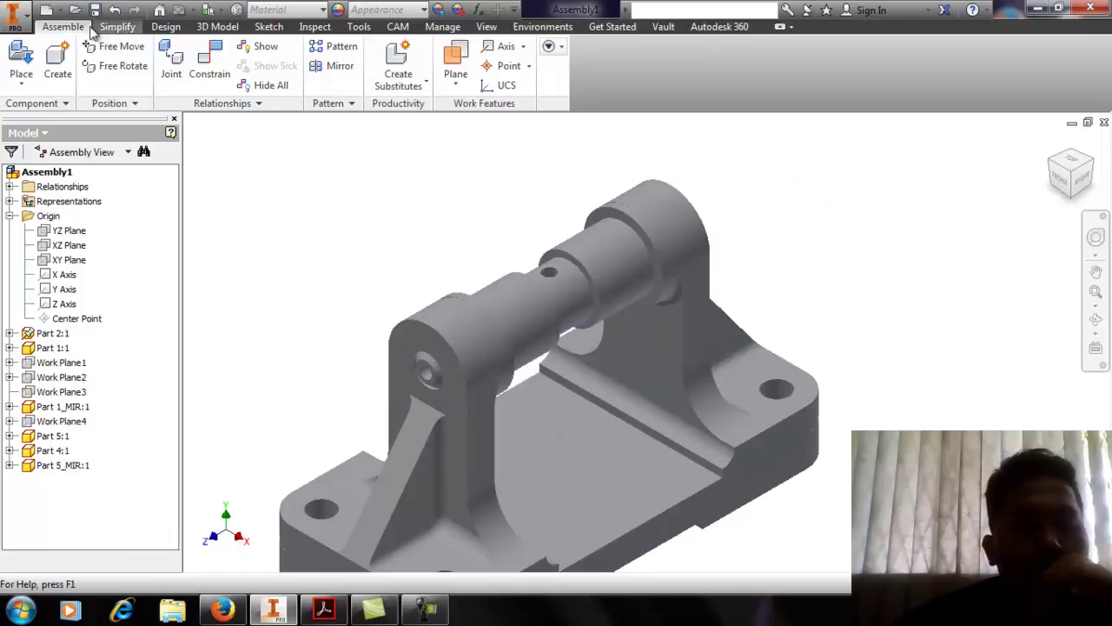
Place one instance of the wheel Part 3 beside the rear support
{"action": "left_click", "coordinate": [21, 81]}
{"action": "left_click", "coordinate": [38, 110]}
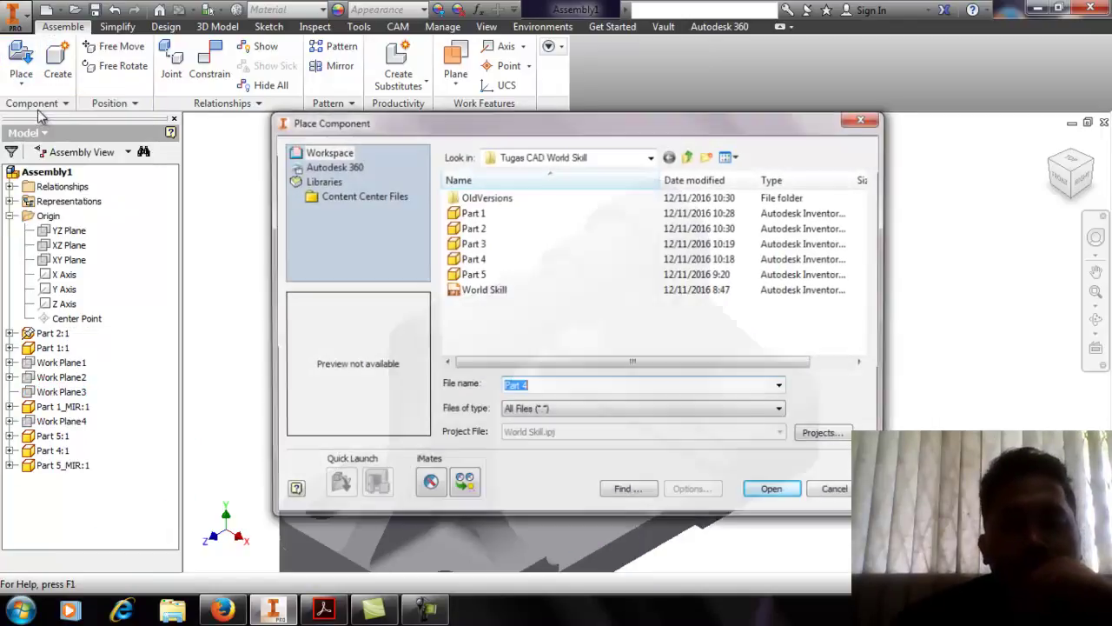
{"action": "left_click", "coordinate": [496, 261]}
{"action": "left_click", "coordinate": [500, 249]}
{"action": "left_click", "coordinate": [497, 233]}
{"action": "left_click", "coordinate": [502, 243]}
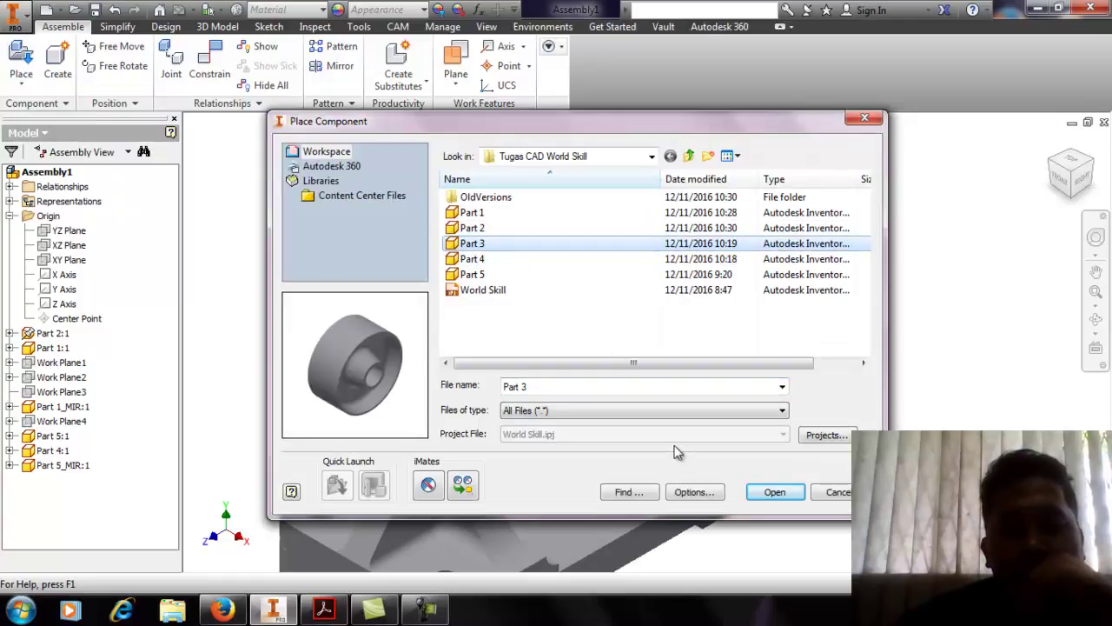
{"action": "left_click", "coordinate": [768, 492]}
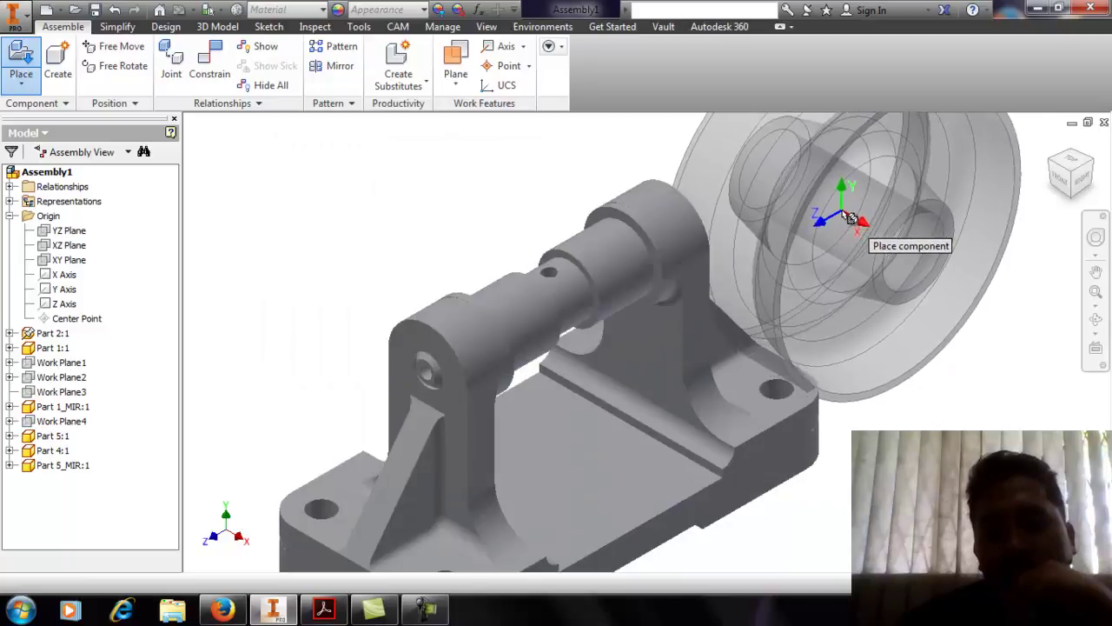
{"action": "left_click", "coordinate": [839, 186]}
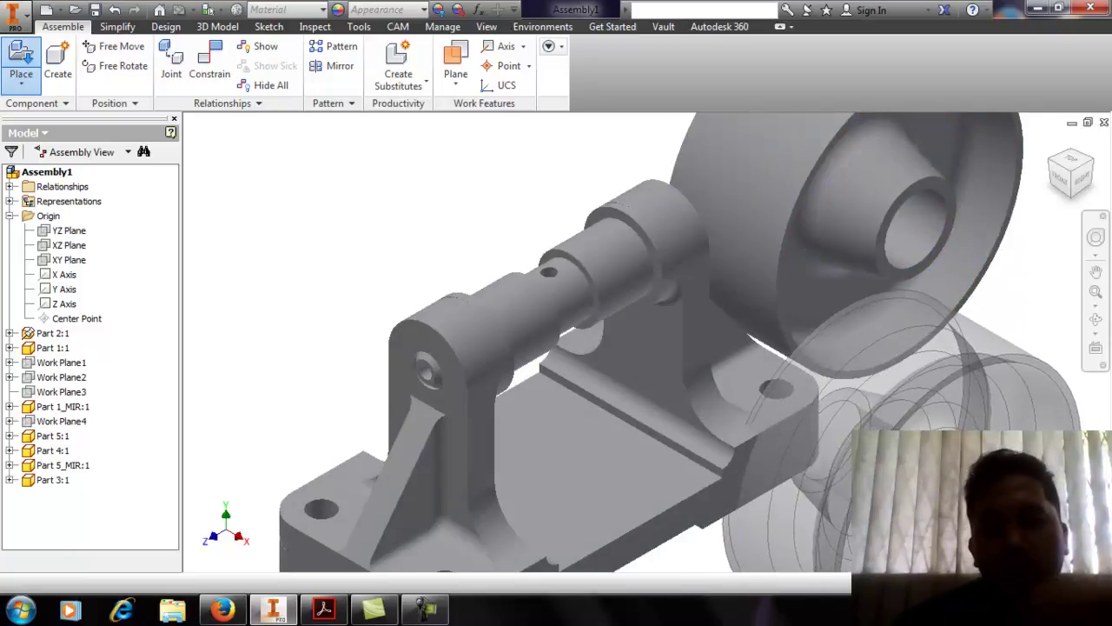
{"action": "key", "text": "Escape"}
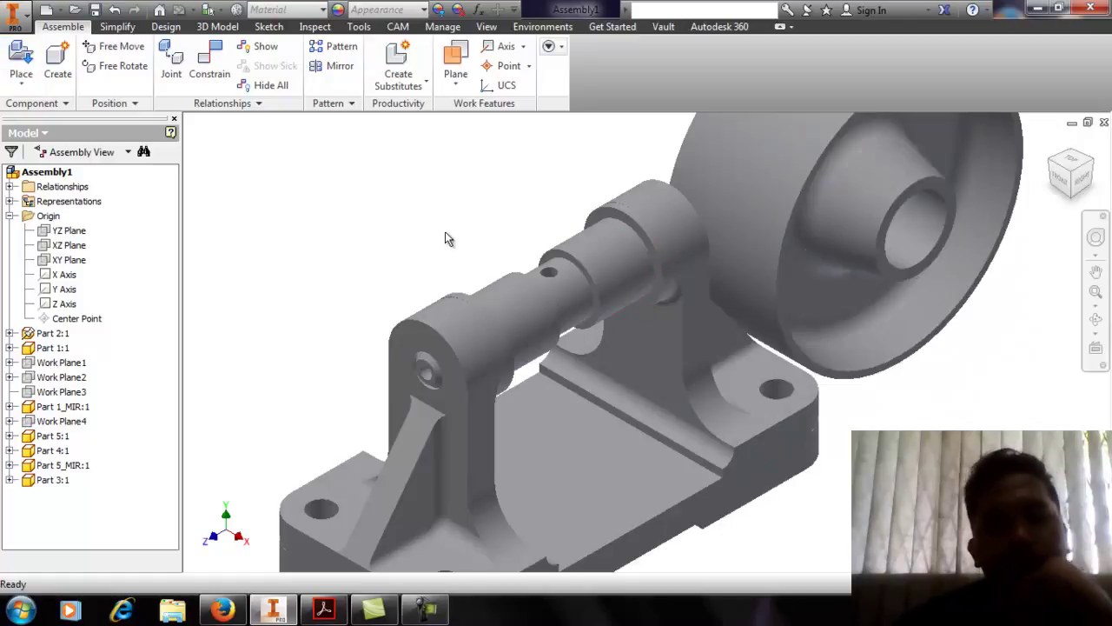
Apply a mate constraint between the wheel's bore axis and the shaft axis, keeping a zero offset
{"action": "left_click", "coordinate": [209, 63]}
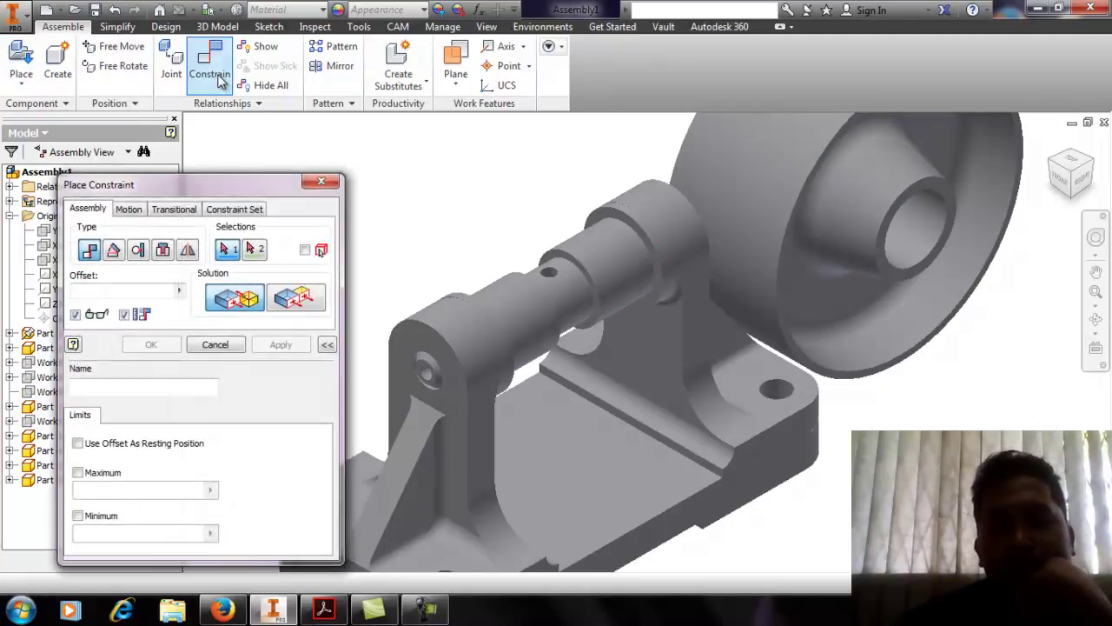
{"action": "left_click", "coordinate": [925, 242]}
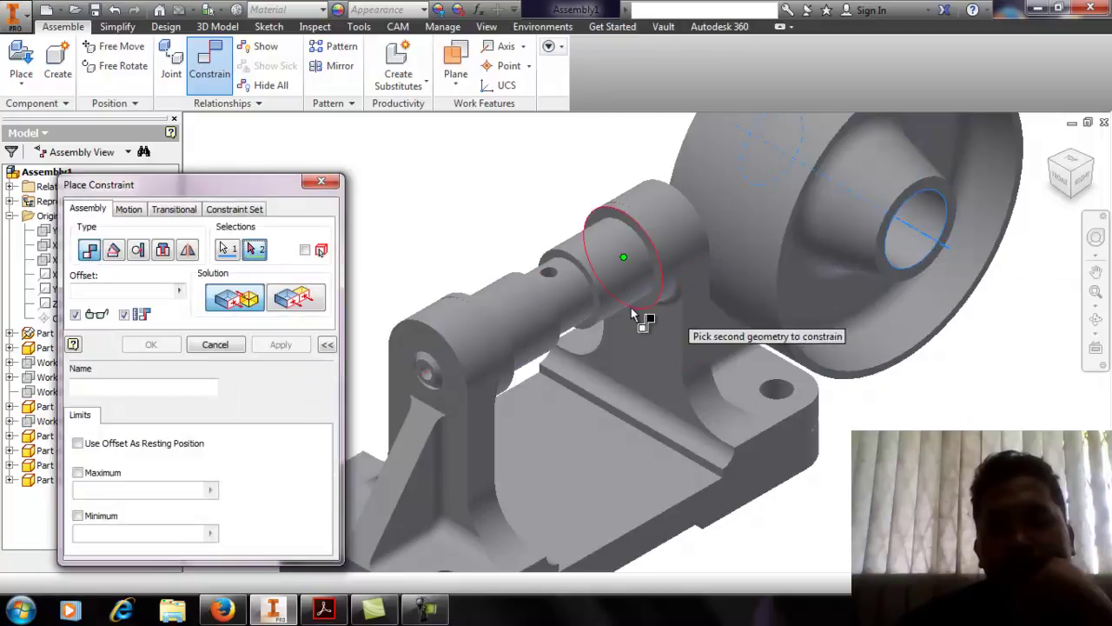
{"action": "left_click", "coordinate": [549, 329]}
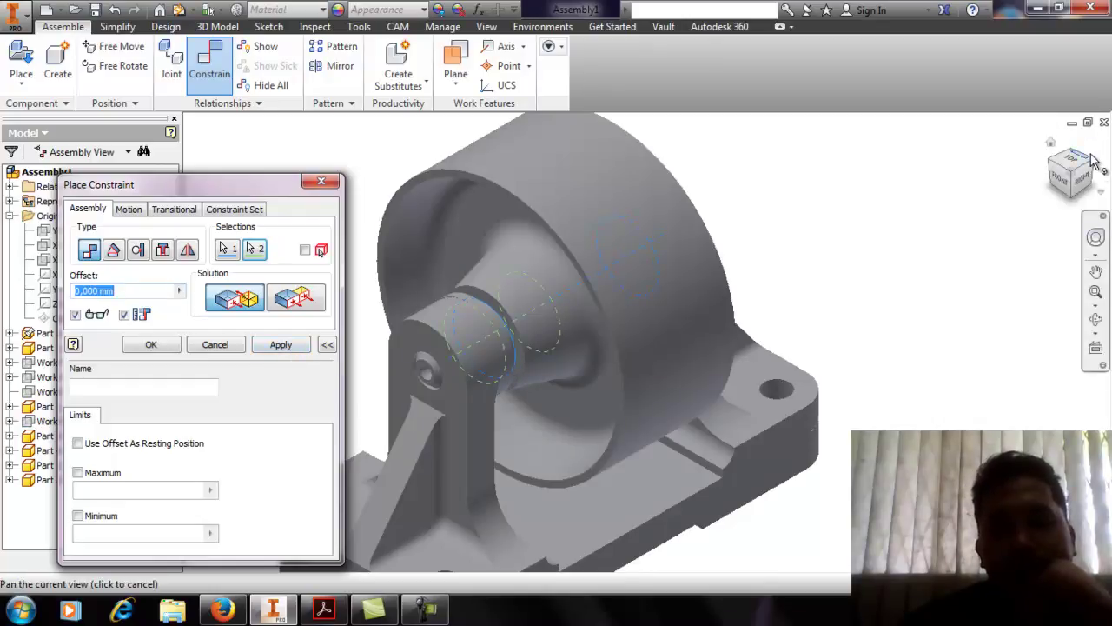
{"action": "left_click", "coordinate": [1096, 291]}
{"action": "scroll", "coordinate": [656, 344], "scroll_direction": "down", "scroll_amount": 8}
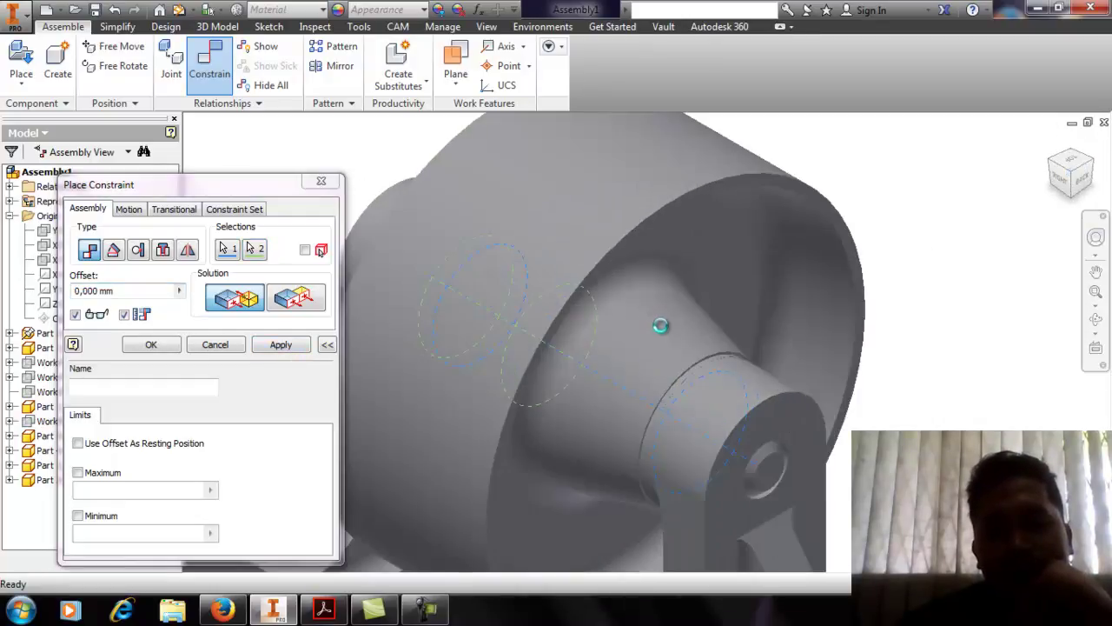
{"action": "left_click", "coordinate": [1054, 170]}
{"action": "scroll", "coordinate": [639, 348], "scroll_direction": "down", "scroll_amount": 8}
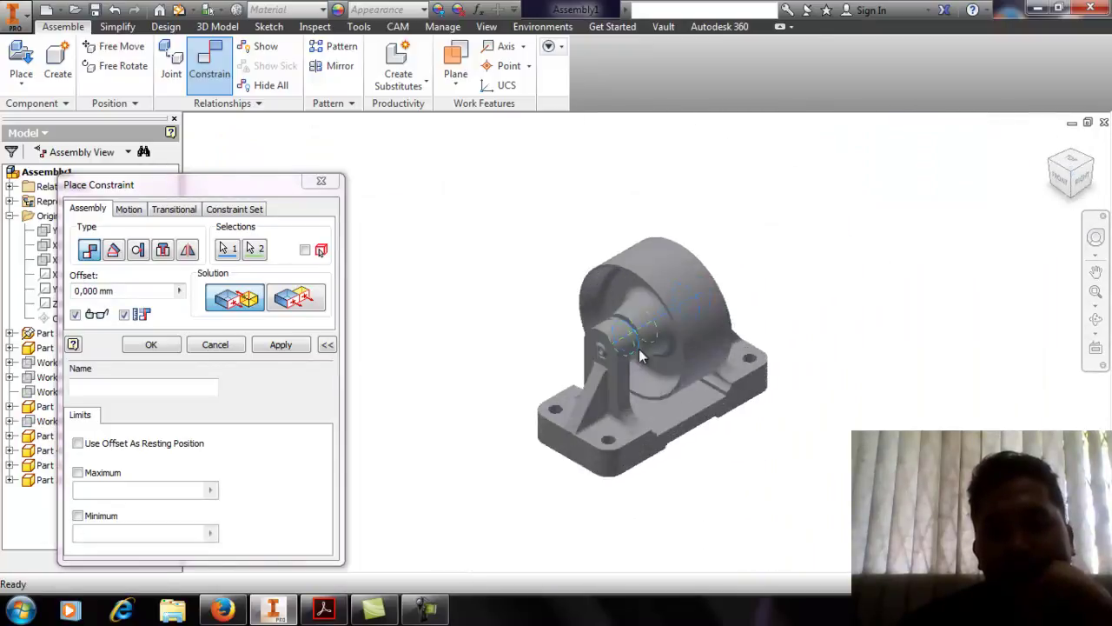
{"action": "left_click", "coordinate": [280, 346]}
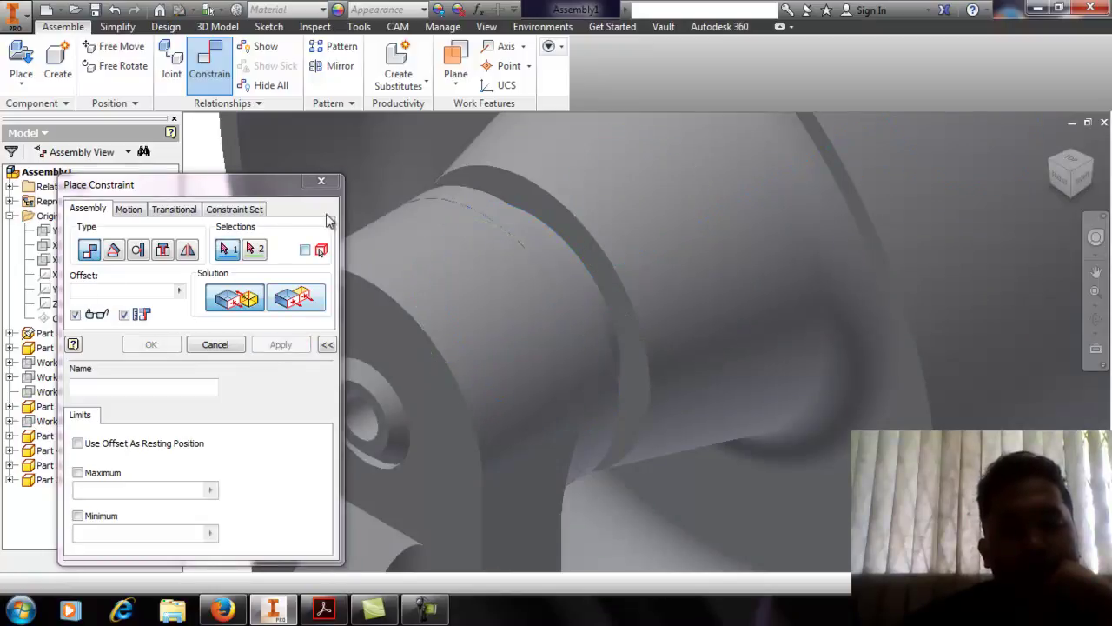
{"action": "left_click", "coordinate": [325, 185]}
Slide the wheel along the shaft axis until it sits beyond the rear support
{"action": "left_click_drag", "start_coordinate": [562, 224], "coordinate": [669, 308]}
{"action": "scroll", "coordinate": [669, 308], "scroll_direction": "up", "scroll_amount": 5}
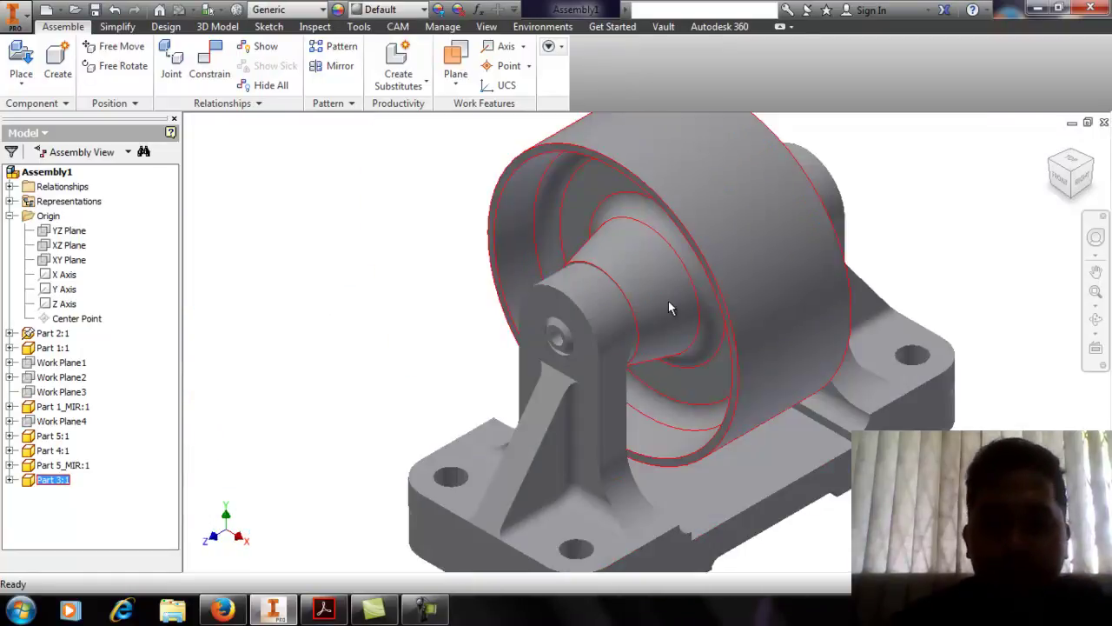
{"action": "left_click_drag", "start_coordinate": [785, 280], "coordinate": [1055, 162]}
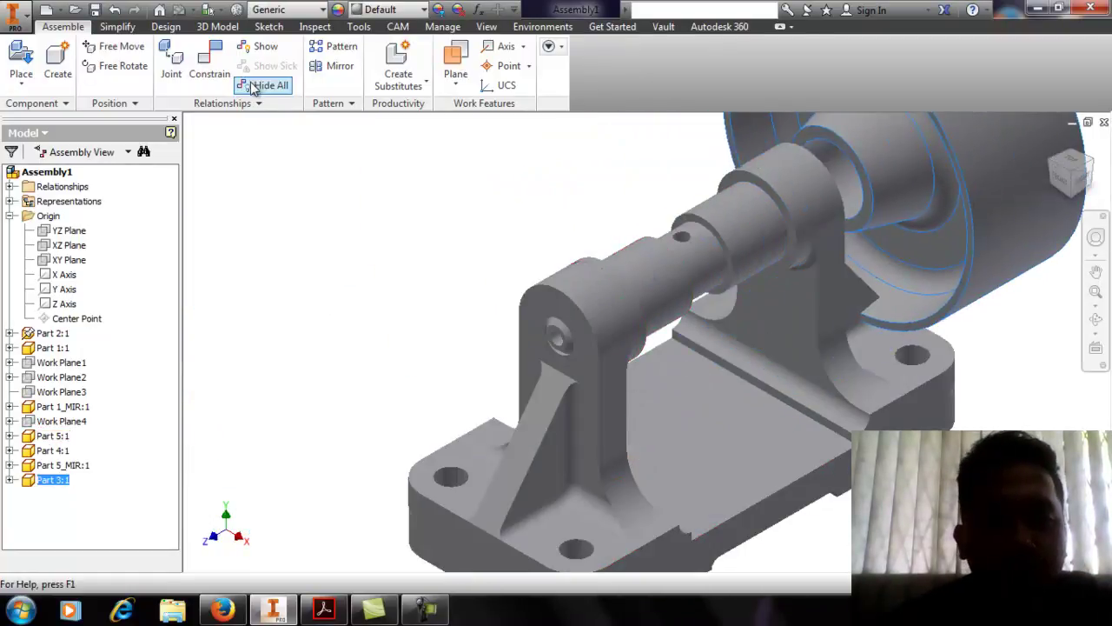
Try to mate the wheel's front hub face with the inner end face of the mirrored bushing at offset 0
{"action": "left_click", "coordinate": [222, 82]}
{"action": "scroll", "coordinate": [847, 217], "scroll_direction": "up", "scroll_amount": 3}
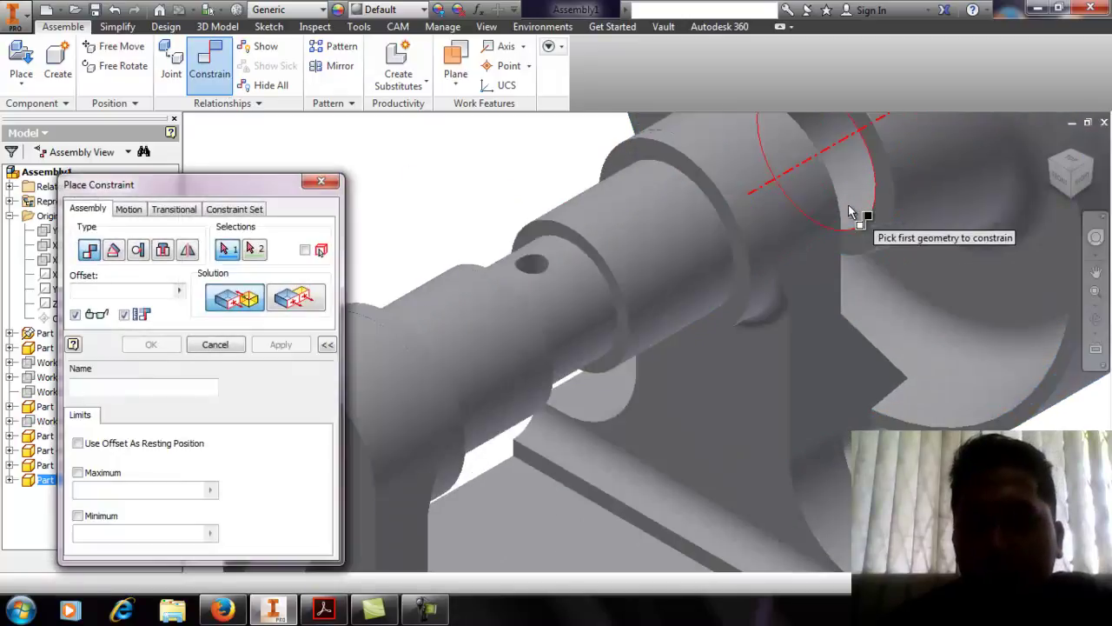
{"action": "left_click", "coordinate": [860, 234]}
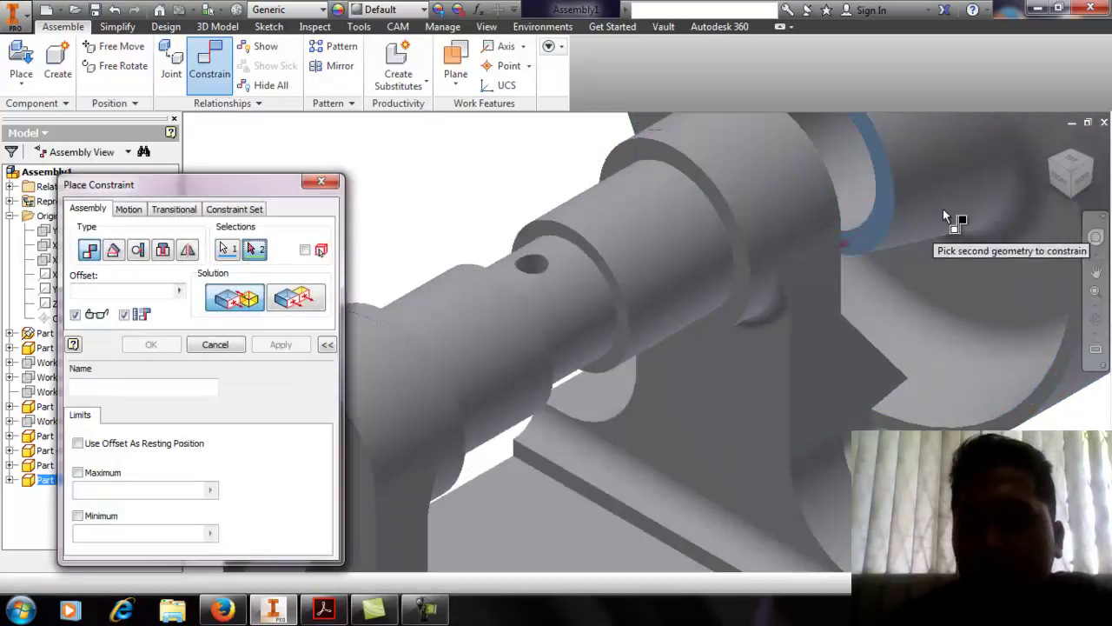
{"action": "left_click", "coordinate": [1096, 167]}
{"action": "scroll", "coordinate": [591, 321], "scroll_direction": "up", "scroll_amount": 5}
{"action": "scroll", "coordinate": [574, 282], "scroll_direction": "up", "scroll_amount": 2}
{"action": "left_click", "coordinate": [565, 268]}
{"action": "scroll", "coordinate": [565, 268], "scroll_direction": "down", "scroll_amount": 3}
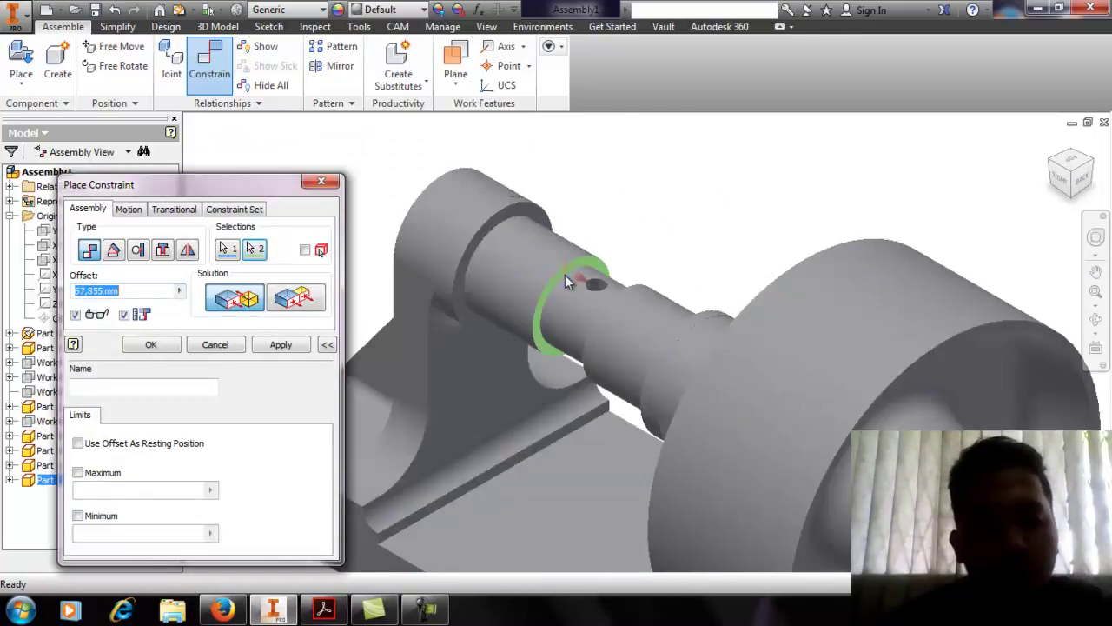
{"action": "type", "text": "0"}
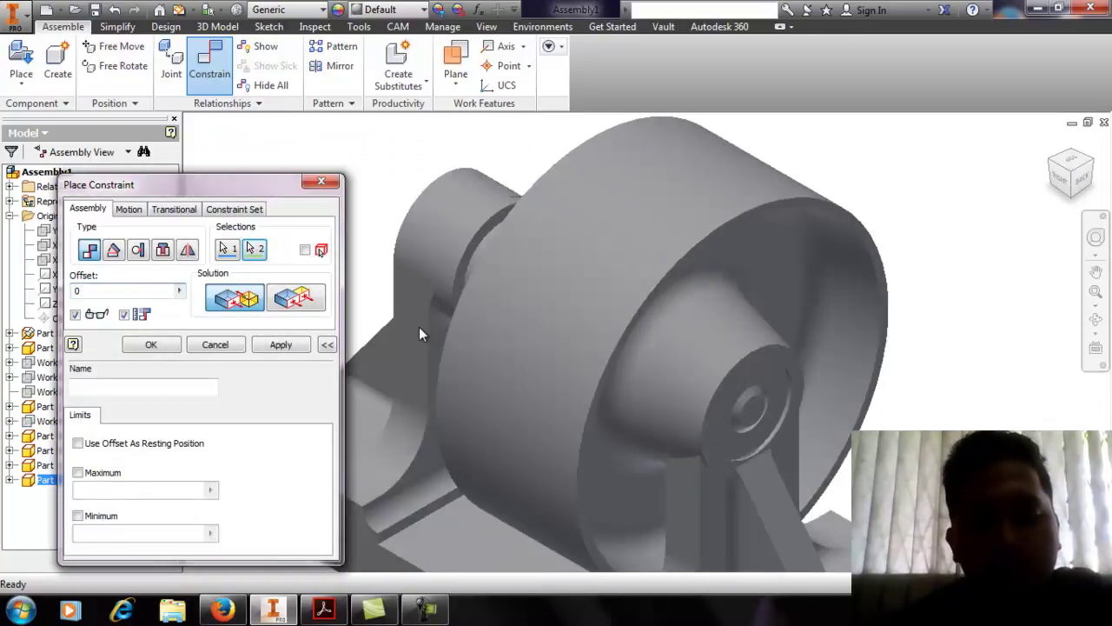
{"action": "left_click", "coordinate": [1054, 171]}
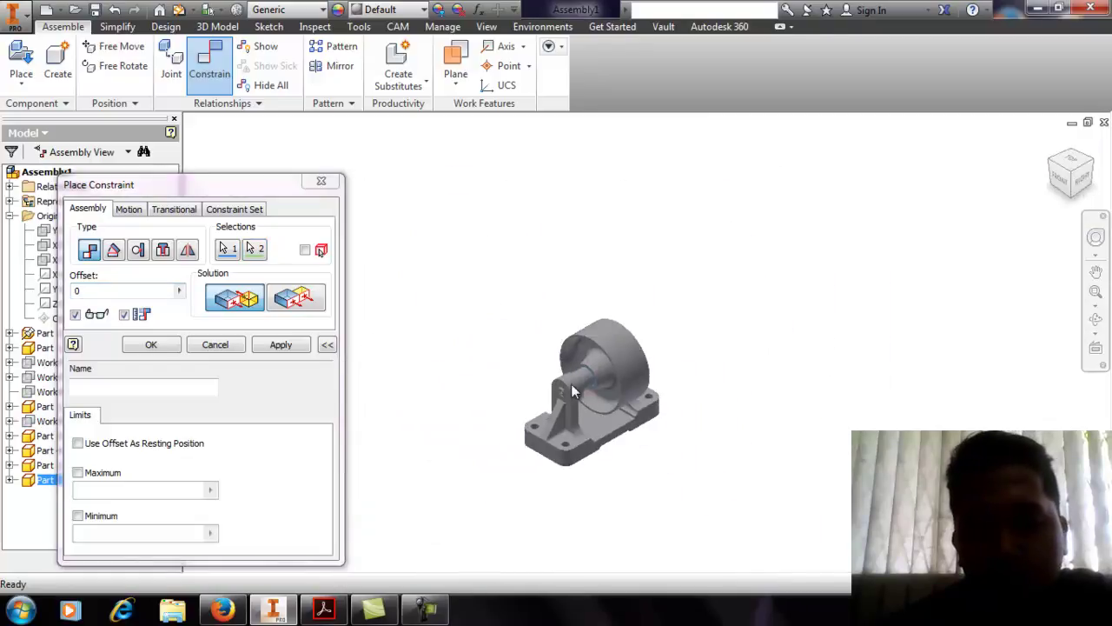
{"action": "scroll", "coordinate": [573, 387], "scroll_direction": "up", "scroll_amount": 5}
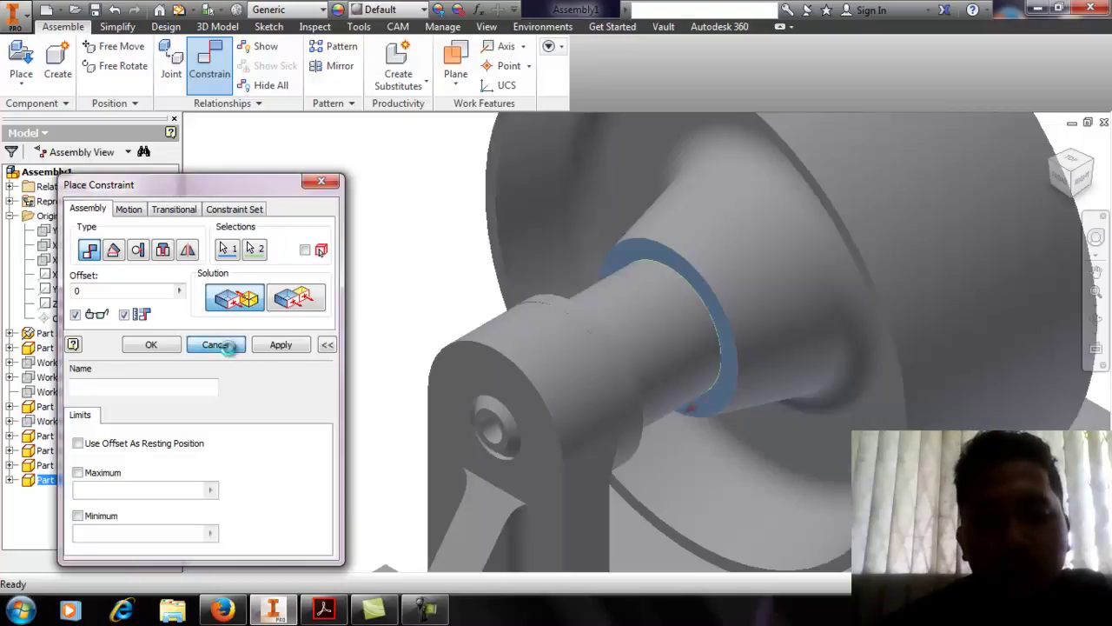
{"action": "left_click", "coordinate": [216, 345]}
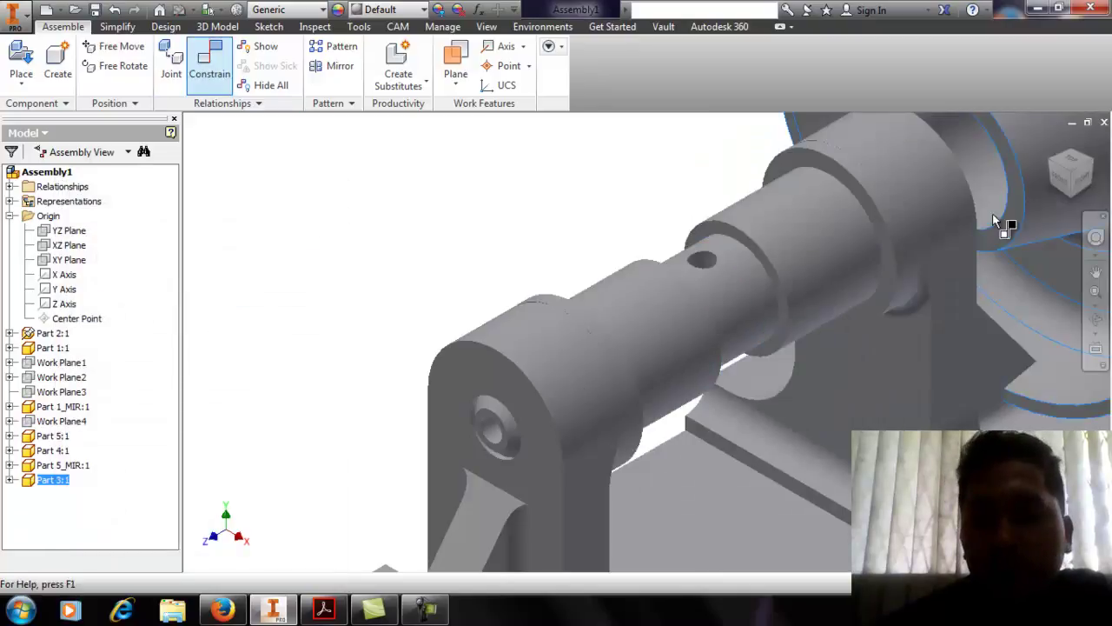
Mate the wheel's front hub face with the inner end face of the front support's bushing at offset 0
{"action": "left_click", "coordinate": [212, 63]}
{"action": "left_click", "coordinate": [1008, 231]}
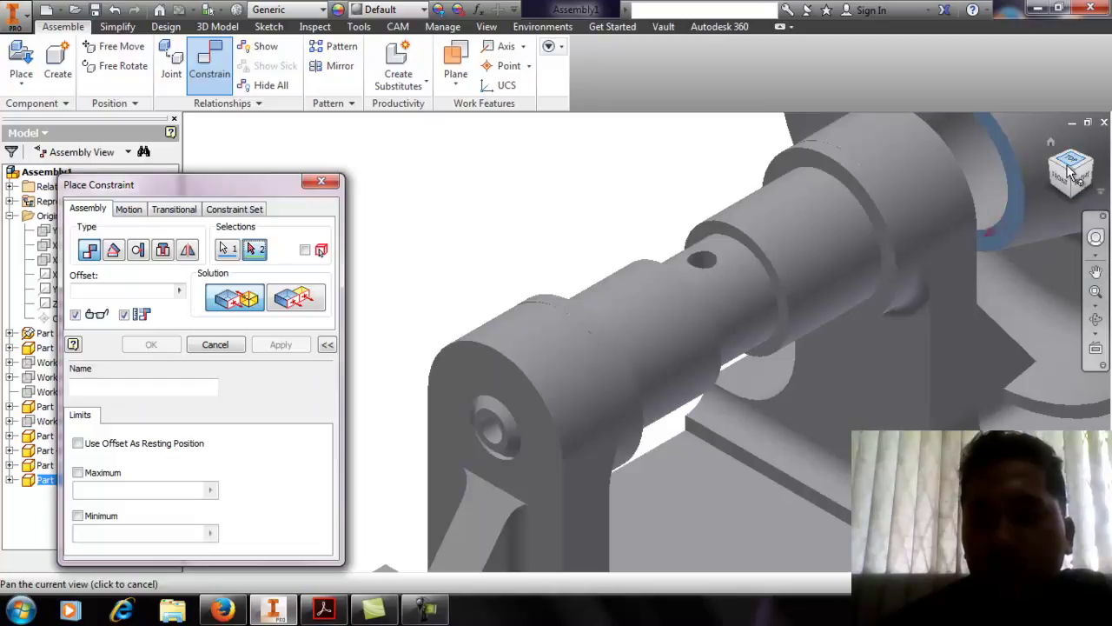
{"action": "left_click_drag", "start_coordinate": [1093, 169], "coordinate": [875, 254]}
{"action": "scroll", "coordinate": [574, 310], "scroll_direction": "down", "scroll_amount": 5}
{"action": "scroll", "coordinate": [574, 310], "scroll_direction": "up", "scroll_amount": 8}
{"action": "left_click", "coordinate": [562, 292]}
{"action": "scroll", "coordinate": [664, 296], "scroll_direction": "down", "scroll_amount": 5}
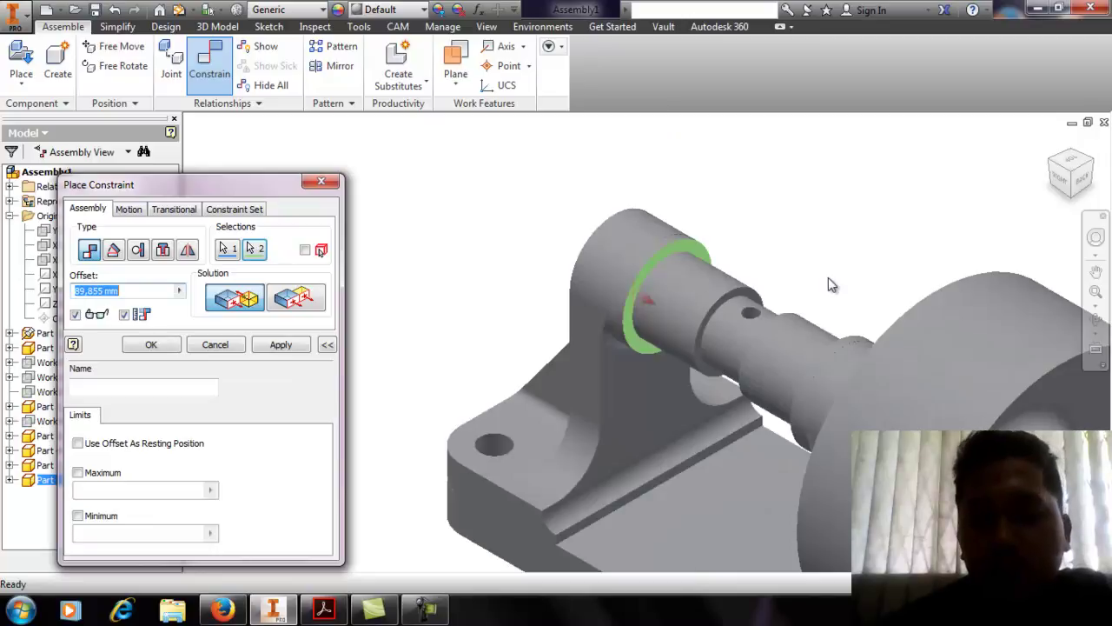
{"action": "left_click", "coordinate": [1054, 170]}
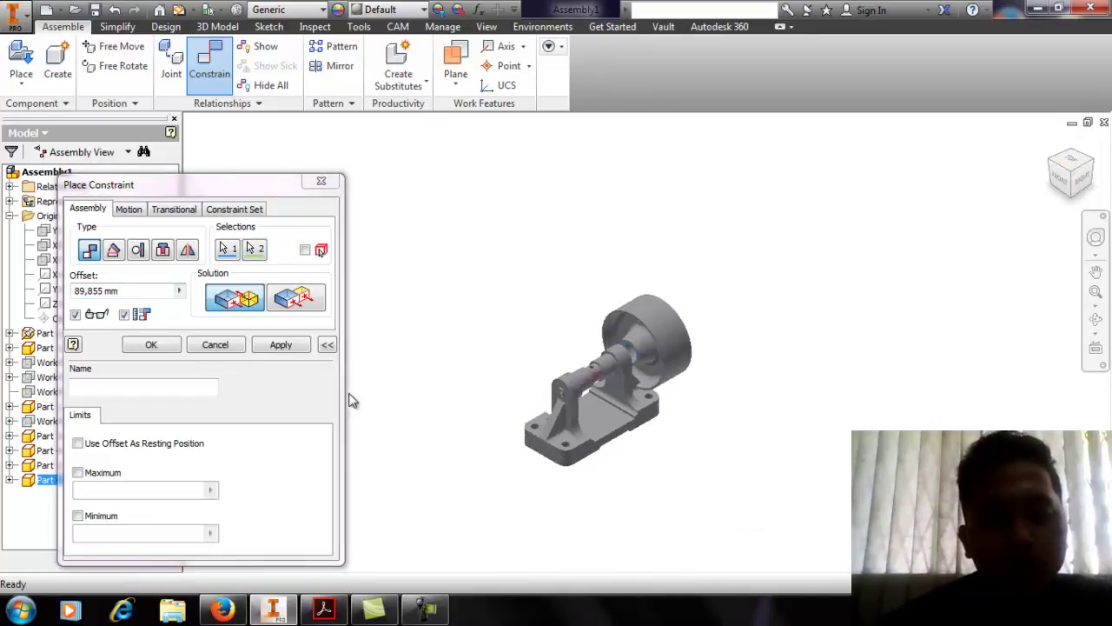
{"action": "double_click", "coordinate": [100, 291]}
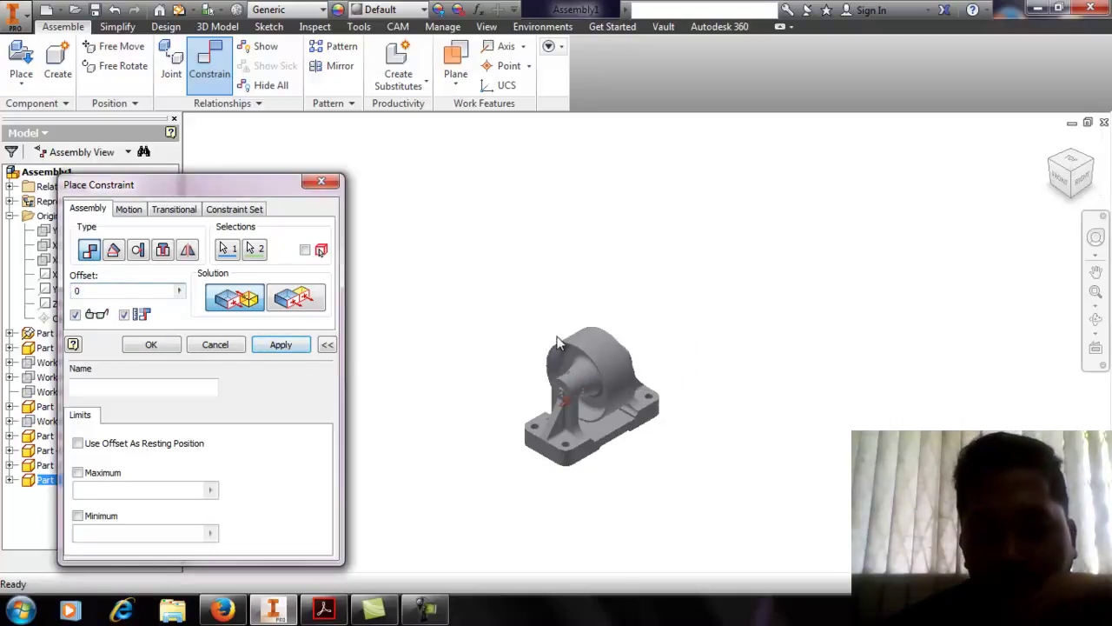
{"action": "scroll", "coordinate": [600, 342], "scroll_direction": "down", "scroll_amount": 5}
{"action": "scroll", "coordinate": [657, 359], "scroll_direction": "up", "scroll_amount": 5}
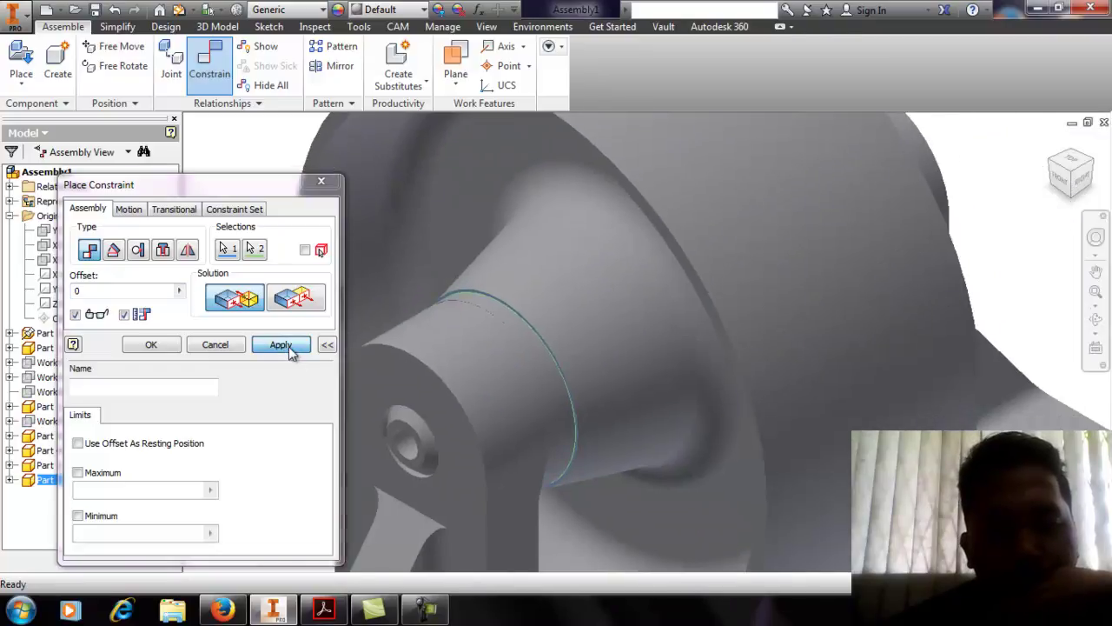
{"action": "left_click", "coordinate": [280, 345]}
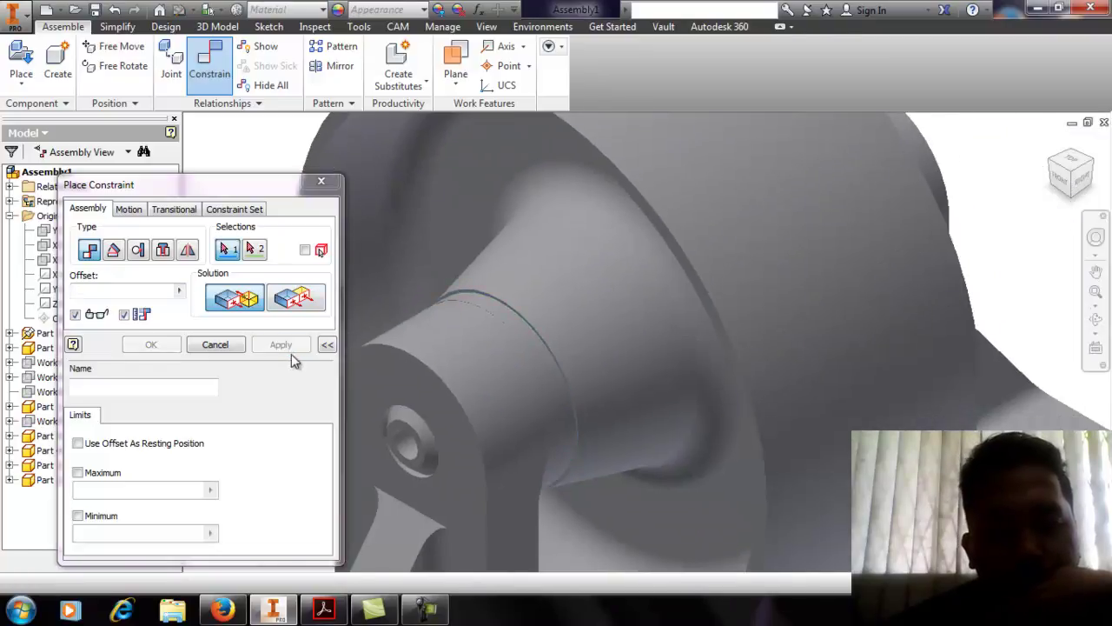
{"action": "left_click", "coordinate": [320, 181]}
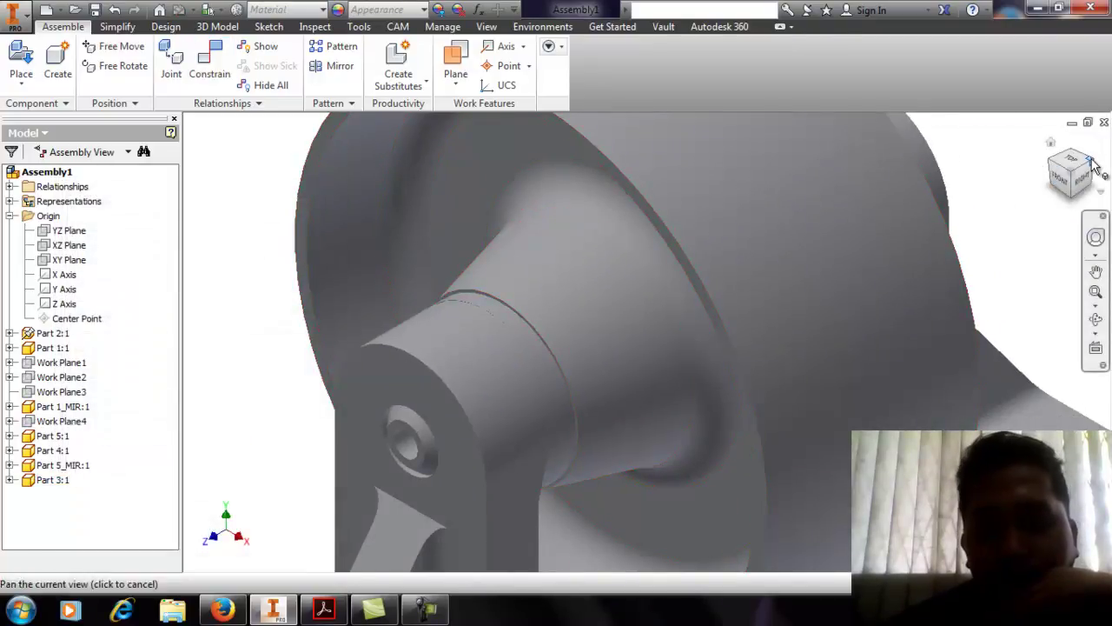
Examine how the wheel sits between the two supports, checking the hub and bushing contact on both sides
{"action": "scroll", "coordinate": [927, 218], "scroll_direction": "up", "scroll_amount": 5}
{"action": "scroll", "coordinate": [658, 330], "scroll_direction": "down", "scroll_amount": 7}
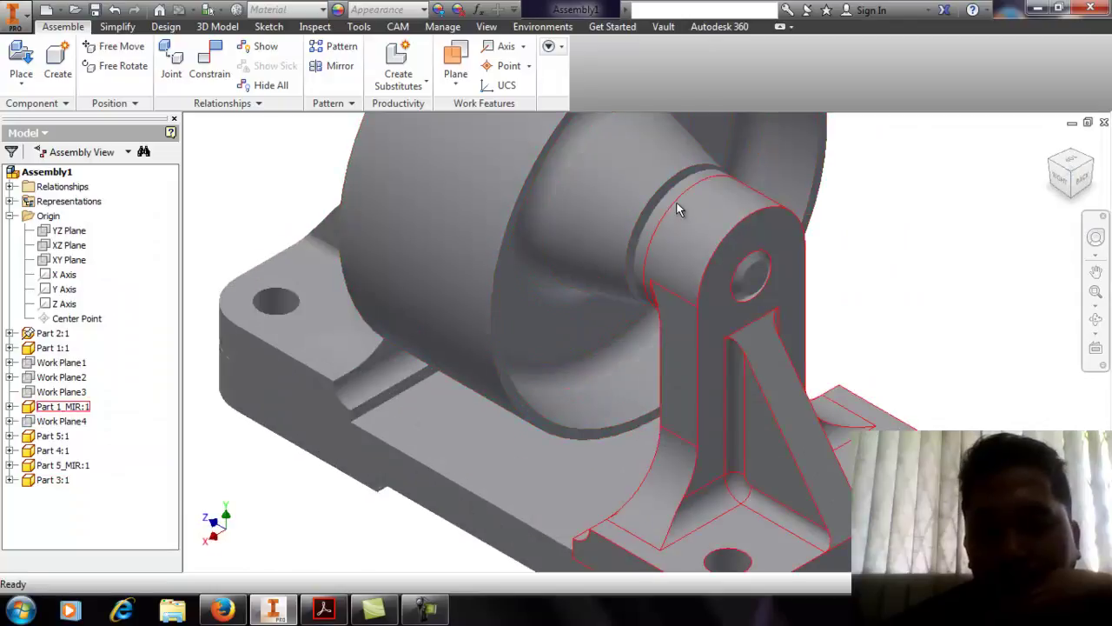
{"action": "left_click", "coordinate": [1052, 171]}
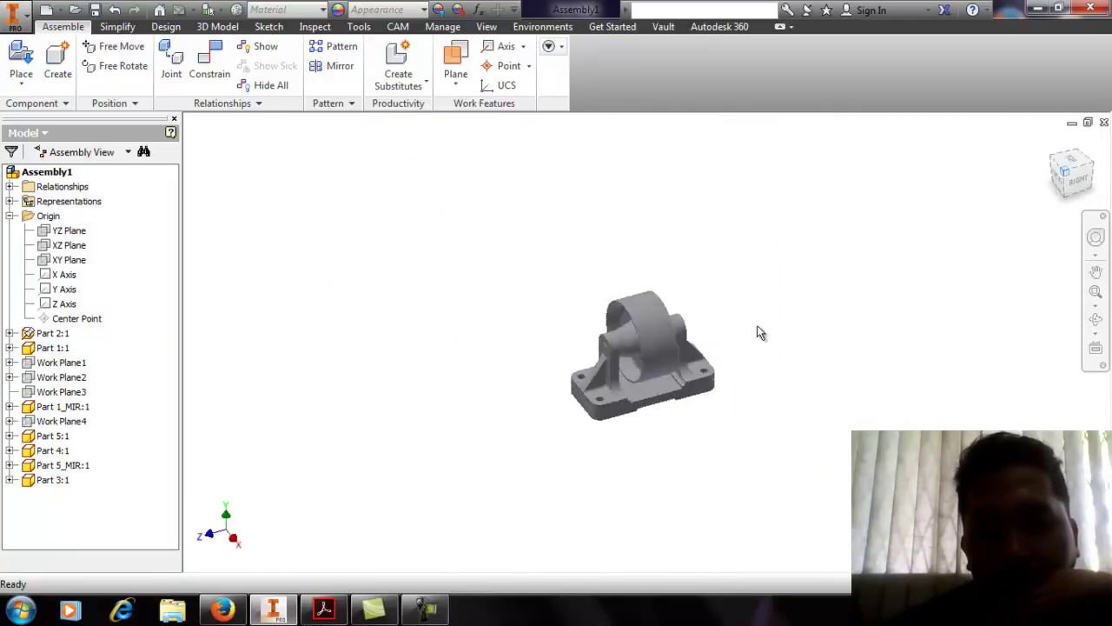
{"action": "scroll", "coordinate": [656, 342], "scroll_direction": "up", "scroll_amount": 2}
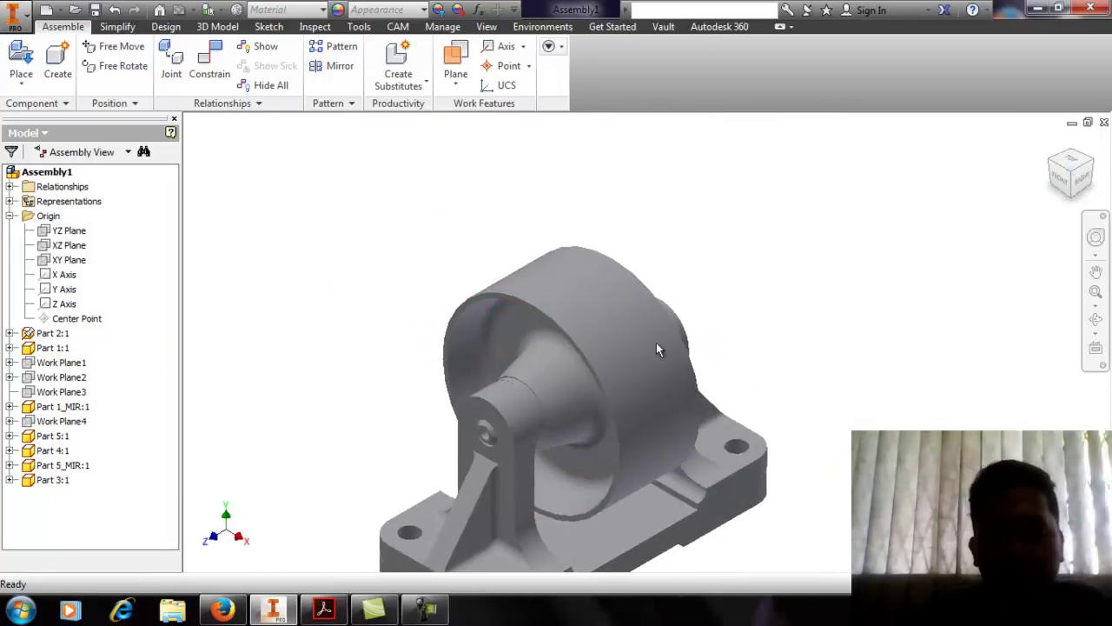
{"action": "middle_click_drag", "start_coordinate": [626, 347], "coordinate": [670, 270]}
{"action": "left_click", "coordinate": [687, 346]}
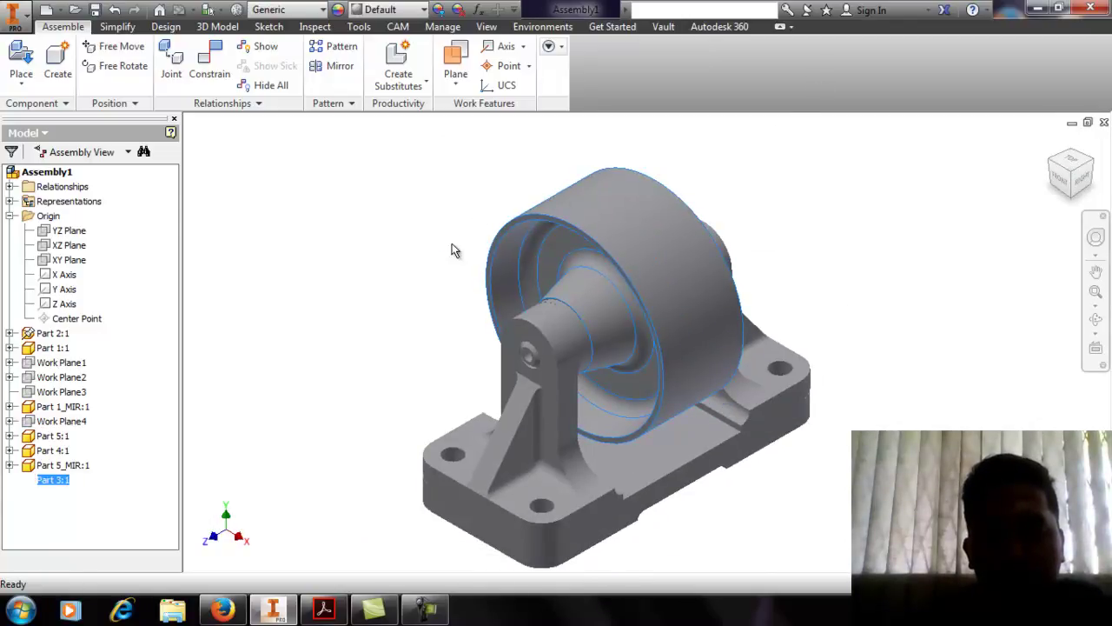
{"action": "left_click", "coordinate": [463, 437]}
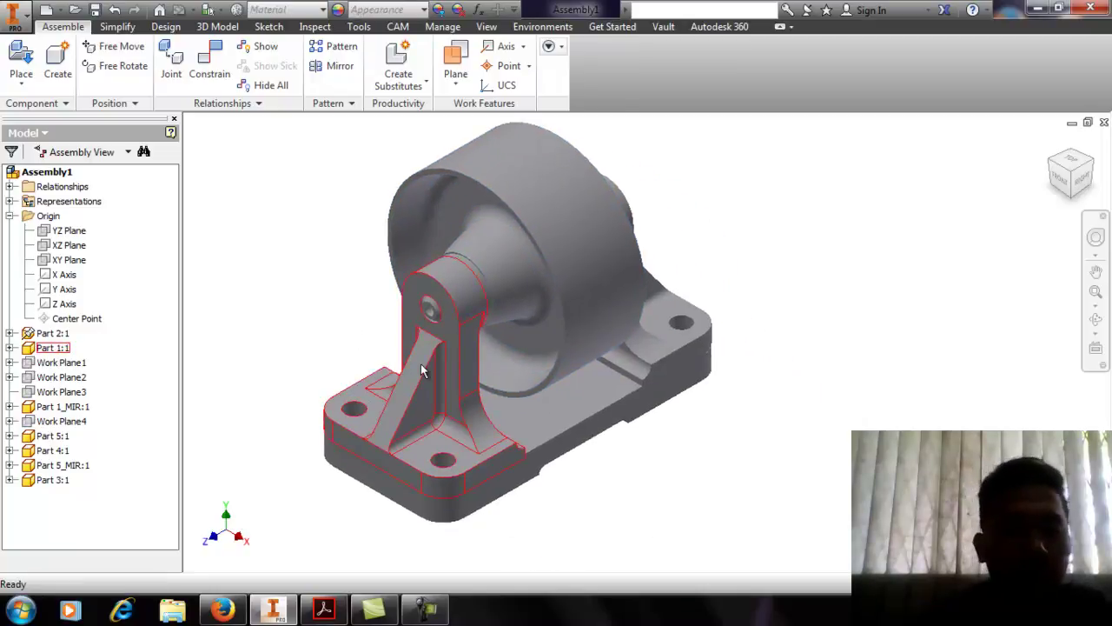
{"action": "left_click", "coordinate": [300, 300]}
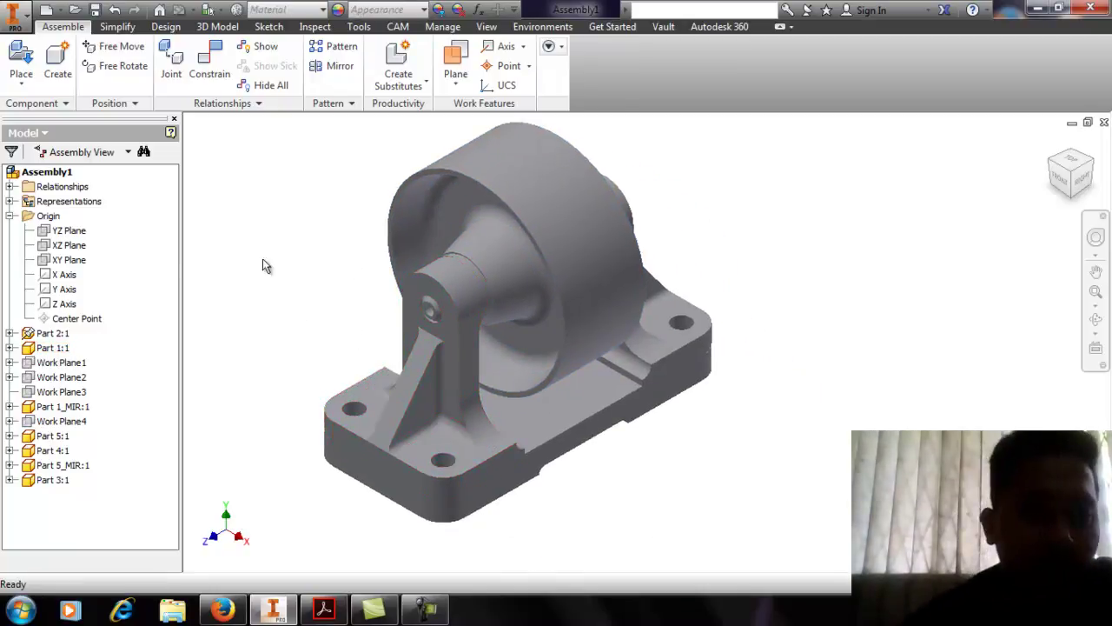
Open the bushing file Part 5 from the Tugas CAD World Skill folder
{"action": "left_click", "coordinate": [75, 10]}
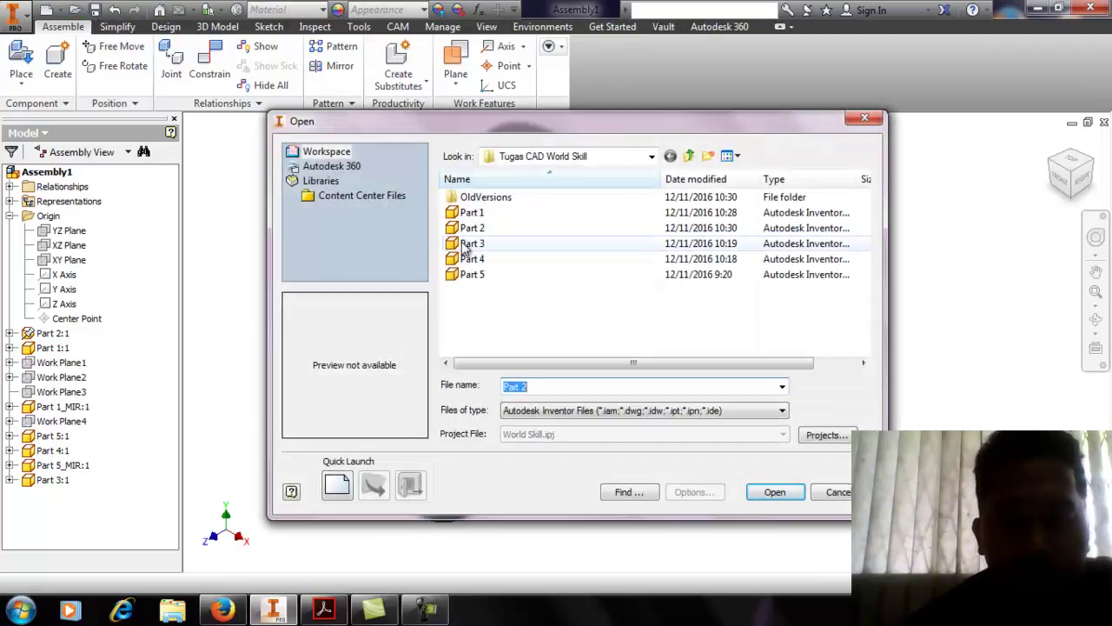
{"action": "left_click", "coordinate": [469, 244]}
{"action": "left_click", "coordinate": [483, 275]}
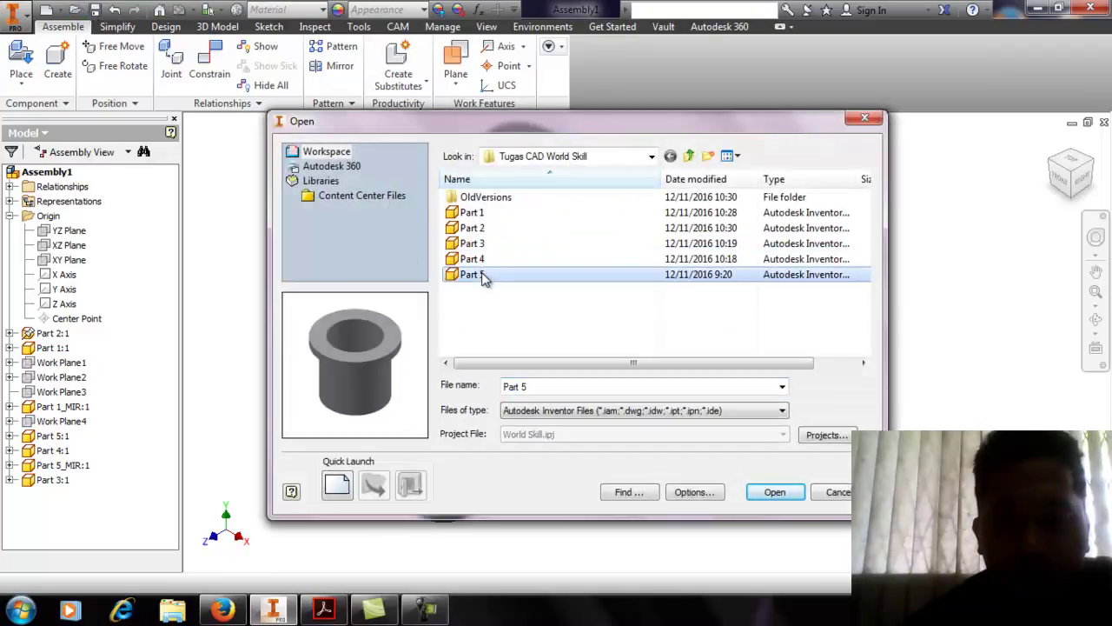
{"action": "left_click", "coordinate": [771, 492]}
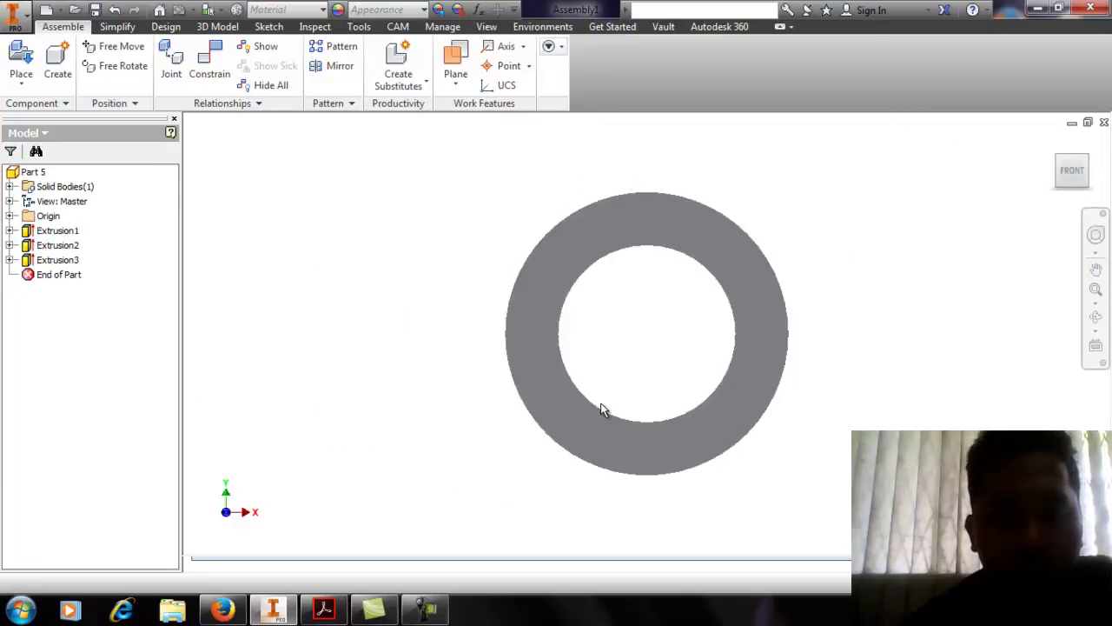
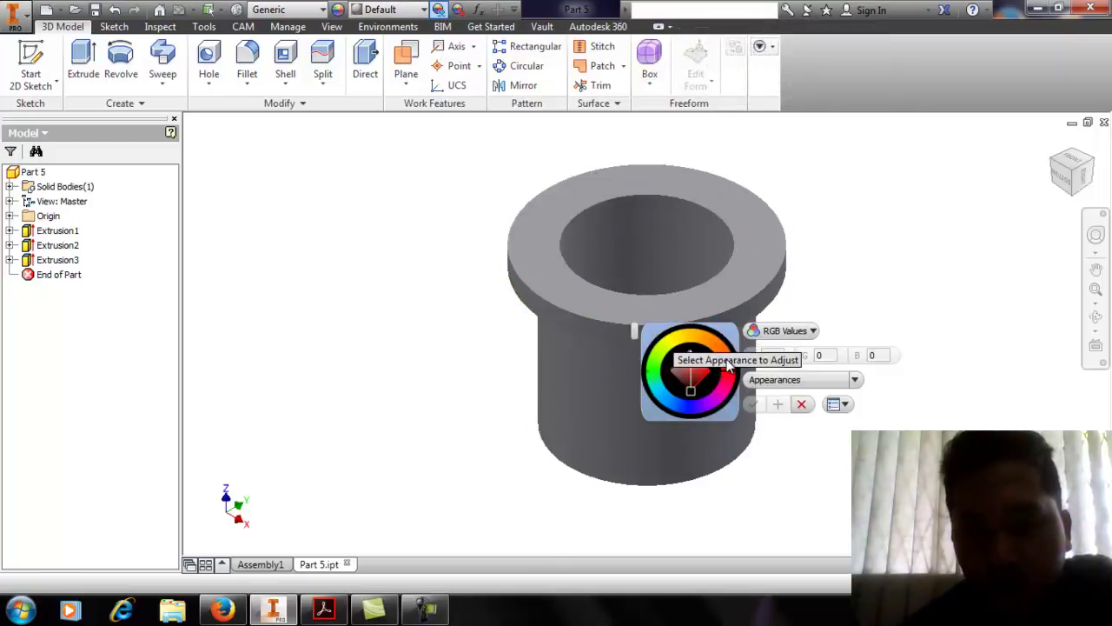
Adjust the appearance of the bushing's outer cylindrical face to orange, RGB 255, 119, 0
{"action": "middle_click_drag", "start_coordinate": [767, 238], "coordinate": [730, 228]}
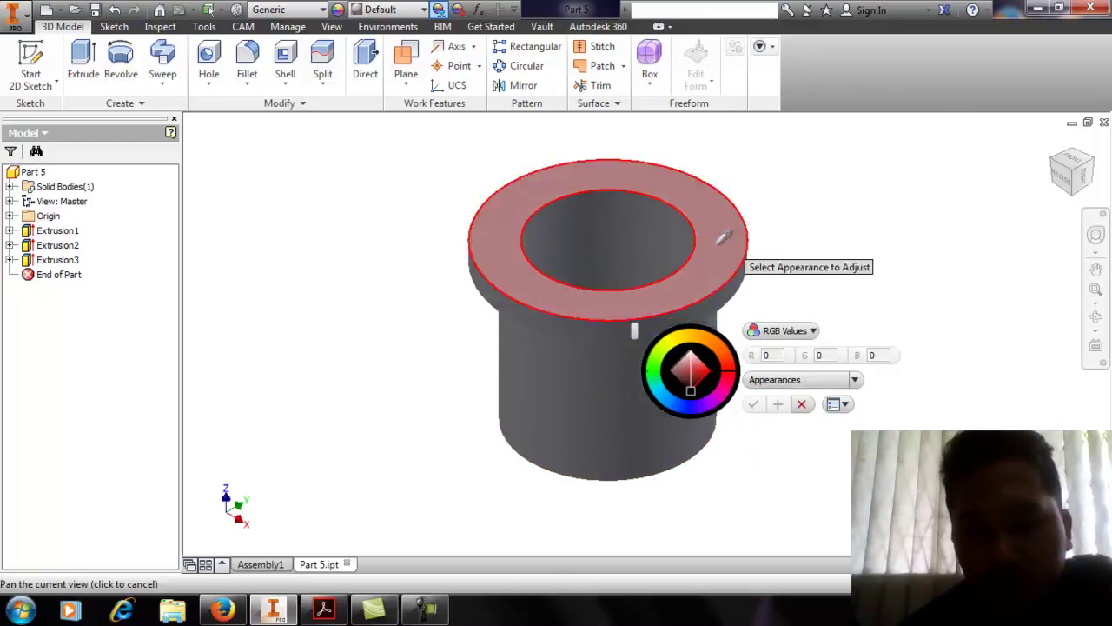
{"action": "left_click", "coordinate": [728, 354]}
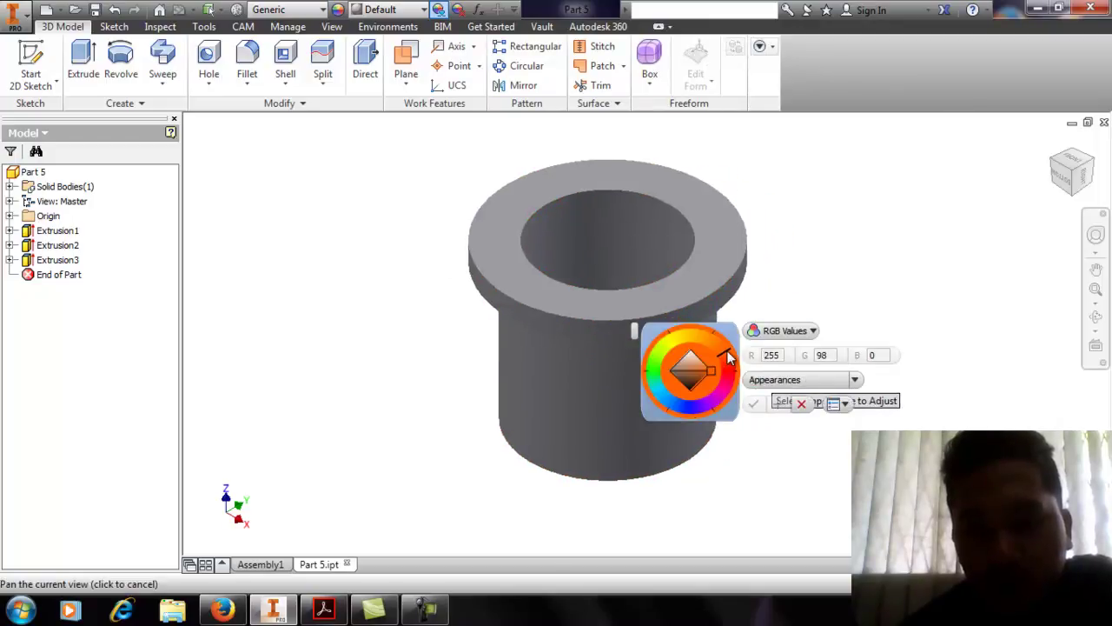
{"action": "left_click", "coordinate": [704, 287]}
{"action": "left_click", "coordinate": [549, 366]}
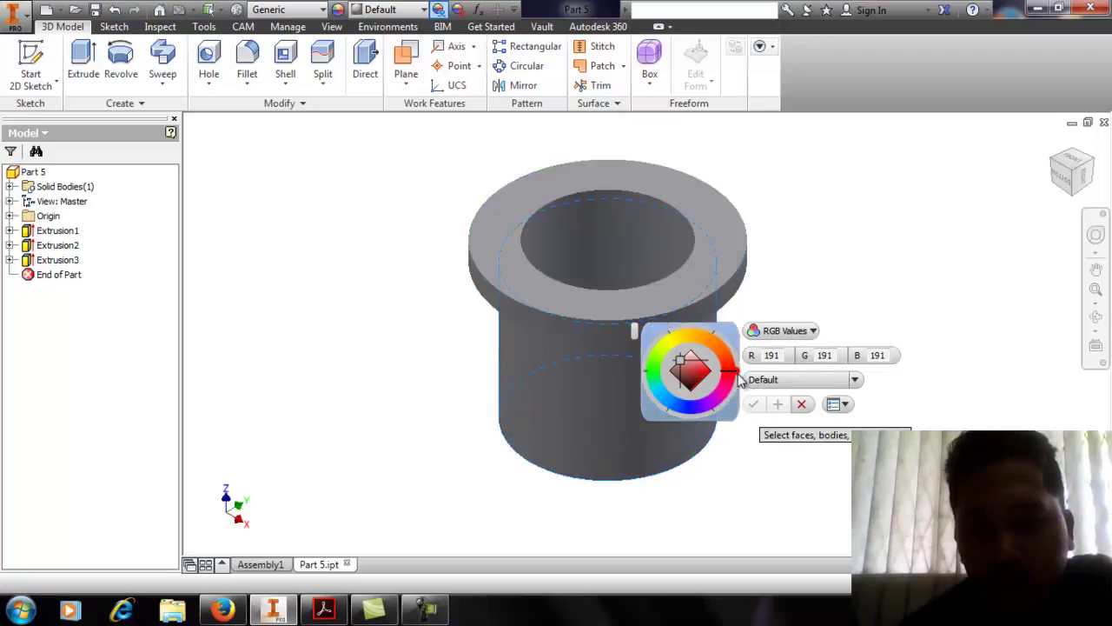
{"action": "left_click_drag", "start_coordinate": [732, 372], "coordinate": [727, 354]}
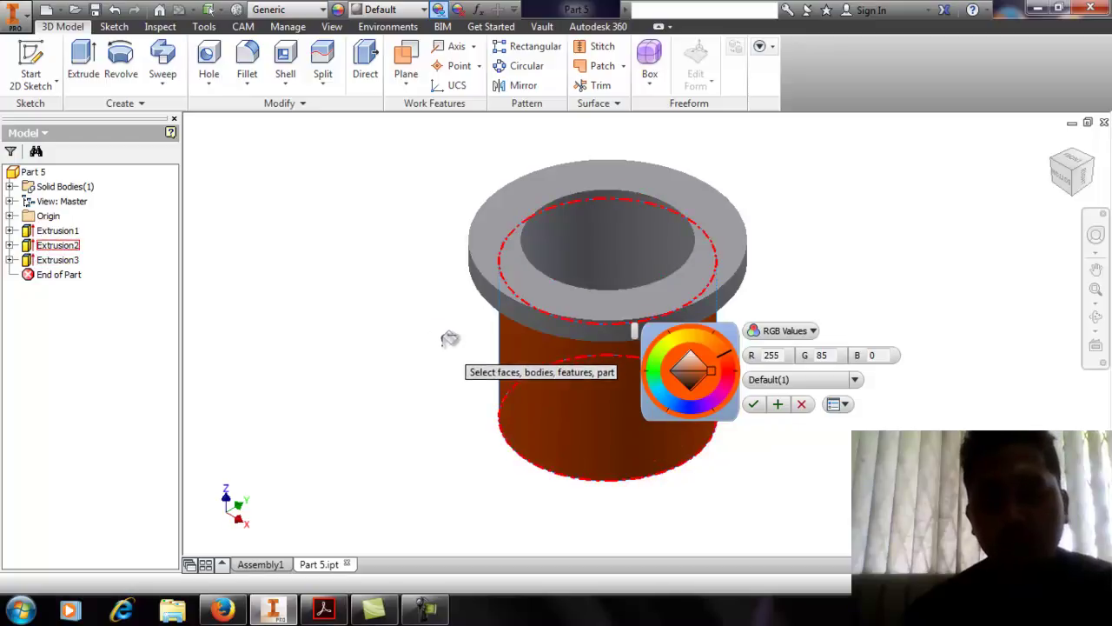
{"action": "left_click_drag", "start_coordinate": [729, 354], "coordinate": [718, 348]}
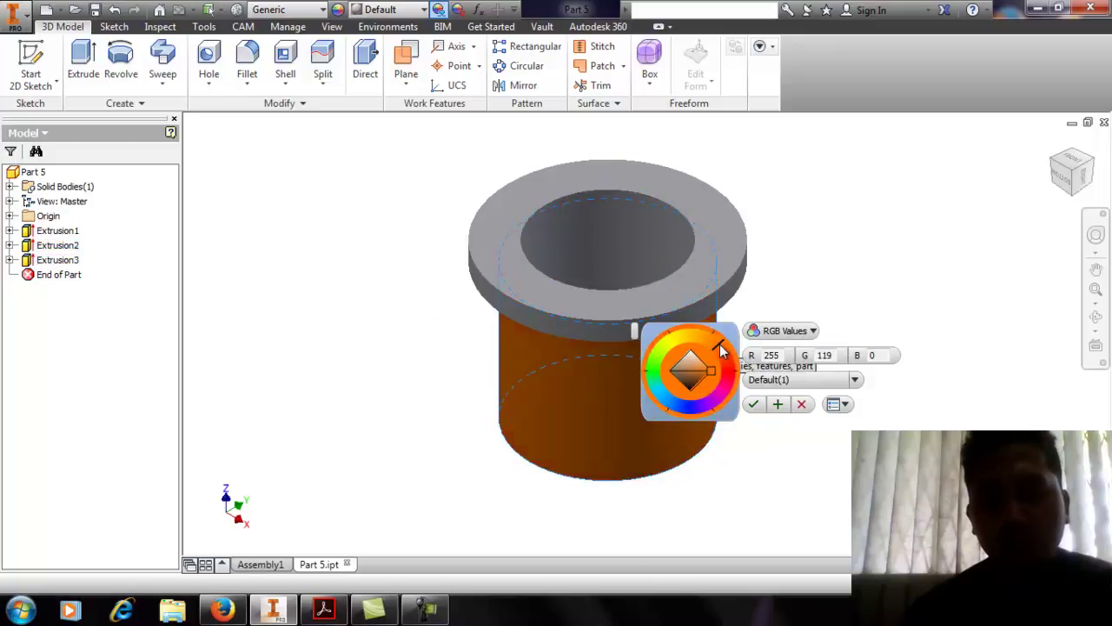
Apply the orange appearance to the bushing's flange, body and bore faces, and save and close Part 5
{"action": "left_click", "coordinate": [700, 280]}
{"action": "left_click", "coordinate": [721, 300]}
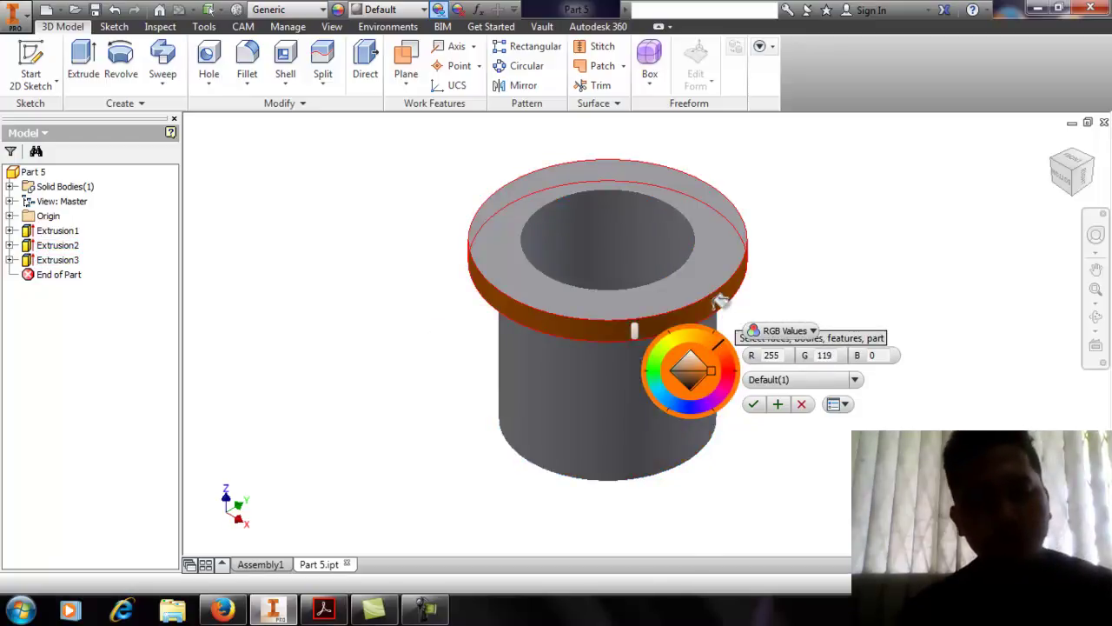
{"action": "left_click", "coordinate": [724, 273]}
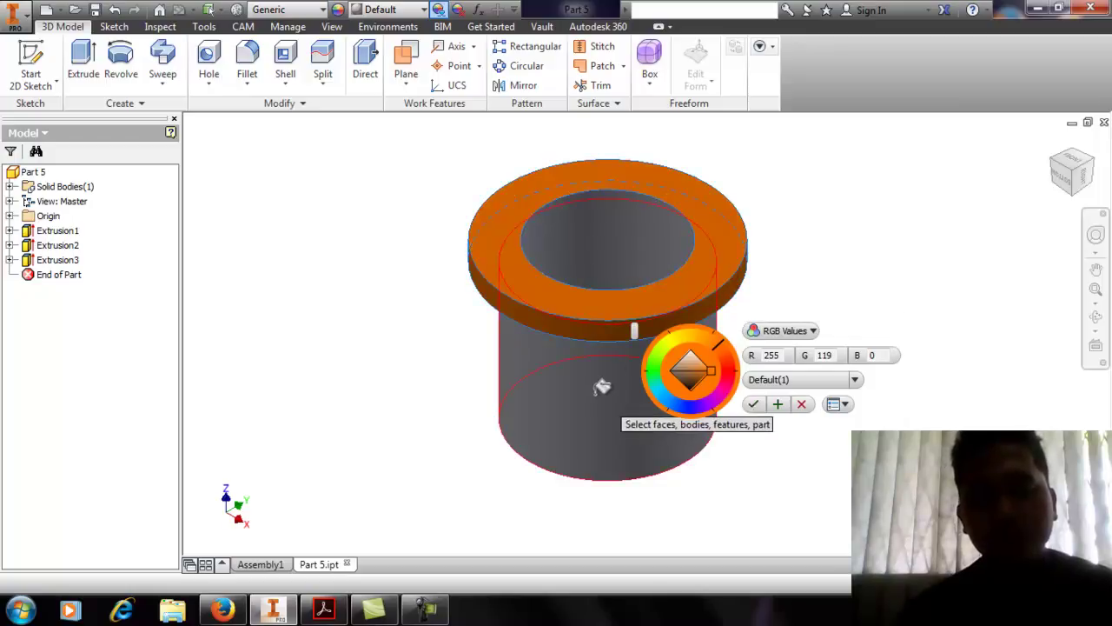
{"action": "left_click", "coordinate": [603, 374]}
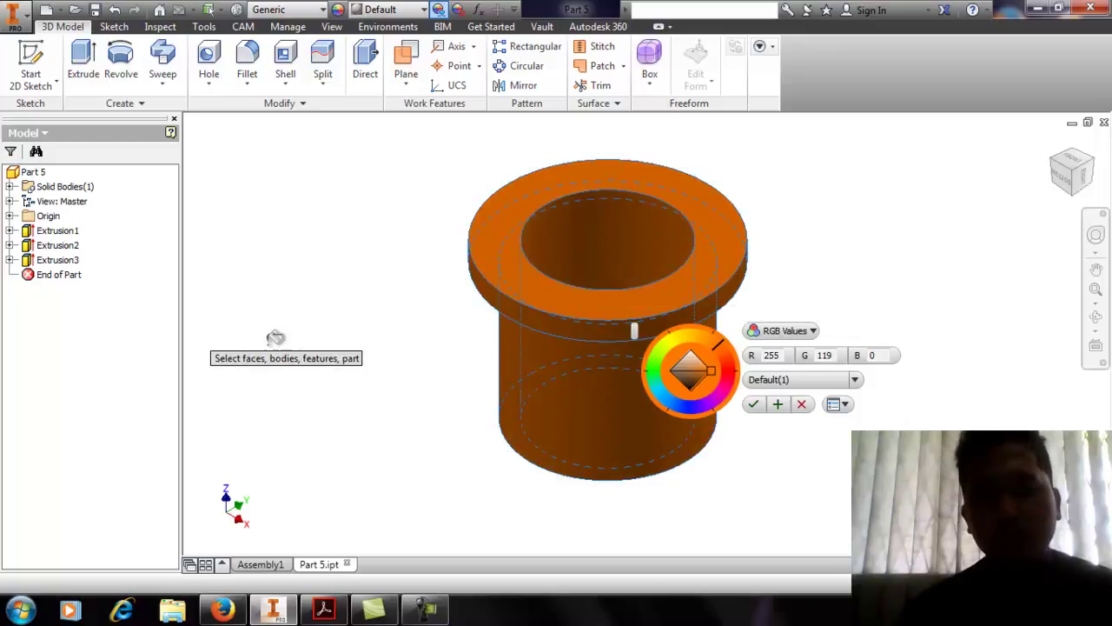
{"action": "left_click", "coordinate": [753, 404]}
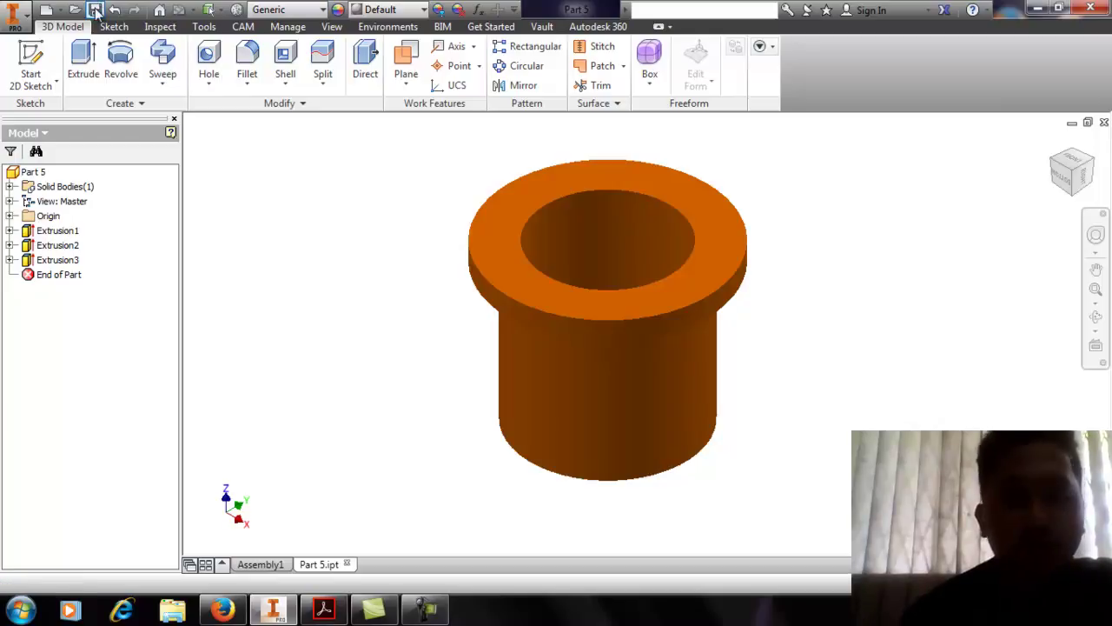
{"action": "left_click", "coordinate": [1104, 122]}
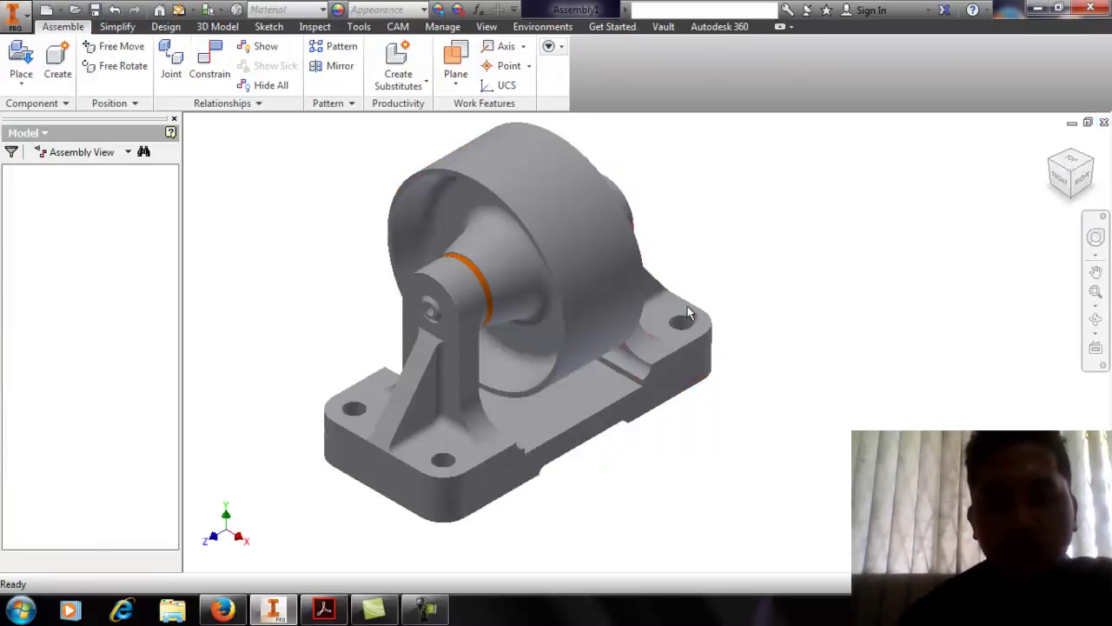
Compare the mirrored bushing at the rear support with the recoloured bushing at the front support
{"action": "left_click", "coordinate": [1096, 170]}
{"action": "scroll", "coordinate": [646, 356], "scroll_direction": "up", "scroll_amount": 6}
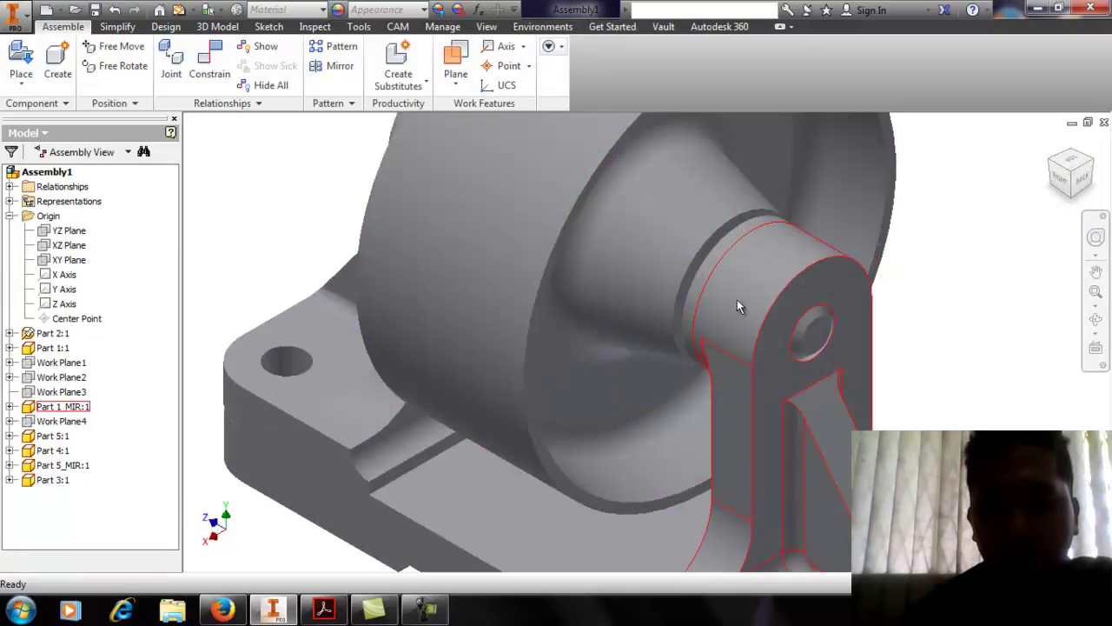
{"action": "middle_click_drag", "start_coordinate": [764, 289], "coordinate": [720, 295]}
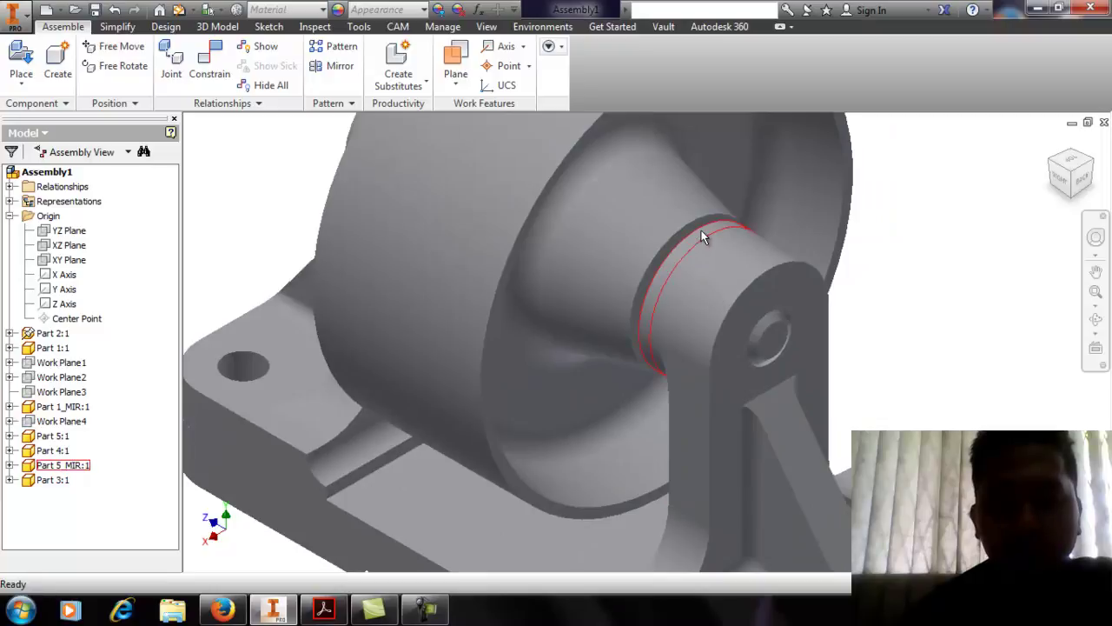
{"action": "middle_click_drag", "start_coordinate": [701, 229], "coordinate": [659, 283]}
{"action": "scroll", "coordinate": [641, 332], "scroll_direction": "down", "scroll_amount": 3}
{"action": "middle_click_drag", "start_coordinate": [641, 333], "coordinate": [602, 297]}
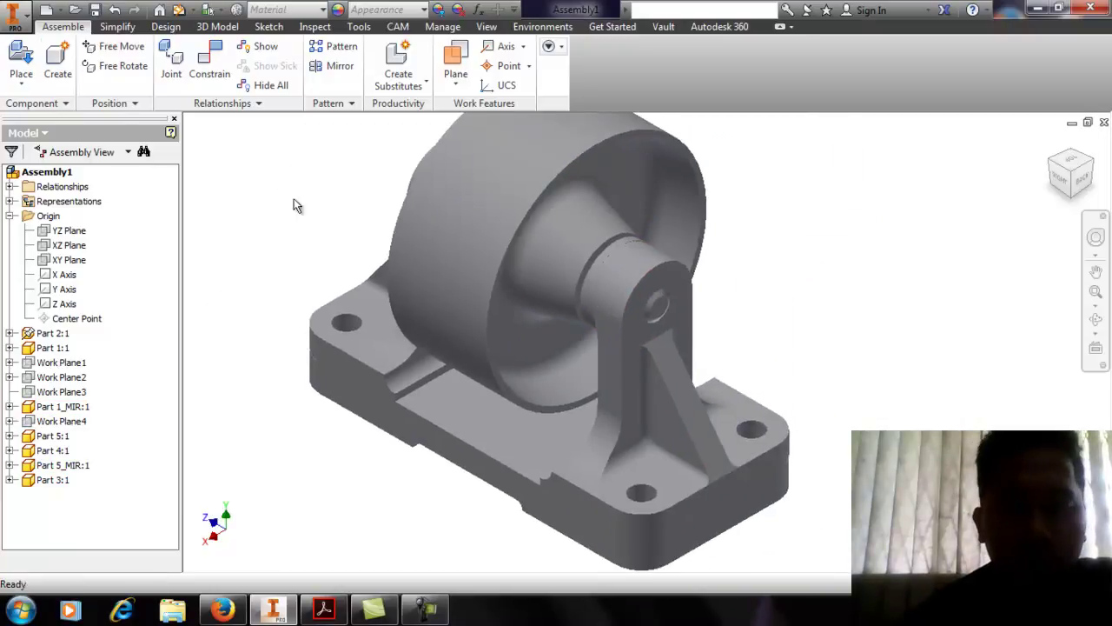
{"action": "left_click", "coordinate": [612, 251]}
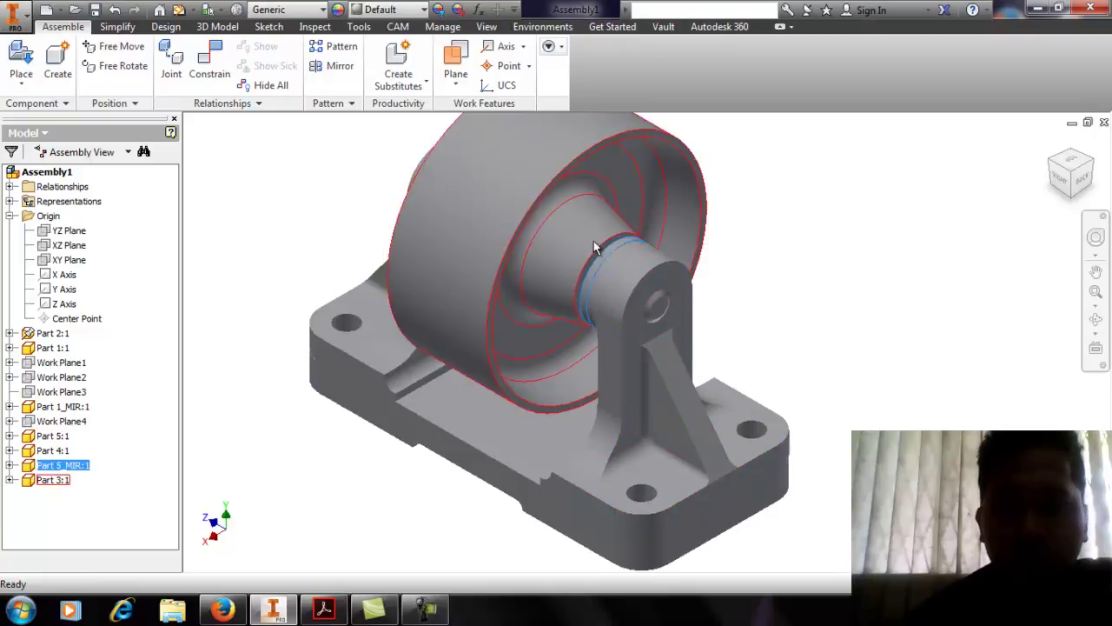
{"action": "left_click_drag", "start_coordinate": [1054, 169], "coordinate": [521, 373]}
{"action": "scroll", "coordinate": [541, 377], "scroll_direction": "up", "scroll_amount": 5}
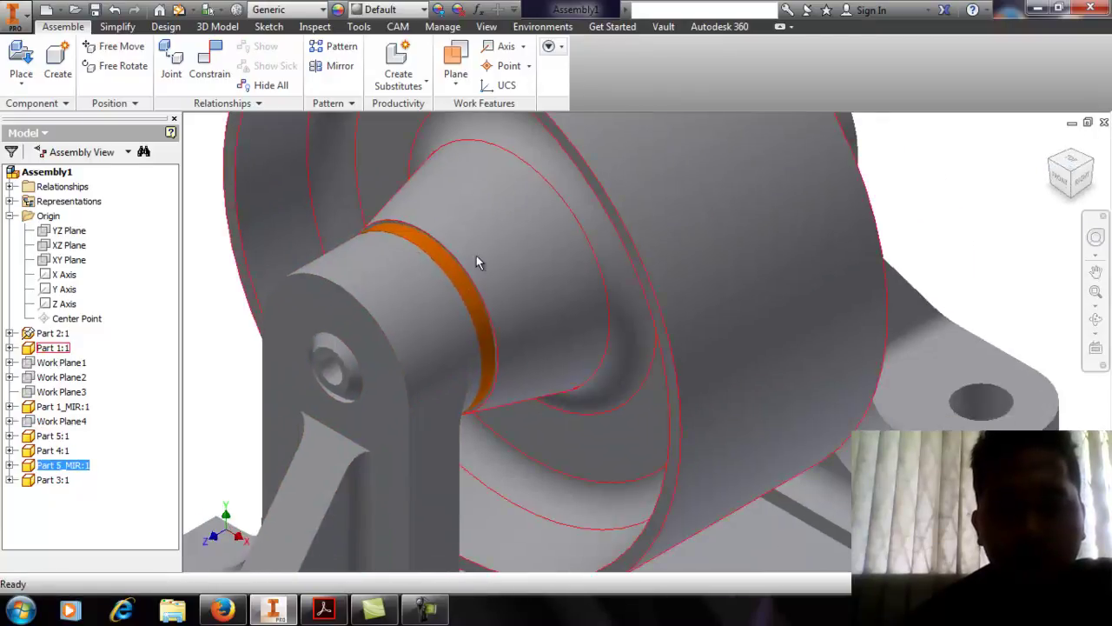
{"action": "key", "text": "F6"}
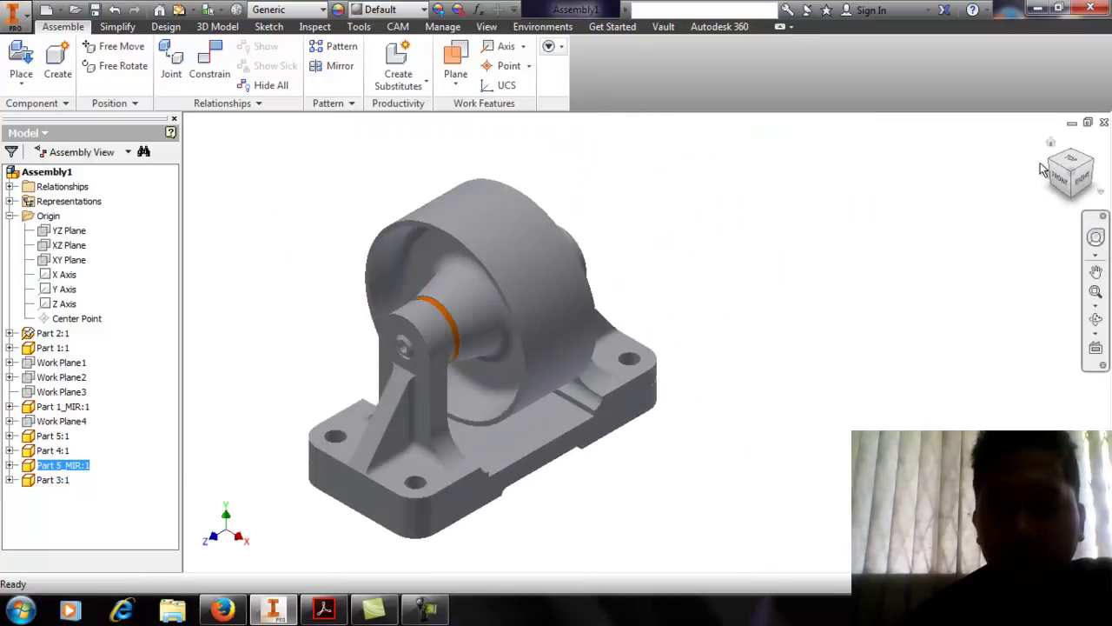
Adjust the appearance of the mirrored bushing Part 5_MIR at the rear support to orange, RGB 255, 102, 0
{"action": "left_click_drag", "start_coordinate": [1099, 169], "coordinate": [807, 286]}
{"action": "scroll", "coordinate": [651, 283], "scroll_direction": "up", "scroll_amount": 5}
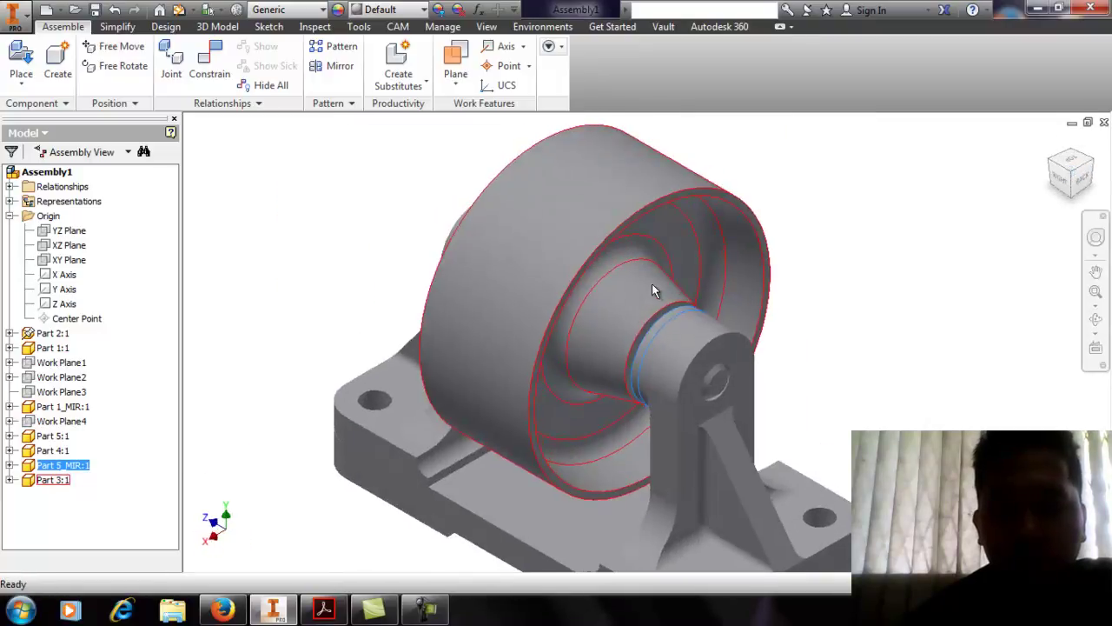
{"action": "left_click", "coordinate": [667, 325]}
{"action": "left_click", "coordinate": [441, 9]}
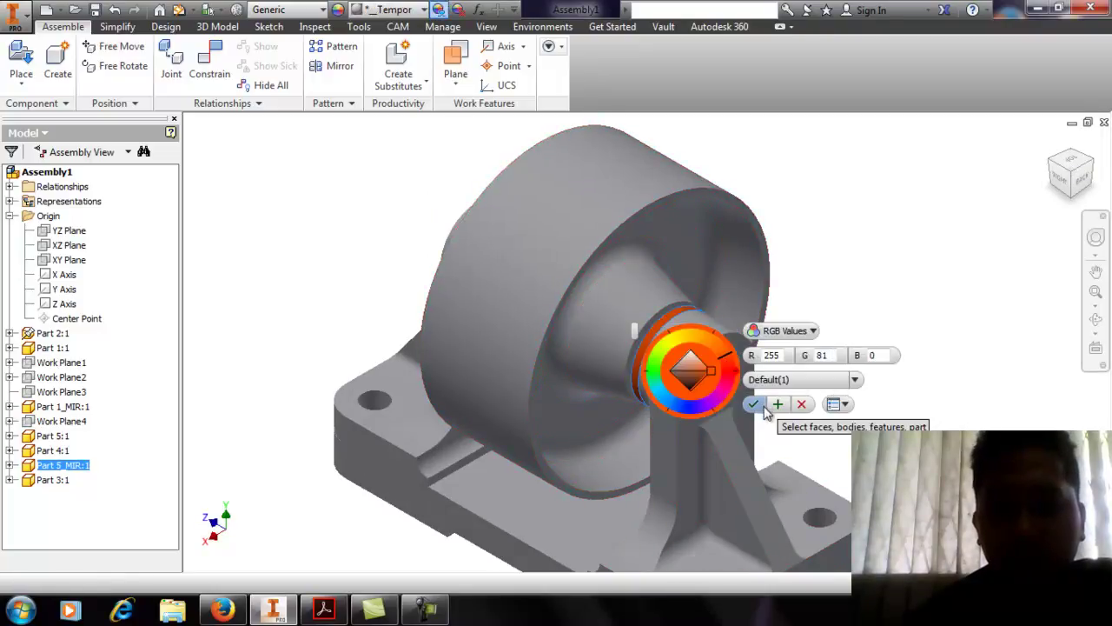
{"action": "left_click", "coordinate": [722, 356]}
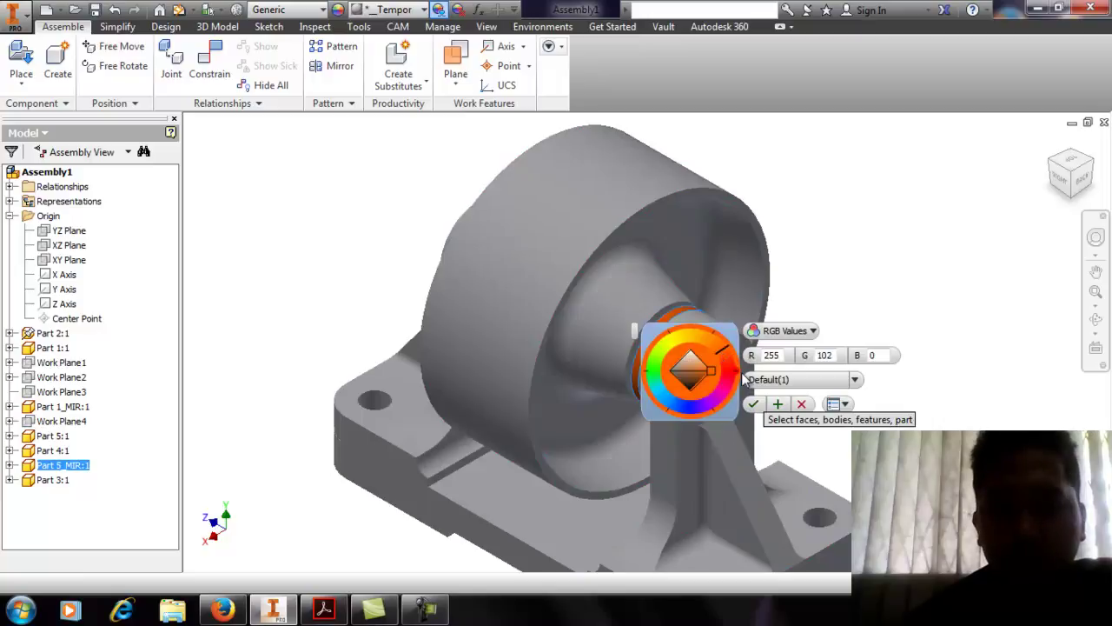
{"action": "left_click", "coordinate": [754, 405]}
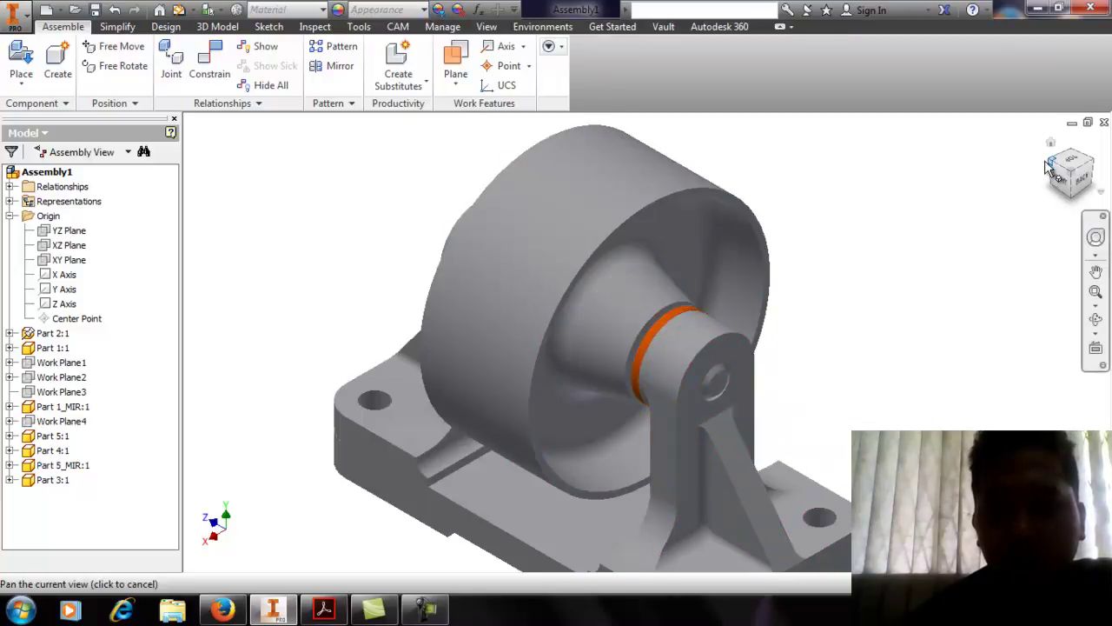
Readjust the mirrored bushing's appearance tint to a lighter orange, RGB 255, 136, 0
{"action": "left_click", "coordinate": [1051, 142]}
{"action": "scroll", "coordinate": [611, 354], "scroll_direction": "down", "scroll_amount": 6}
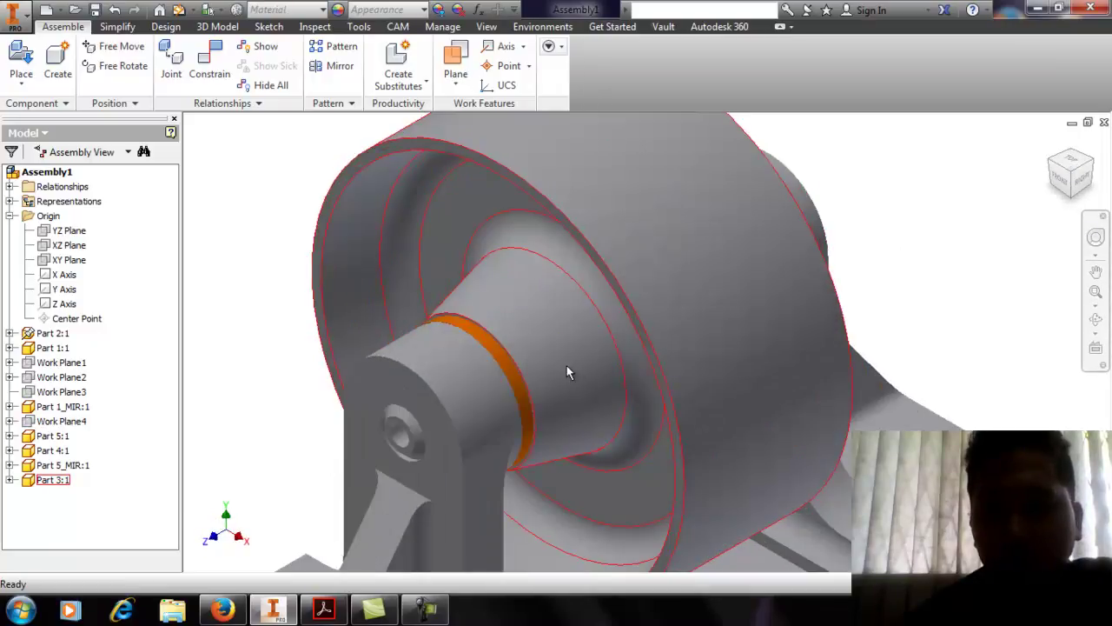
{"action": "left_click", "coordinate": [1093, 165]}
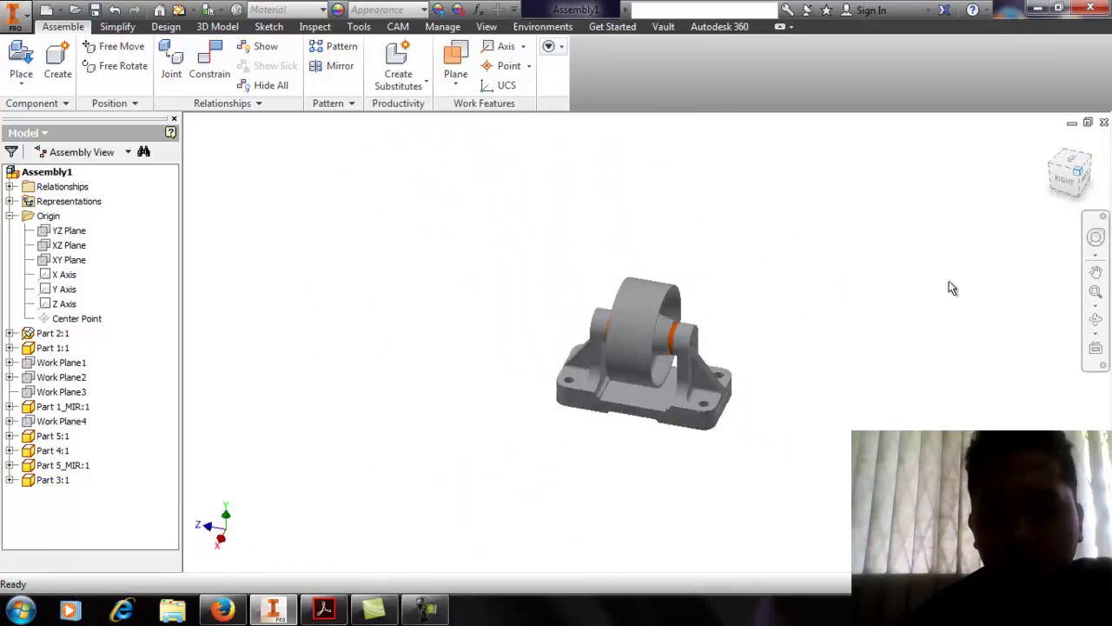
{"action": "scroll", "coordinate": [681, 300], "scroll_direction": "down", "scroll_amount": 8}
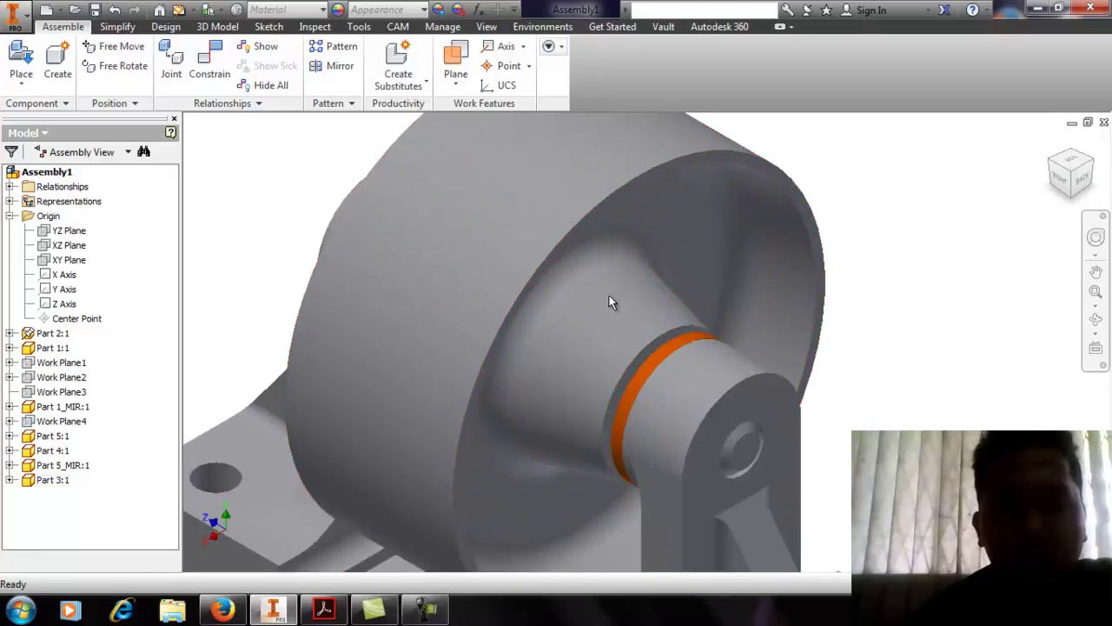
{"action": "left_click", "coordinate": [445, 11]}
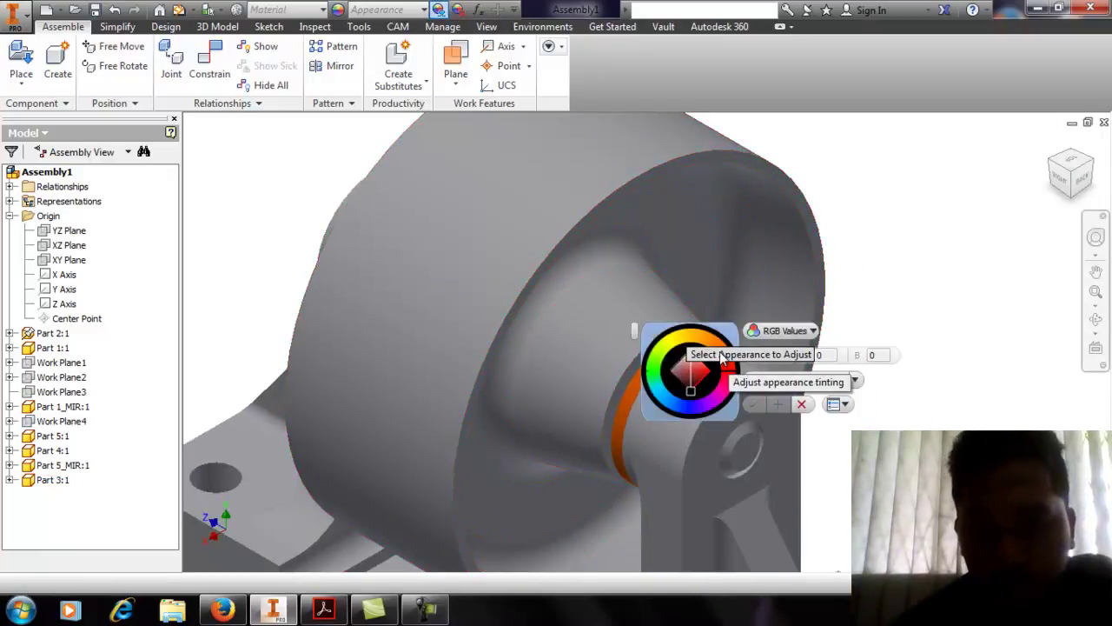
{"action": "left_click", "coordinate": [640, 409]}
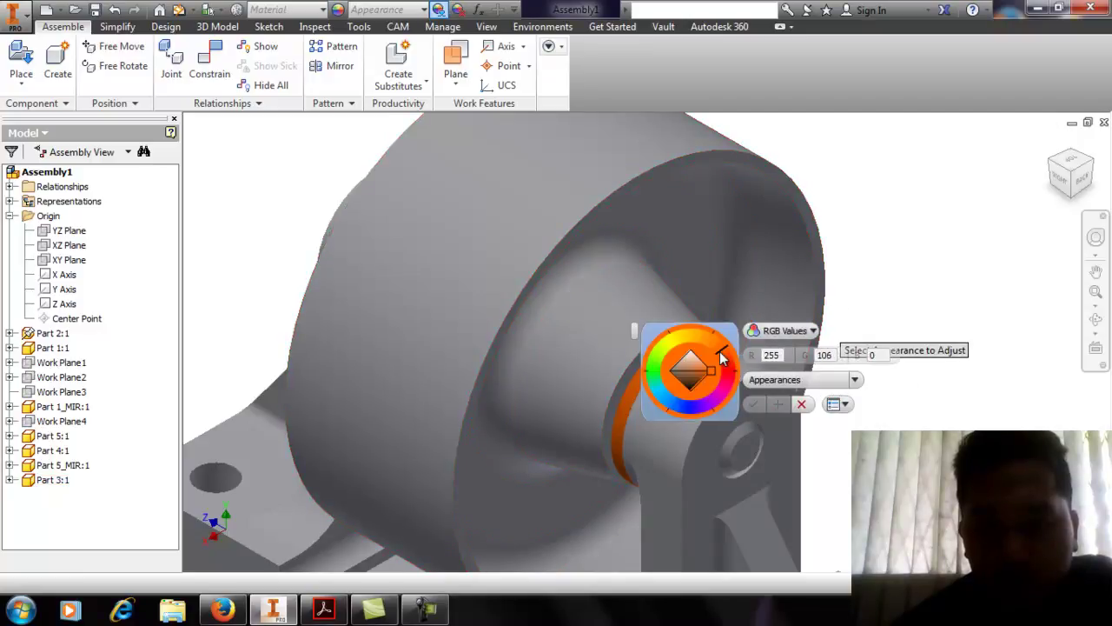
{"action": "left_click", "coordinate": [688, 385]}
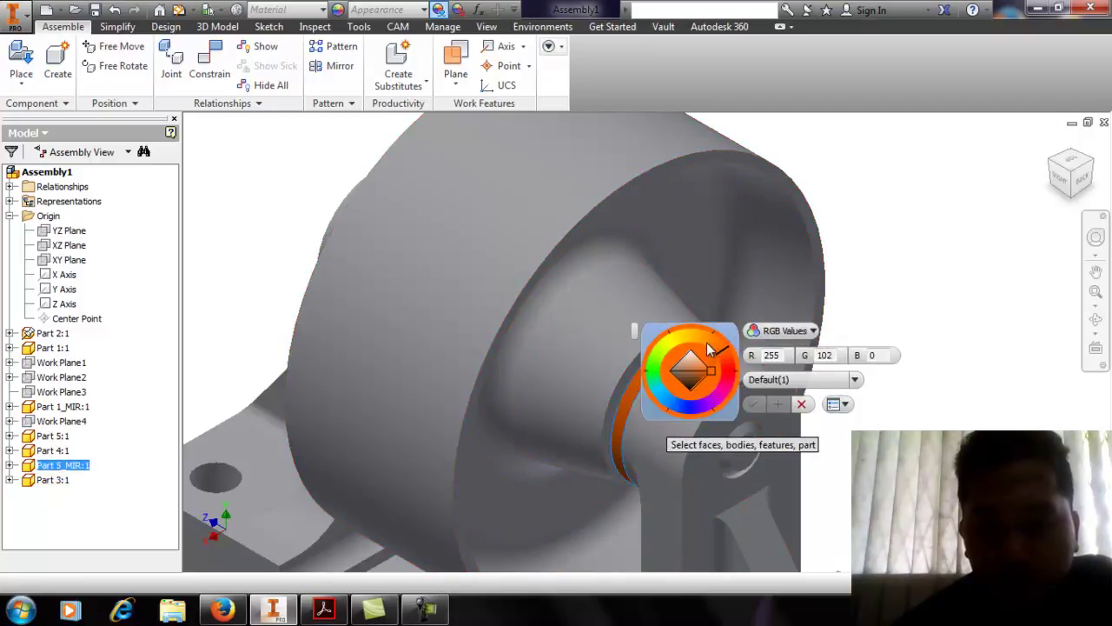
{"action": "left_click_drag", "start_coordinate": [705, 342], "coordinate": [641, 393]}
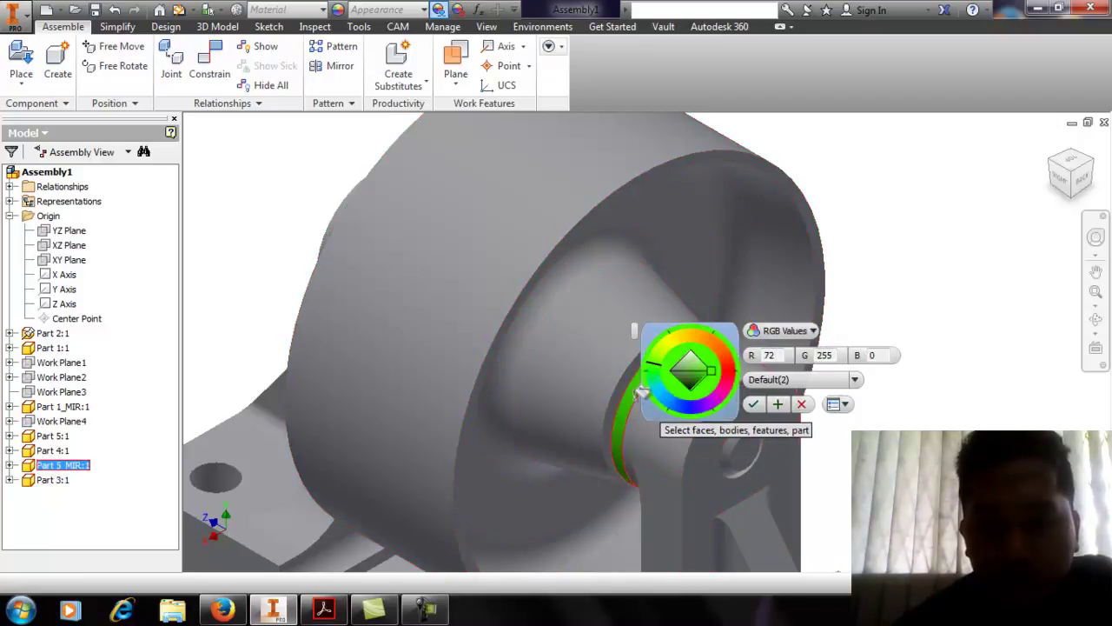
{"action": "left_click", "coordinate": [721, 350]}
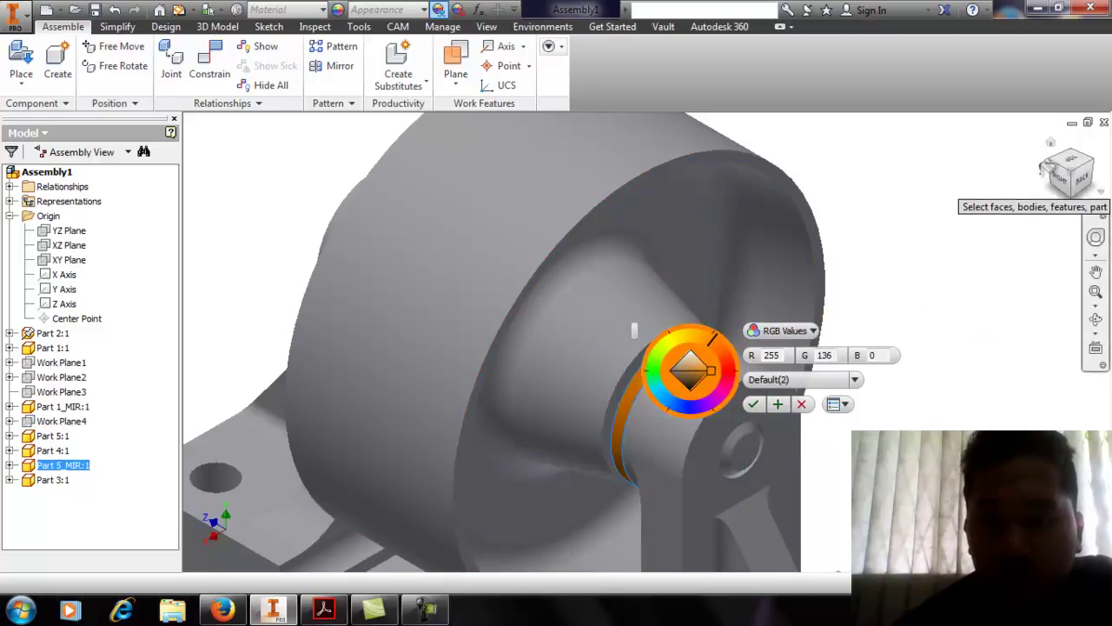
Apply the lighter orange tint, RGB 255, 136, 0, to the bushing Part 5 at the front support
{"action": "left_click", "coordinate": [1058, 170]}
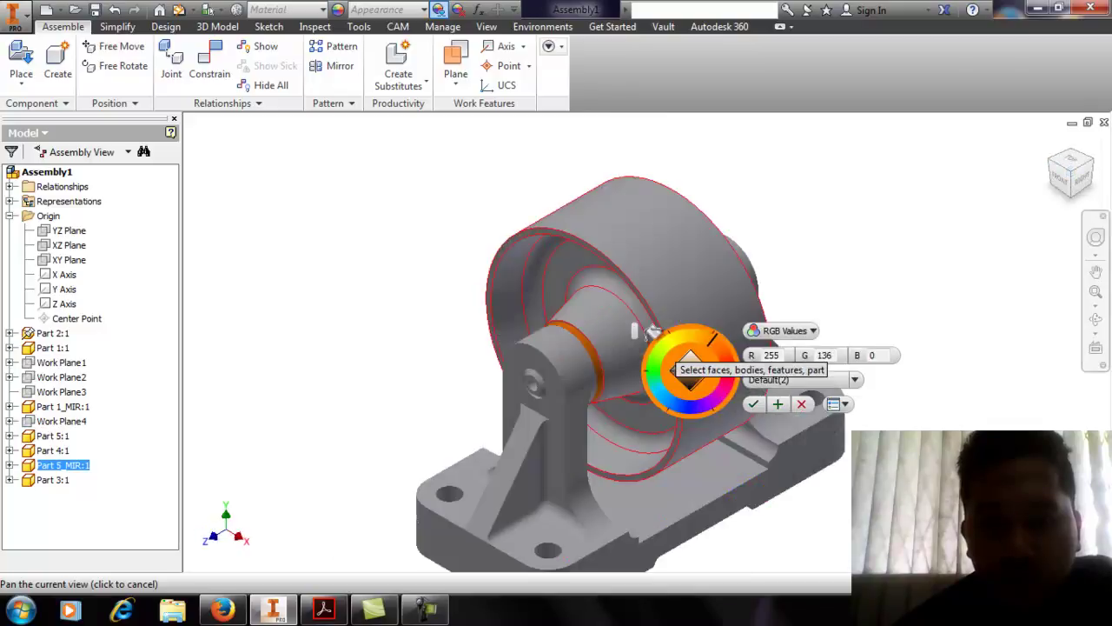
{"action": "scroll", "coordinate": [599, 335], "scroll_direction": "down", "scroll_amount": 5}
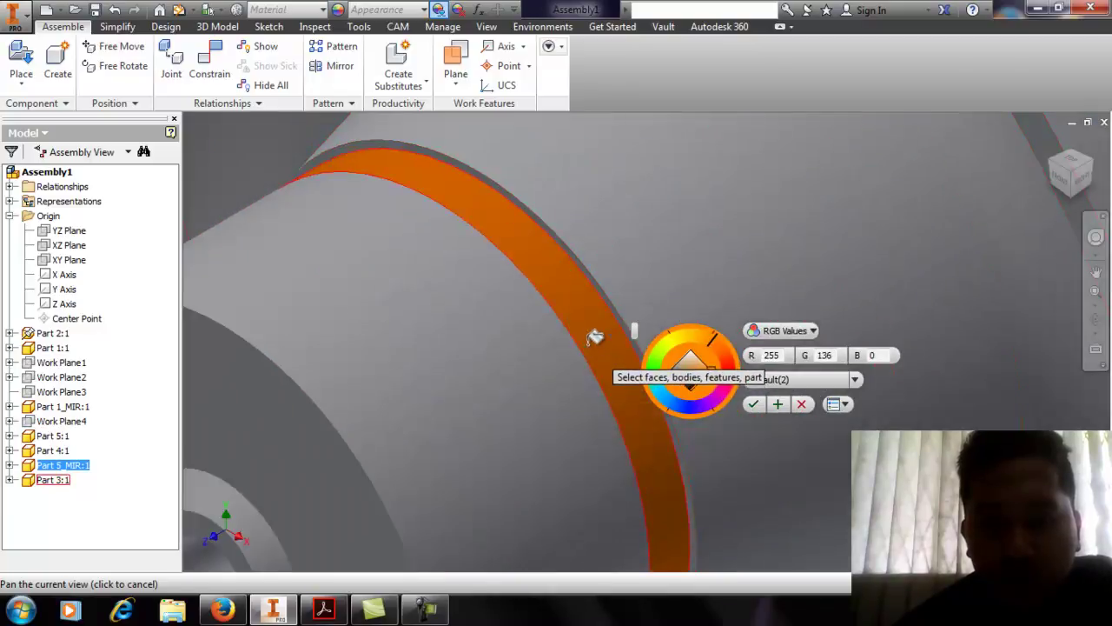
{"action": "scroll", "coordinate": [605, 333], "scroll_direction": "up", "scroll_amount": 5}
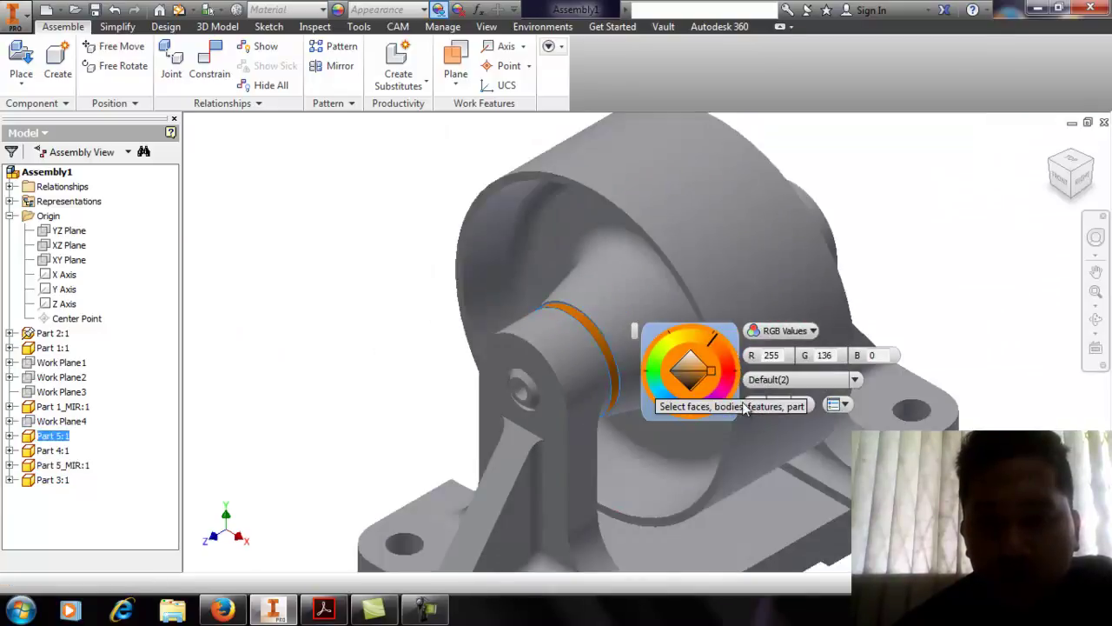
{"action": "left_click", "coordinate": [754, 404]}
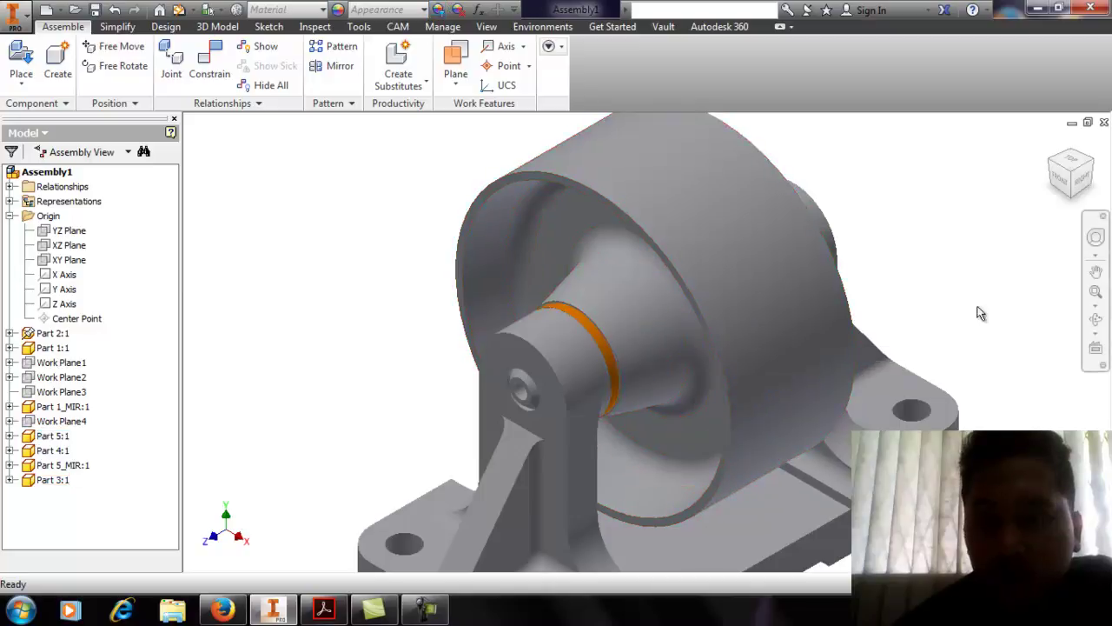
Compare the orange shades of the front and rear bushings from several viewing angles
{"action": "left_click", "coordinate": [1095, 163]}
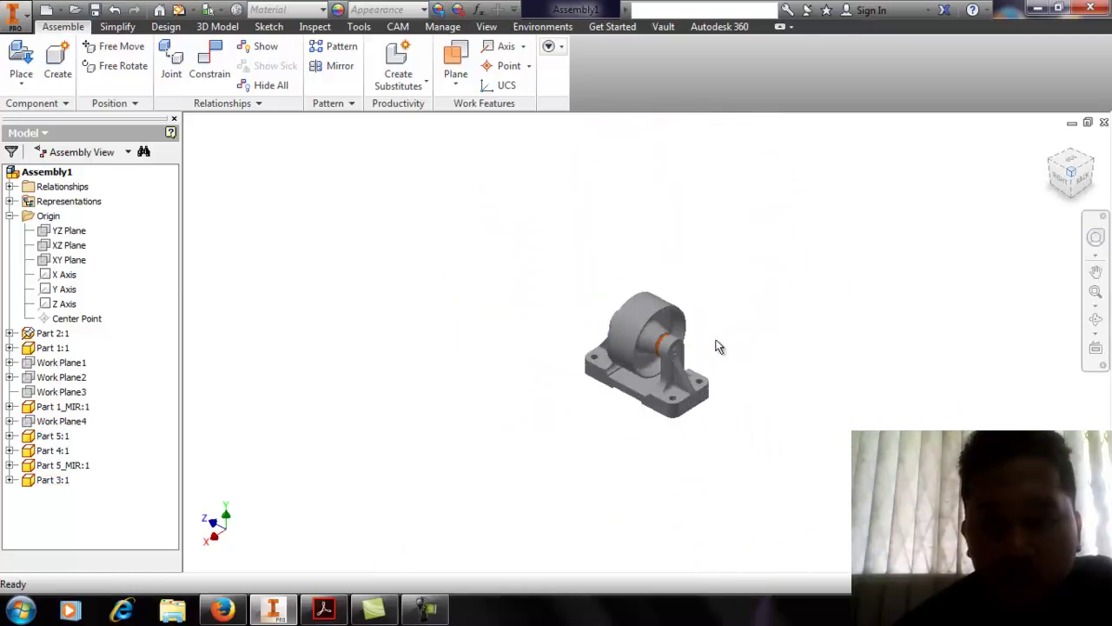
{"action": "scroll", "coordinate": [736, 341], "scroll_direction": "down", "scroll_amount": 5}
{"action": "scroll", "coordinate": [654, 411], "scroll_direction": "up", "scroll_amount": 5}
{"action": "middle_click_drag", "start_coordinate": [734, 382], "coordinate": [725, 429], "text": "shift"}
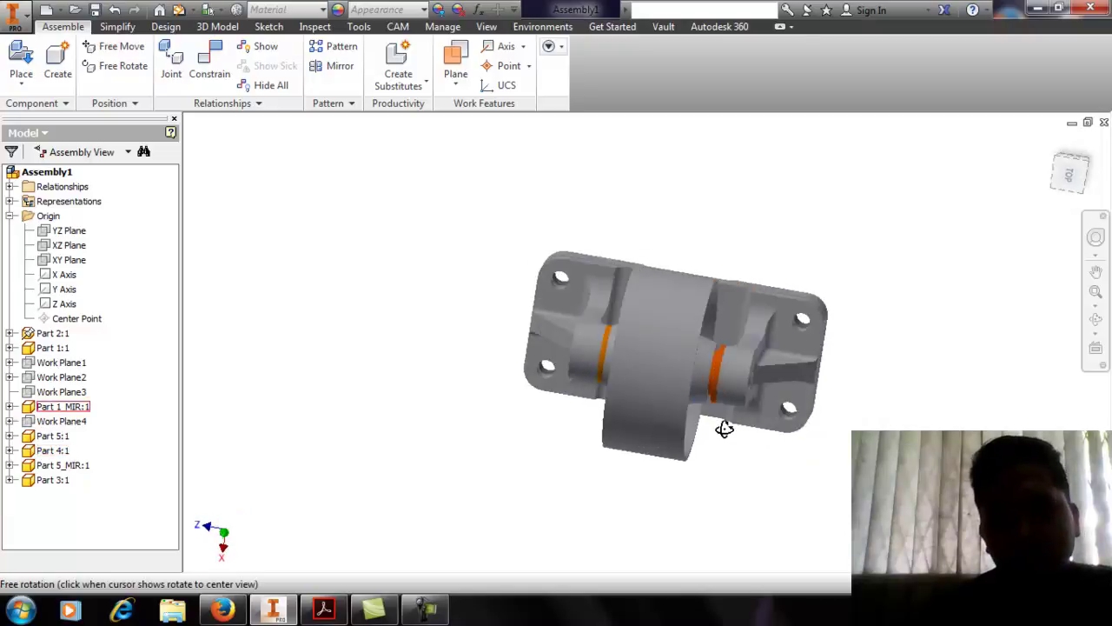
{"action": "scroll", "coordinate": [719, 368], "scroll_direction": "down", "scroll_amount": 10}
{"action": "middle_click_drag", "start_coordinate": [719, 361], "coordinate": [794, 348], "text": "shift"}
{"action": "scroll", "coordinate": [795, 348], "scroll_direction": "up", "scroll_amount": 10}
{"action": "middle_click_drag", "start_coordinate": [721, 374], "coordinate": [664, 371], "text": "shift"}
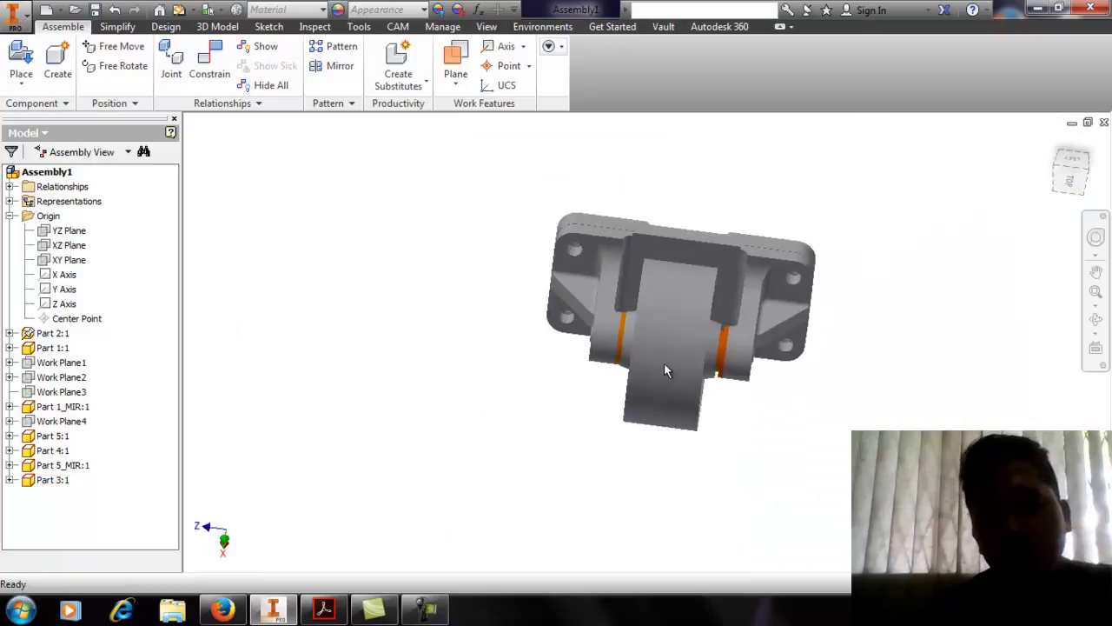
Examine how the wheel hub sits against the bushings on both sides in the right view
{"action": "scroll", "coordinate": [713, 369], "scroll_direction": "down", "scroll_amount": 6}
{"action": "left_click", "coordinate": [830, 334]}
{"action": "middle_click_drag", "start_coordinate": [759, 368], "coordinate": [754, 281], "text": "shift"}
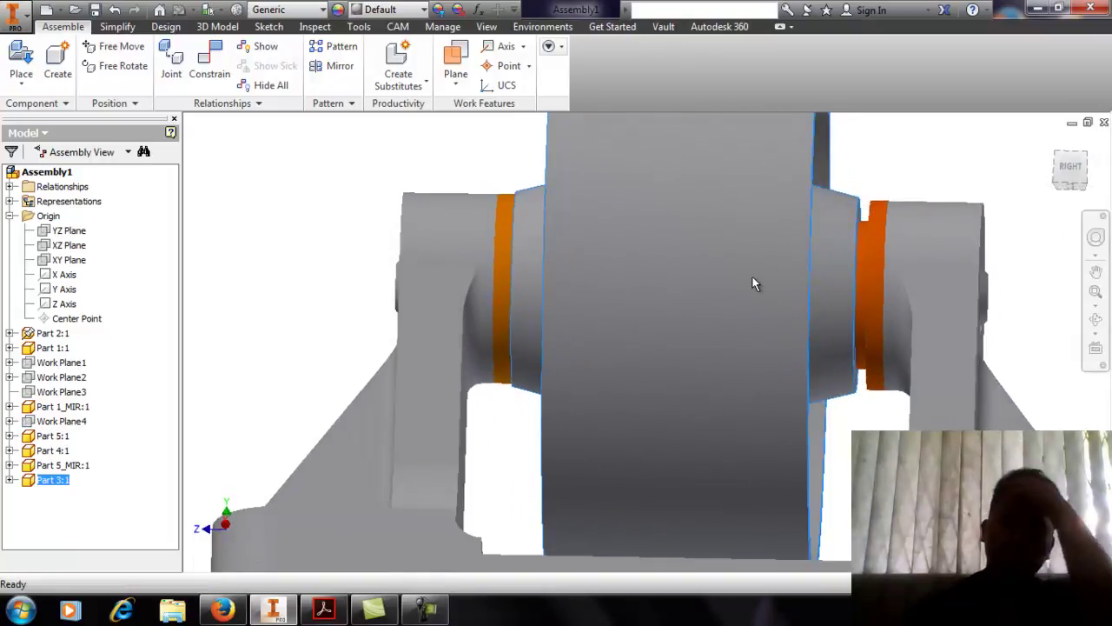
{"action": "middle_click_drag", "start_coordinate": [865, 369], "coordinate": [743, 335]}
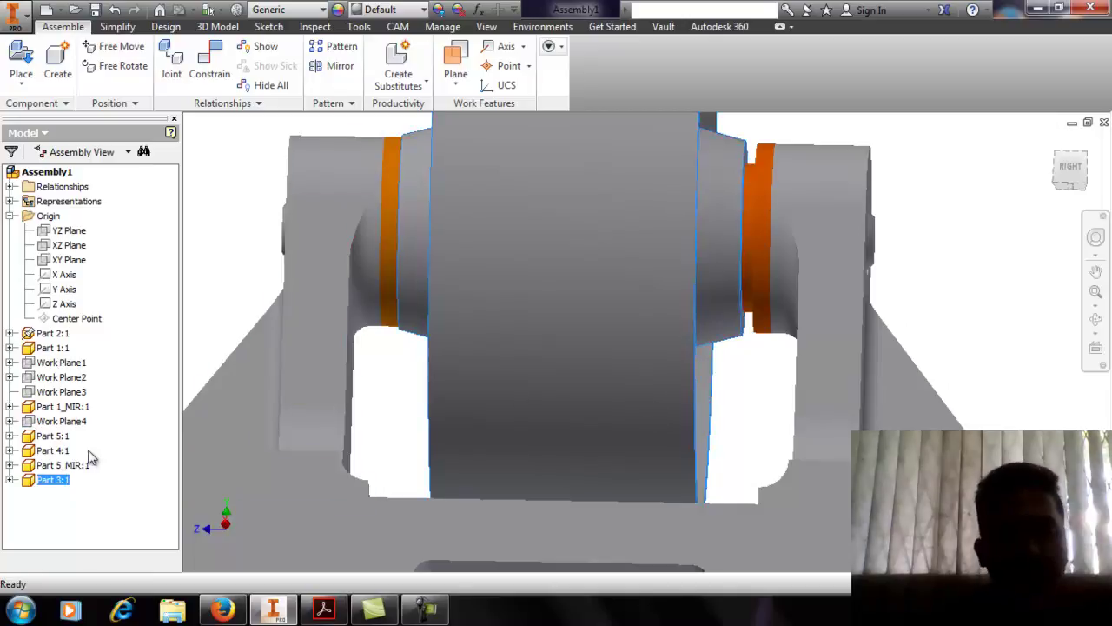
{"action": "left_click", "coordinate": [158, 253]}
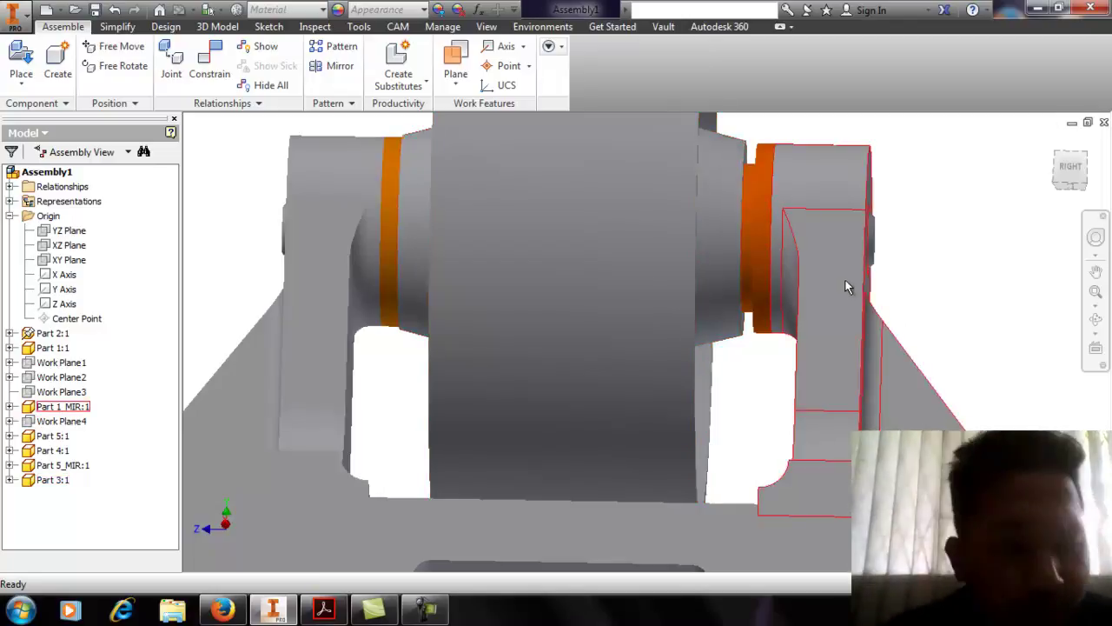
{"action": "left_click", "coordinate": [1071, 169]}
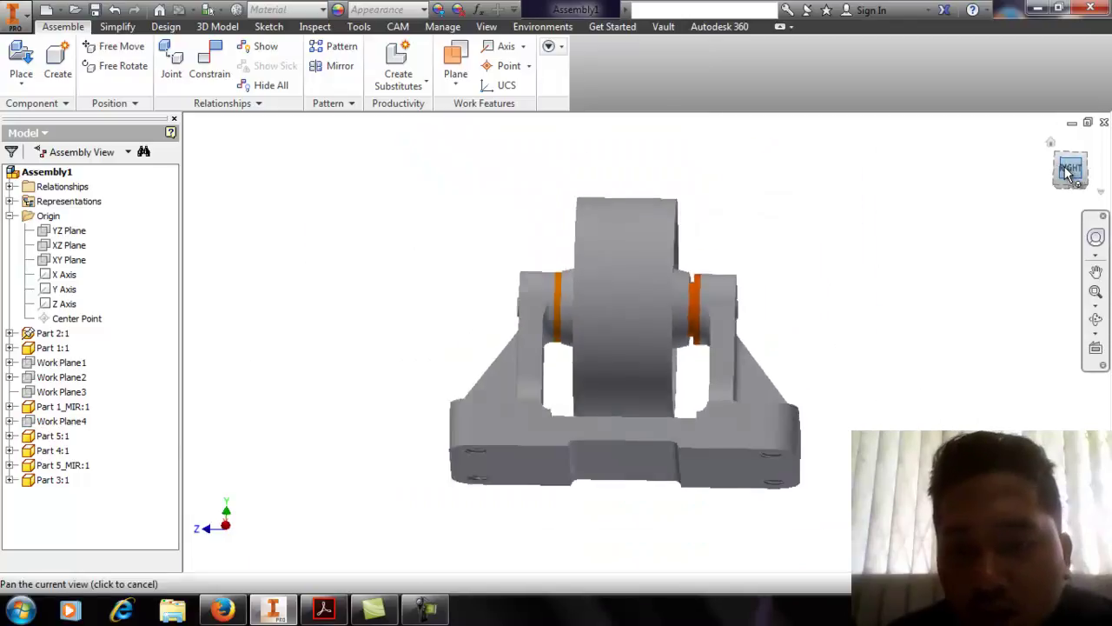
{"action": "scroll", "coordinate": [656, 337], "scroll_direction": "down", "scroll_amount": 5}
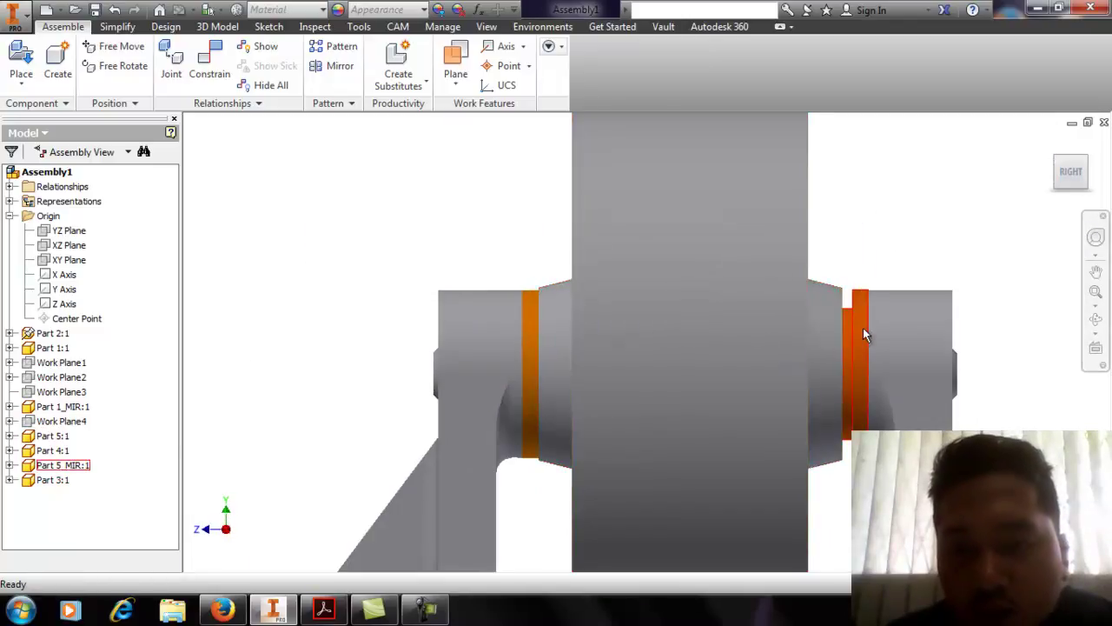
Pull the mirrored bushing Part 5_MIR out of the rear support and away from the wheel
{"action": "mouse_move", "coordinate": [863, 326]}
{"action": "left_mouse_down"}
{"action": "mouse_move", "coordinate": [849, 328]}
{"action": "mouse_move", "coordinate": [1077, 320]}
{"action": "mouse_move", "coordinate": [882, 324]}
{"action": "mouse_move", "coordinate": [854, 312]}
{"action": "left_mouse_up"}
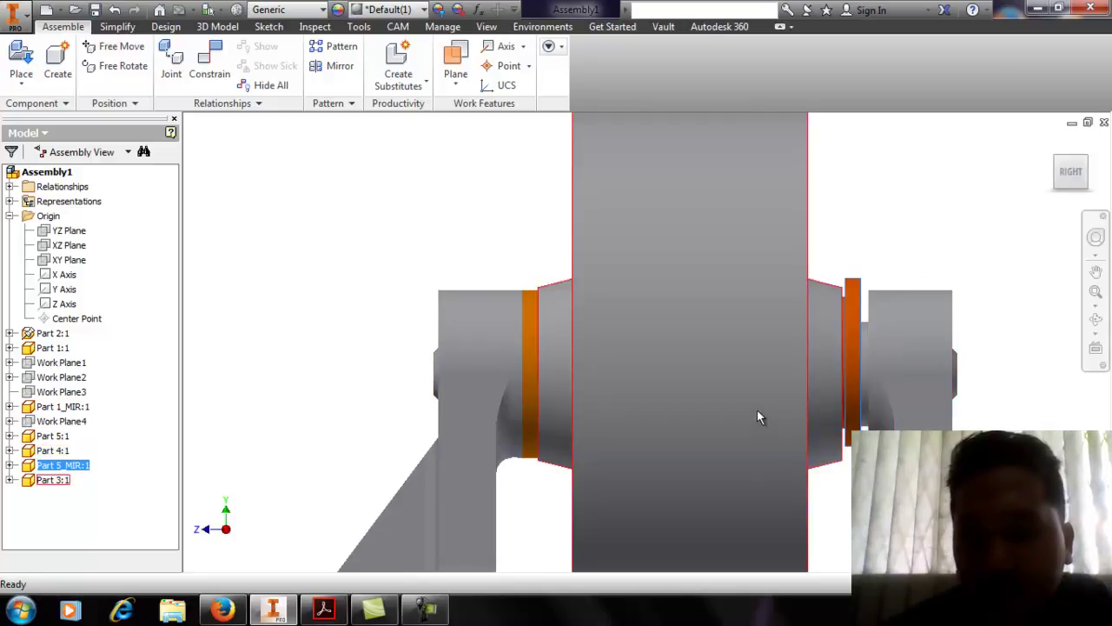
{"action": "left_click_drag", "start_coordinate": [854, 358], "coordinate": [1058, 217]}
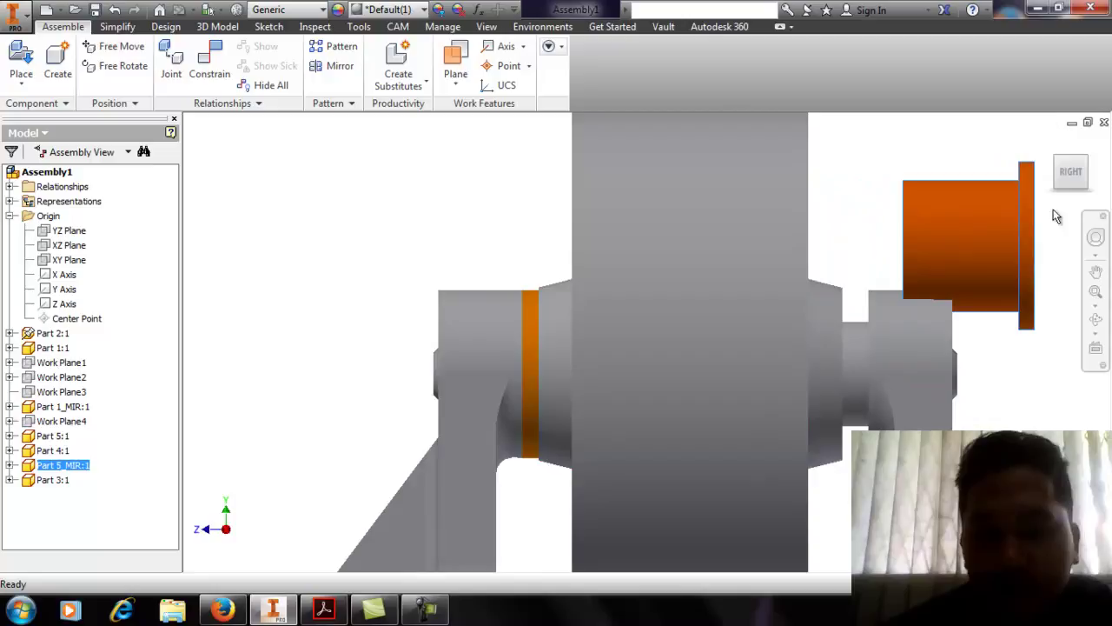
{"action": "left_click", "coordinate": [1056, 163]}
{"action": "scroll", "coordinate": [660, 307], "scroll_direction": "up", "scroll_amount": 5}
{"action": "key", "text": "Escape"}
{"action": "middle_click_drag", "start_coordinate": [744, 425], "coordinate": [705, 430], "text": "shift"}
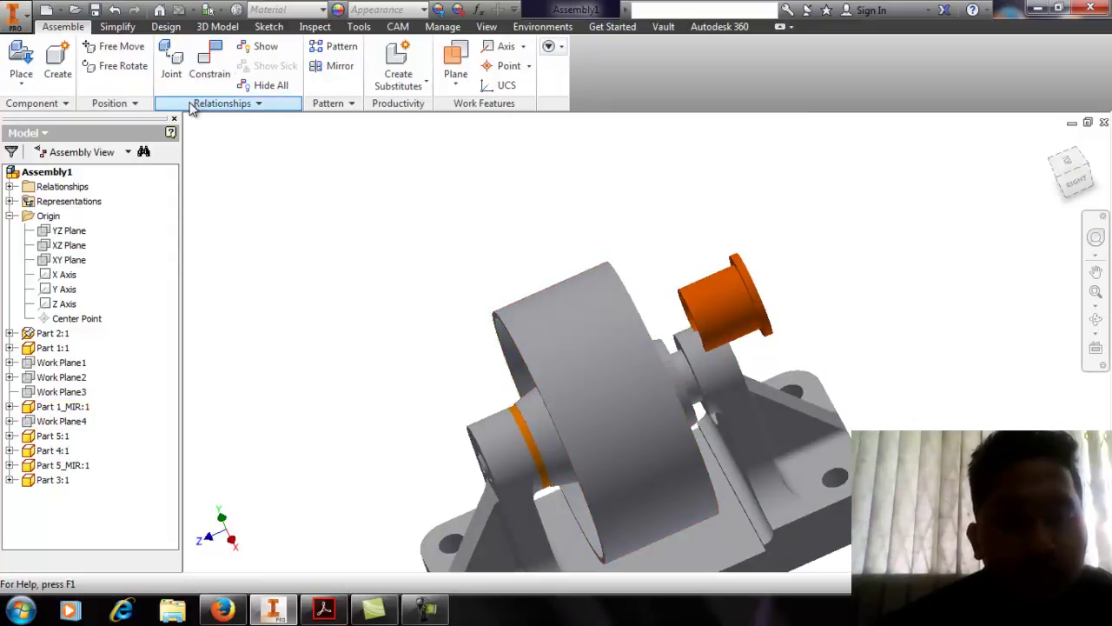
Mate the mirrored bushing's bore axis to the wheel's shaft axis with an offset of 0
{"action": "left_click", "coordinate": [208, 74]}
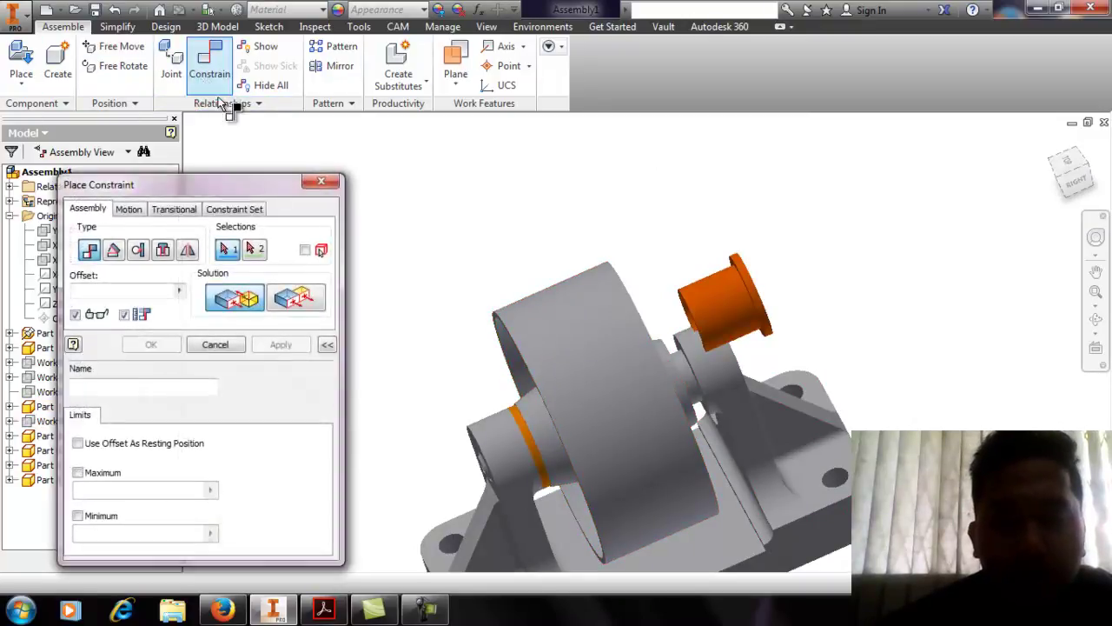
{"action": "scroll", "coordinate": [730, 383], "scroll_direction": "down", "scroll_amount": 6}
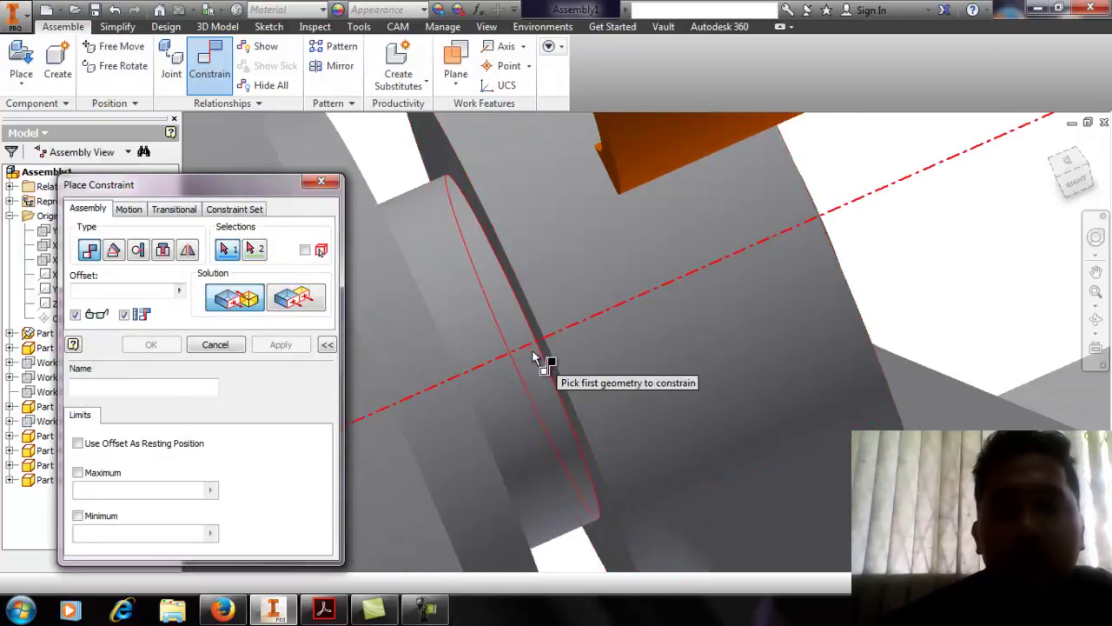
{"action": "left_click", "coordinate": [482, 362]}
{"action": "scroll", "coordinate": [586, 258], "scroll_direction": "up", "scroll_amount": 3}
{"action": "middle_click_drag", "start_coordinate": [542, 178], "coordinate": [612, 161], "text": "shift"}
{"action": "scroll", "coordinate": [599, 163], "scroll_direction": "up", "scroll_amount": 3}
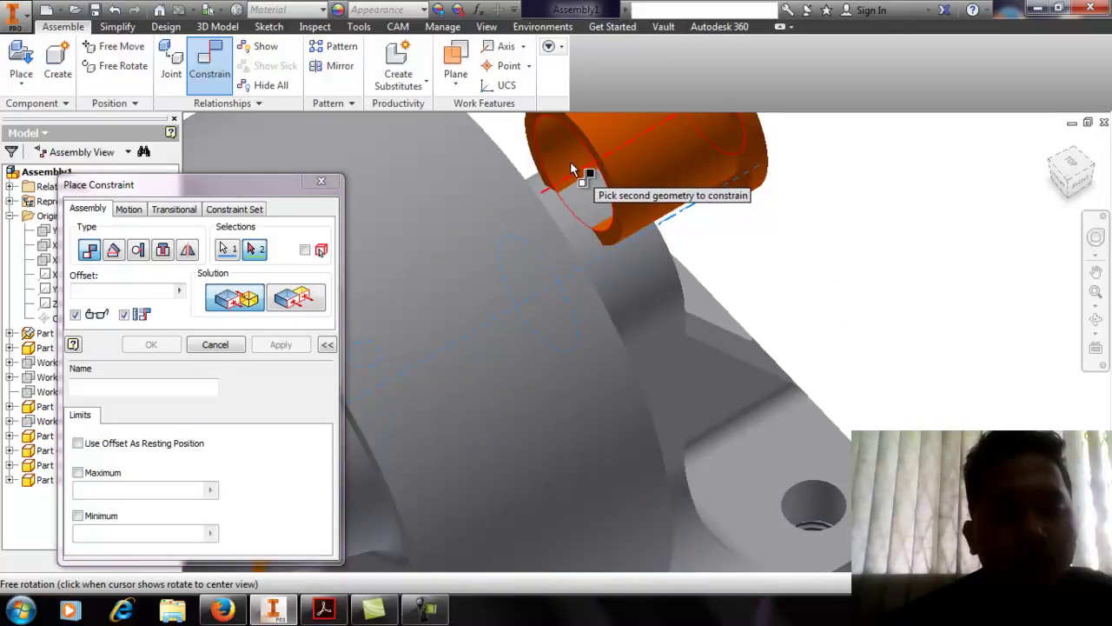
{"action": "left_click", "coordinate": [570, 164]}
{"action": "scroll", "coordinate": [576, 221], "scroll_direction": "up", "scroll_amount": 3}
{"action": "scroll", "coordinate": [392, 301], "scroll_direction": "down", "scroll_amount": 2}
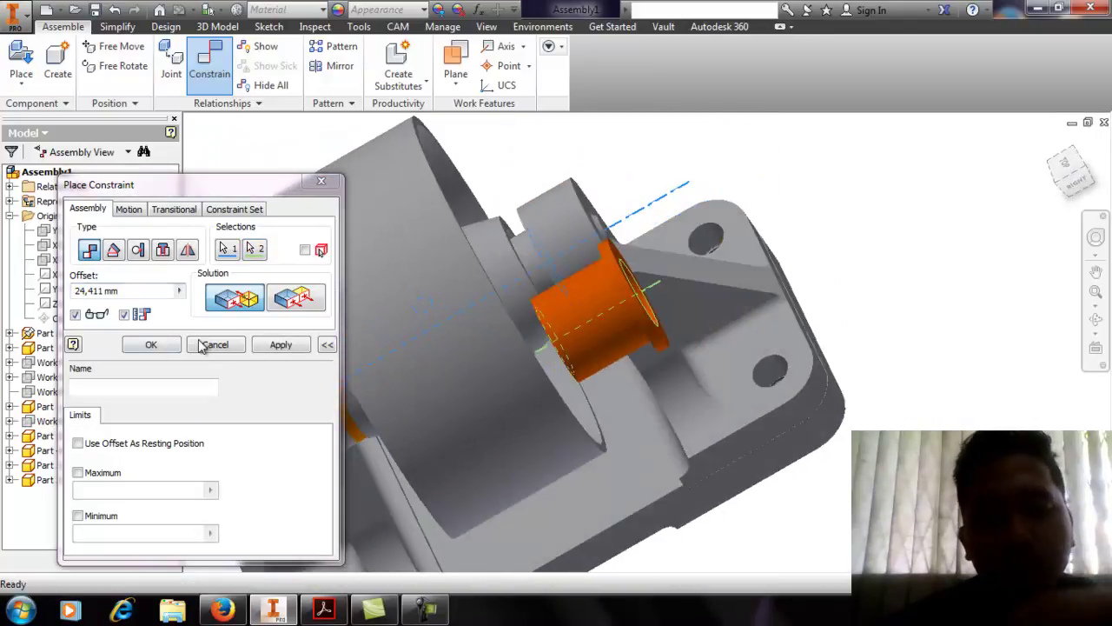
{"action": "left_click", "coordinate": [122, 292]}
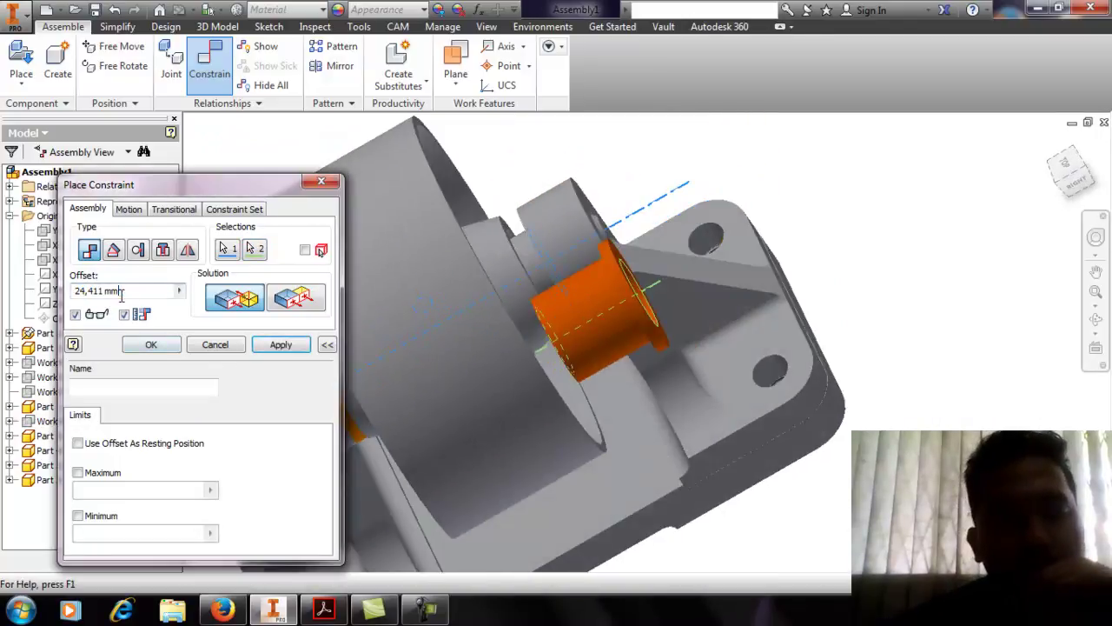
{"action": "left_click", "coordinate": [76, 316]}
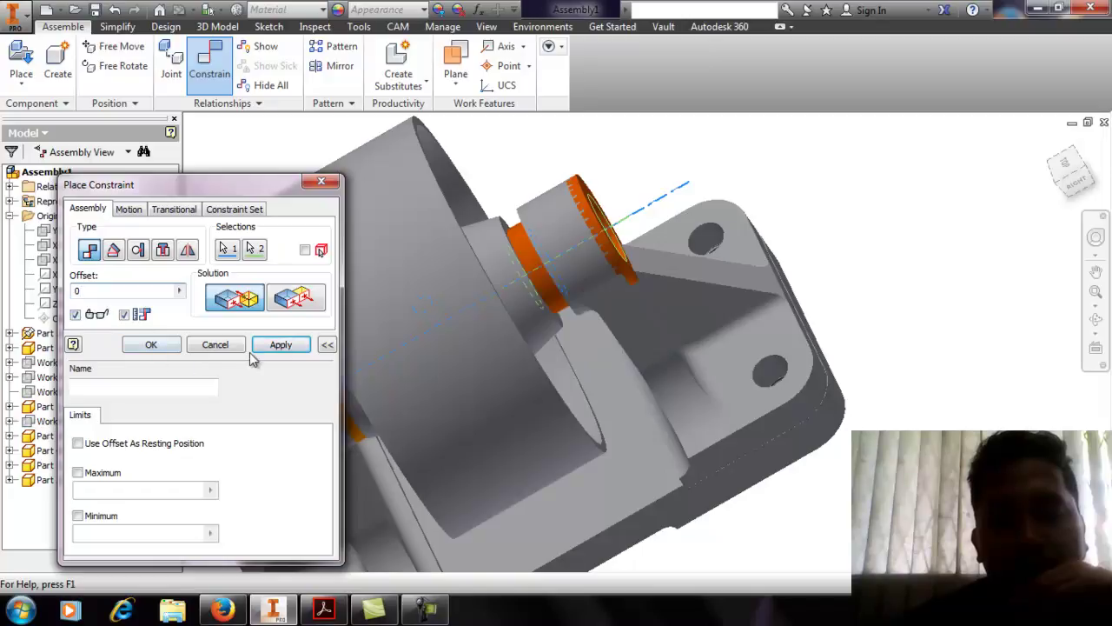
{"action": "left_click", "coordinate": [277, 345]}
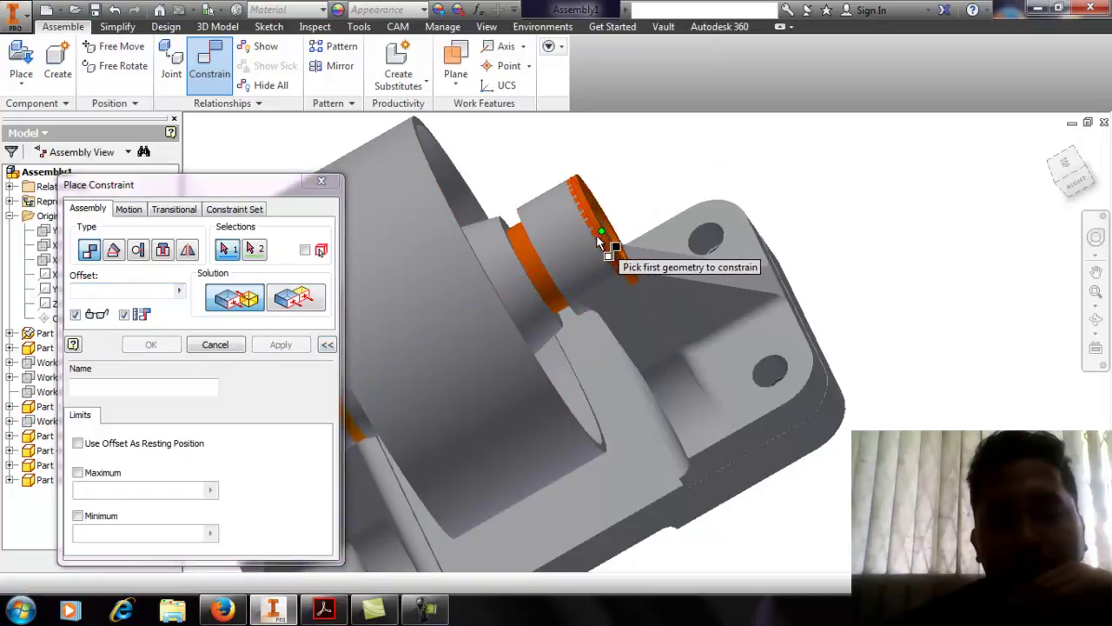
{"action": "left_click", "coordinate": [599, 238]}
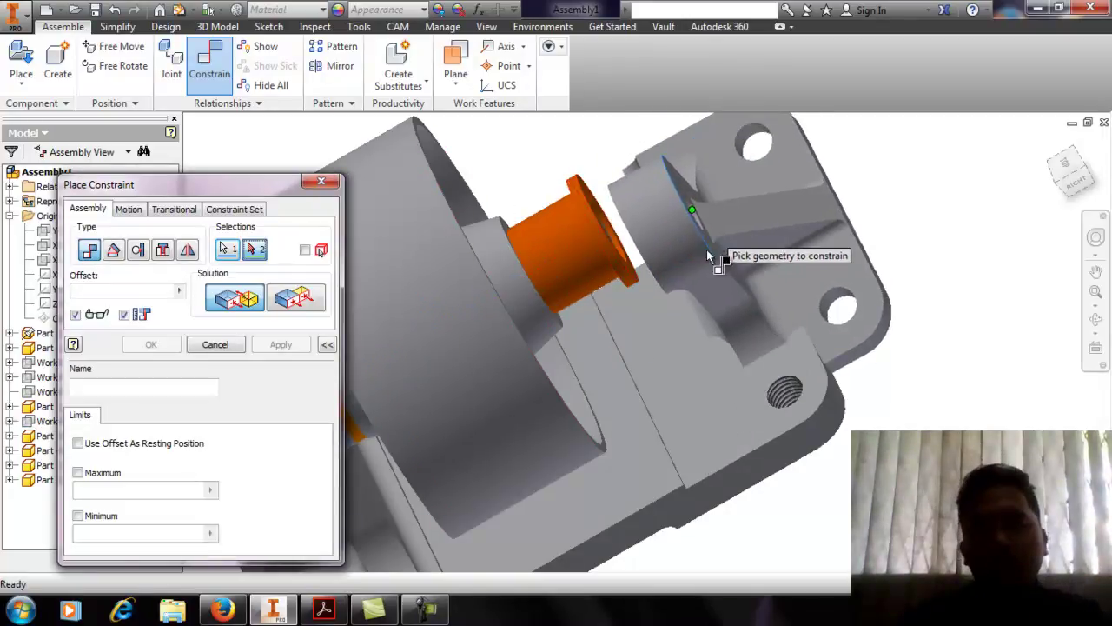
{"action": "left_click", "coordinate": [756, 365]}
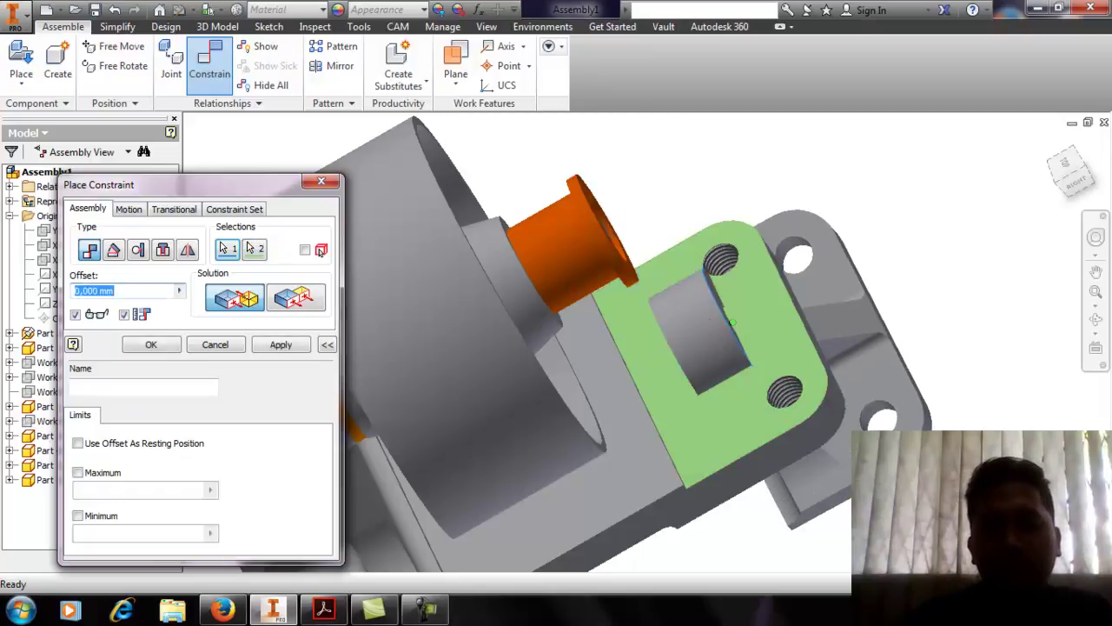
{"action": "left_click", "coordinate": [228, 347]}
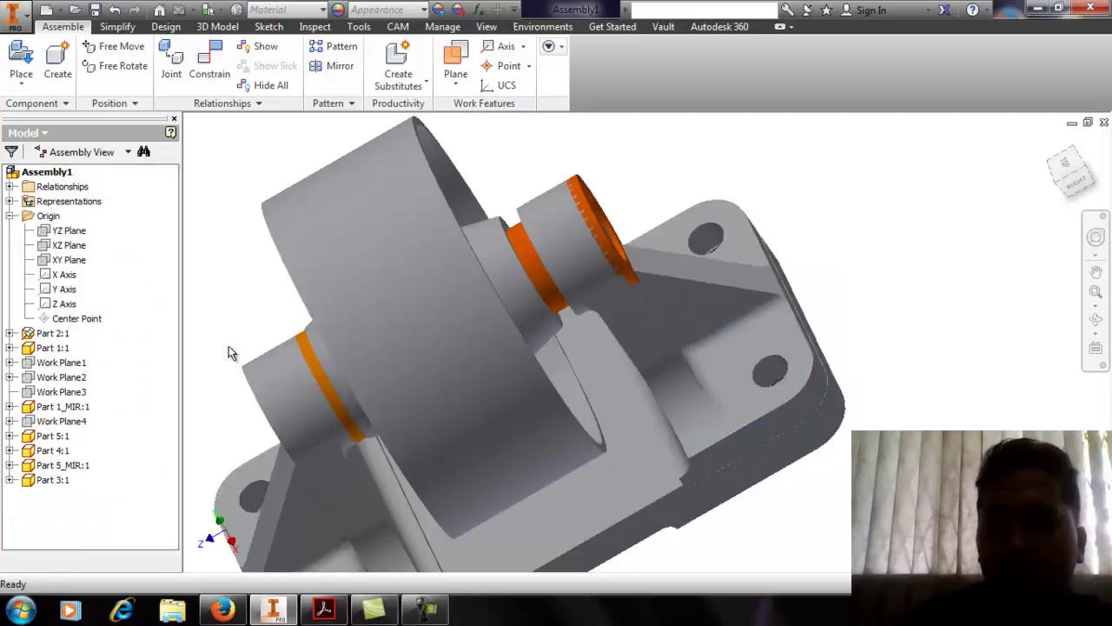
Mate the axes of both bolt holes in the rear support to the threaded hole axes in the base with 0 mm offset
{"action": "left_click", "coordinate": [1072, 179]}
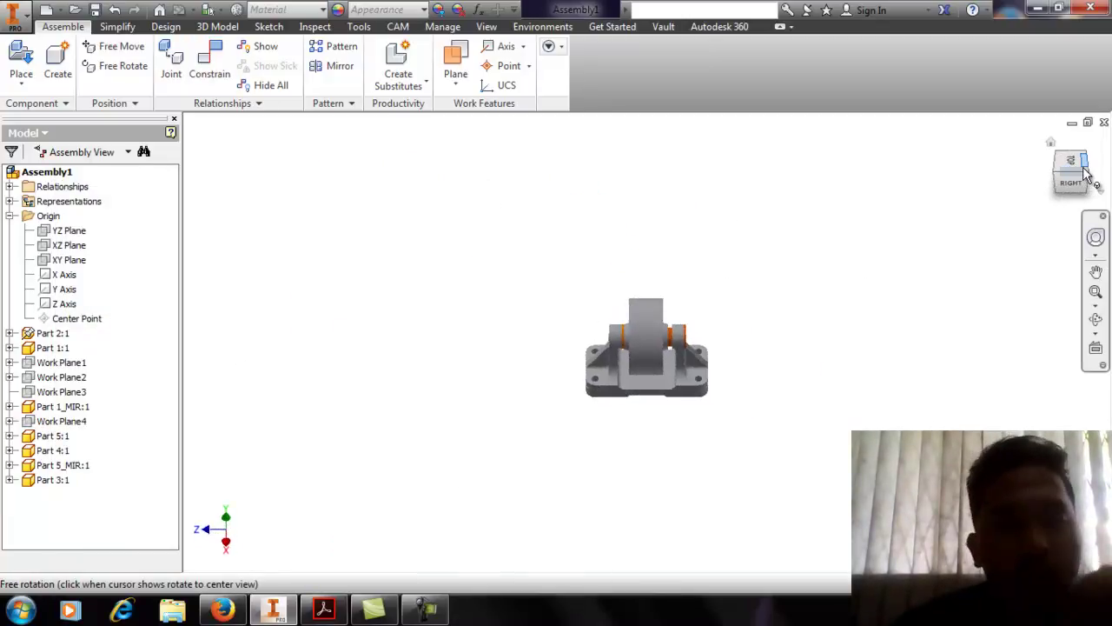
{"action": "left_click", "coordinate": [1086, 180]}
{"action": "scroll", "coordinate": [632, 404], "scroll_direction": "down", "scroll_amount": 5}
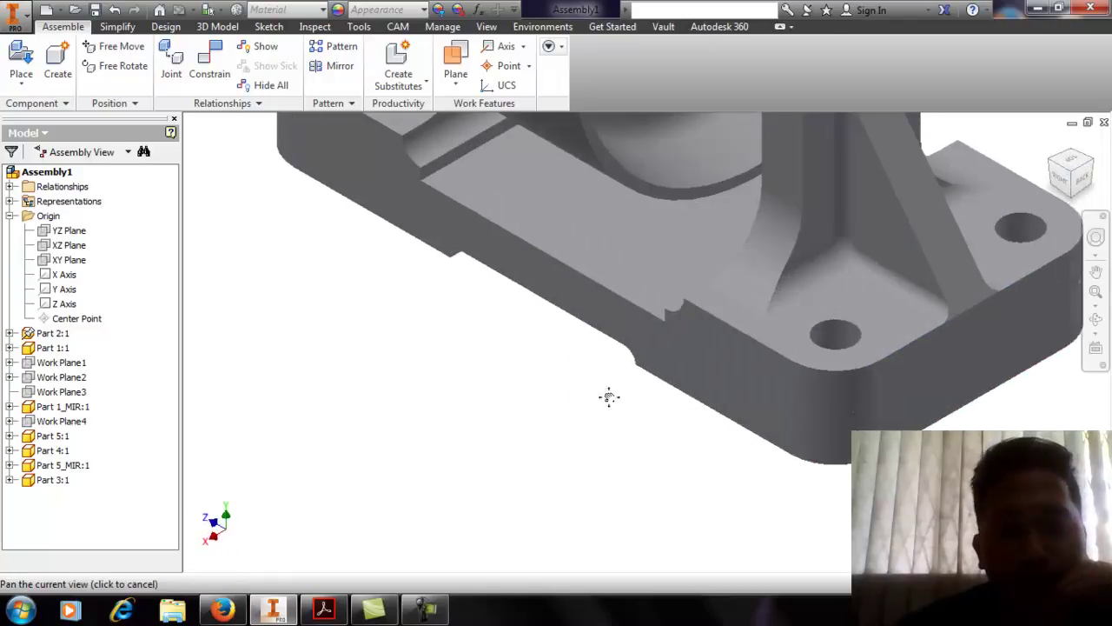
{"action": "left_click", "coordinate": [209, 67]}
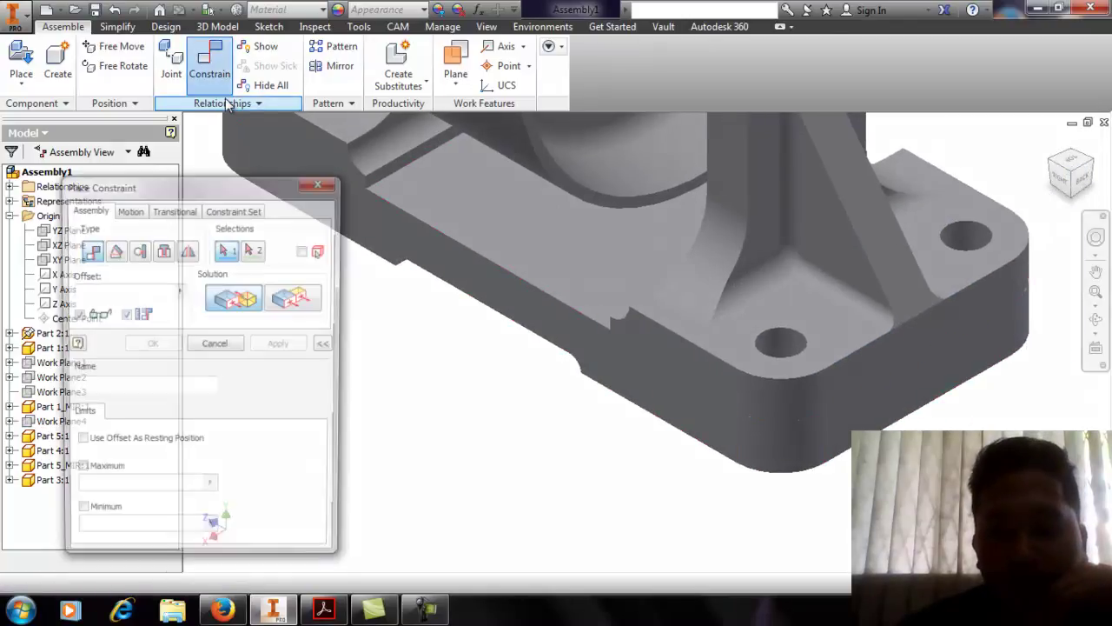
{"action": "left_click", "coordinate": [779, 340]}
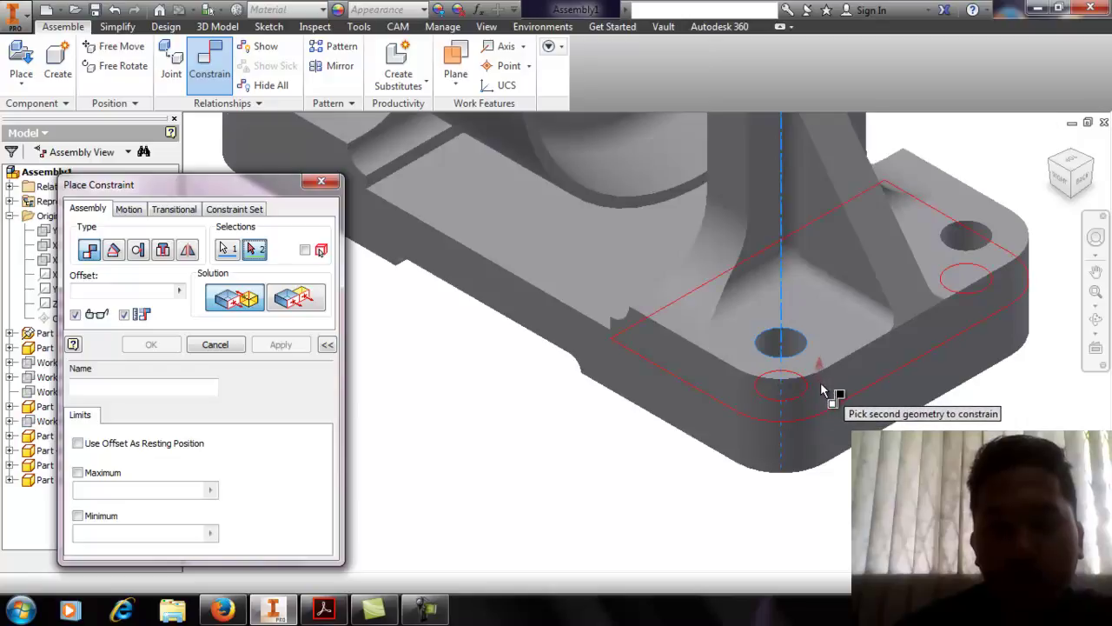
{"action": "key", "text": "F4"}
{"action": "left_click_drag", "start_coordinate": [821, 385], "coordinate": [789, 377]}
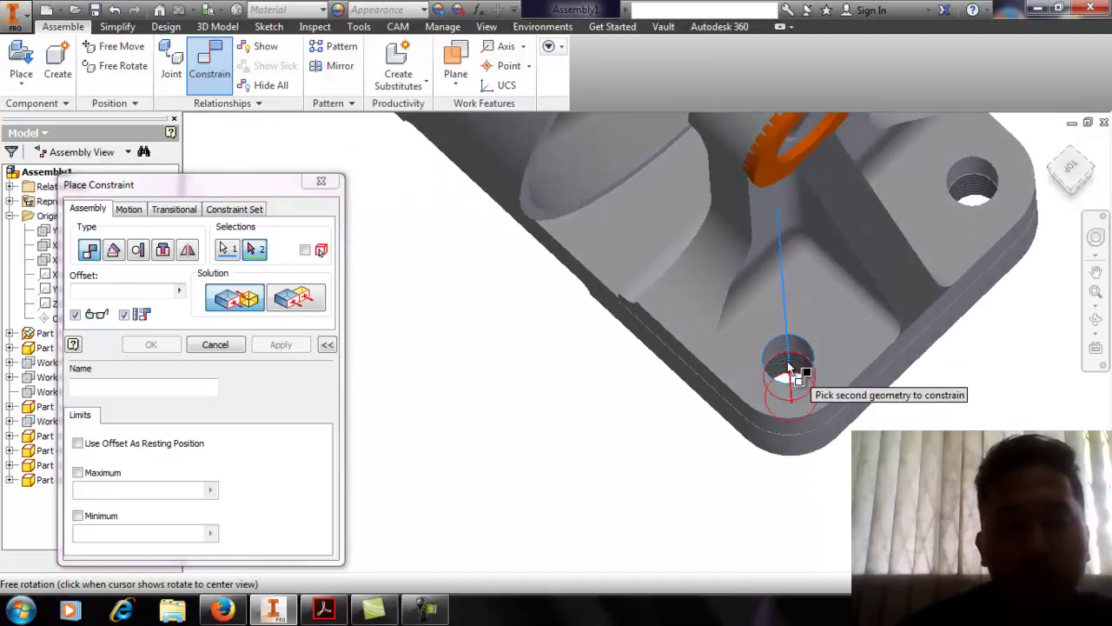
{"action": "left_click", "coordinate": [789, 370]}
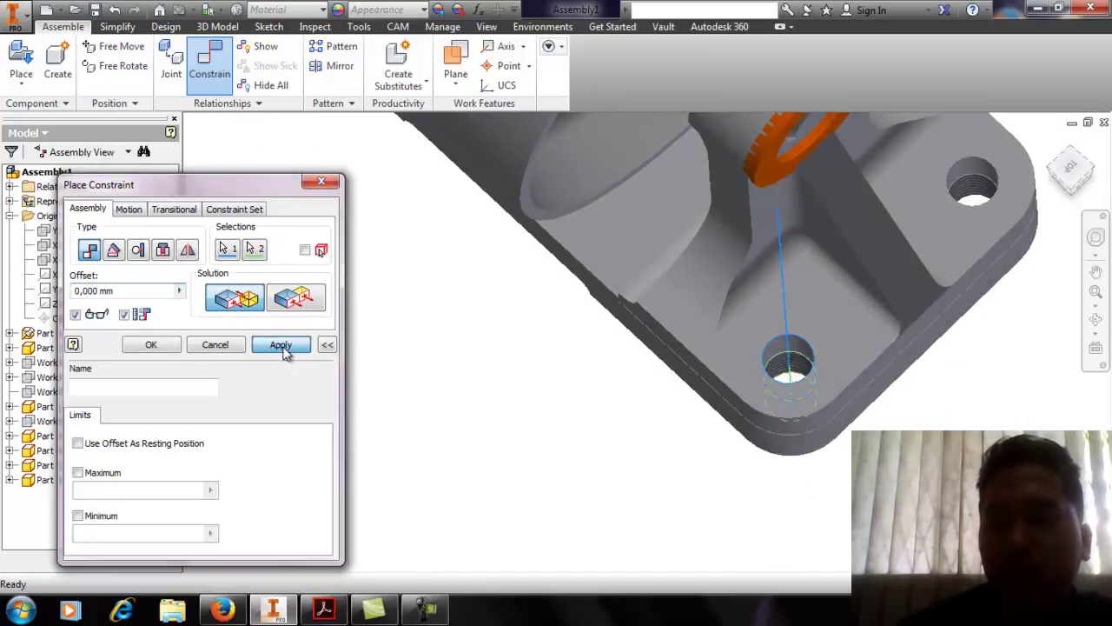
{"action": "left_click", "coordinate": [281, 345]}
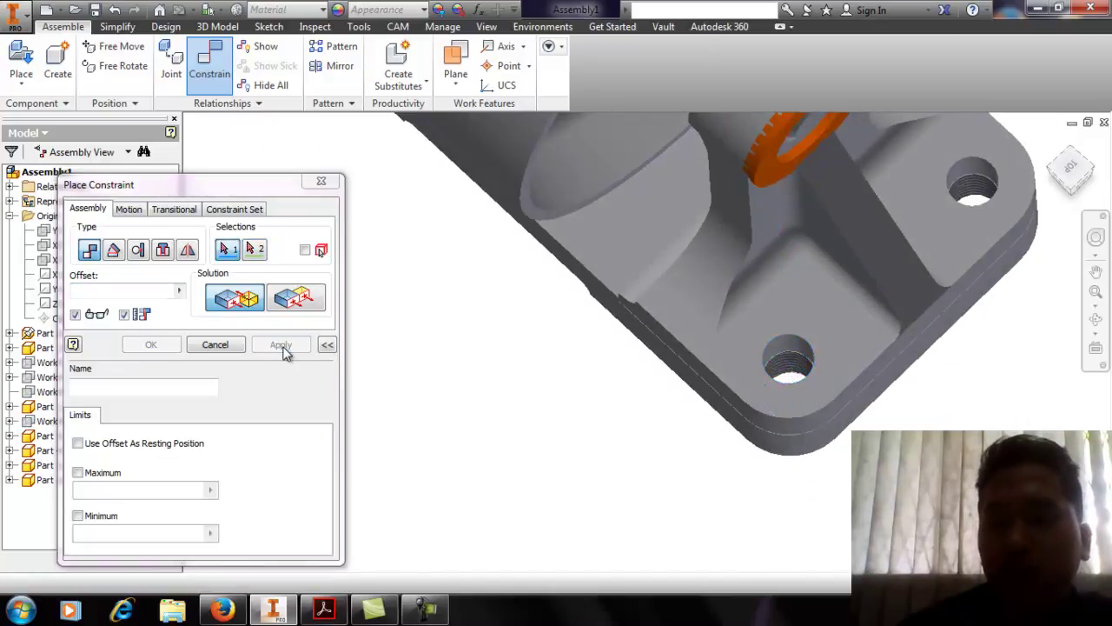
{"action": "left_click", "coordinate": [979, 171]}
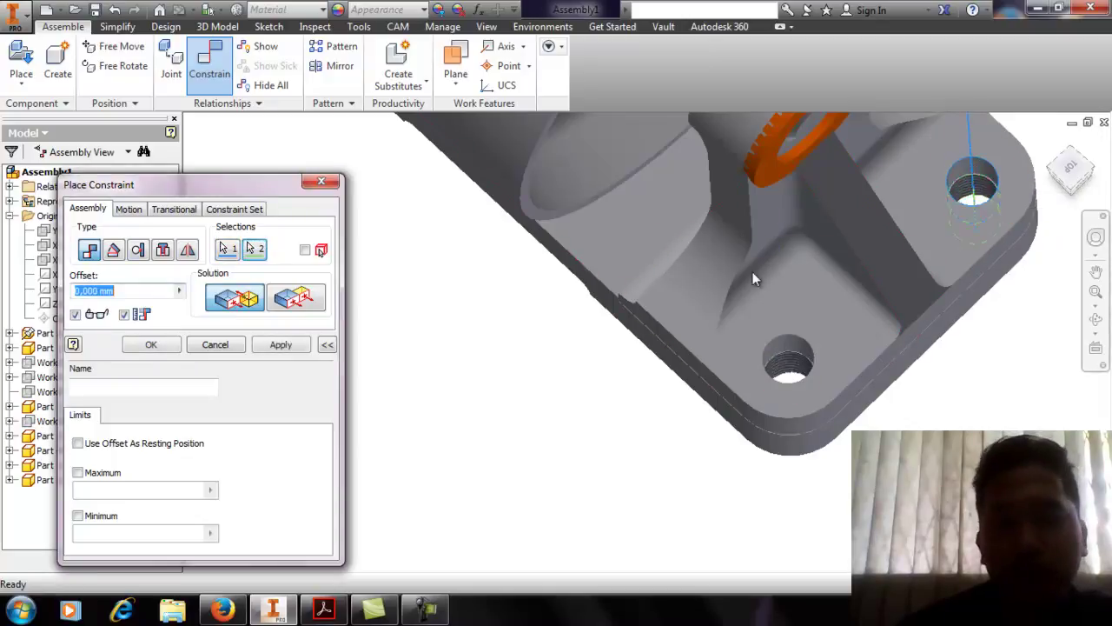
{"action": "left_click", "coordinate": [216, 345]}
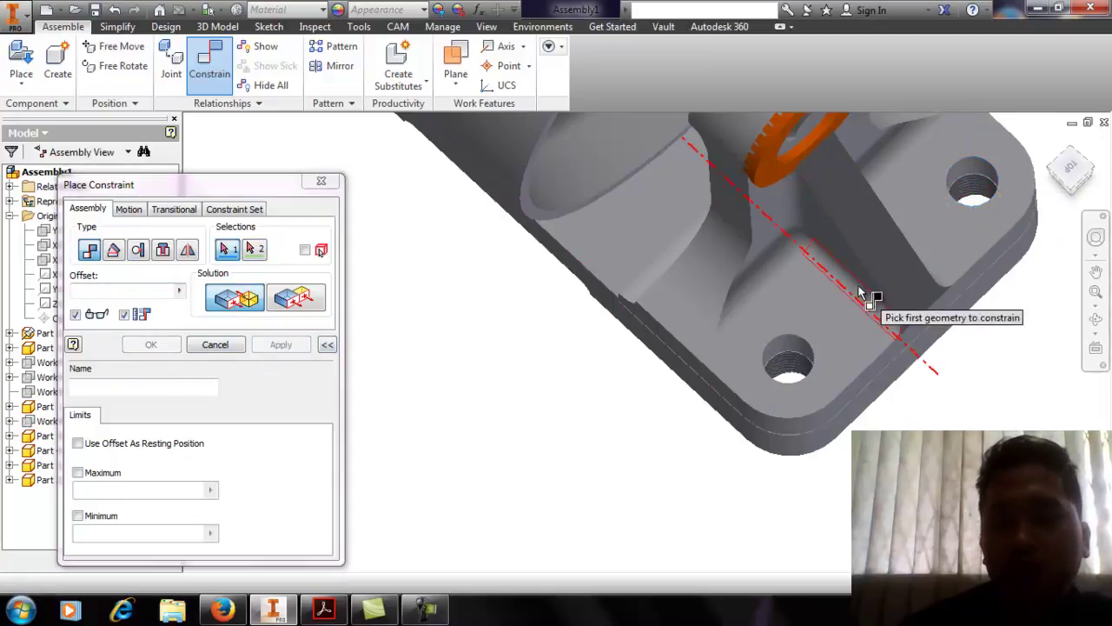
Mate the outer flange face of the mirrored bushing to the rear support's inner face with an offset of 0
{"action": "middle_click_drag", "start_coordinate": [802, 291], "coordinate": [832, 228], "text": "shift"}
{"action": "scroll", "coordinate": [832, 228], "scroll_direction": "down", "scroll_amount": 5}
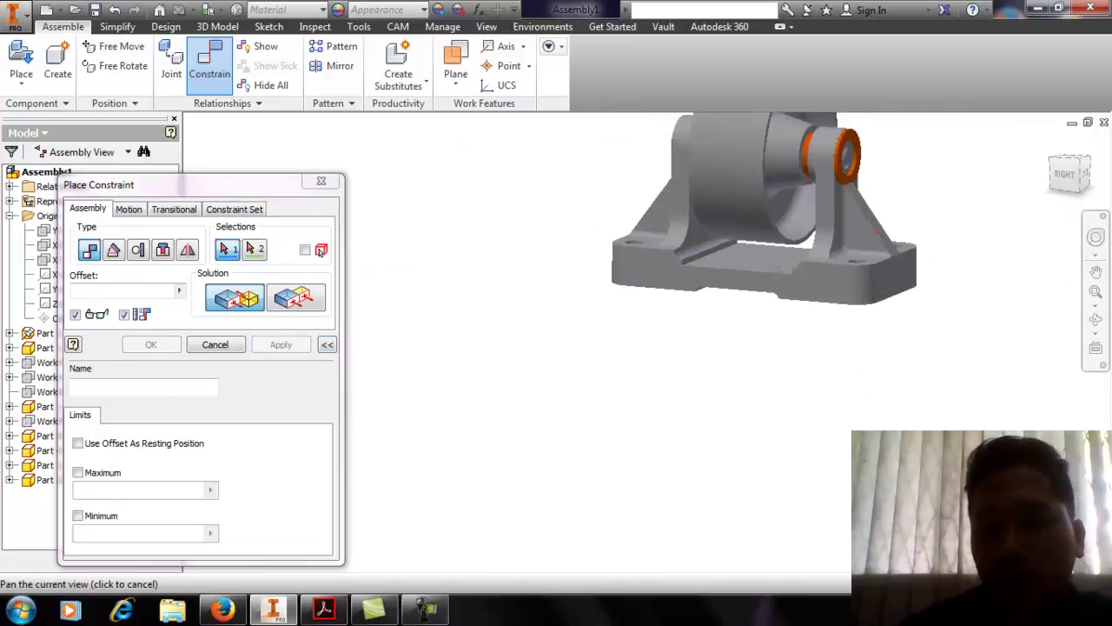
{"action": "scroll", "coordinate": [857, 241], "scroll_direction": "up", "scroll_amount": 4}
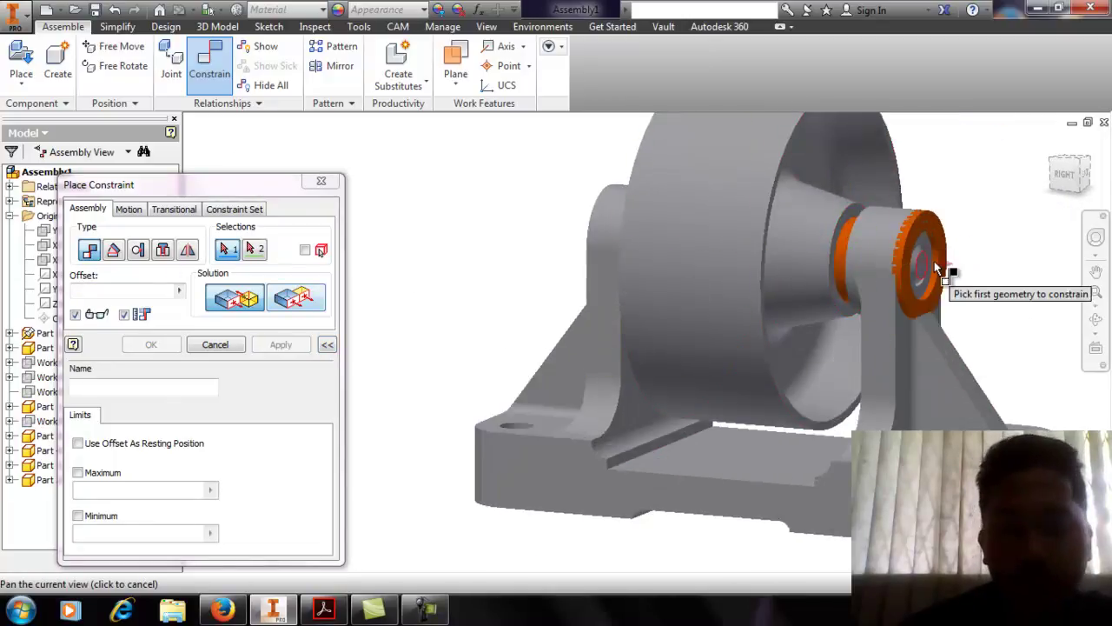
{"action": "scroll", "coordinate": [939, 261], "scroll_direction": "up", "scroll_amount": 4}
{"action": "left_click", "coordinate": [891, 339]}
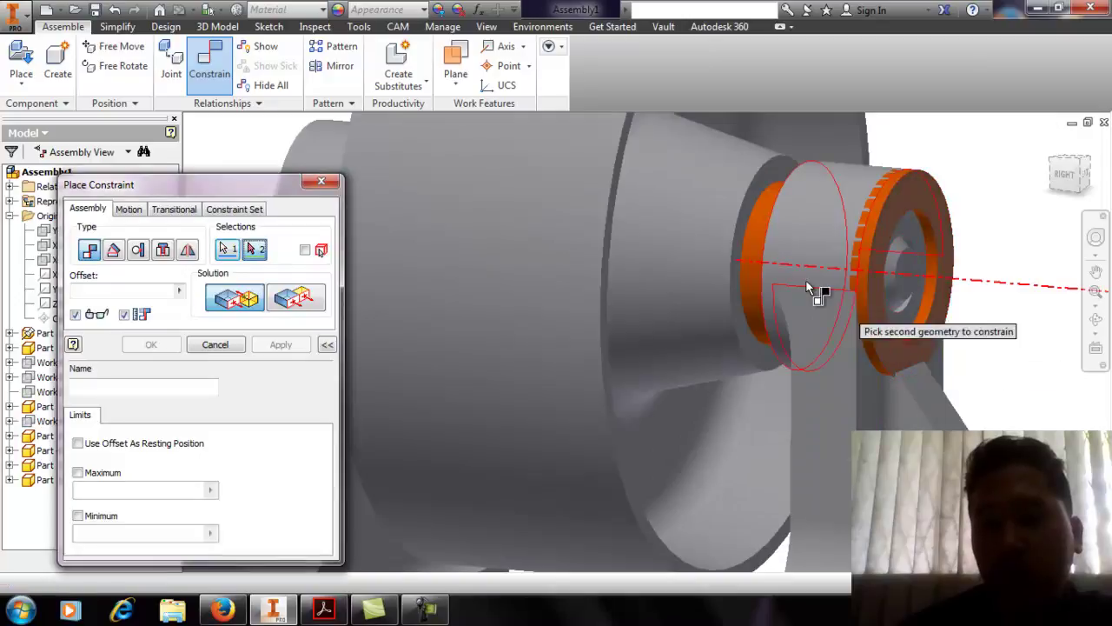
{"action": "middle_click_drag", "start_coordinate": [811, 266], "coordinate": [776, 281], "text": "shift"}
{"action": "scroll", "coordinate": [765, 348], "scroll_direction": "up", "scroll_amount": 3}
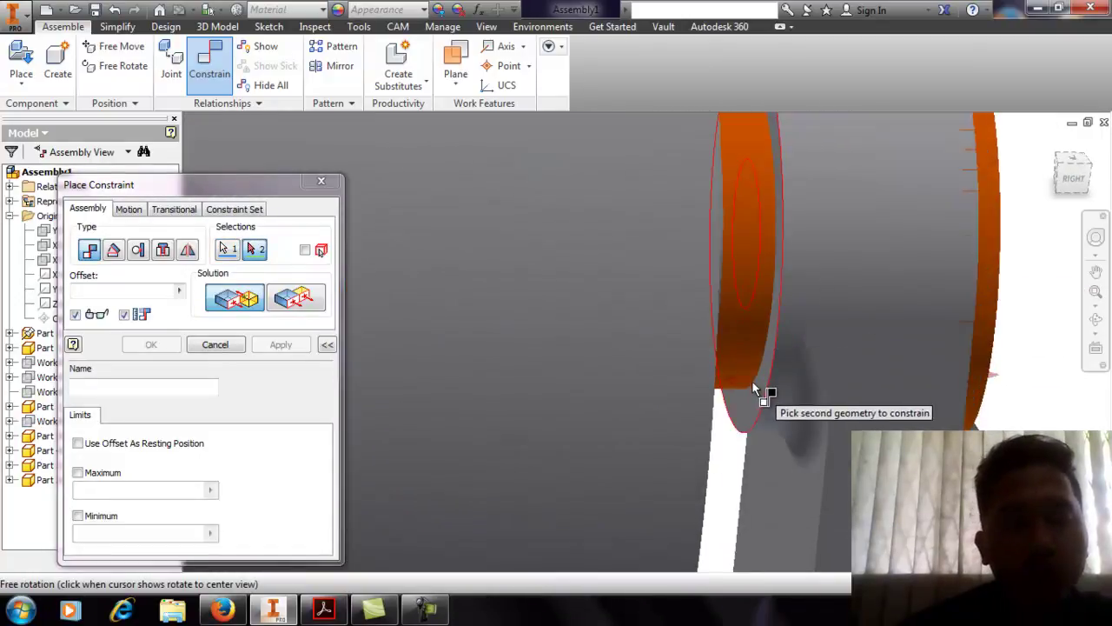
{"action": "left_click", "coordinate": [752, 402]}
{"action": "scroll", "coordinate": [752, 402], "scroll_direction": "down", "scroll_amount": 5}
{"action": "middle_click_drag", "start_coordinate": [787, 376], "coordinate": [721, 372], "text": "shift"}
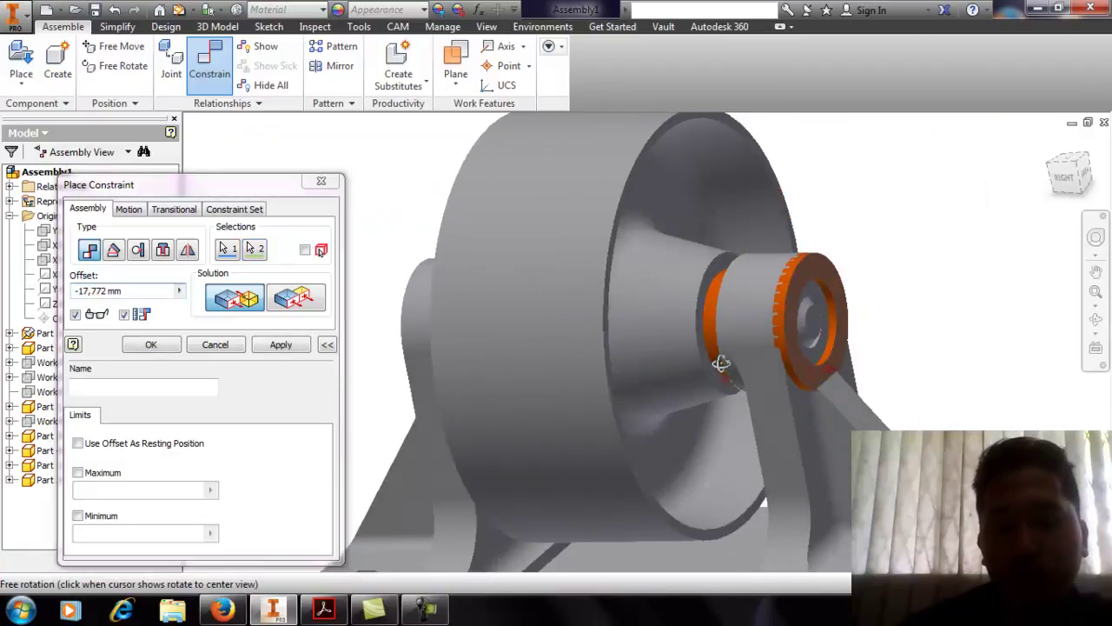
{"action": "left_click_drag", "start_coordinate": [152, 295], "coordinate": [108, 296]}
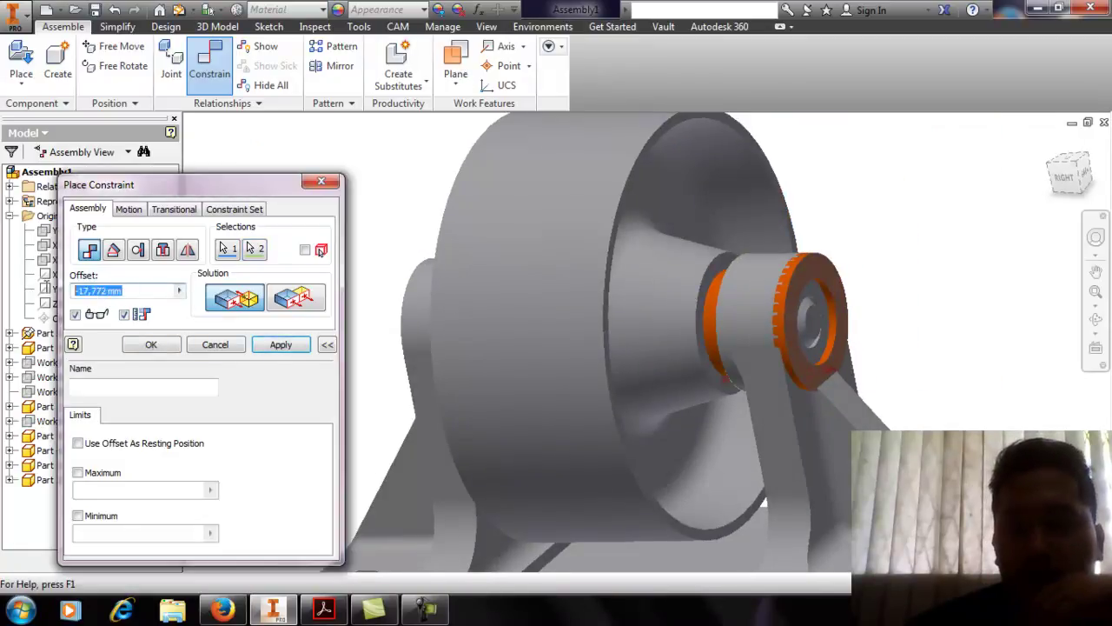
{"action": "middle_click_drag", "start_coordinate": [656, 280], "coordinate": [693, 283]}
{"action": "scroll", "coordinate": [756, 335], "scroll_direction": "down", "scroll_amount": 5}
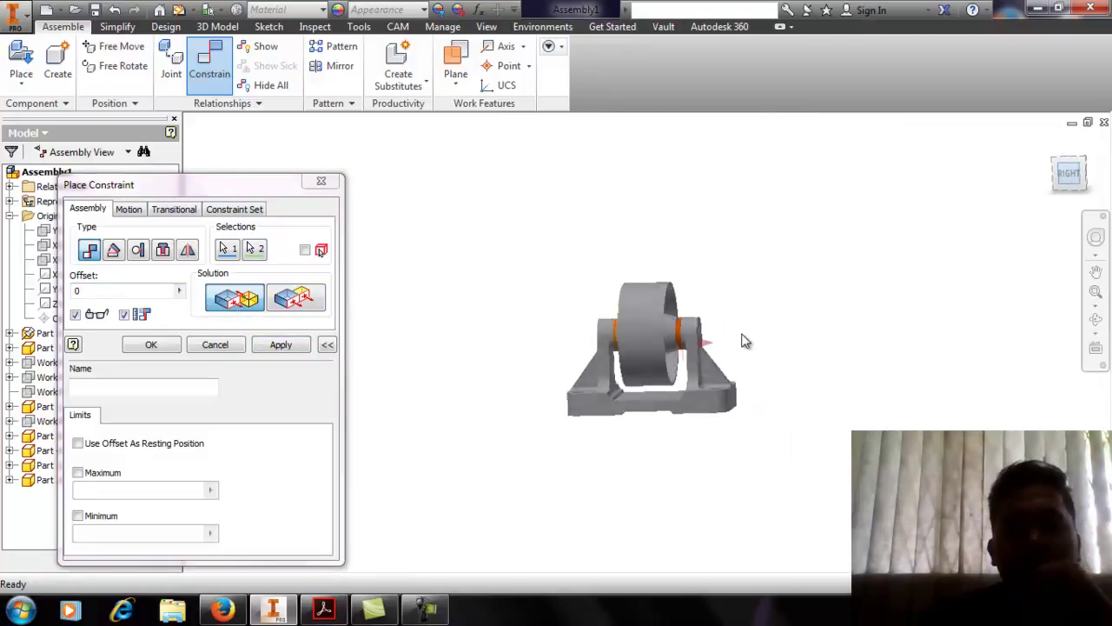
{"action": "scroll", "coordinate": [677, 330], "scroll_direction": "up", "scroll_amount": 4}
{"action": "scroll", "coordinate": [568, 306], "scroll_direction": "up", "scroll_amount": 2}
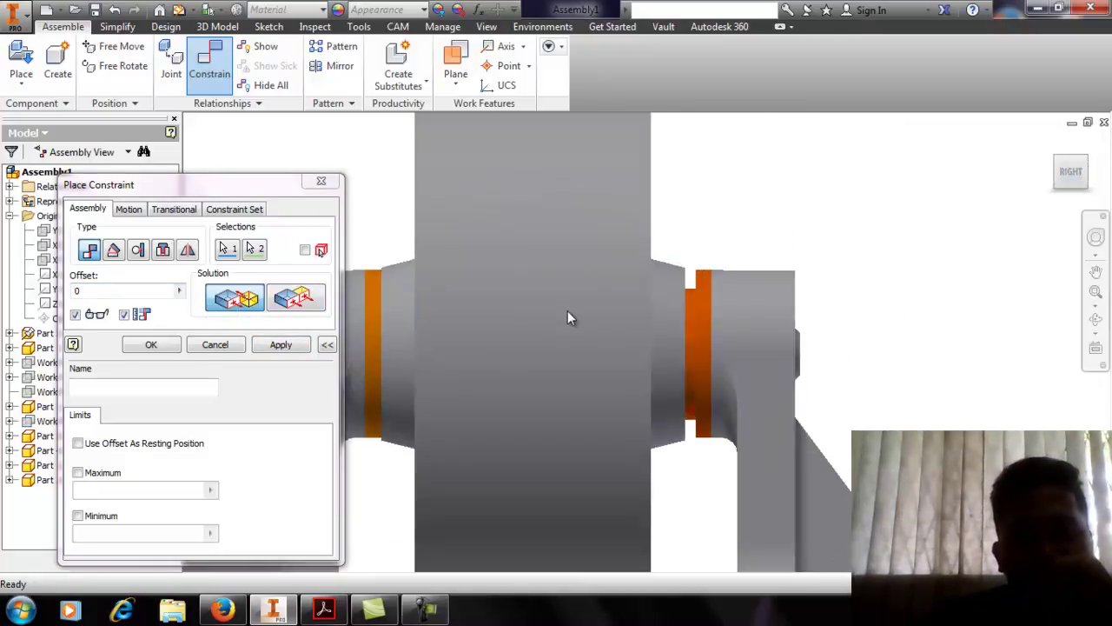
{"action": "middle_click_drag", "start_coordinate": [595, 338], "coordinate": [619, 301]}
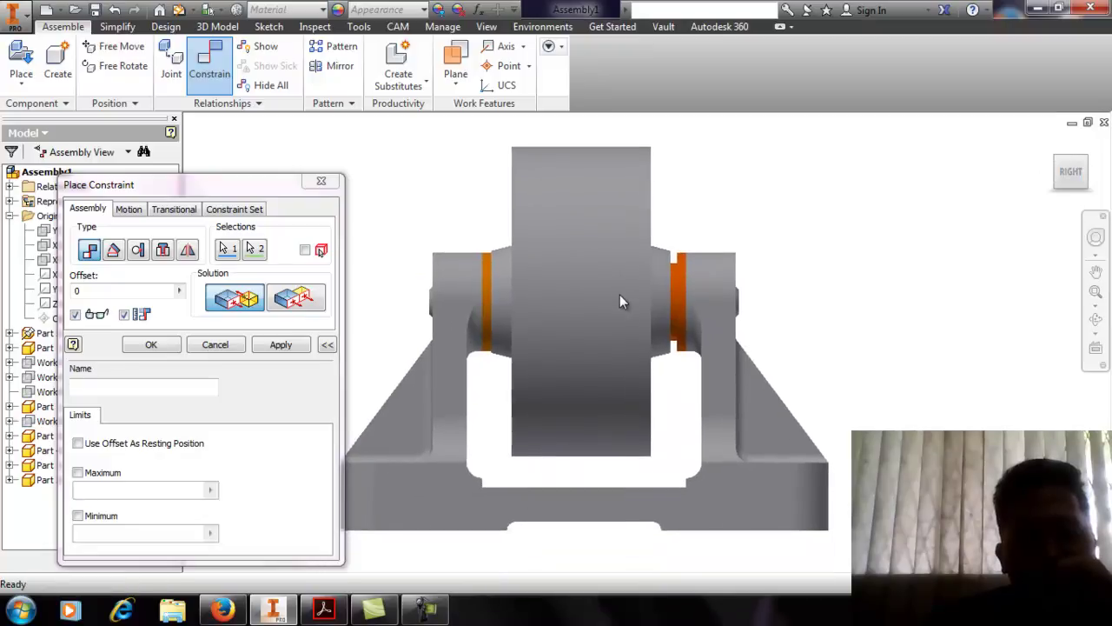
{"action": "left_click", "coordinate": [278, 346]}
{"action": "left_click", "coordinate": [321, 181]}
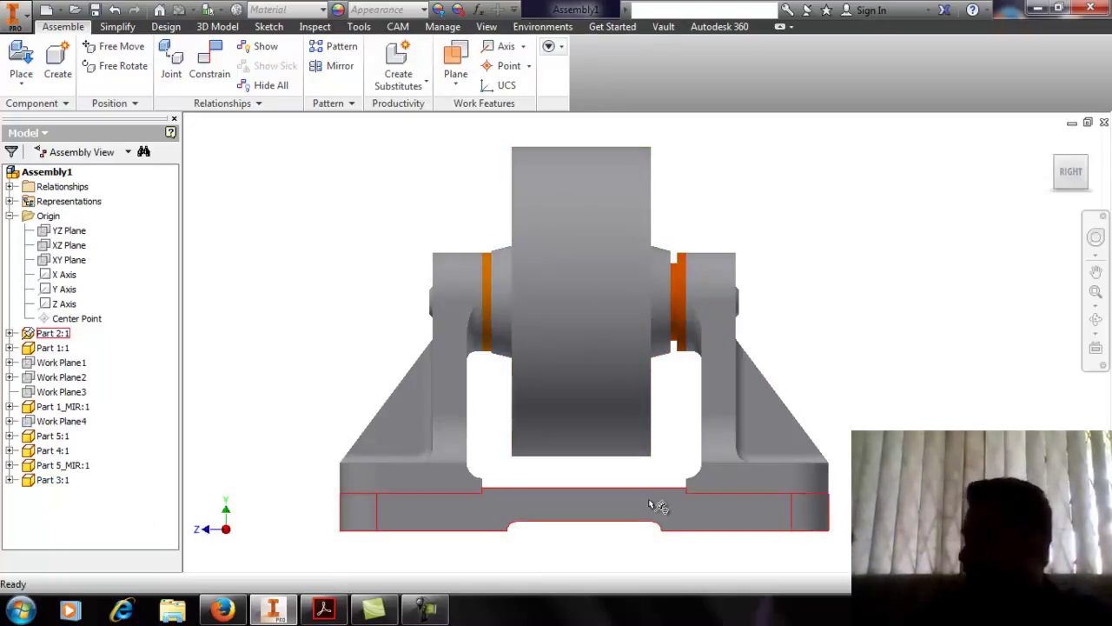
Examine how both bushings fit between the wheel hub and the supports, in the right view and the home view
{"action": "scroll", "coordinate": [683, 261], "scroll_direction": "up", "scroll_amount": 5}
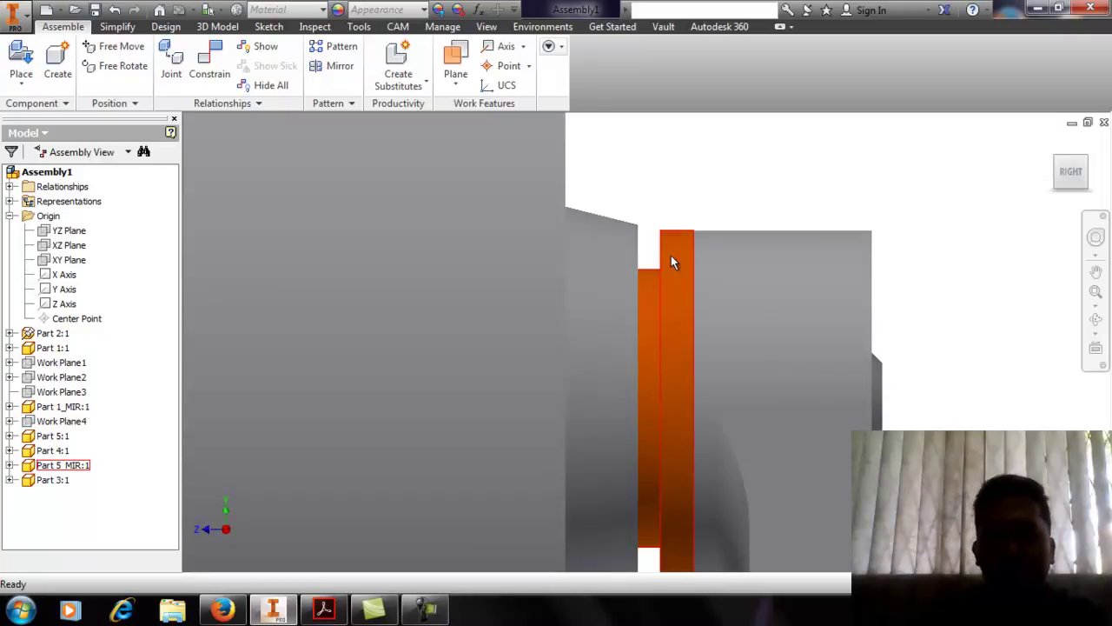
{"action": "scroll", "coordinate": [647, 292], "scroll_direction": "down", "scroll_amount": 3}
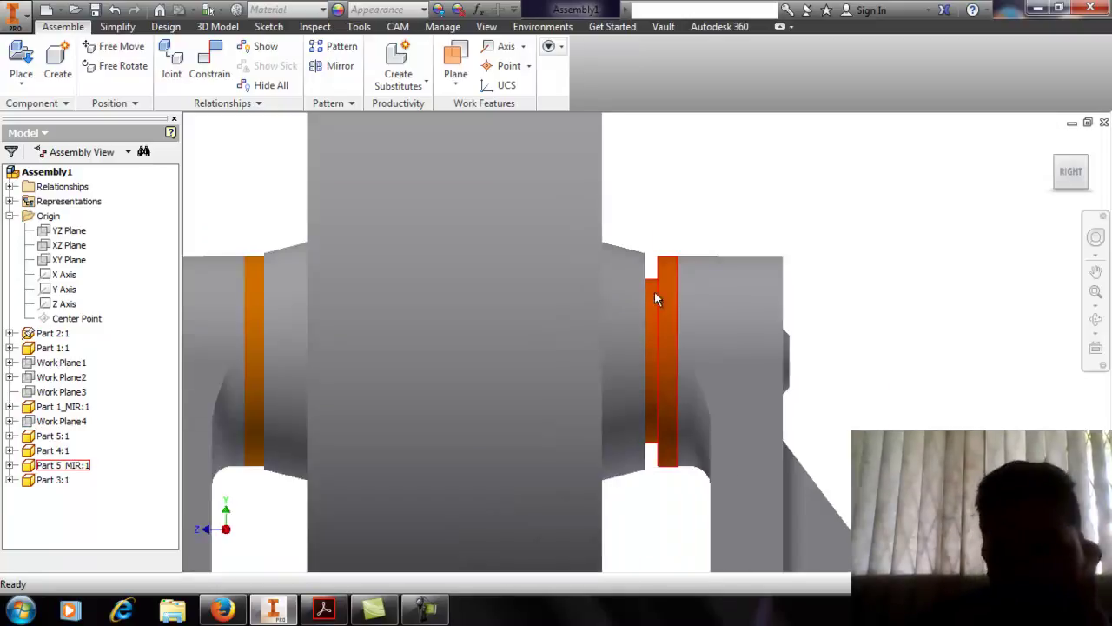
{"action": "middle_click_drag", "start_coordinate": [611, 337], "coordinate": [648, 330]}
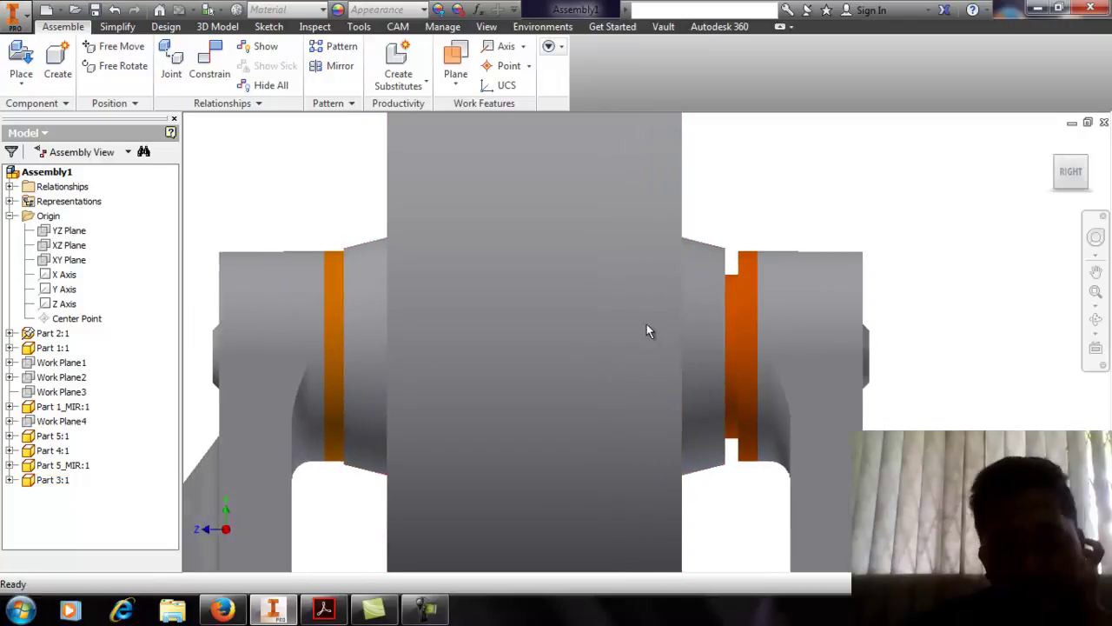
{"action": "scroll", "coordinate": [530, 350], "scroll_direction": "down", "scroll_amount": 4}
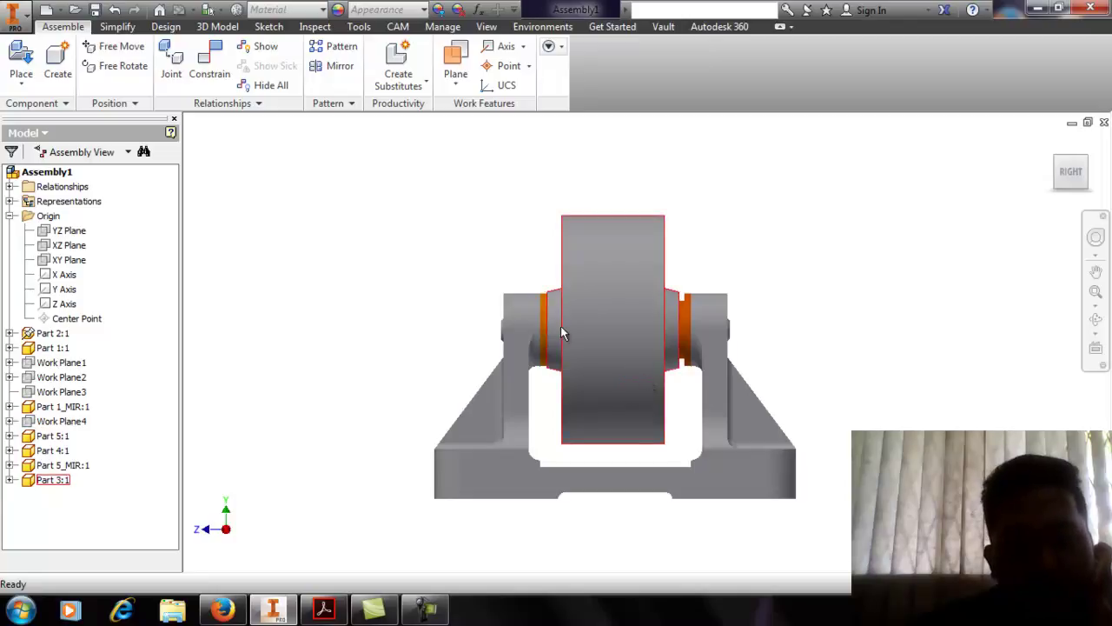
{"action": "scroll", "coordinate": [556, 321], "scroll_direction": "up", "scroll_amount": 5}
{"action": "scroll", "coordinate": [551, 321], "scroll_direction": "down", "scroll_amount": 3}
{"action": "middle_click_drag", "start_coordinate": [701, 356], "coordinate": [646, 354]}
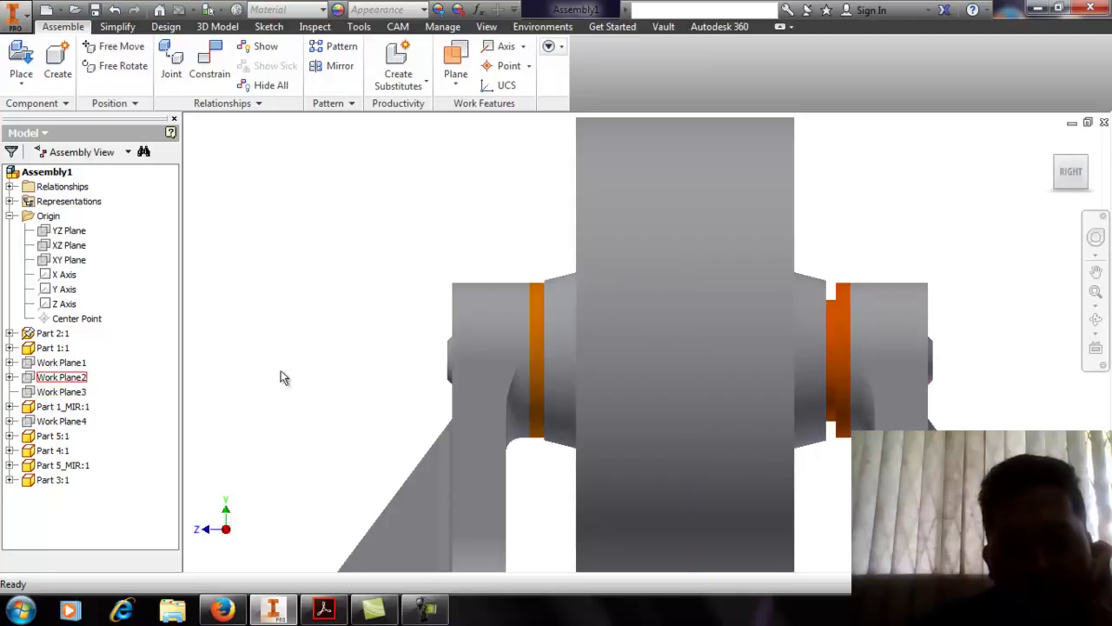
{"action": "left_click", "coordinate": [1051, 142]}
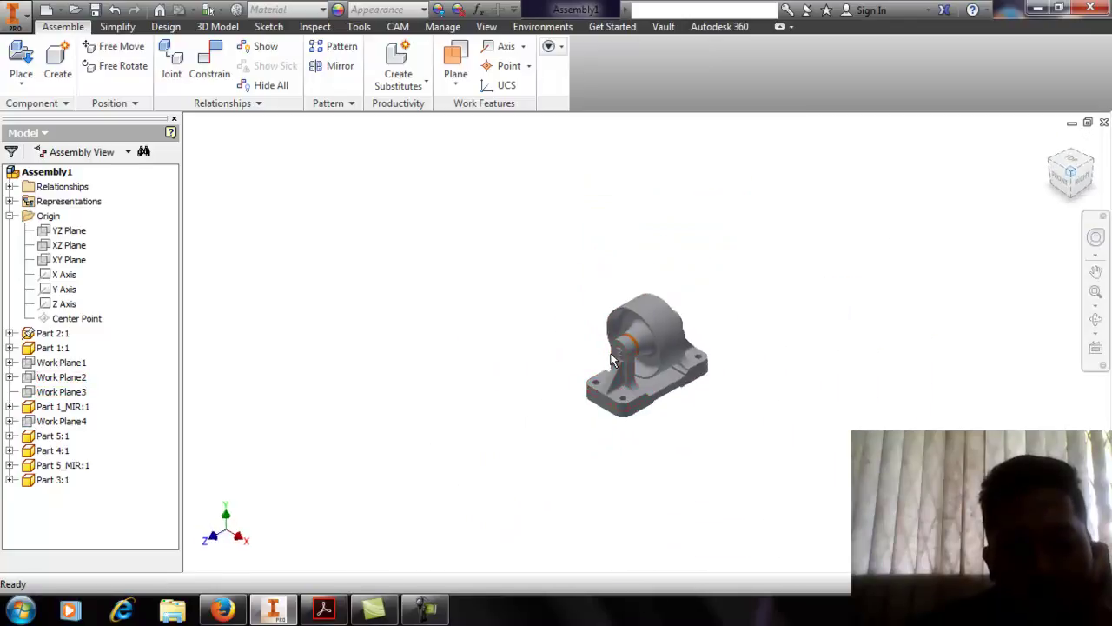
{"action": "scroll", "coordinate": [635, 349], "scroll_direction": "up", "scroll_amount": 5}
{"action": "middle_click_drag", "start_coordinate": [635, 349], "coordinate": [605, 355]}
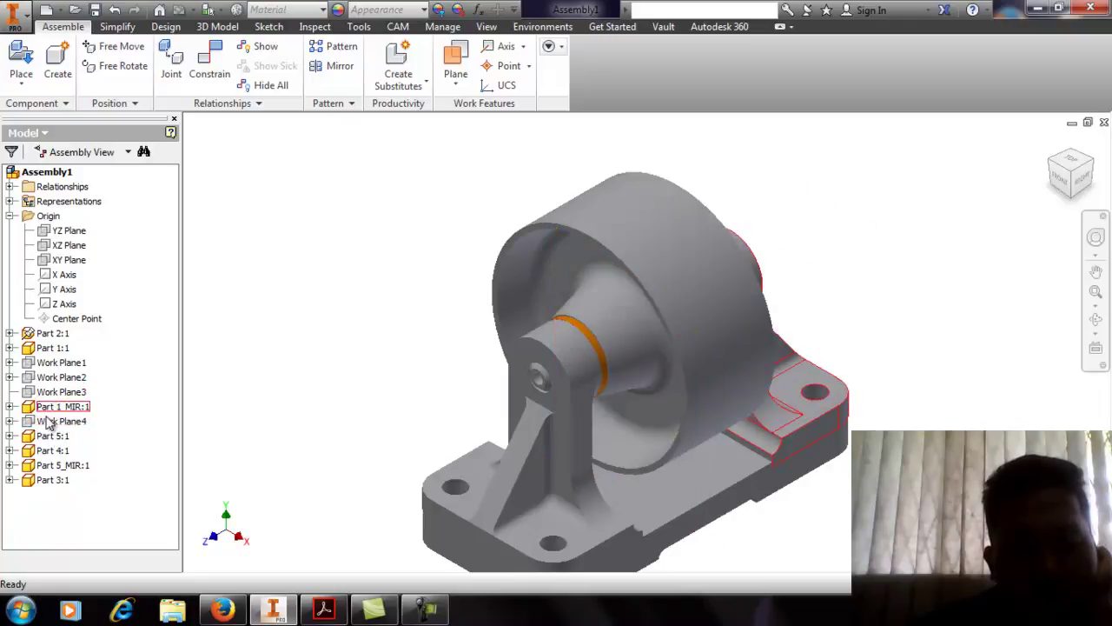
Review the mate constraints belonging to the shaft Part 4 and the wheel Part 3
{"action": "left_click", "coordinate": [10, 450]}
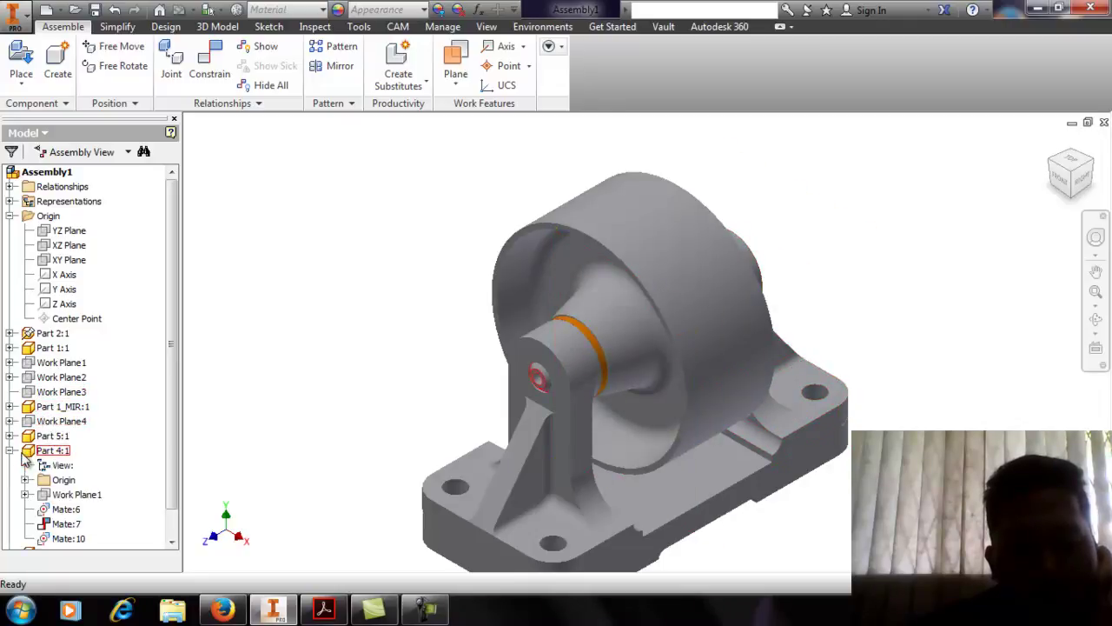
{"action": "left_click", "coordinate": [11, 450]}
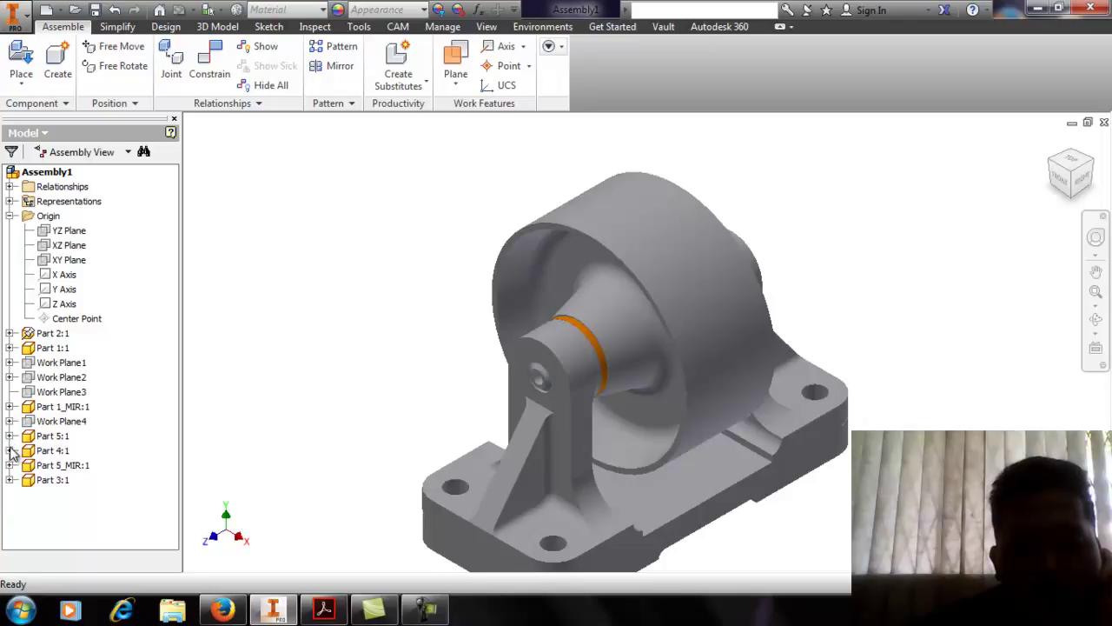
{"action": "left_click", "coordinate": [11, 451]}
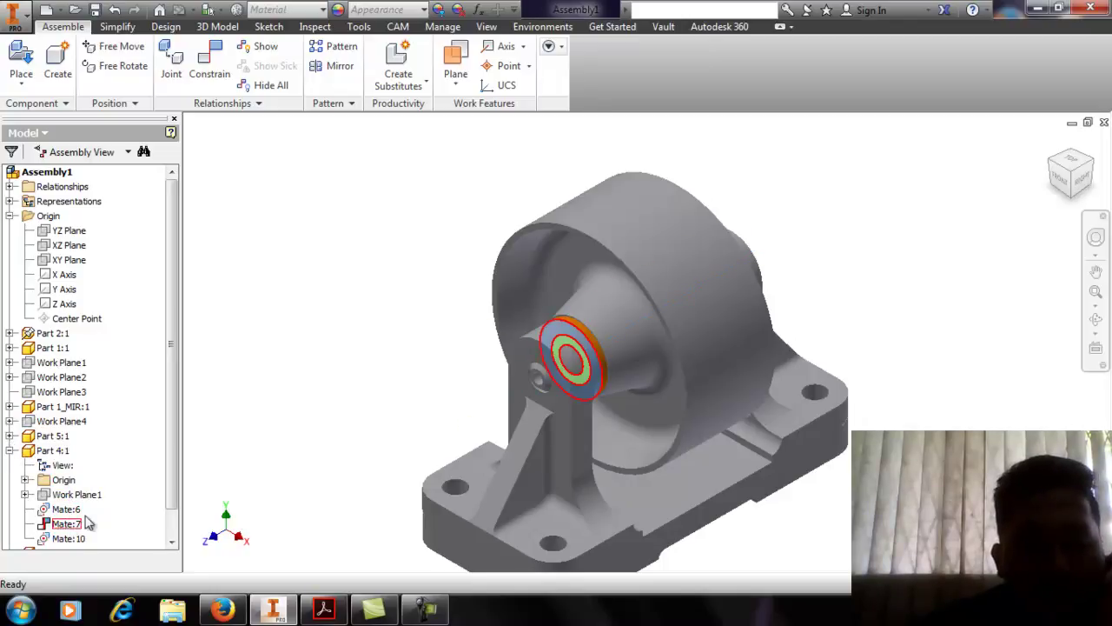
{"action": "left_click", "coordinate": [9, 451]}
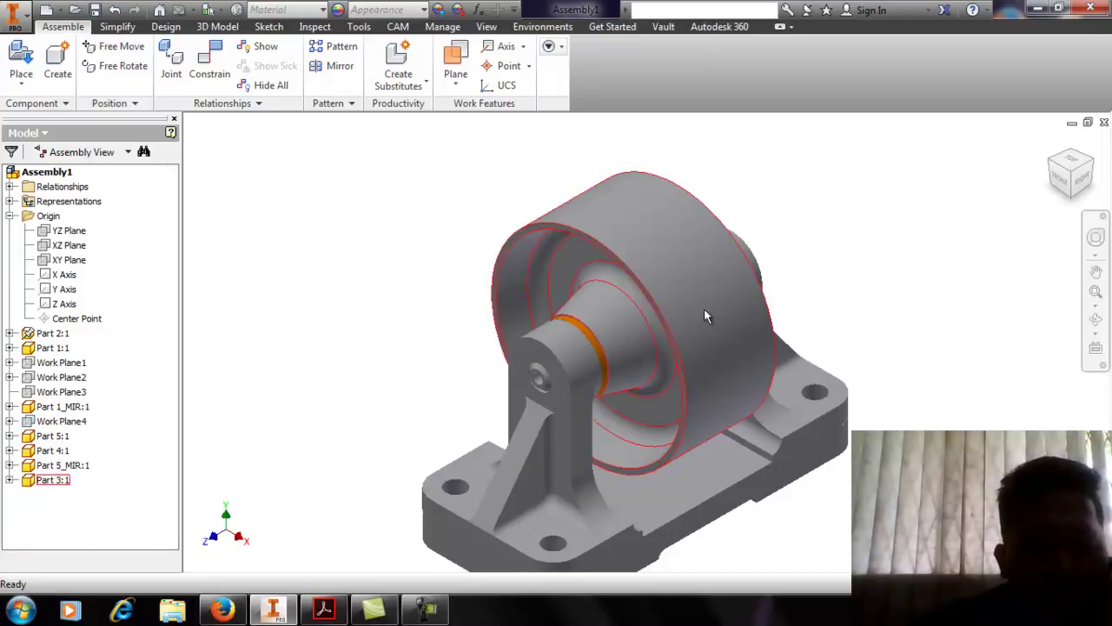
{"action": "left_click", "coordinate": [149, 513]}
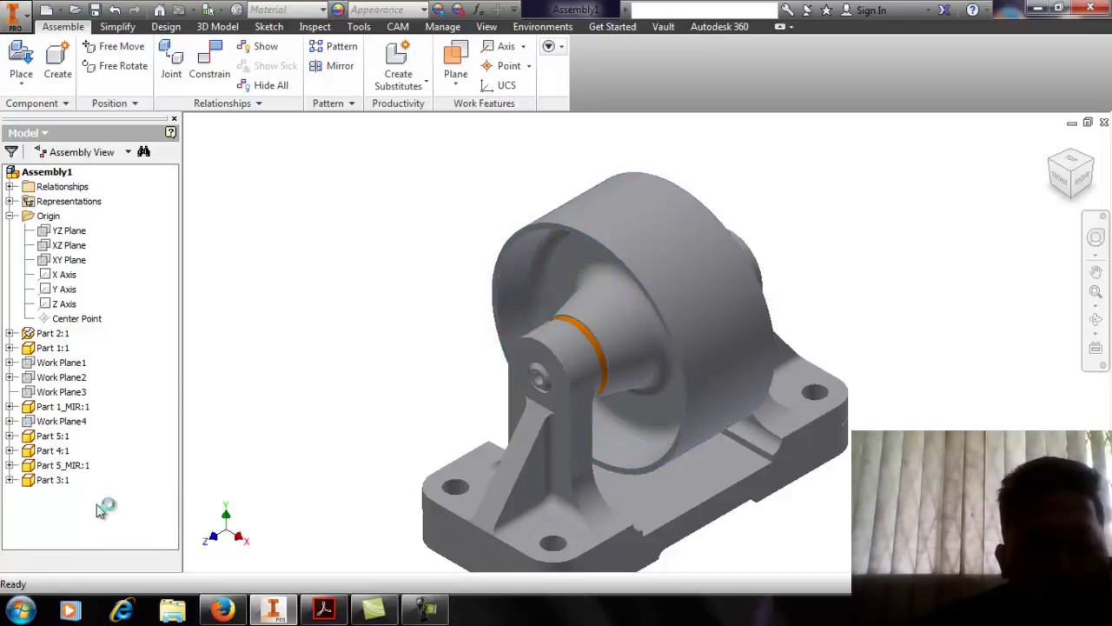
{"action": "left_click", "coordinate": [10, 481]}
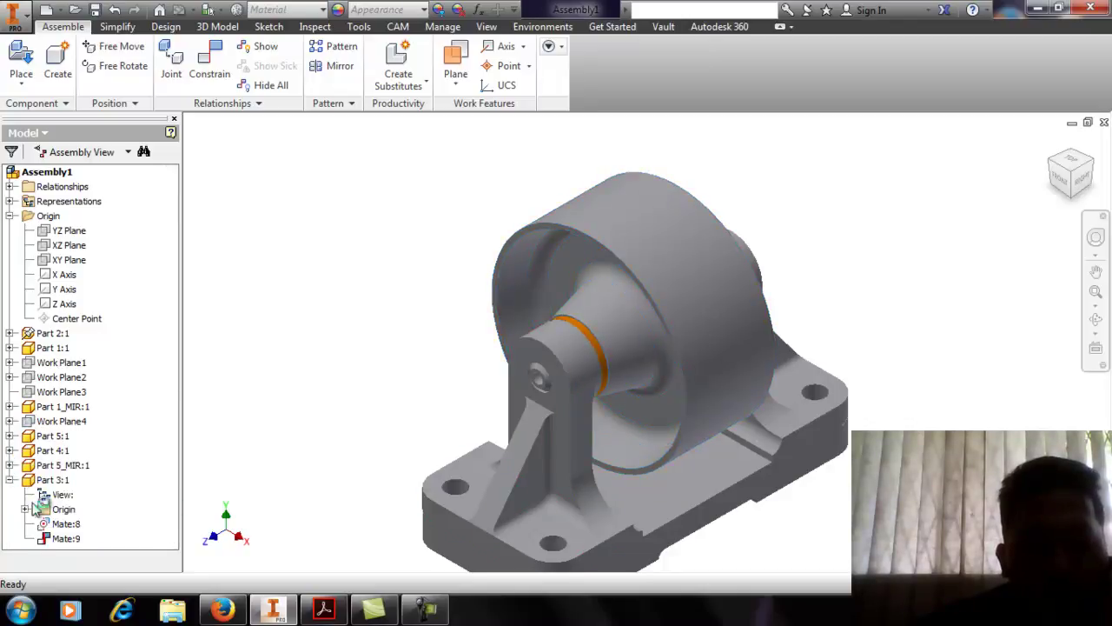
Delete the wheel's face mate Mate:9 and test how the wheel slides along the shaft, restoring its position
{"action": "left_click", "coordinate": [69, 541]}
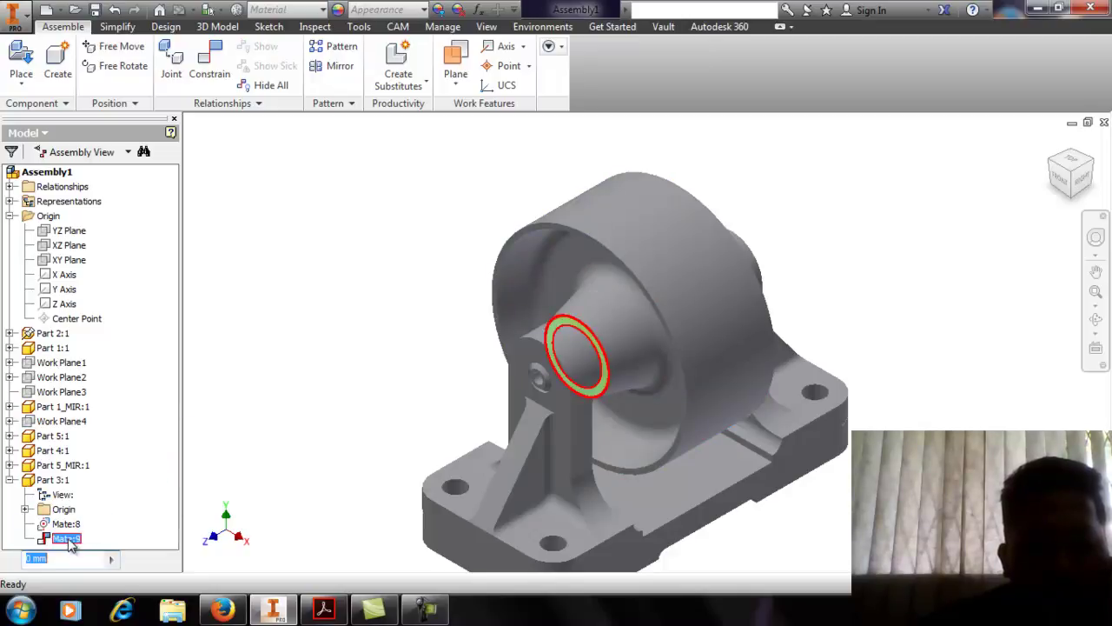
{"action": "left_click", "coordinate": [66, 524]}
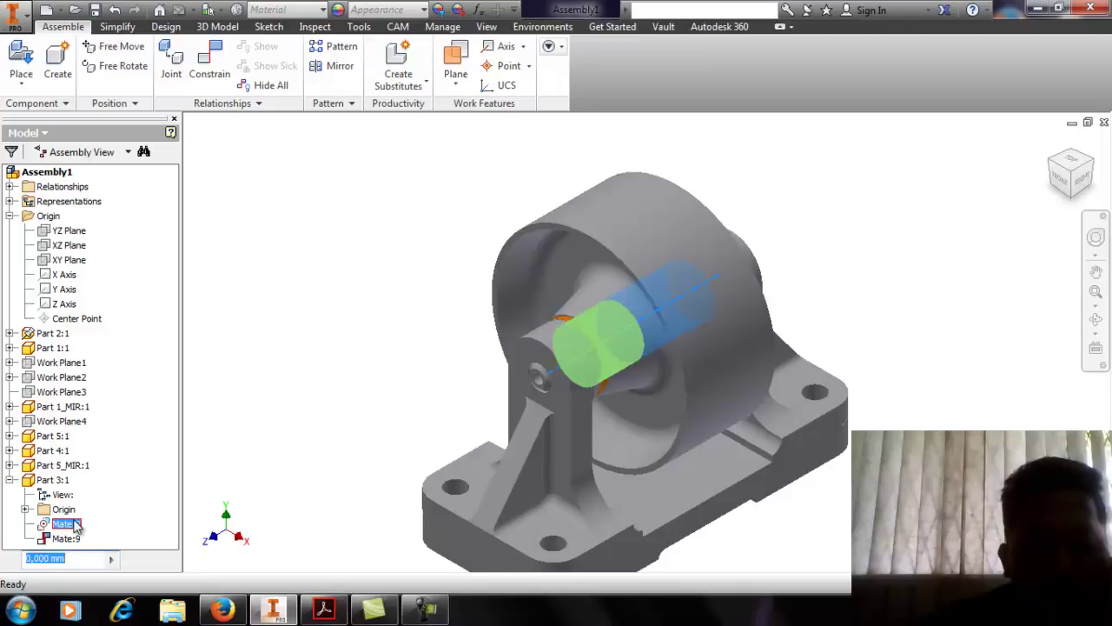
{"action": "left_click", "coordinate": [66, 540]}
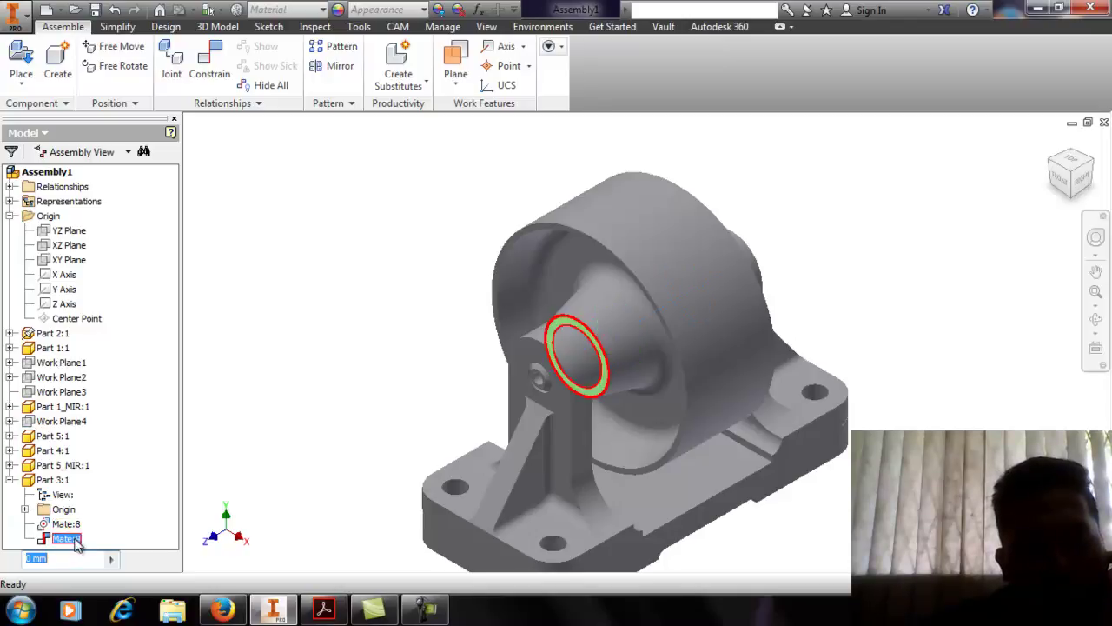
{"action": "right_click", "coordinate": [77, 540]}
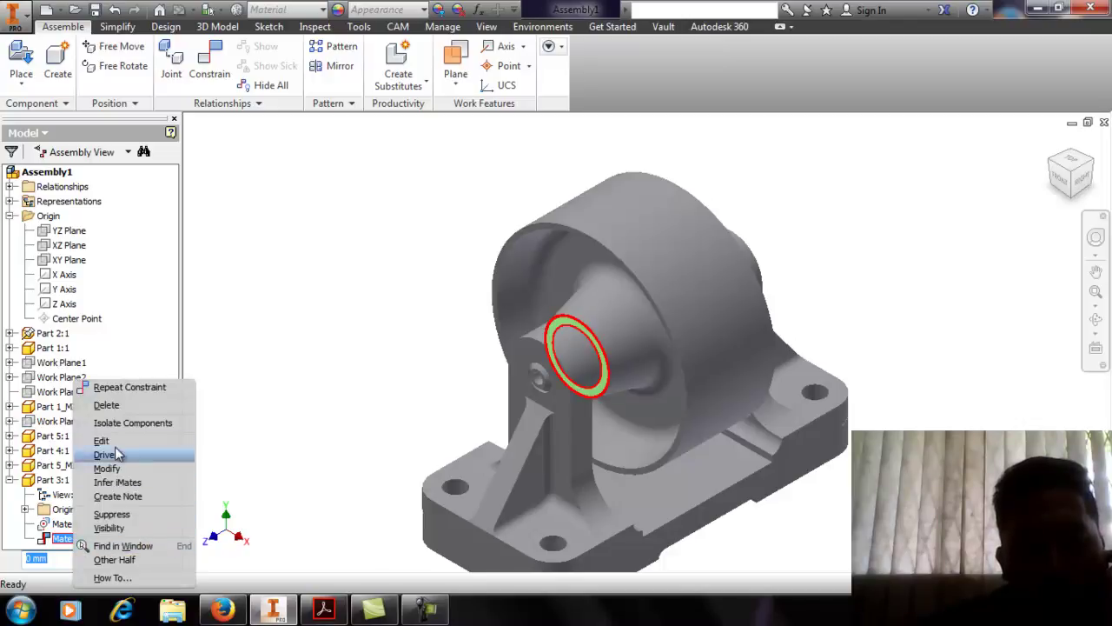
{"action": "left_click", "coordinate": [106, 411]}
{"action": "left_click_drag", "start_coordinate": [654, 375], "coordinate": [898, 211]}
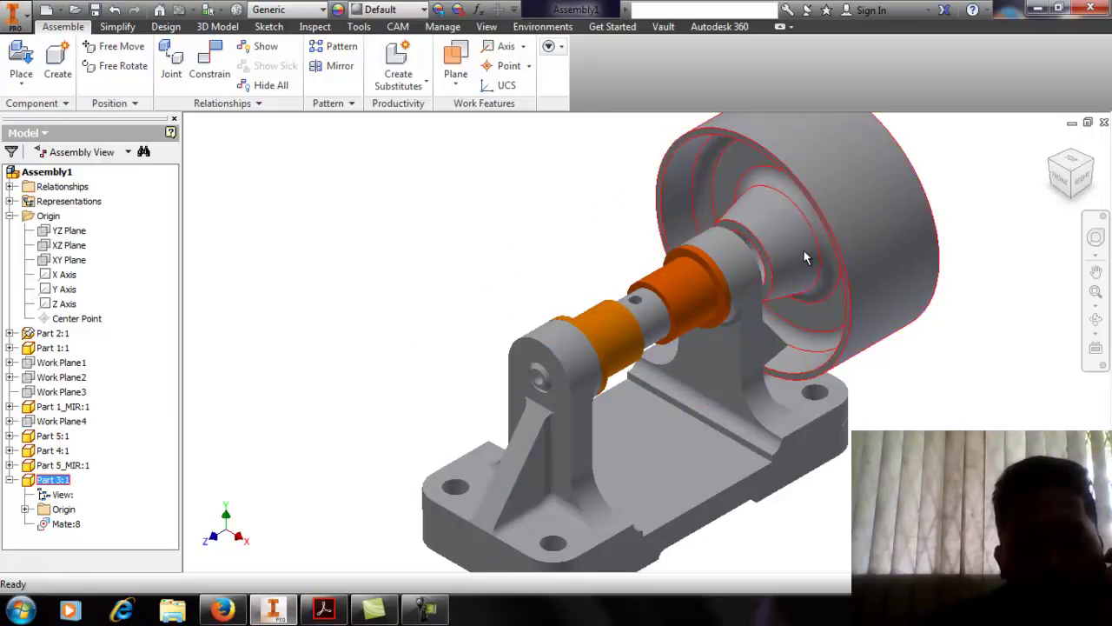
{"action": "left_click", "coordinate": [113, 10]}
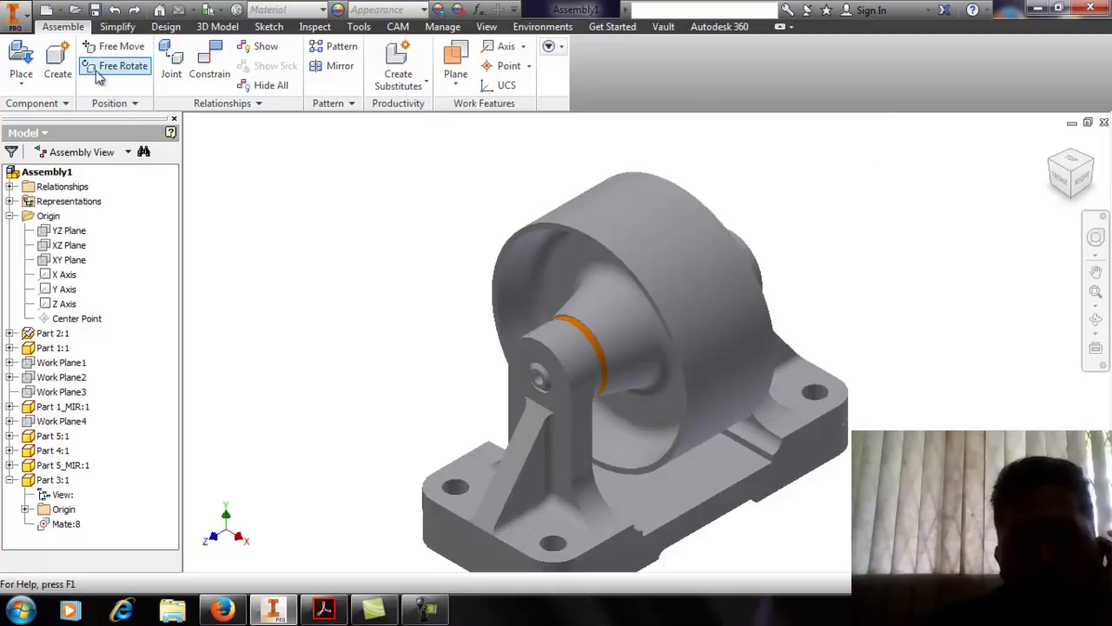
{"action": "left_click", "coordinate": [211, 73]}
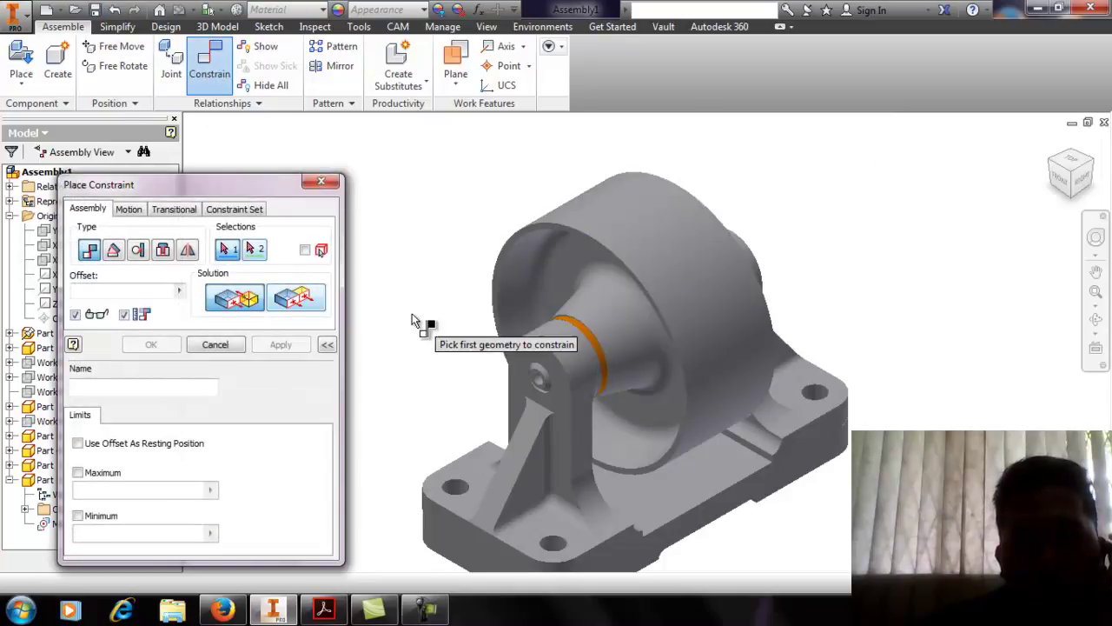
{"action": "scroll", "coordinate": [566, 323], "scroll_direction": "up", "scroll_amount": 6}
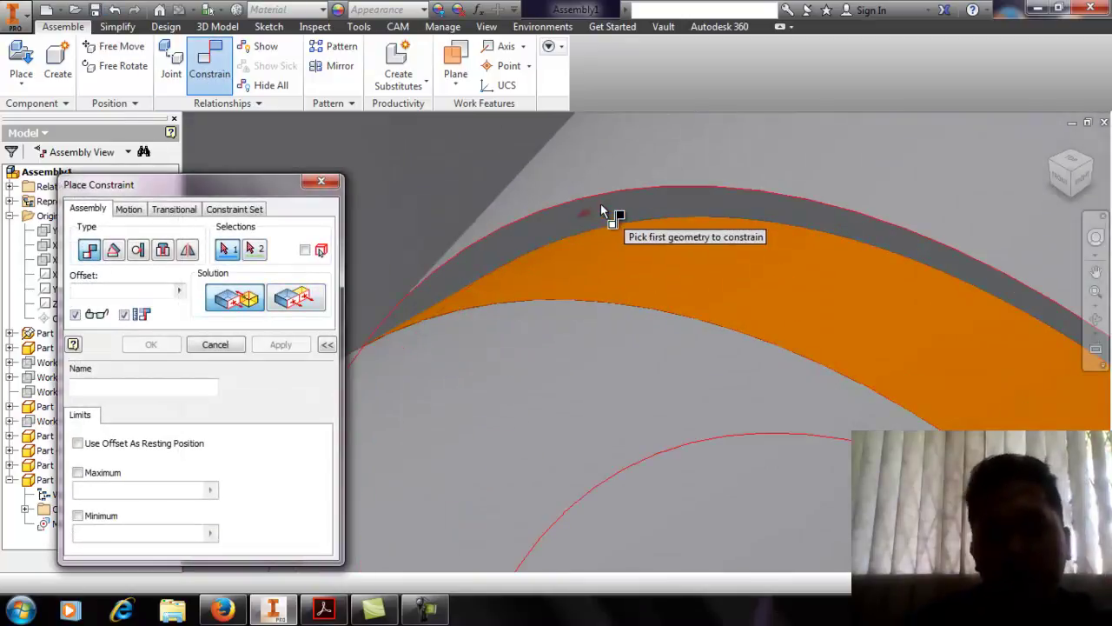
{"action": "left_click", "coordinate": [599, 209]}
{"action": "scroll", "coordinate": [604, 208], "scroll_direction": "down", "scroll_amount": 6}
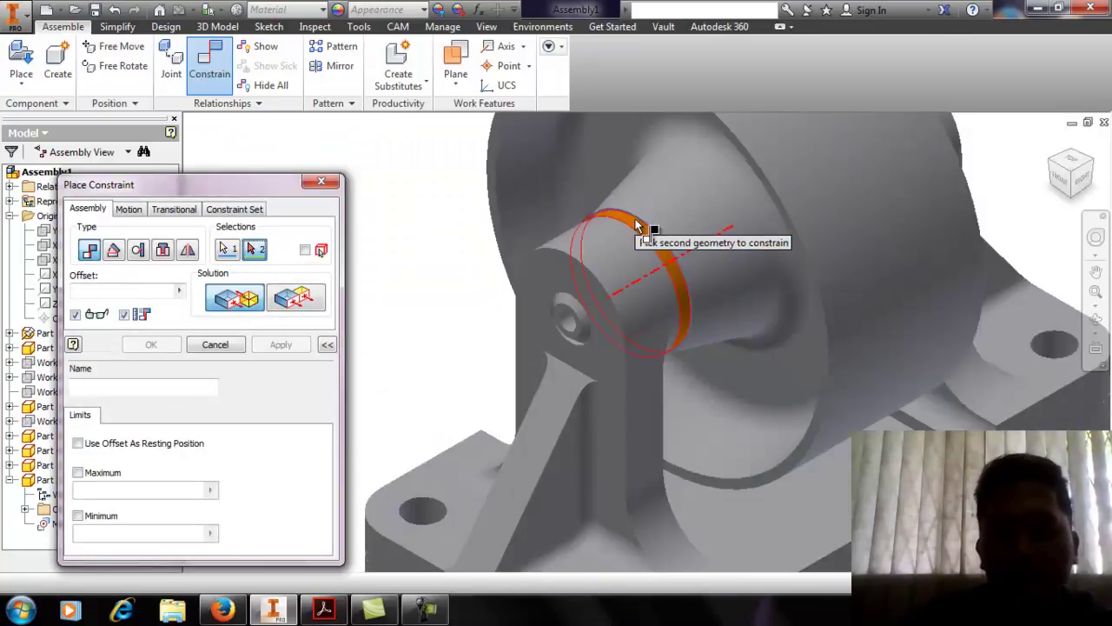
{"action": "middle_click_drag", "start_coordinate": [800, 226], "coordinate": [721, 239]}
{"action": "scroll", "coordinate": [722, 239], "scroll_direction": "up", "scroll_amount": 8}
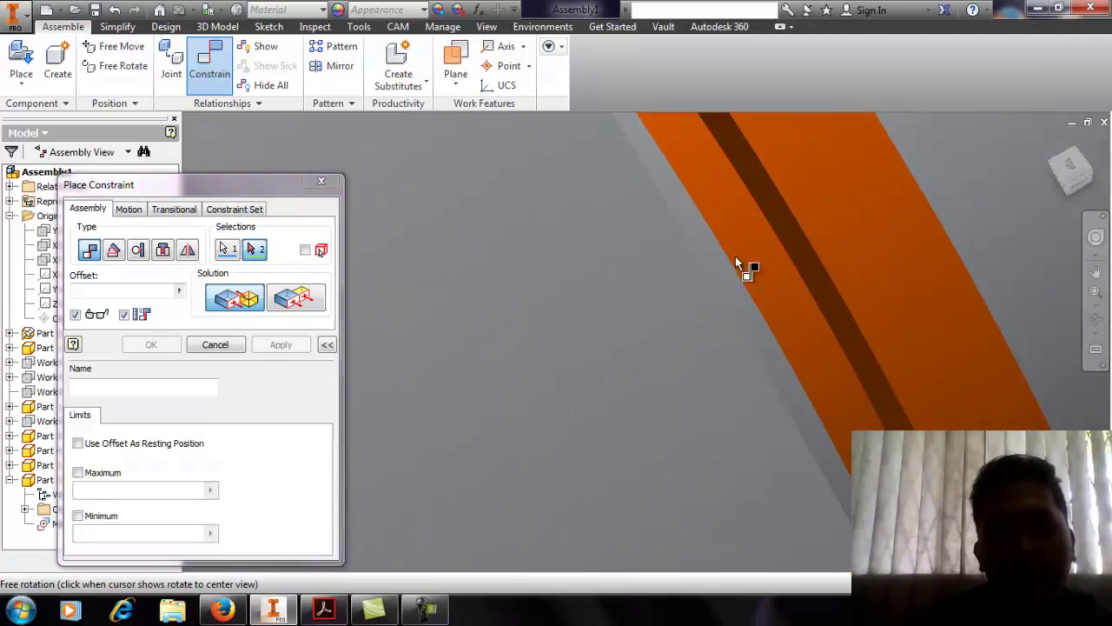
{"action": "left_click", "coordinate": [800, 254]}
{"action": "scroll", "coordinate": [795, 257], "scroll_direction": "down", "scroll_amount": 5}
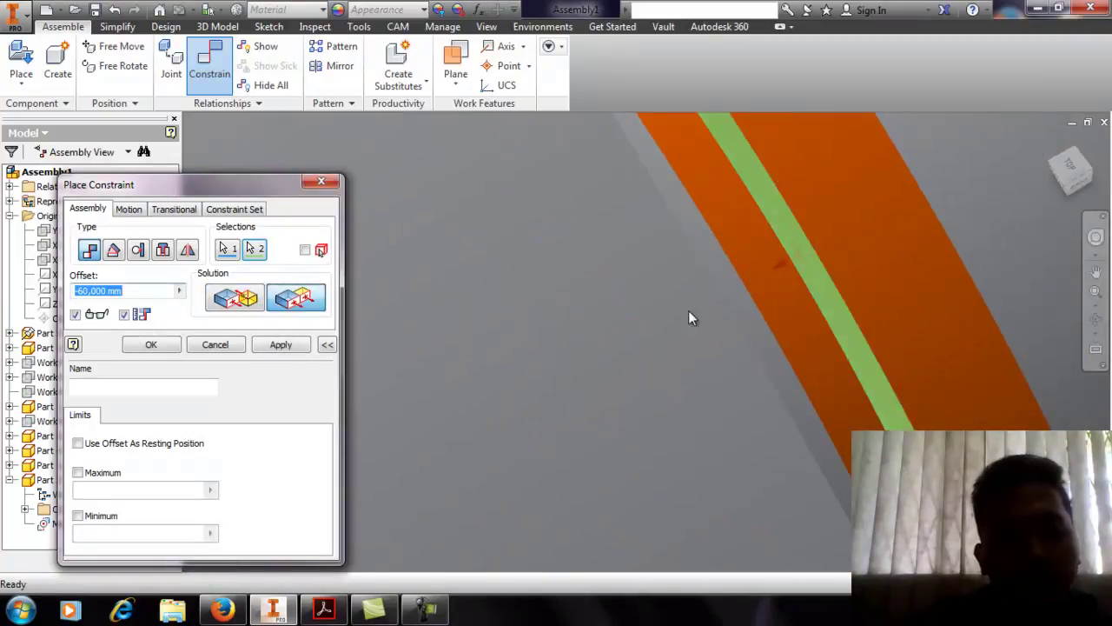
{"action": "middle_click_drag", "start_coordinate": [551, 380], "coordinate": [496, 360], "text": "shift"}
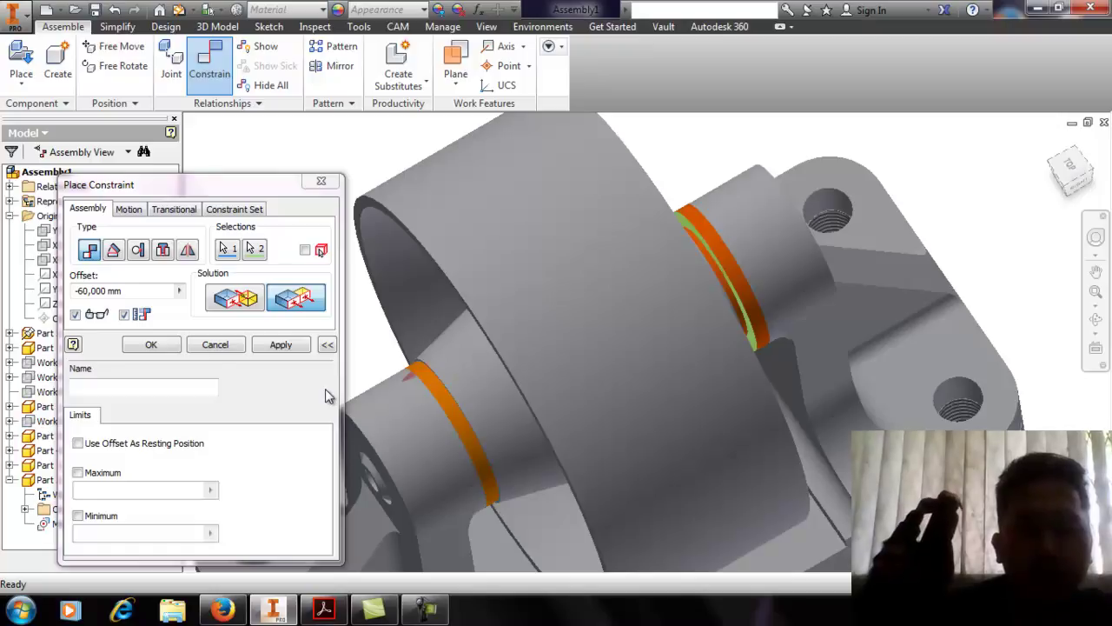
{"action": "left_click", "coordinate": [223, 344]}
Slide the wheel off the front bushing and mate its hub end face to that bushing's inner flange face with a 1 mm offset
{"action": "middle_click_drag", "start_coordinate": [489, 402], "coordinate": [565, 336], "text": "shift"}
{"action": "left_click_drag", "start_coordinate": [831, 304], "coordinate": [809, 353]}
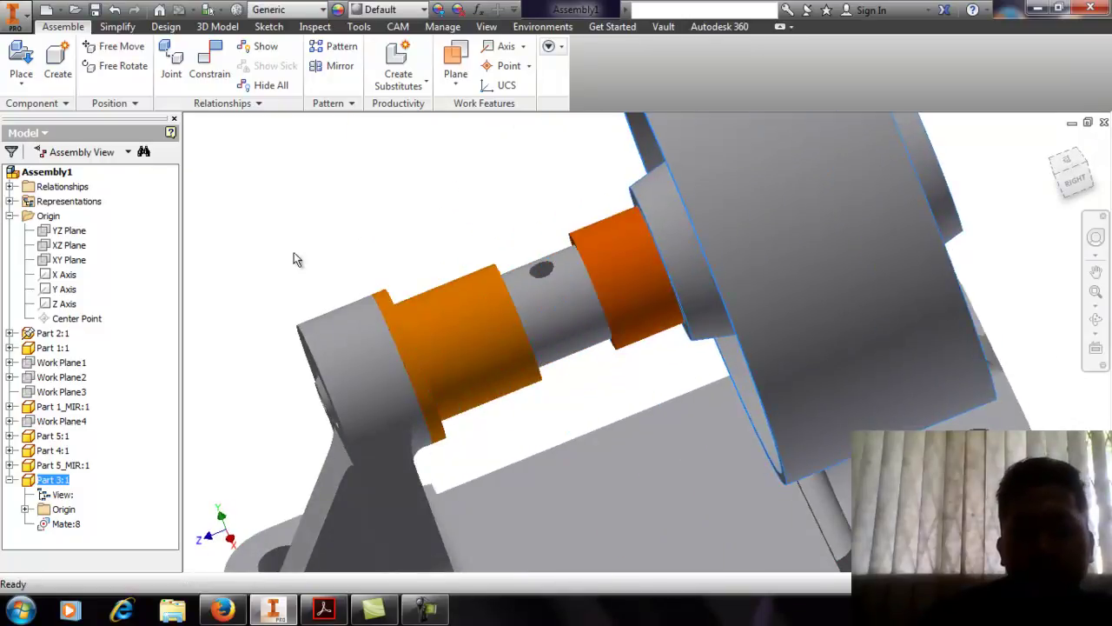
{"action": "left_click", "coordinate": [209, 65]}
{"action": "scroll", "coordinate": [643, 296], "scroll_direction": "up", "scroll_amount": 3}
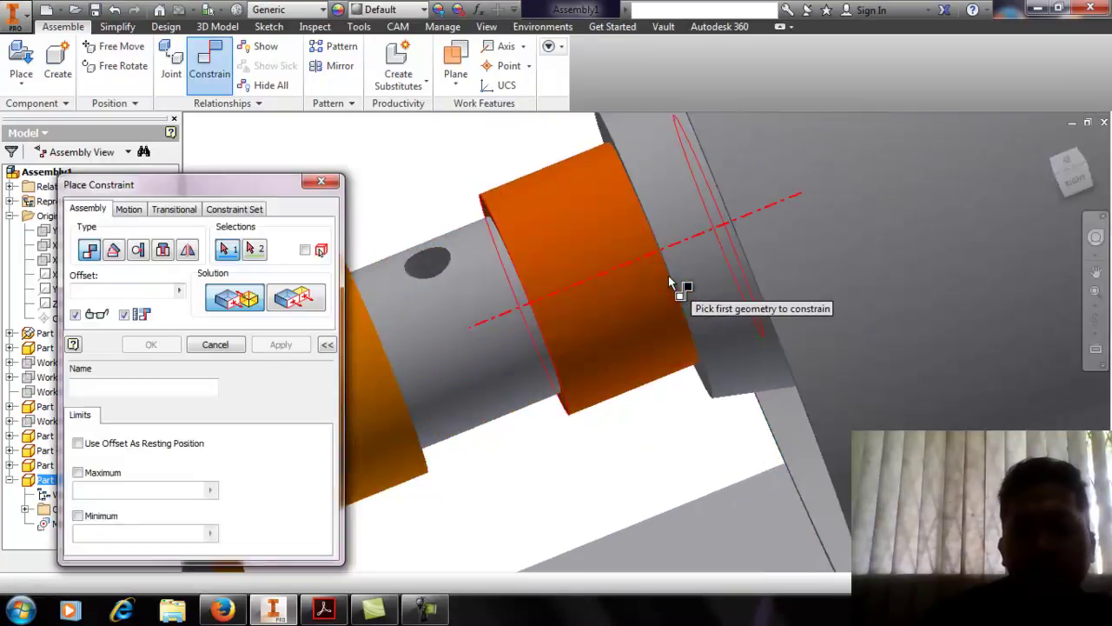
{"action": "mouse_move", "coordinate": [700, 314]}
{"action": "middle_mouse_down", "text": "shift"}
{"action": "mouse_move", "coordinate": [730, 305]}
{"action": "mouse_move", "coordinate": [726, 321]}
{"action": "mouse_move", "coordinate": [368, 385]}
{"action": "mouse_move", "coordinate": [495, 380]}
{"action": "middle_mouse_up", "text": "shift"}
{"action": "left_click", "coordinate": [710, 342]}
{"action": "middle_click_drag", "start_coordinate": [722, 412], "coordinate": [930, 393], "text": "shift"}
{"action": "scroll", "coordinate": [637, 293], "scroll_direction": "up", "scroll_amount": 5}
{"action": "left_click", "coordinate": [521, 259]}
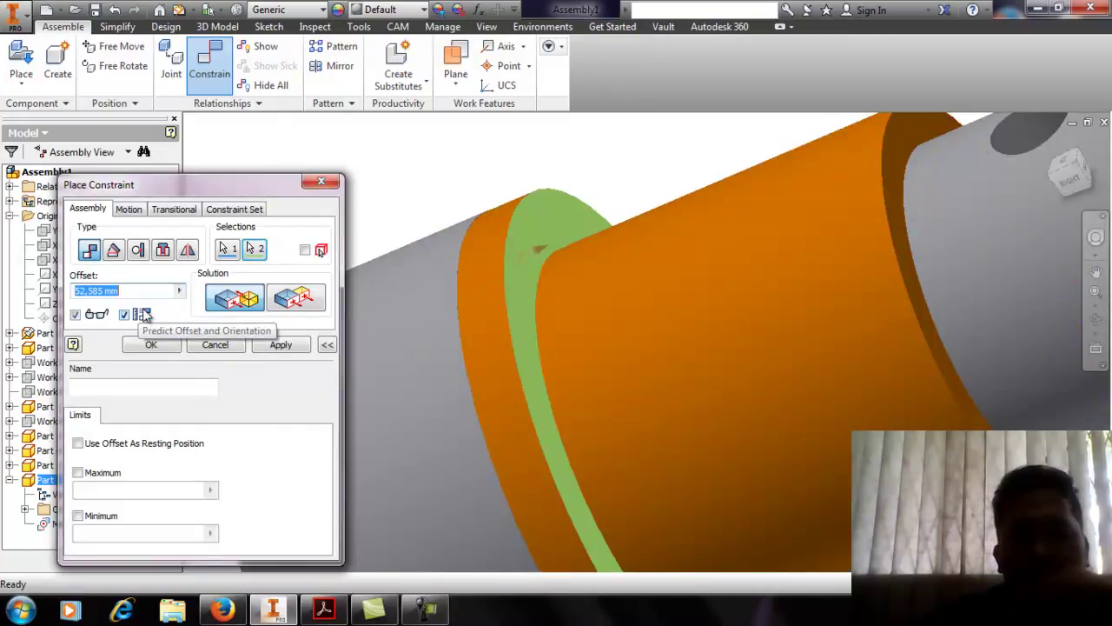
{"action": "type", "text": "1"}
{"action": "left_click", "coordinate": [279, 345]}
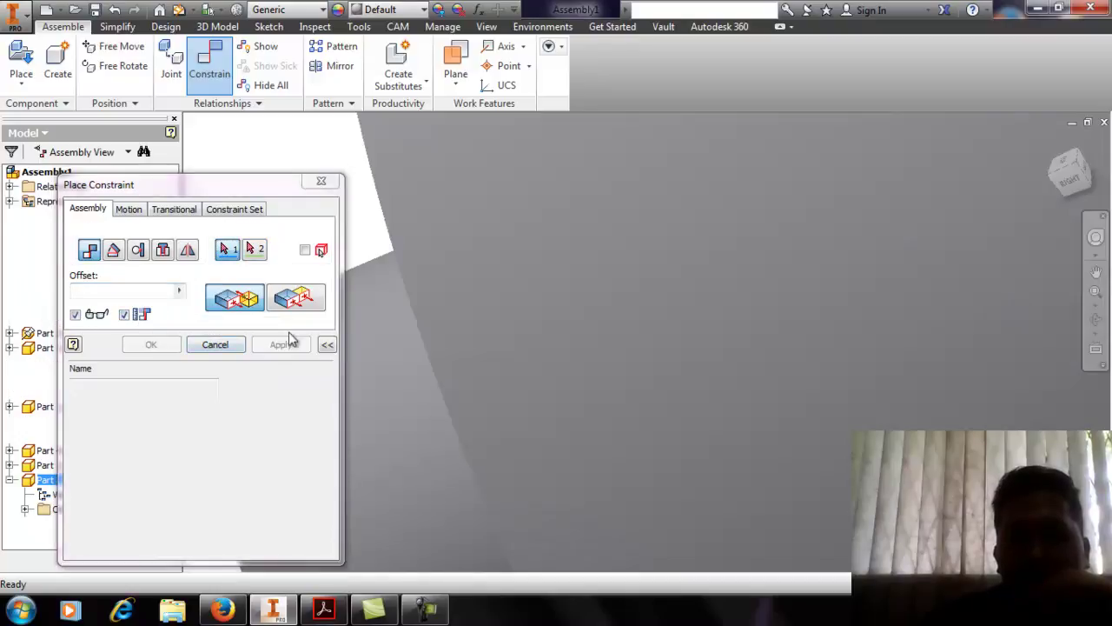
{"action": "left_click", "coordinate": [320, 181]}
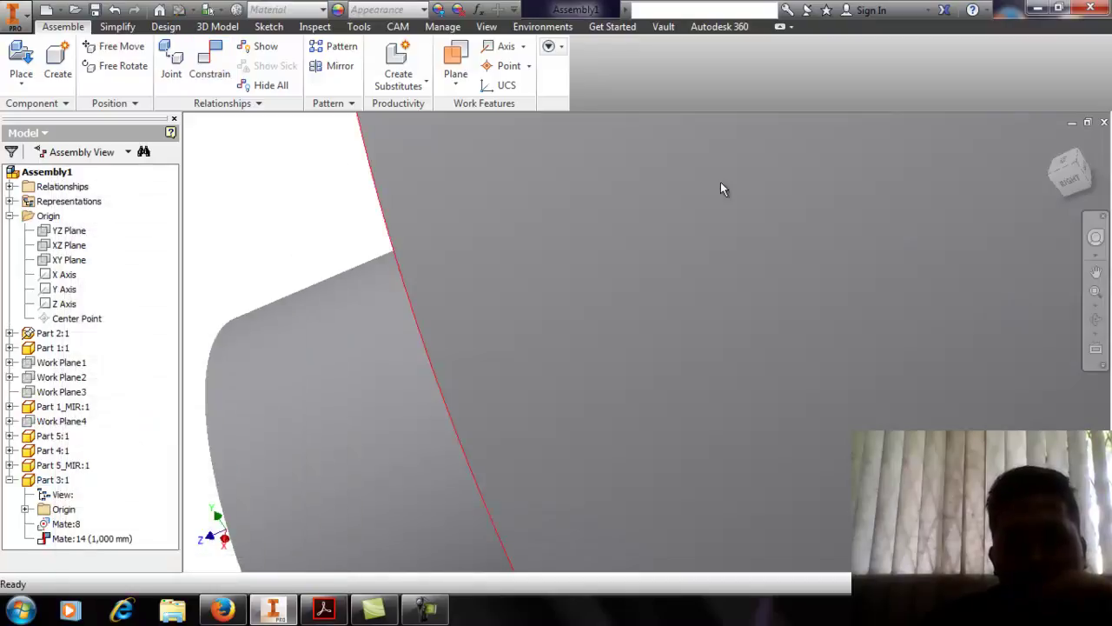
Examine the clearance between the wheel hub and both bushing flanges from the right, and the whole assembly in isometric view
{"action": "left_click", "coordinate": [1067, 174]}
{"action": "scroll", "coordinate": [626, 348], "scroll_direction": "up", "scroll_amount": 6}
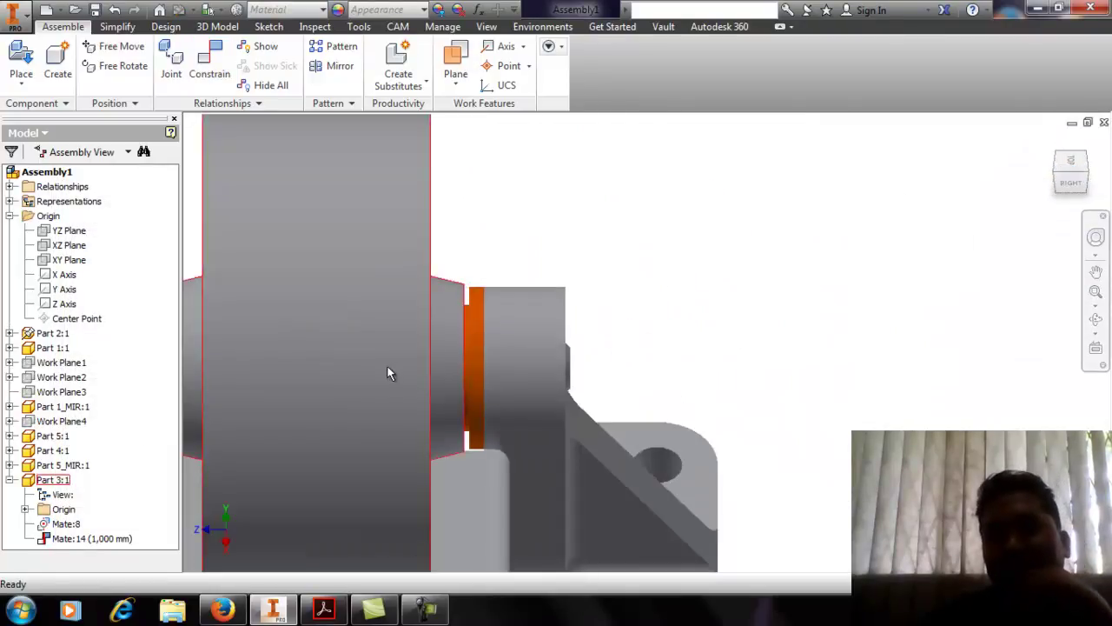
{"action": "middle_click_drag", "start_coordinate": [392, 370], "coordinate": [492, 370]}
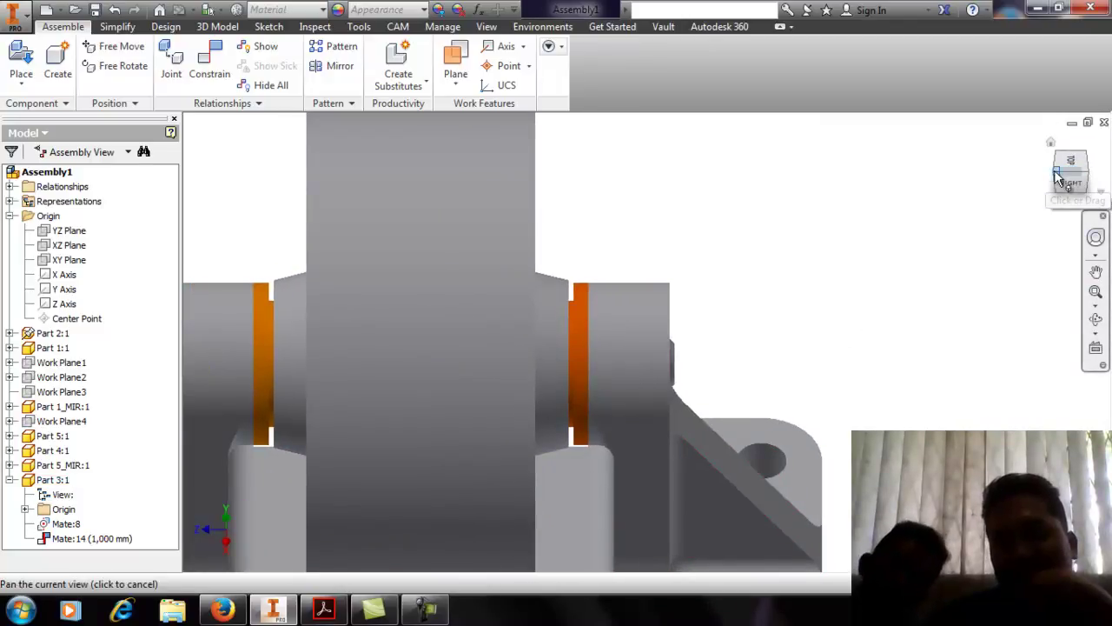
{"action": "middle_click_drag", "start_coordinate": [410, 412], "coordinate": [437, 415]}
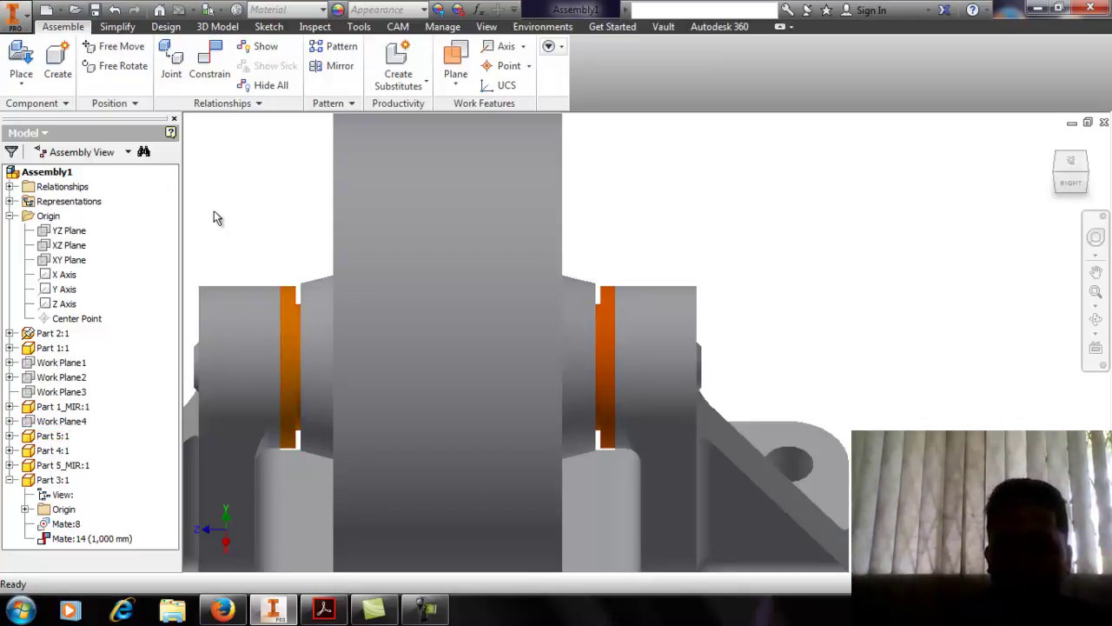
{"action": "left_click", "coordinate": [1061, 180]}
{"action": "scroll", "coordinate": [585, 422], "scroll_direction": "up", "scroll_amount": 5}
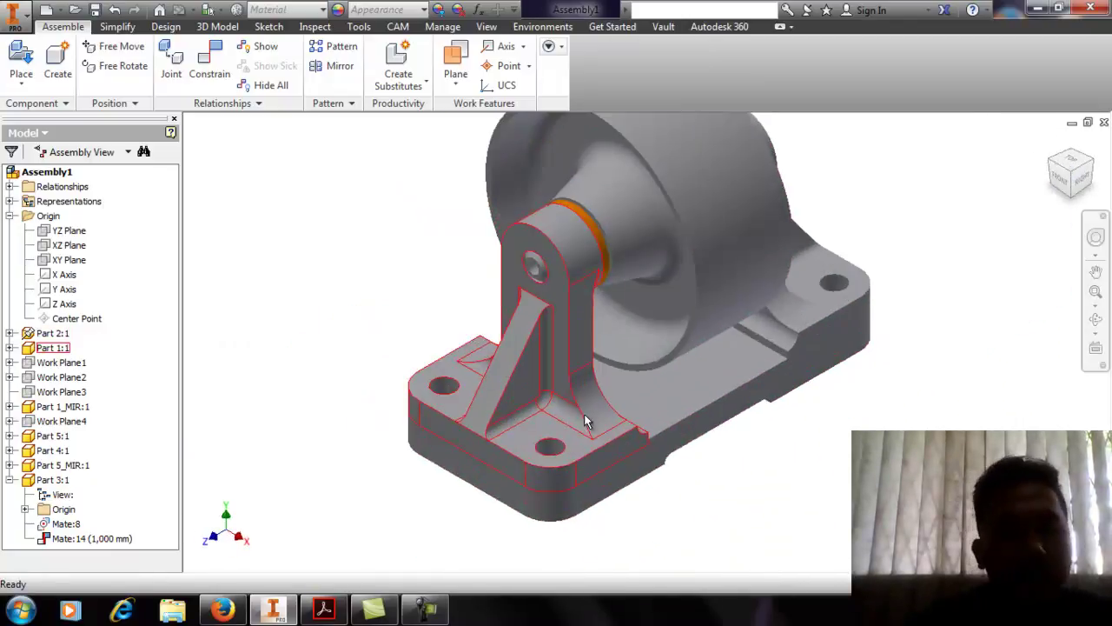
{"action": "middle_click_drag", "start_coordinate": [588, 417], "coordinate": [518, 444]}
{"action": "scroll", "coordinate": [556, 439], "scroll_direction": "up", "scroll_amount": 2}
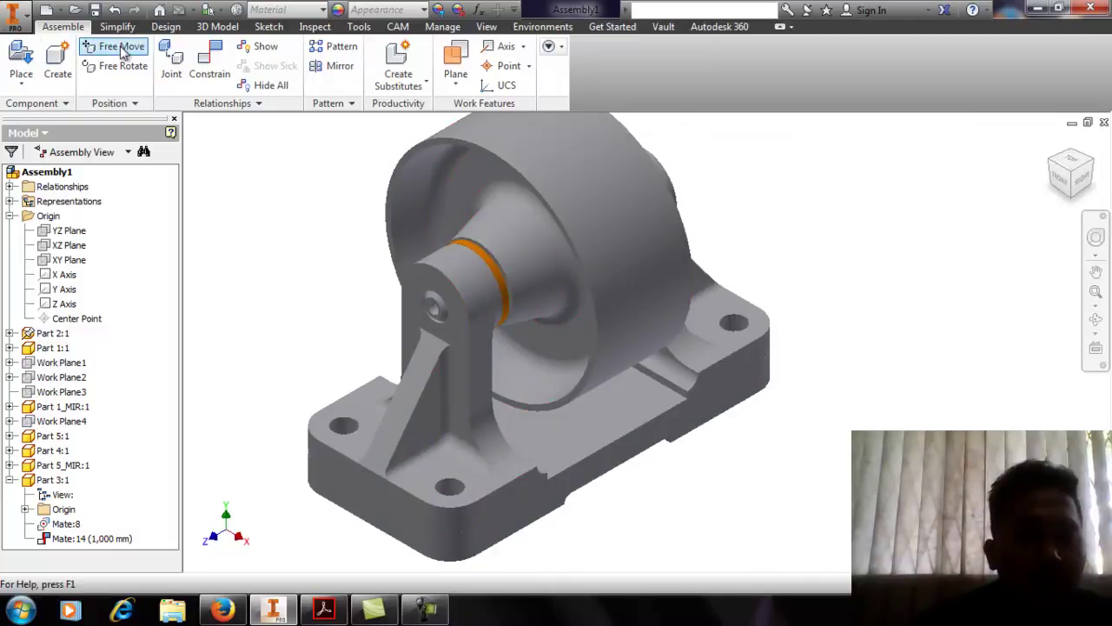
Choose the ISO 4017 hex head bolt from the Content Center fasteners for placement in the assembly
{"action": "left_click", "coordinate": [21, 78]}
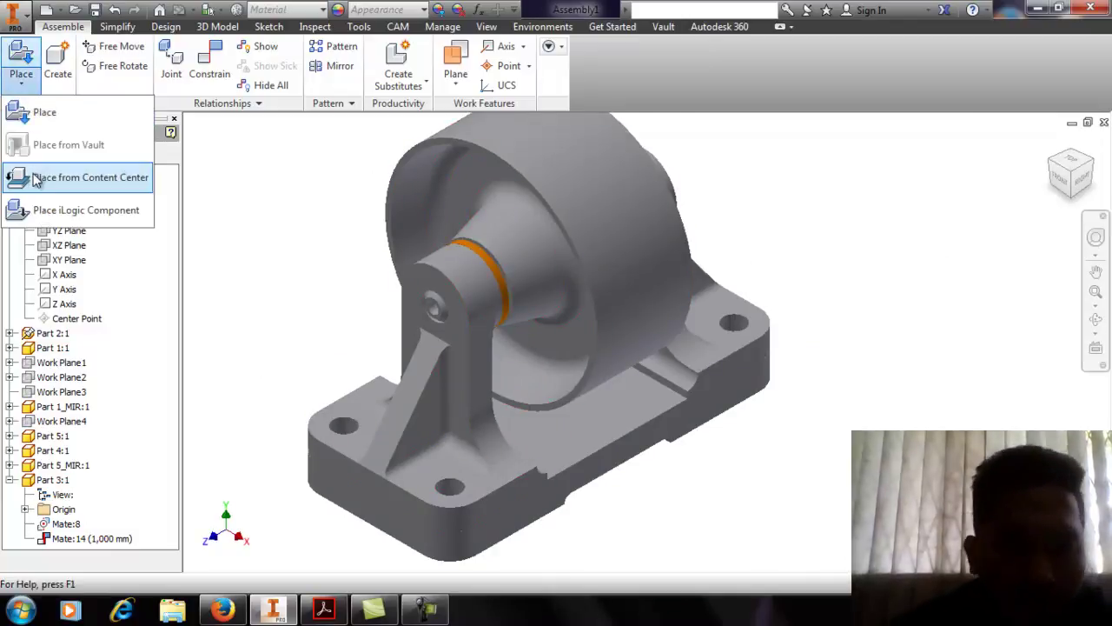
{"action": "left_click", "coordinate": [37, 178]}
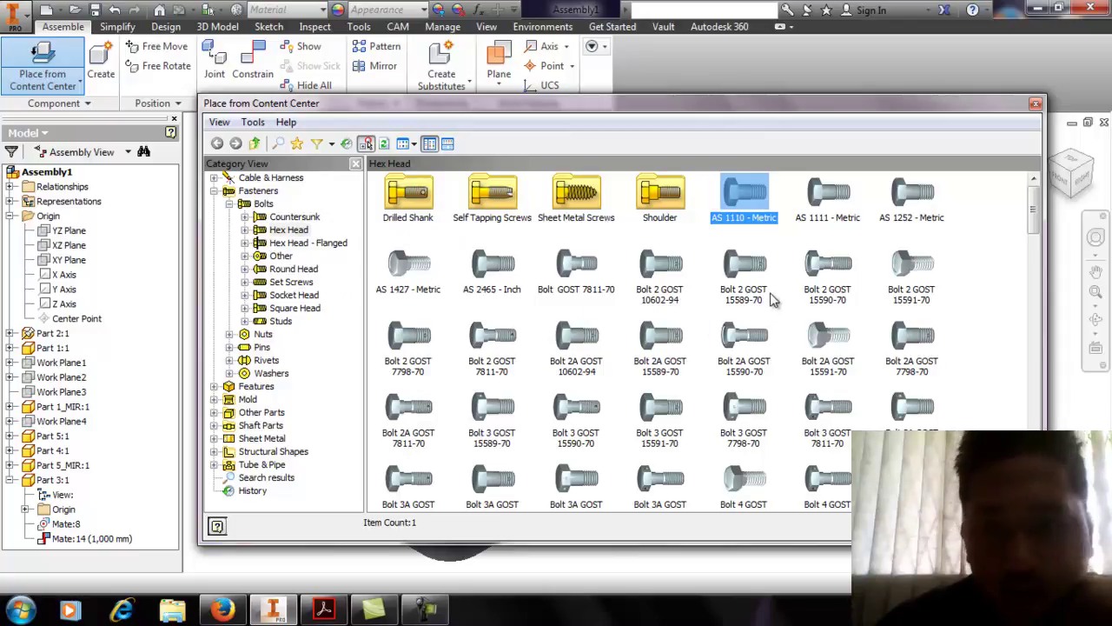
{"action": "scroll", "coordinate": [766, 299], "scroll_direction": "down", "scroll_amount": 3}
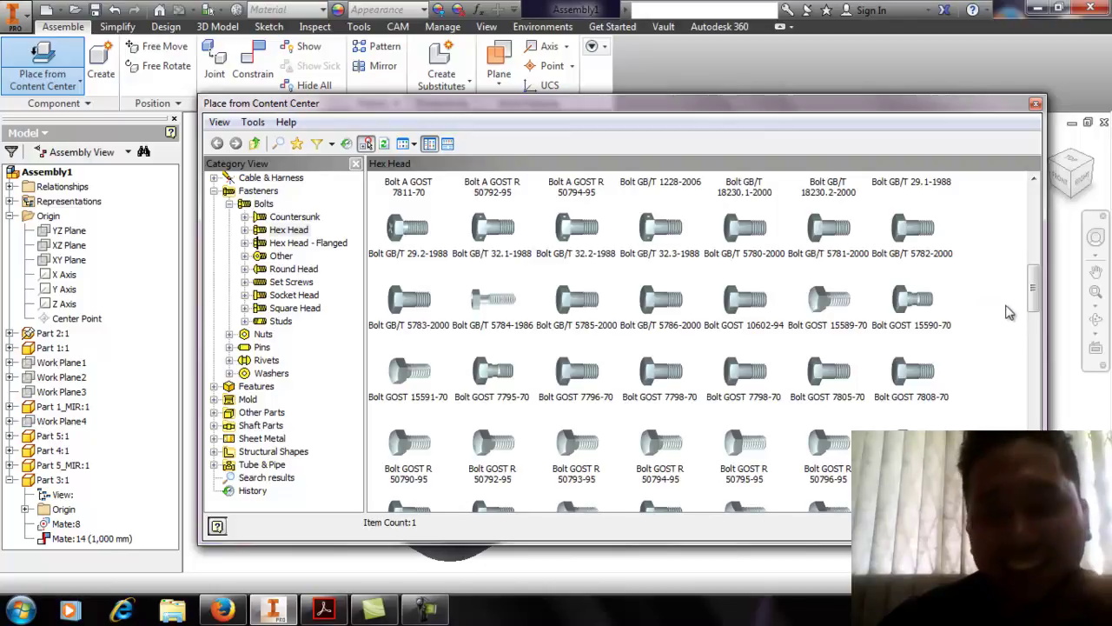
{"action": "left_click_drag", "start_coordinate": [1037, 308], "coordinate": [1034, 227]}
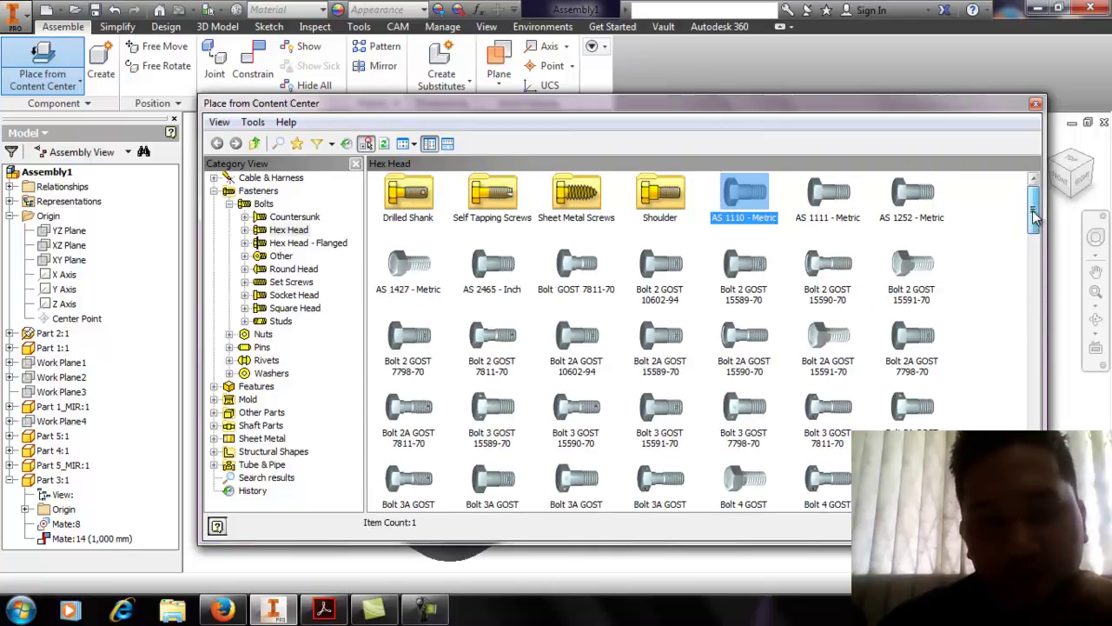
{"action": "left_click_drag", "start_coordinate": [1034, 217], "coordinate": [1031, 460]}
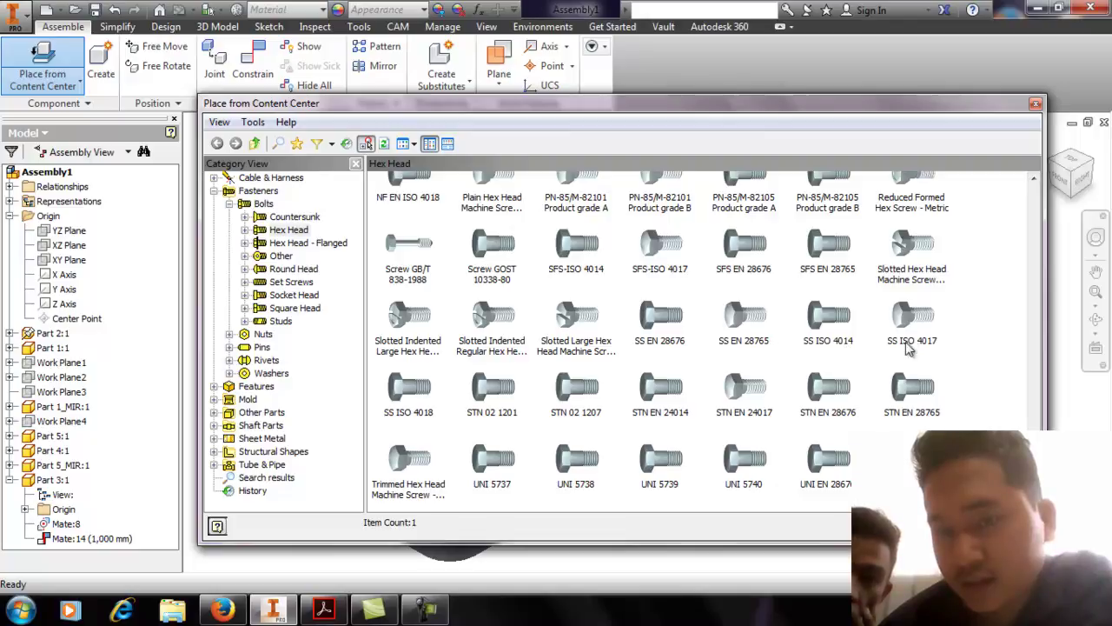
{"action": "scroll", "coordinate": [916, 341], "scroll_direction": "up", "scroll_amount": 3}
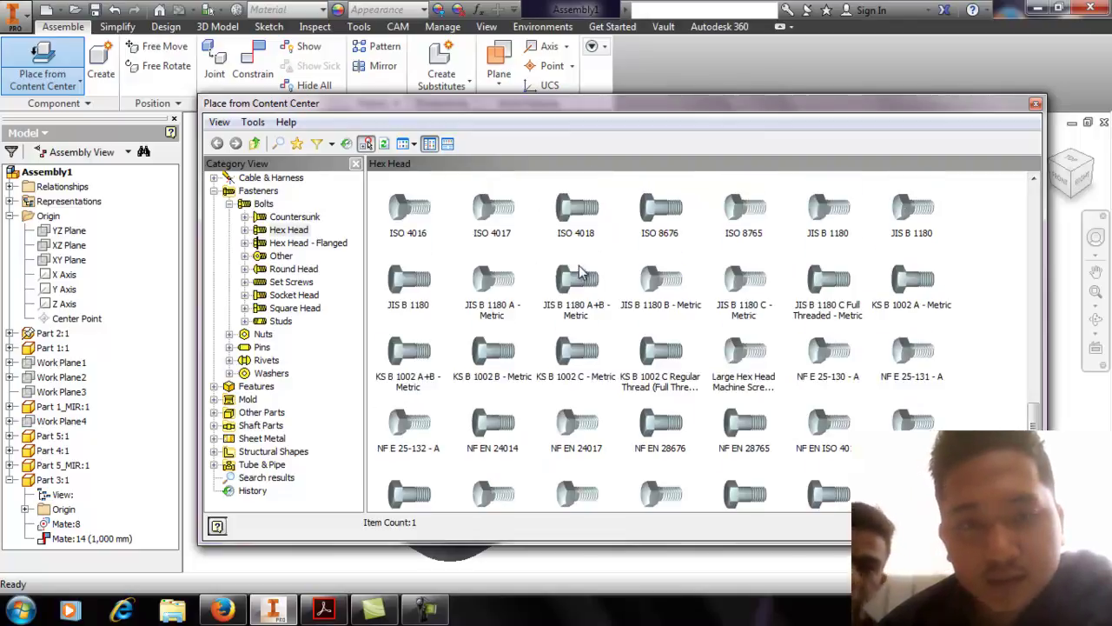
{"action": "left_click", "coordinate": [491, 224]}
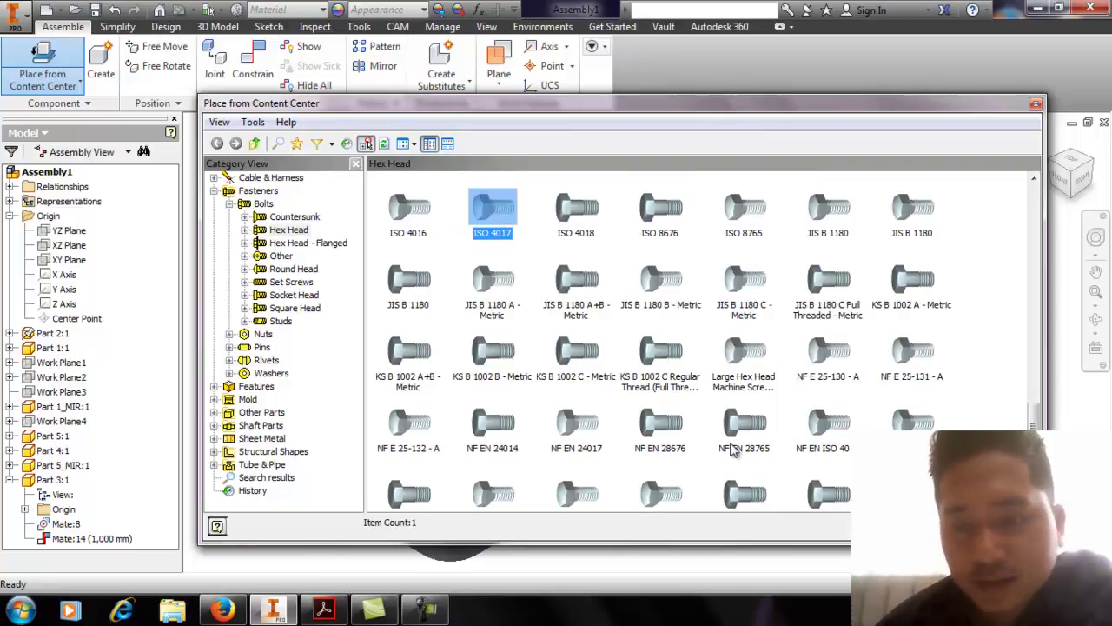
{"action": "key", "text": "Return"}
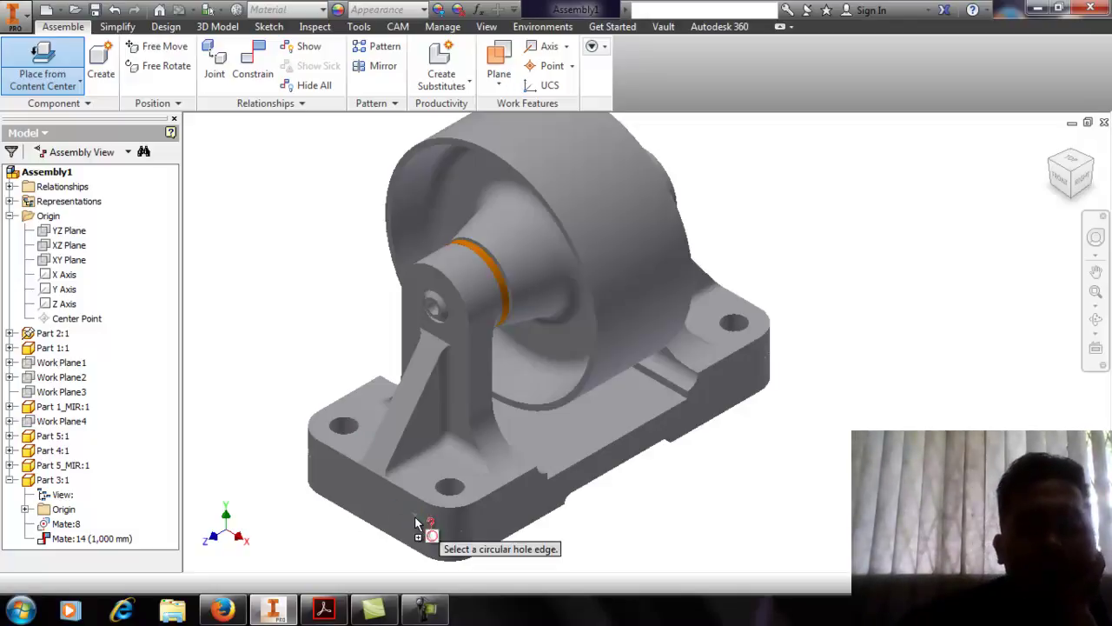
Try placing the ISO 4017 bolt in the front-left base hole with its head on the upper face around the hole
{"action": "scroll", "coordinate": [338, 424], "scroll_direction": "up", "scroll_amount": 2}
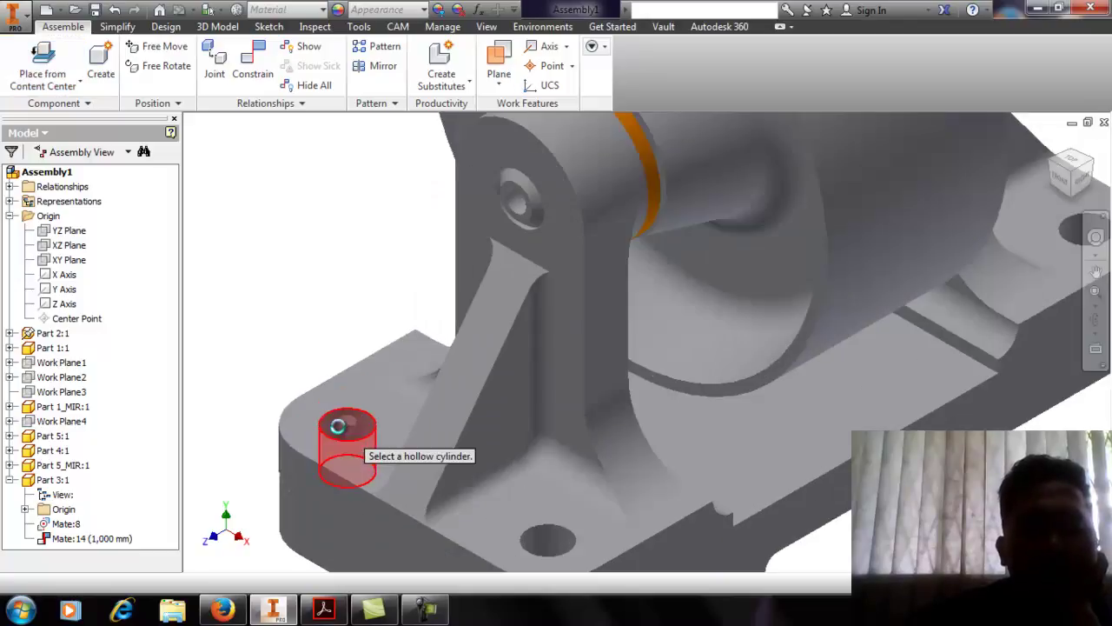
{"action": "scroll", "coordinate": [374, 500], "scroll_direction": "up", "scroll_amount": 3}
{"action": "scroll", "coordinate": [379, 472], "scroll_direction": "down", "scroll_amount": 3}
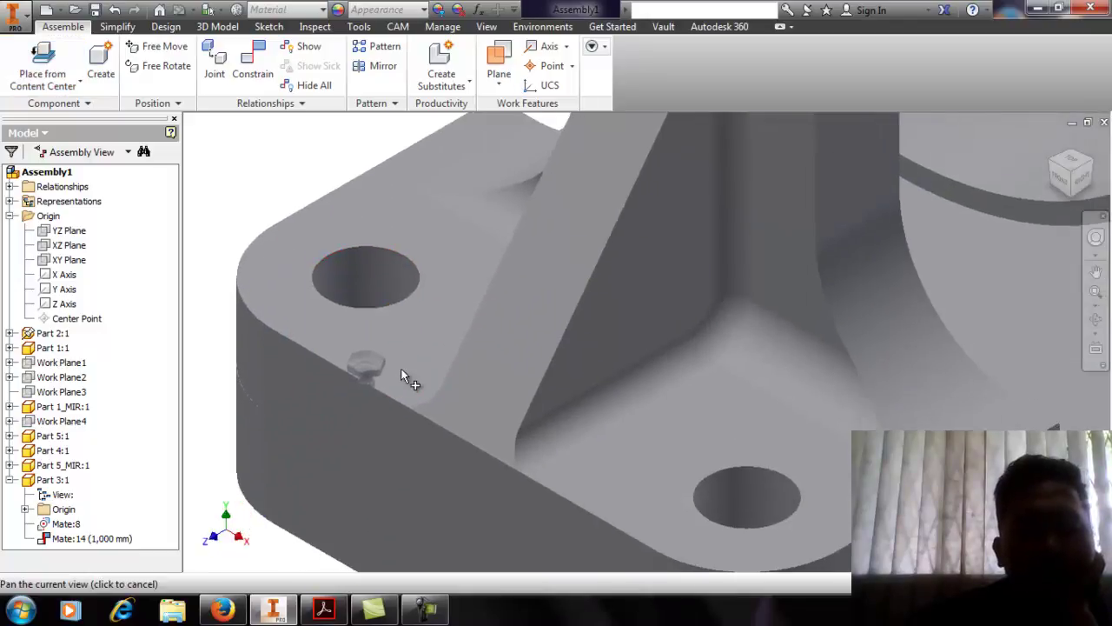
{"action": "scroll", "coordinate": [360, 436], "scroll_direction": "up", "scroll_amount": 2}
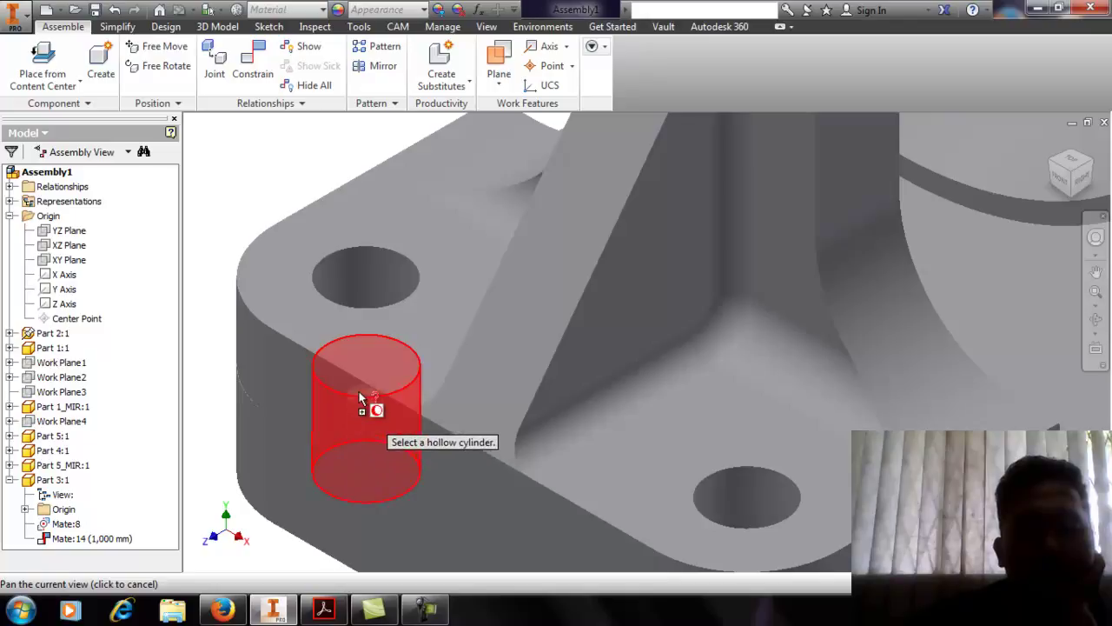
{"action": "left_click", "coordinate": [388, 272]}
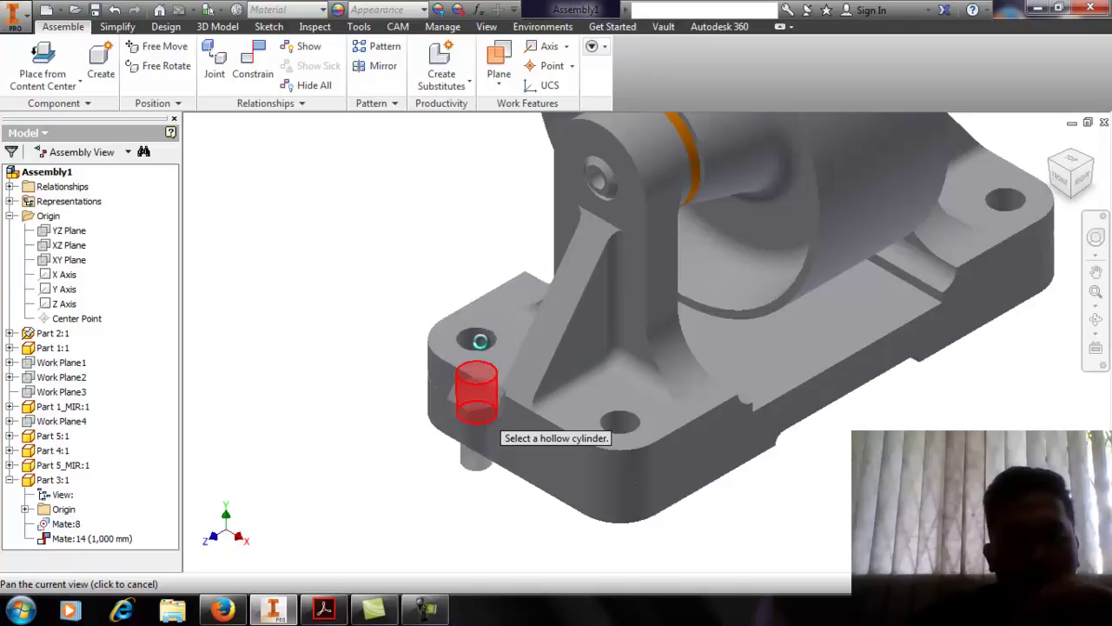
{"action": "left_click", "coordinate": [481, 339]}
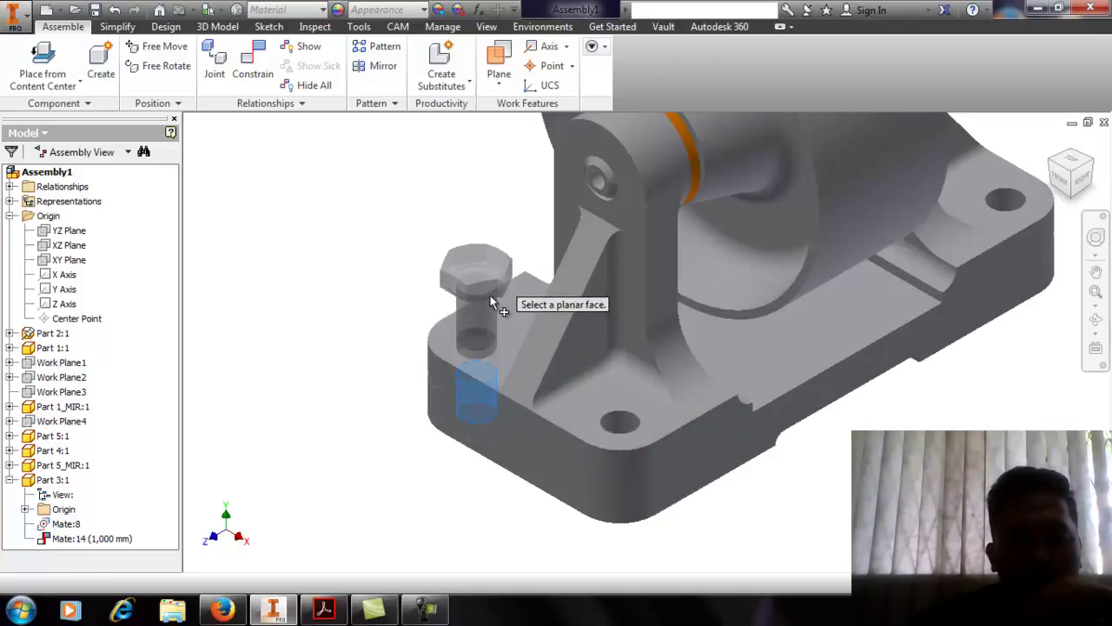
{"action": "left_click", "coordinate": [500, 363]}
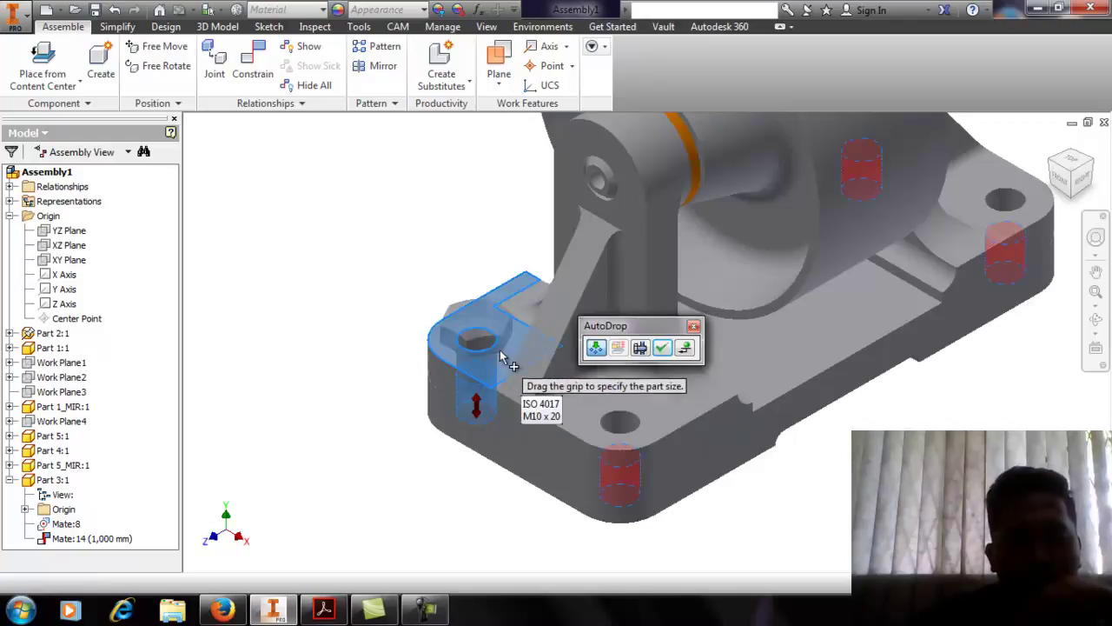
Try the M10 x 25 and M10 x 20 bolt sizes against the base thickness in the front view
{"action": "scroll", "coordinate": [460, 400], "scroll_direction": "up", "scroll_amount": 5}
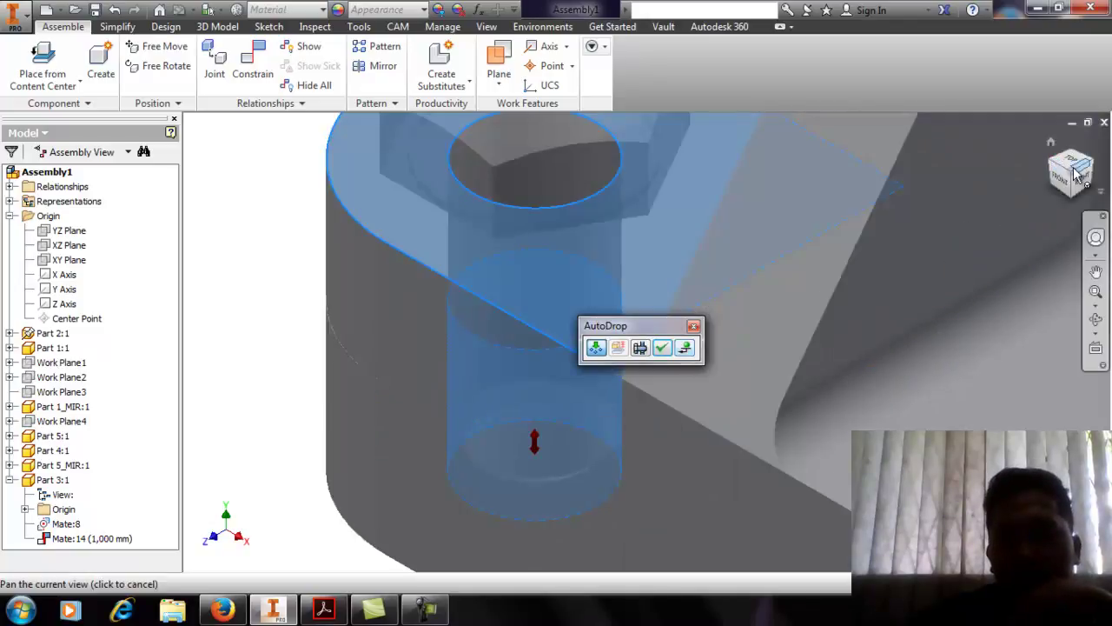
{"action": "left_click", "coordinate": [1061, 187]}
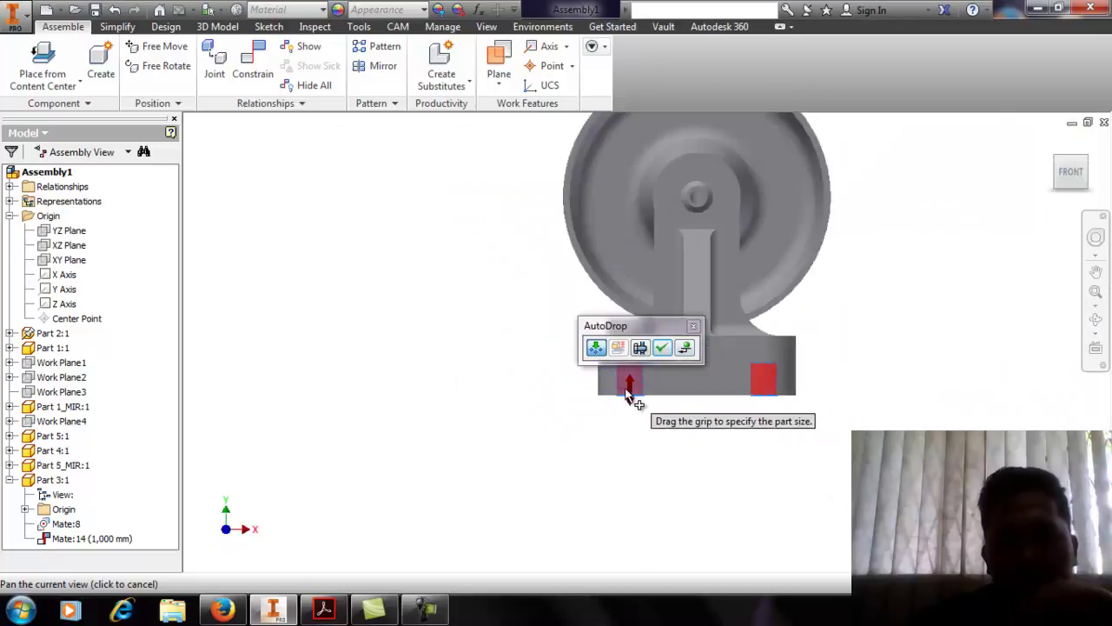
{"action": "middle_click_drag", "start_coordinate": [588, 404], "coordinate": [451, 425]}
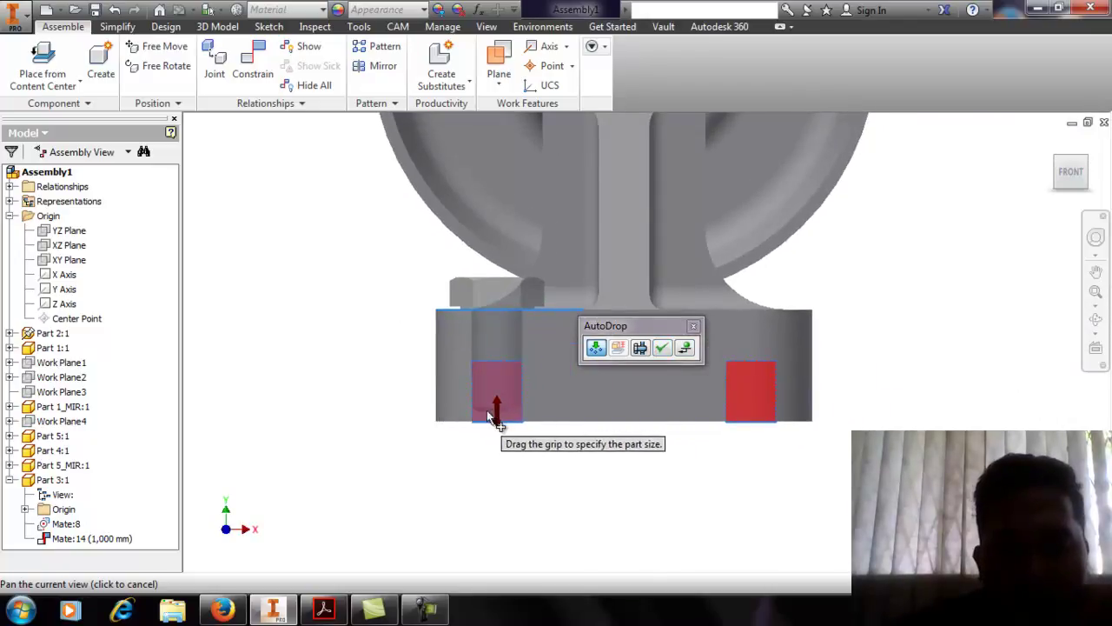
{"action": "left_click_drag", "start_coordinate": [496, 409], "coordinate": [495, 439]}
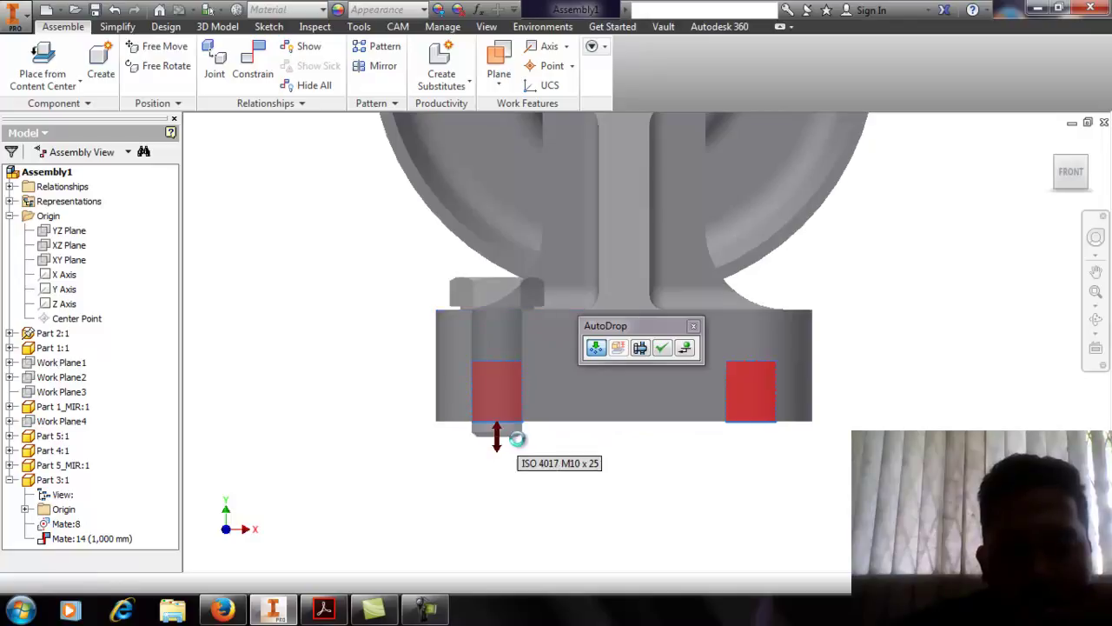
{"action": "mouse_move", "coordinate": [497, 445]}
{"action": "left_mouse_down"}
{"action": "mouse_move", "coordinate": [496, 400]}
{"action": "mouse_move", "coordinate": [501, 431]}
{"action": "left_mouse_up"}
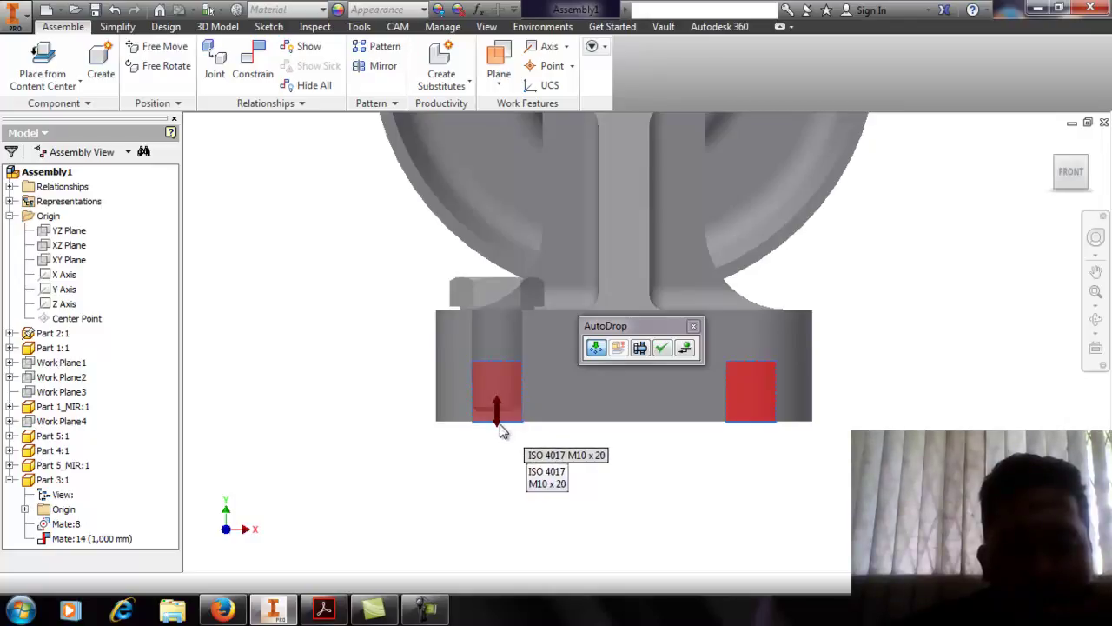
Try lengthening the bolt preview to M10 x 30 so its end passes through the base
{"action": "scroll", "coordinate": [500, 426], "scroll_direction": "down", "scroll_amount": 4}
{"action": "scroll", "coordinate": [500, 421], "scroll_direction": "up", "scroll_amount": 1}
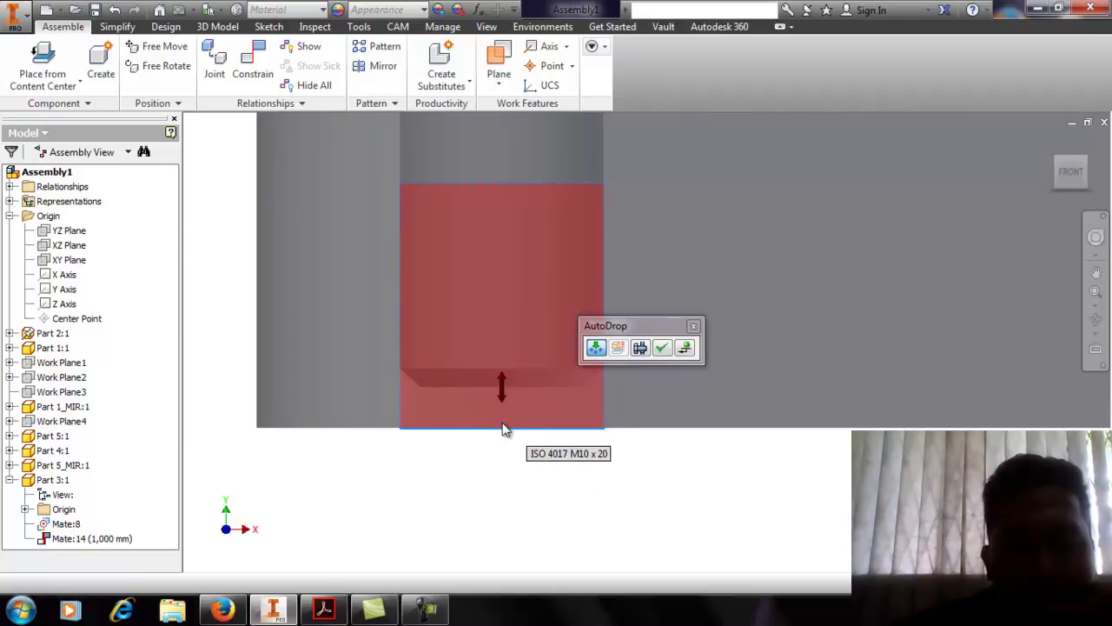
{"action": "scroll", "coordinate": [500, 417], "scroll_direction": "up", "scroll_amount": 1}
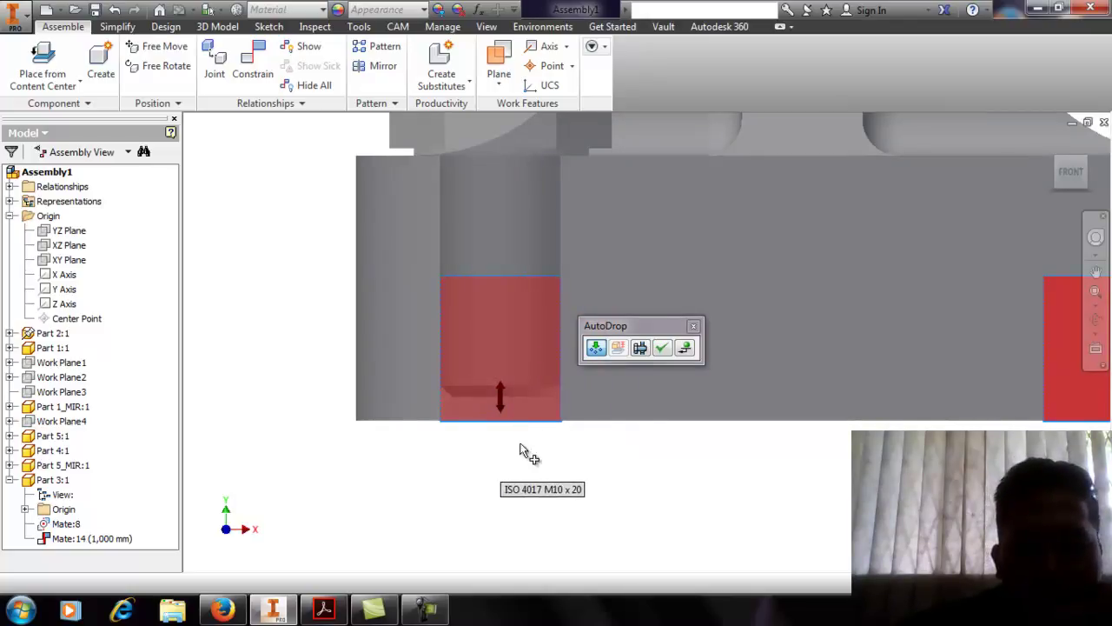
{"action": "left_click_drag", "start_coordinate": [500, 401], "coordinate": [502, 513]}
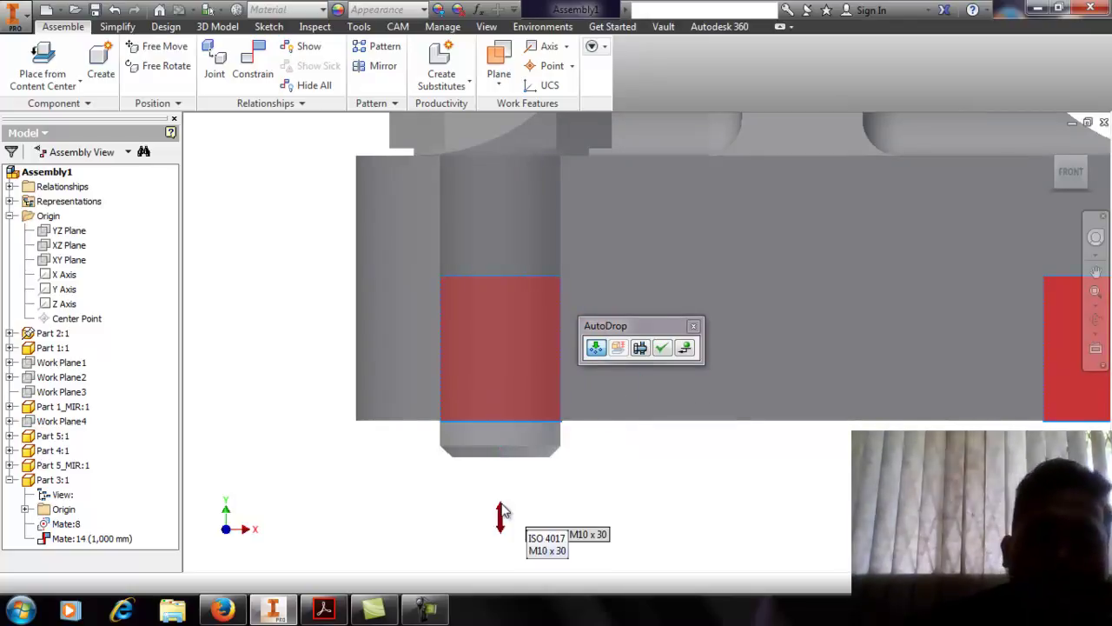
Try the bolt at M10 x 45 and M10 x 25, ending with M10 x 20
{"action": "scroll", "coordinate": [566, 457], "scroll_direction": "up", "scroll_amount": 2}
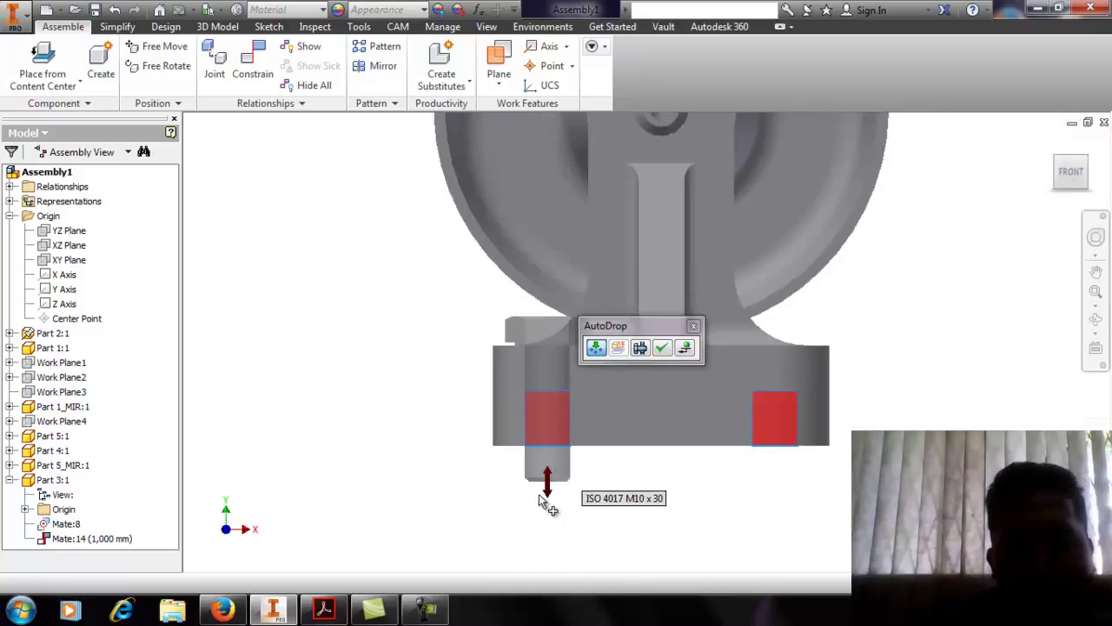
{"action": "left_click_drag", "start_coordinate": [546, 489], "coordinate": [550, 548]}
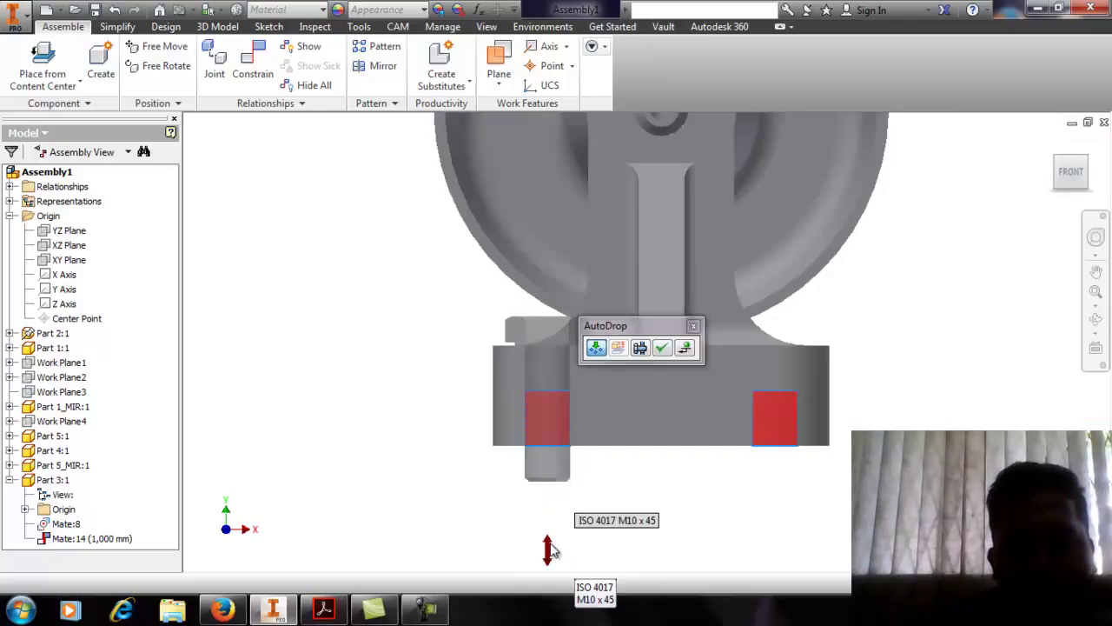
{"action": "left_click_drag", "start_coordinate": [549, 540], "coordinate": [553, 455]}
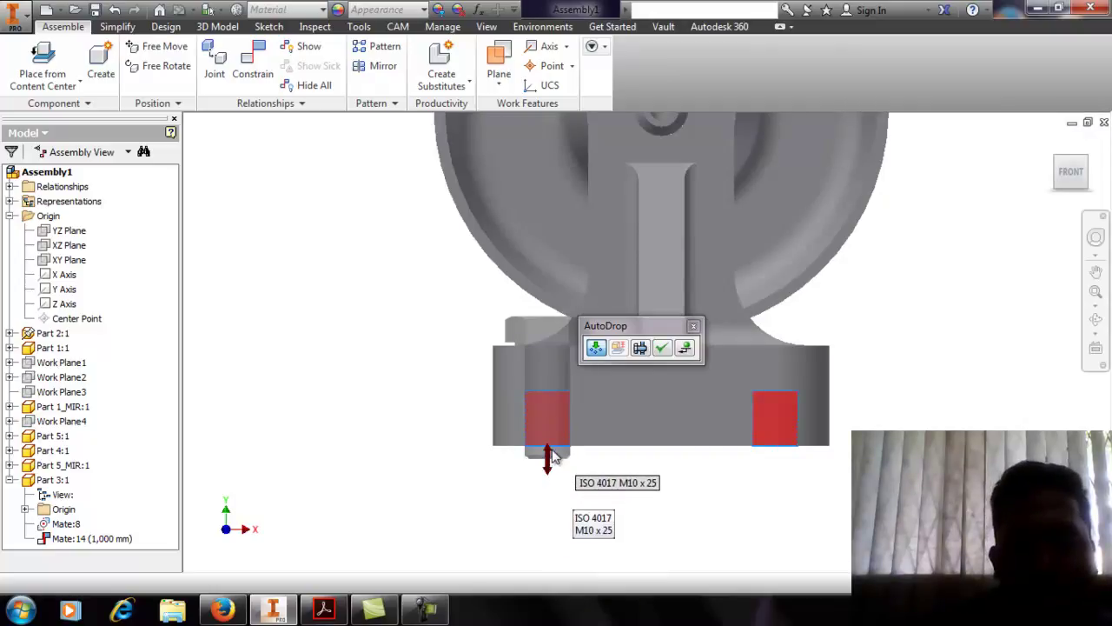
{"action": "scroll", "coordinate": [560, 461], "scroll_direction": "down", "scroll_amount": 5}
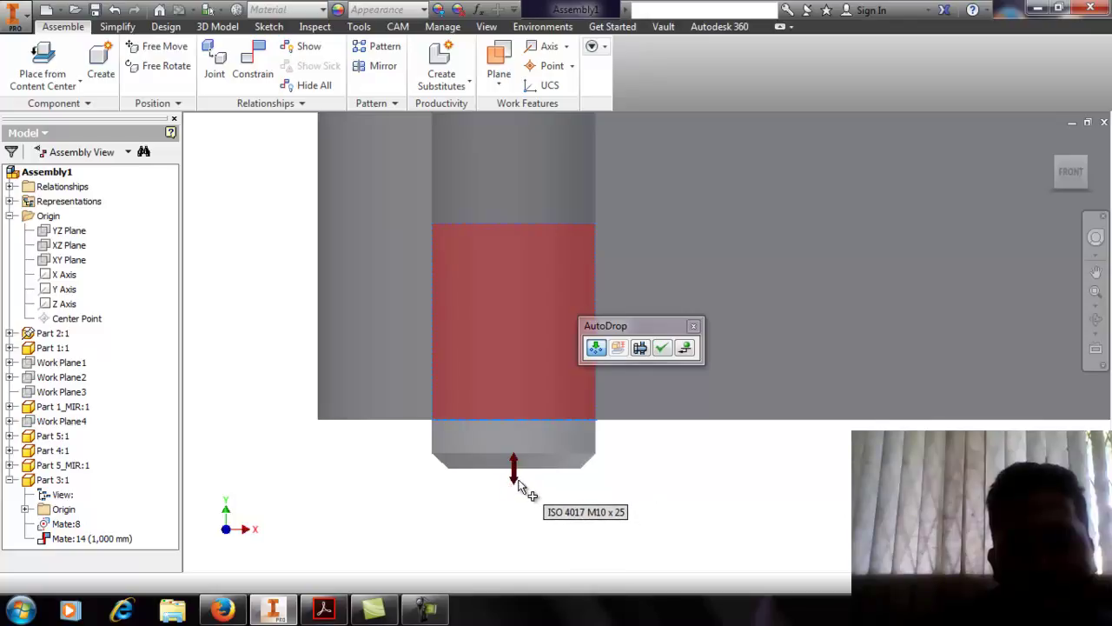
{"action": "left_click_drag", "start_coordinate": [515, 467], "coordinate": [528, 423]}
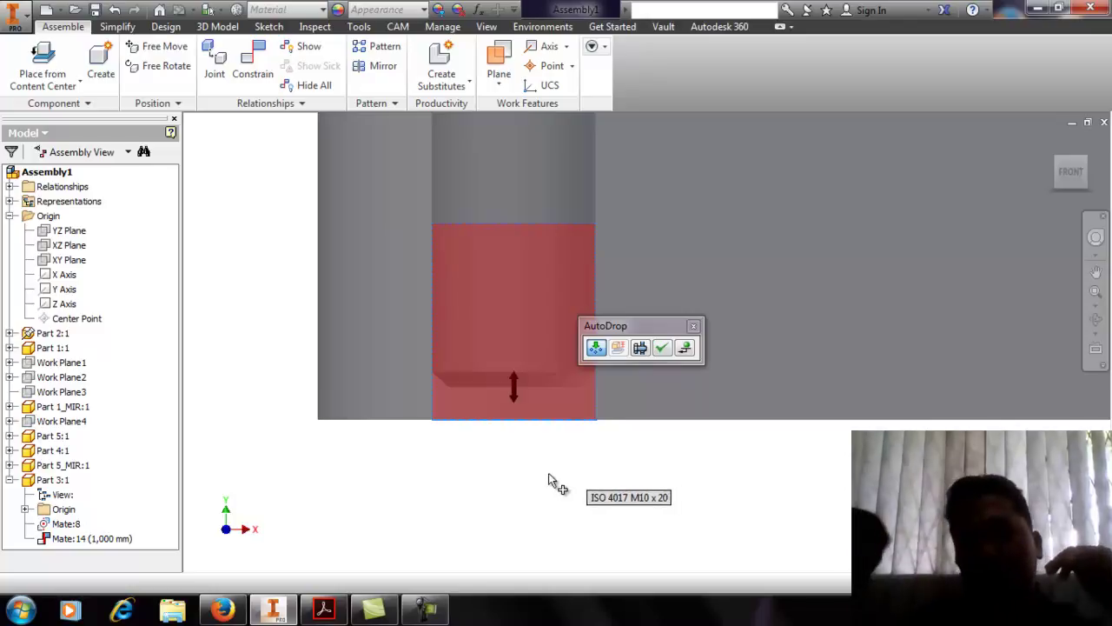
Check how the bolt head seats on the base's upper face and cancel the bolt placement
{"action": "middle_click_drag", "start_coordinate": [542, 479], "coordinate": [527, 578]}
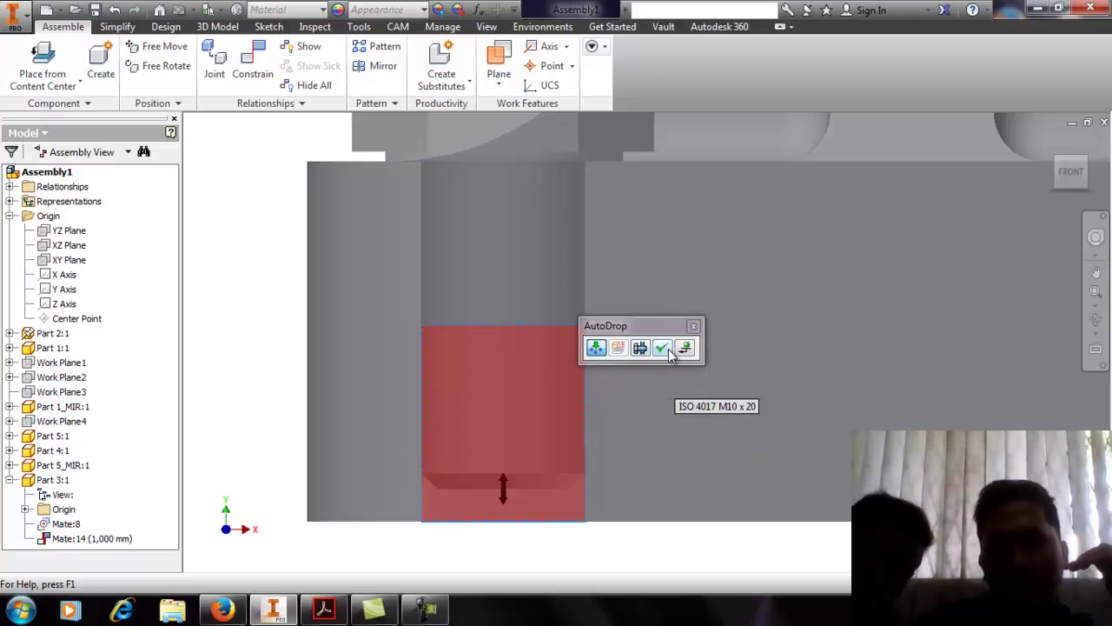
{"action": "middle_click_drag", "start_coordinate": [575, 250], "coordinate": [587, 263]}
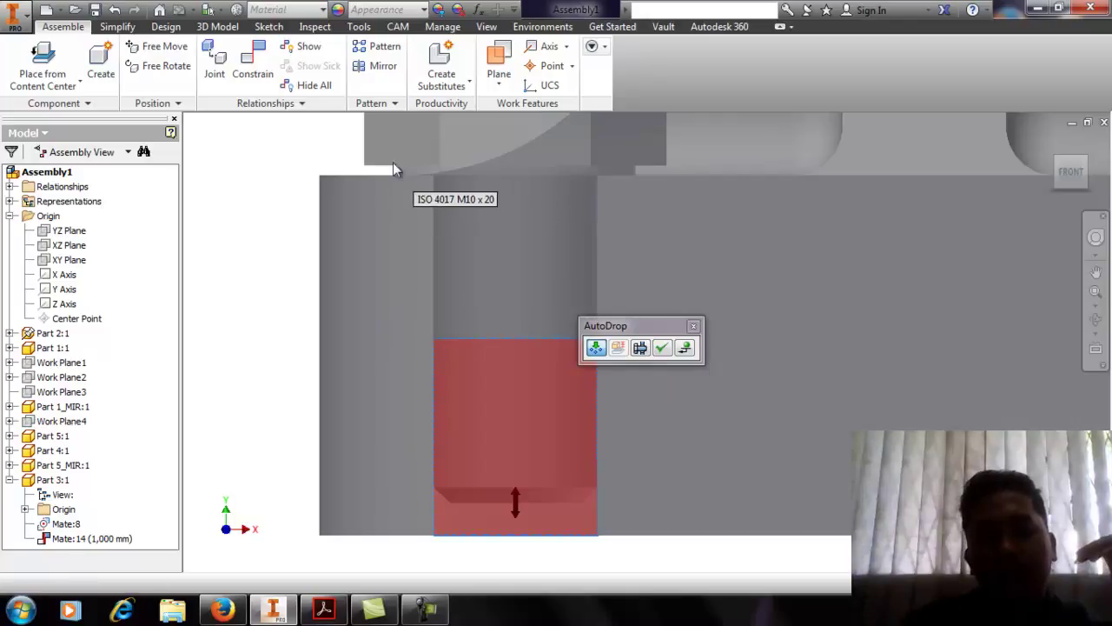
{"action": "left_click", "coordinate": [690, 325]}
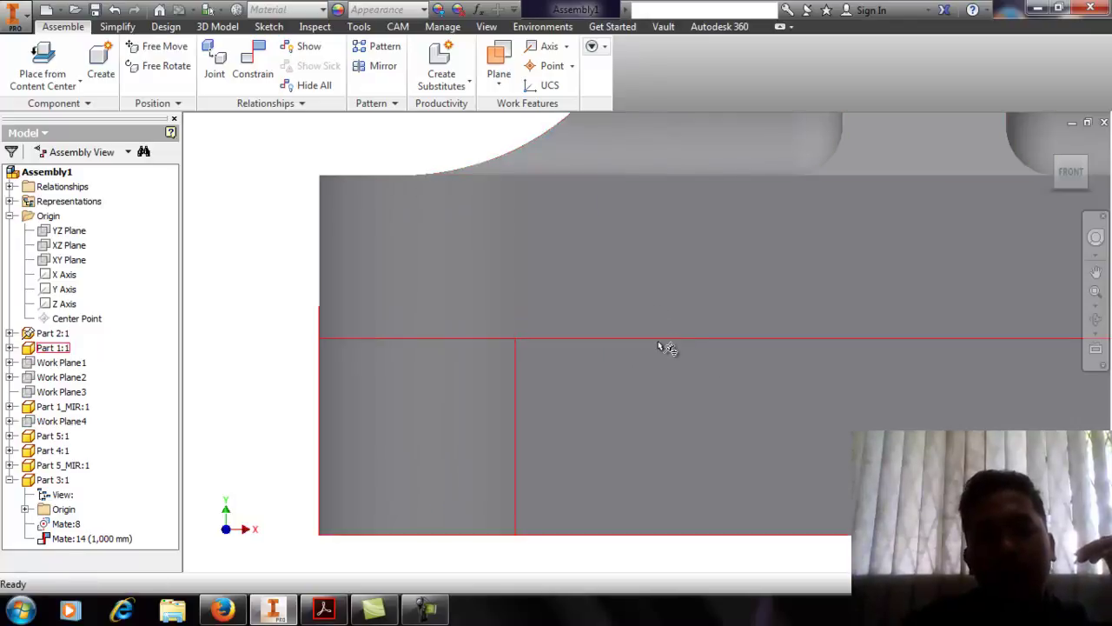
Choose the ISO 4017 hex head bolt from the Content Center again for placement in the assembly
{"action": "scroll", "coordinate": [556, 326], "scroll_direction": "up", "scroll_amount": 3}
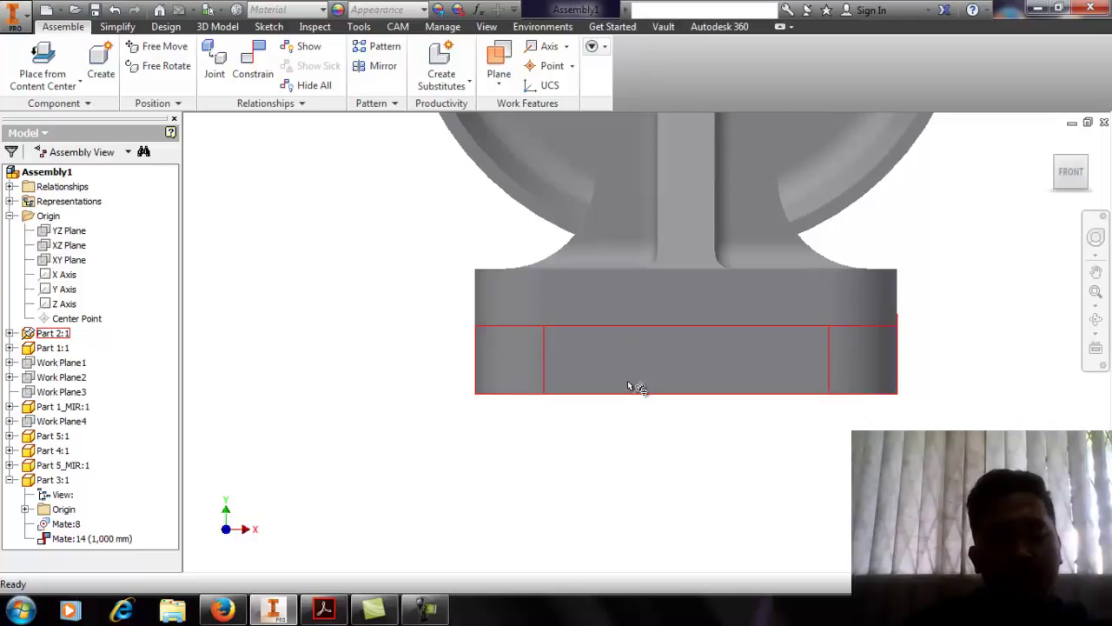
{"action": "middle_click_drag", "start_coordinate": [634, 376], "coordinate": [563, 409], "text": "shift"}
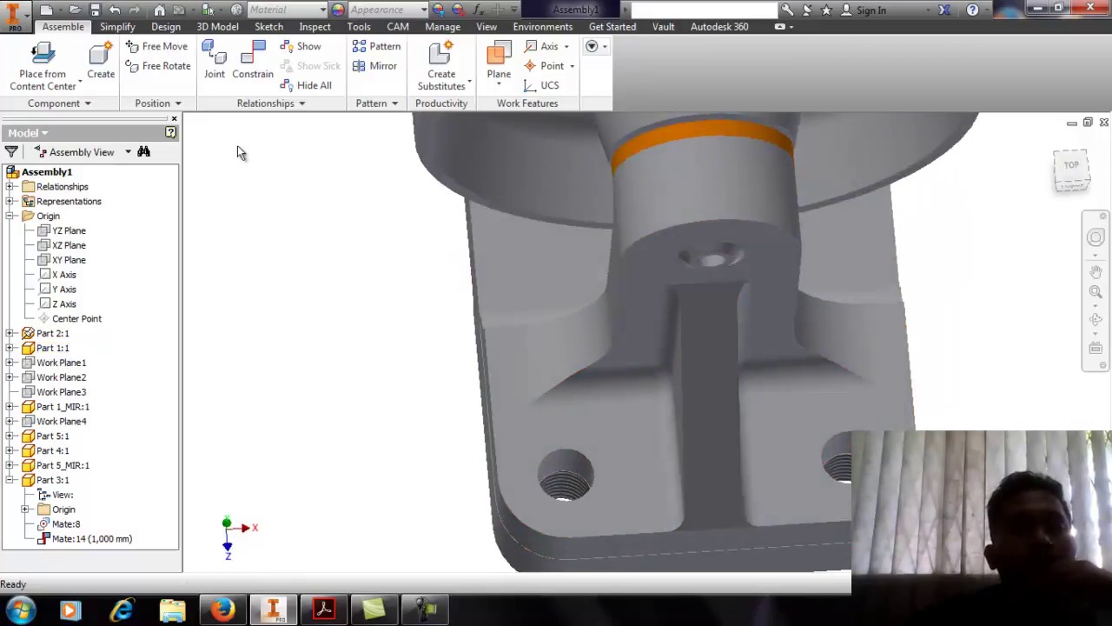
{"action": "left_click", "coordinate": [71, 82]}
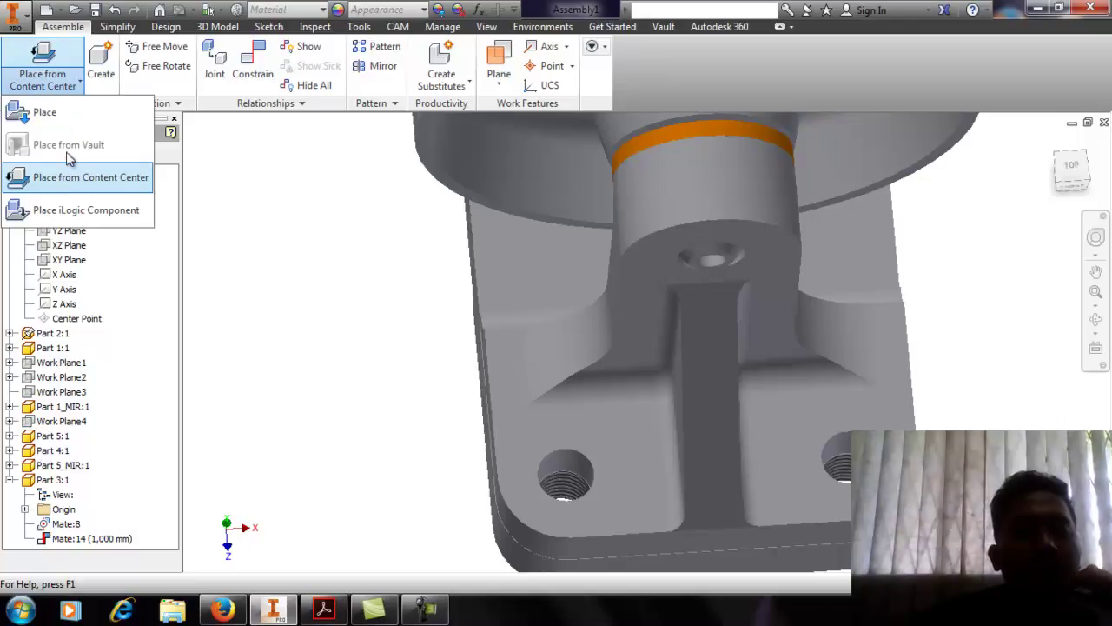
{"action": "left_click", "coordinate": [69, 180]}
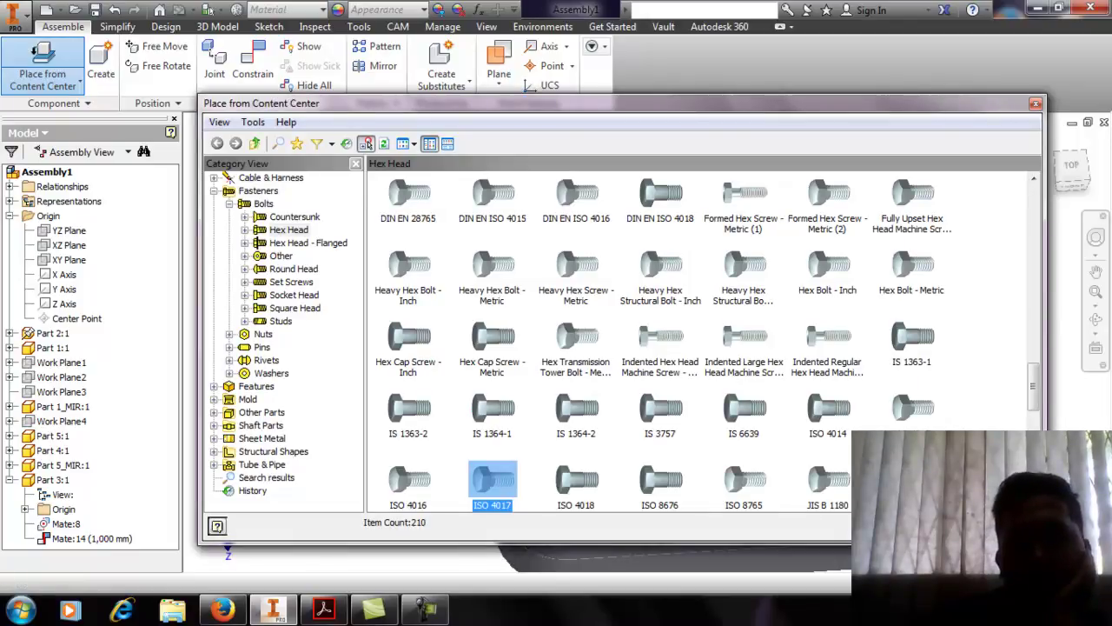
{"action": "double_click", "coordinate": [493, 481]}
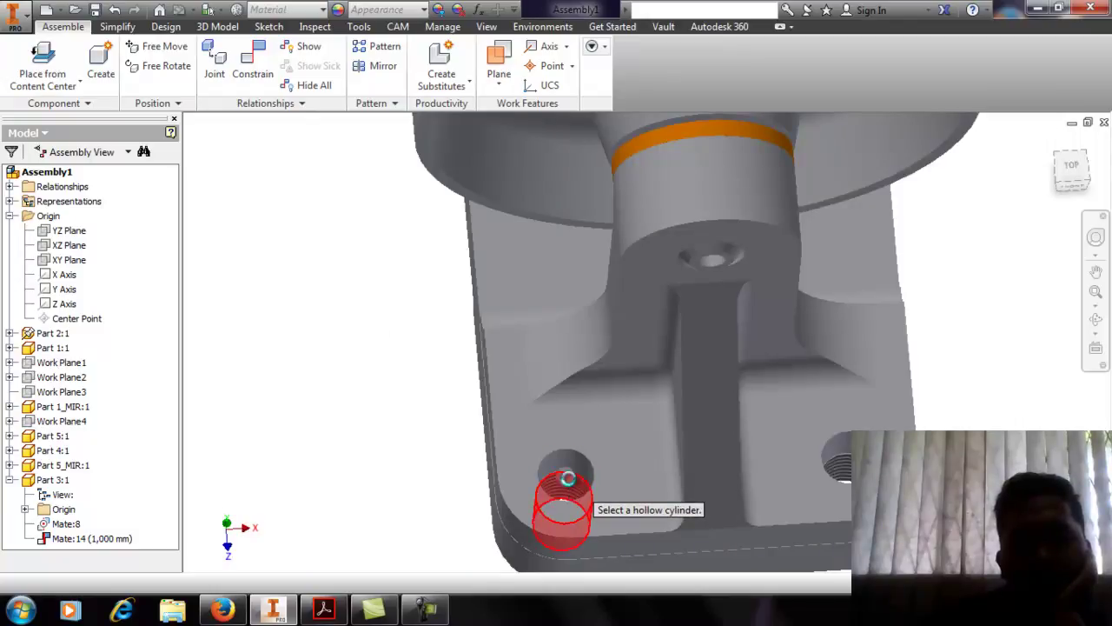
Fit the ISO 4017 bolt to the front-left base hole and seat its head on the bracket foot's upper face
{"action": "left_click", "coordinate": [568, 477]}
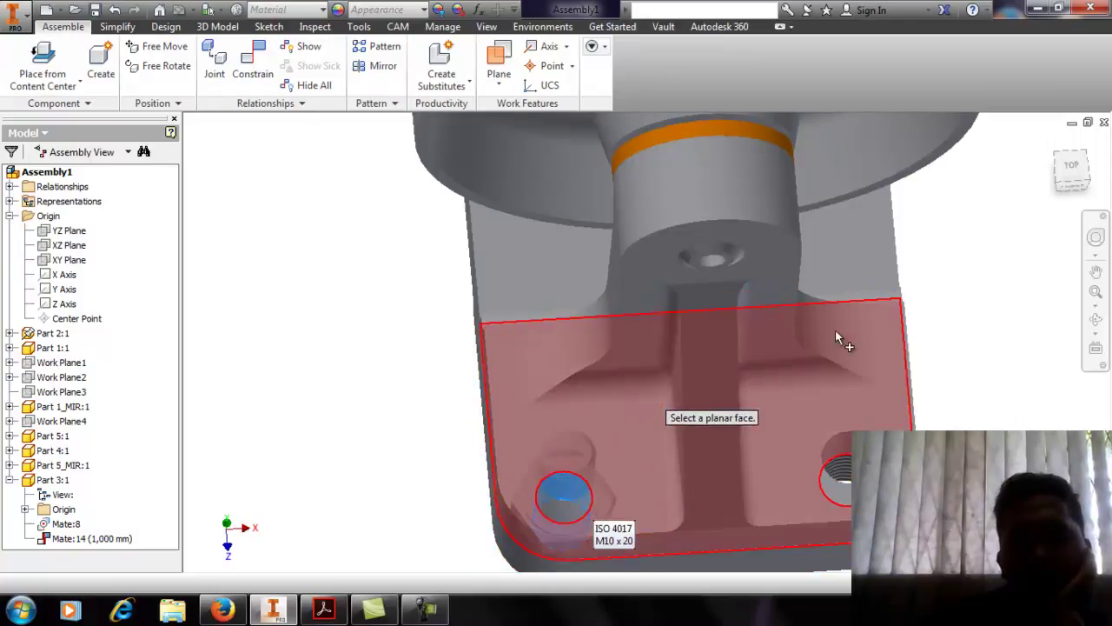
{"action": "left_click", "coordinate": [1071, 186]}
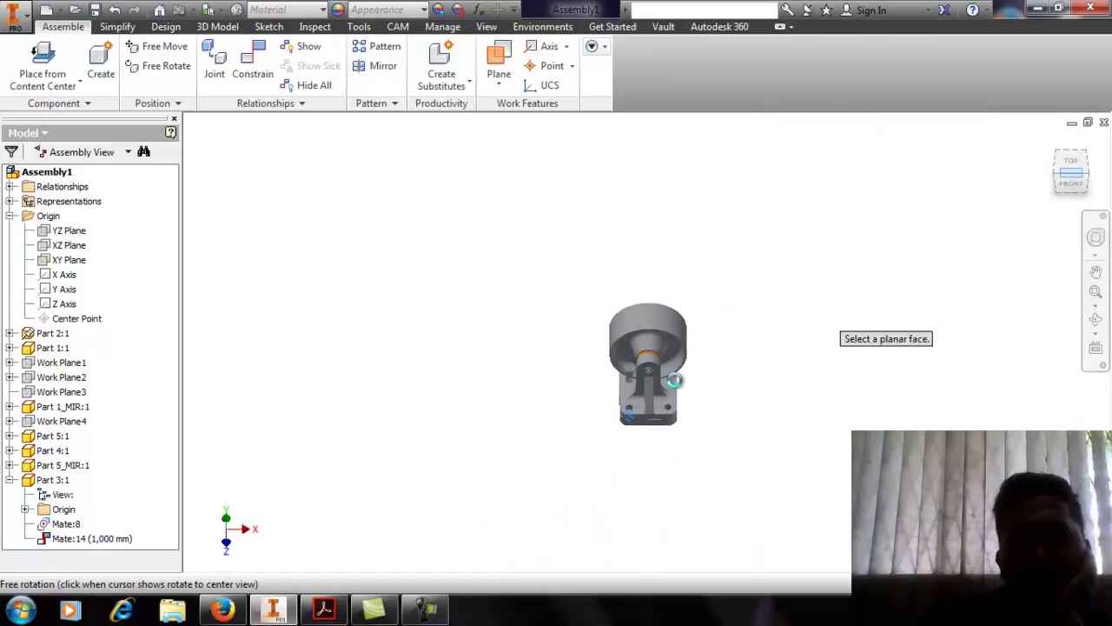
{"action": "scroll", "coordinate": [635, 417], "scroll_direction": "down", "scroll_amount": 6}
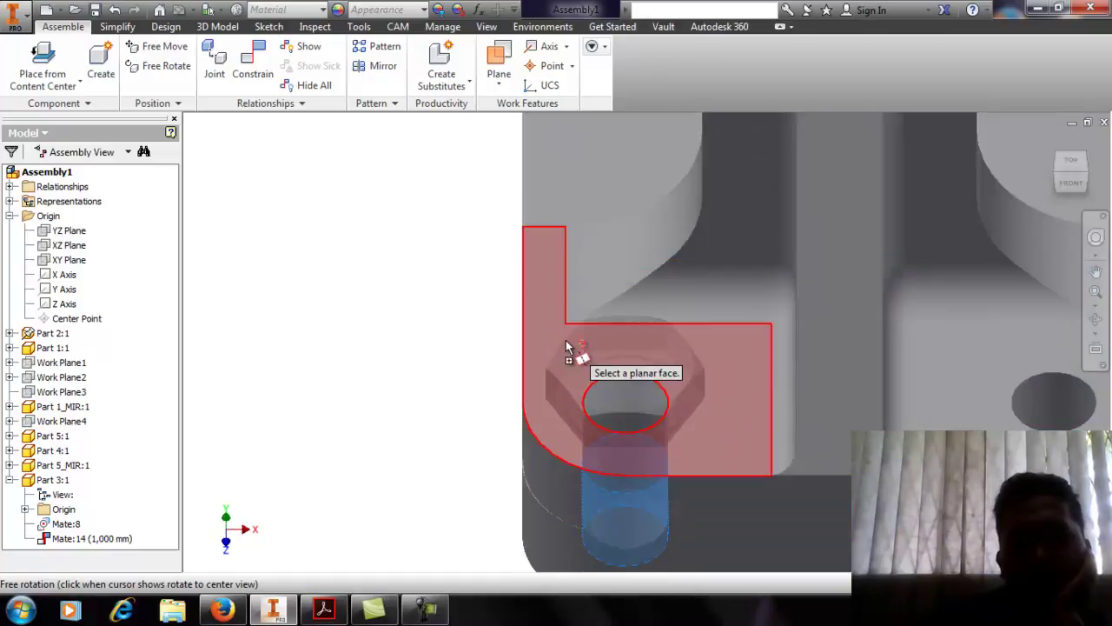
{"action": "left_click", "coordinate": [540, 384]}
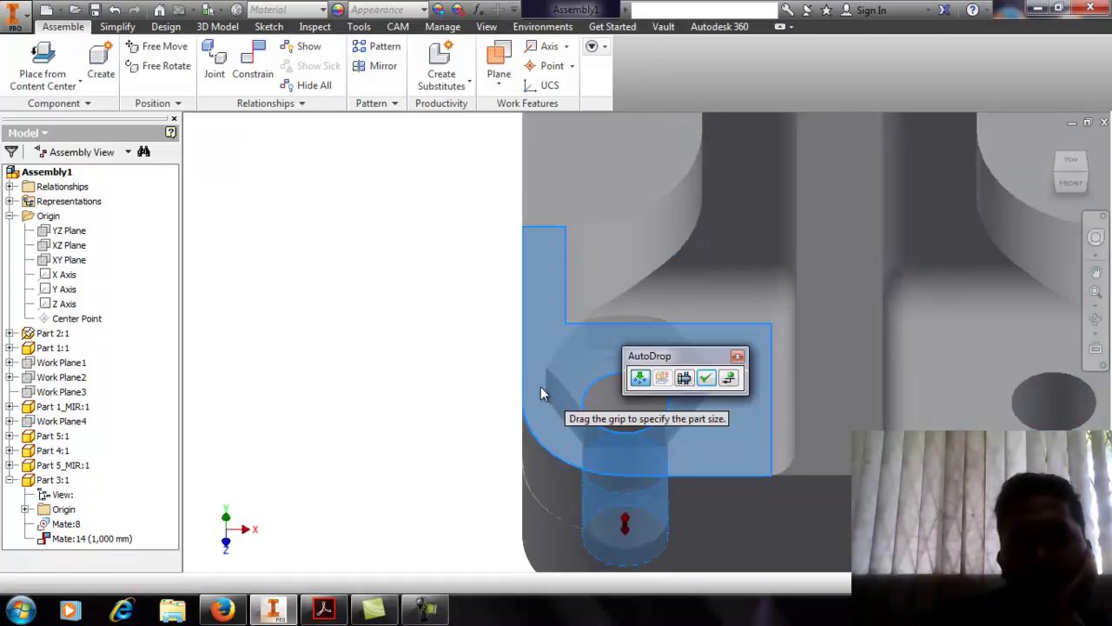
Check the bolt's length and head seating from the front and place the ISO 4017 bolts in the base holes
{"action": "left_click", "coordinate": [1070, 186]}
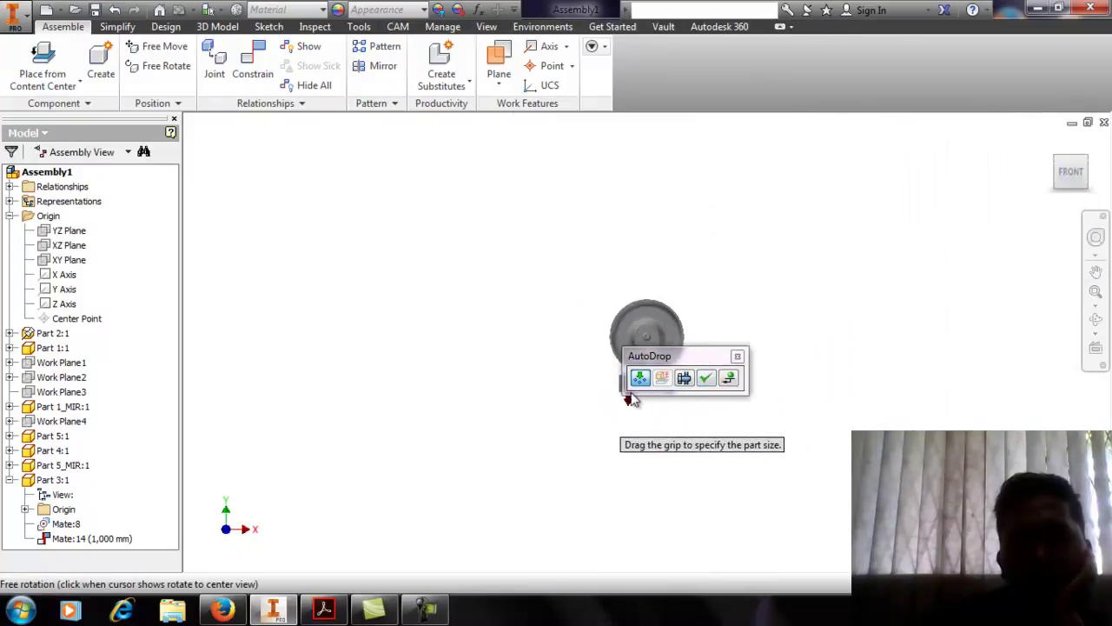
{"action": "middle_click_drag", "start_coordinate": [625, 401], "coordinate": [536, 449]}
{"action": "scroll", "coordinate": [548, 445], "scroll_direction": "up", "scroll_amount": 5}
{"action": "scroll", "coordinate": [519, 454], "scroll_direction": "up", "scroll_amount": 3}
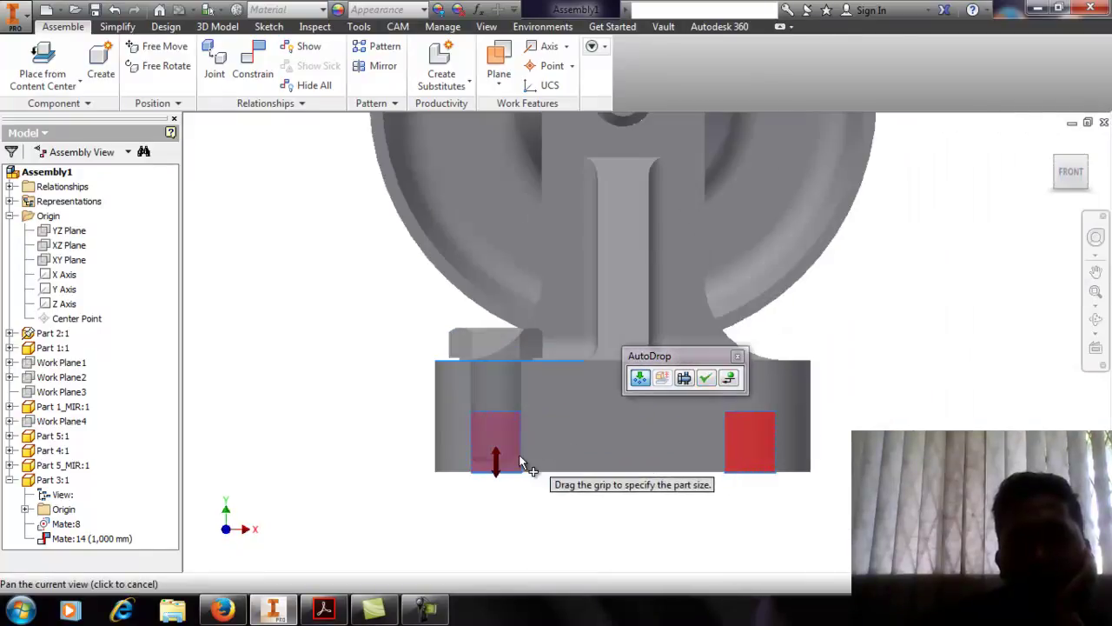
{"action": "scroll", "coordinate": [518, 347], "scroll_direction": "up", "scroll_amount": 3}
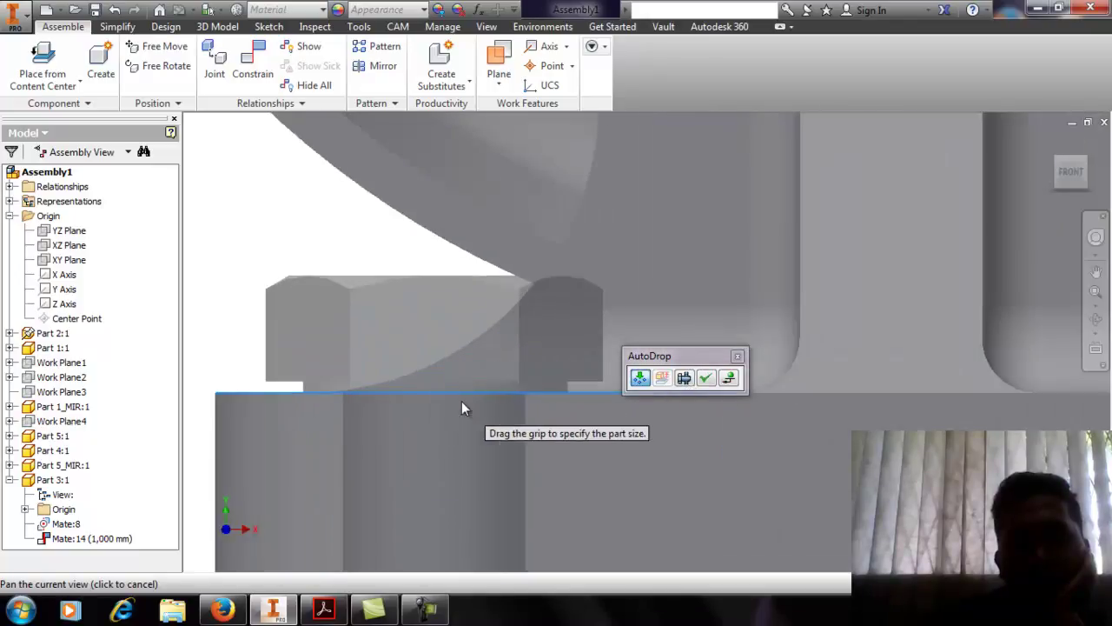
{"action": "scroll", "coordinate": [469, 406], "scroll_direction": "down", "scroll_amount": 3}
{"action": "middle_click_drag", "start_coordinate": [469, 405], "coordinate": [488, 217]}
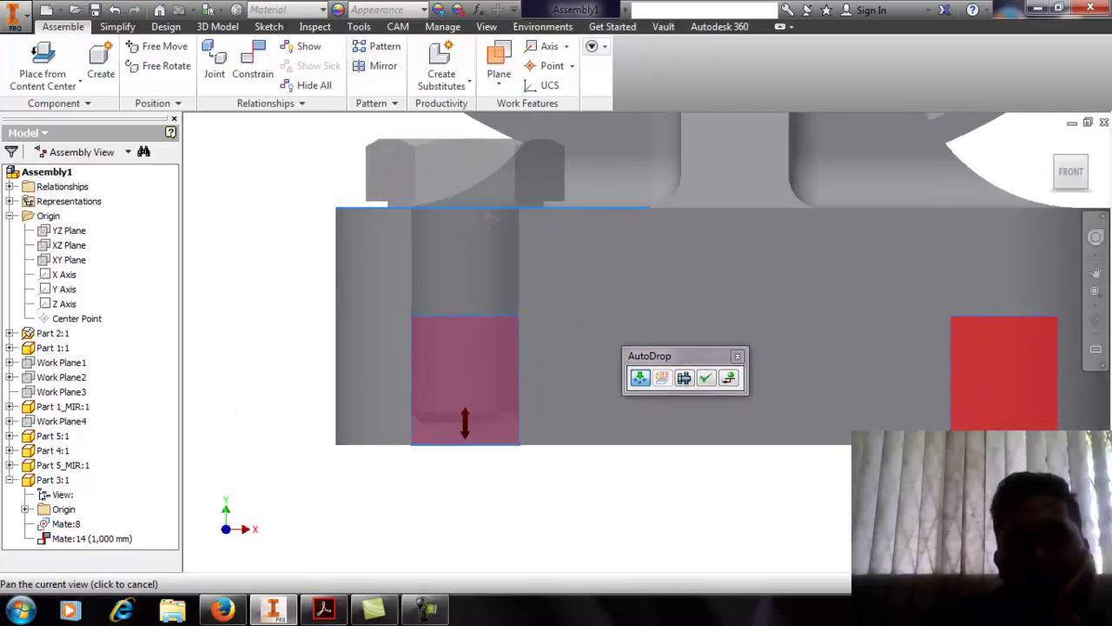
{"action": "left_click", "coordinate": [711, 380]}
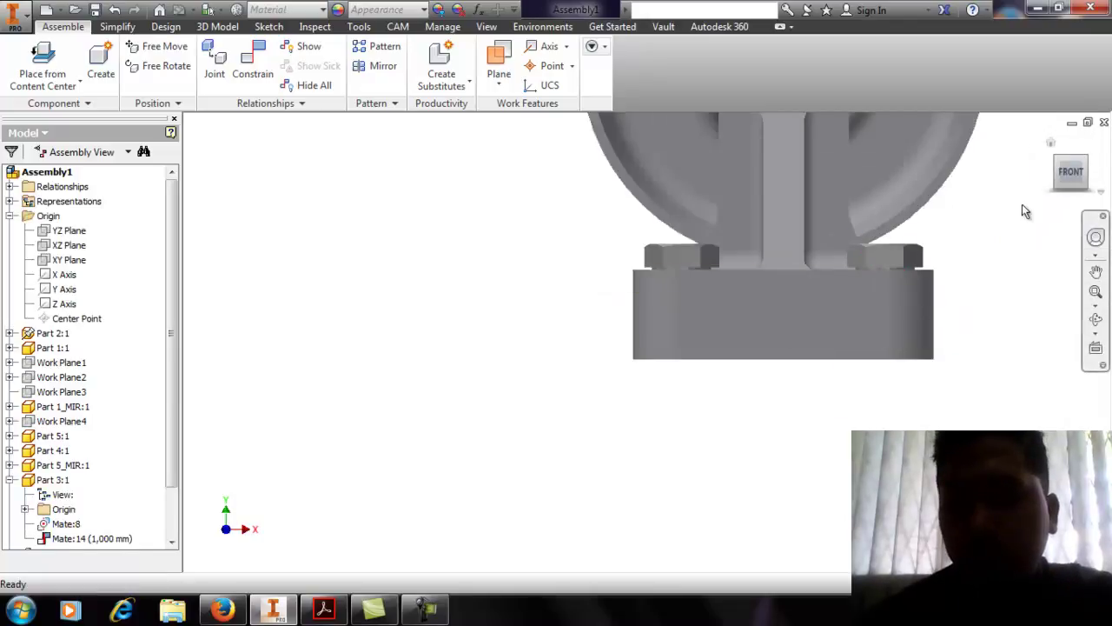
Examine how the placed bolt heads seat on the bracket foot's upper face
{"action": "left_click", "coordinate": [1059, 163]}
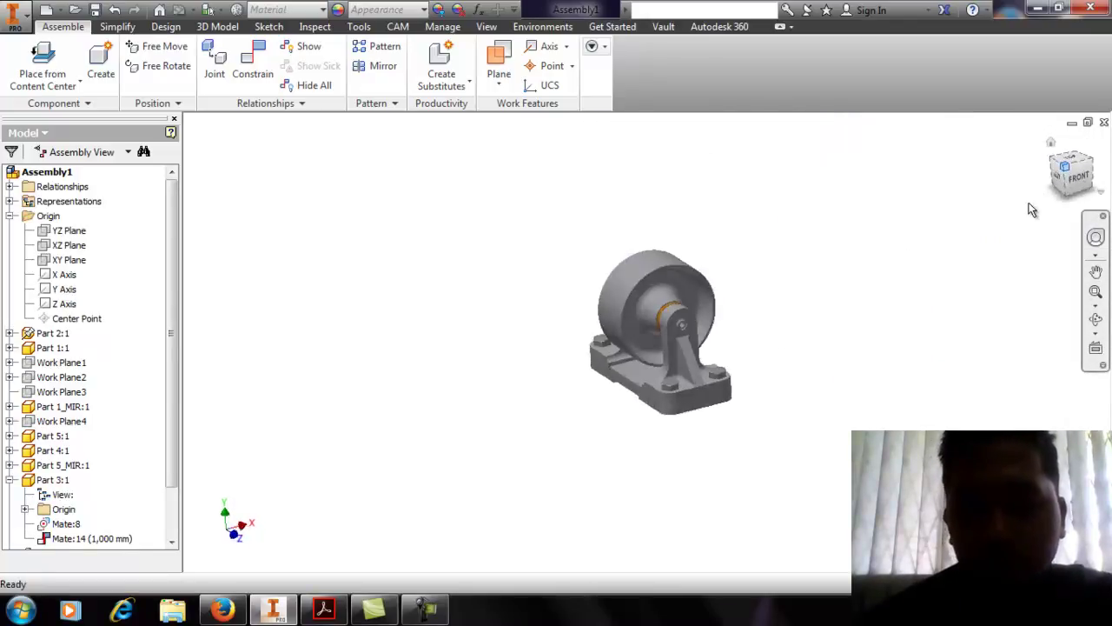
{"action": "scroll", "coordinate": [657, 409], "scroll_direction": "up", "scroll_amount": 6}
{"action": "middle_click_drag", "start_coordinate": [442, 363], "coordinate": [481, 362]}
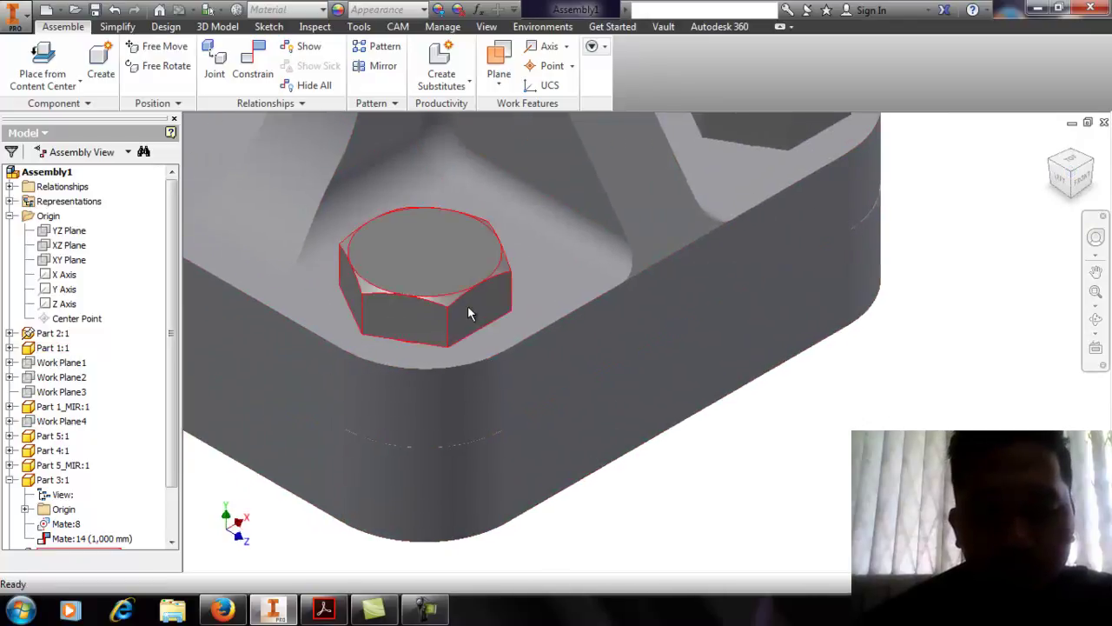
{"action": "left_click", "coordinate": [465, 319]}
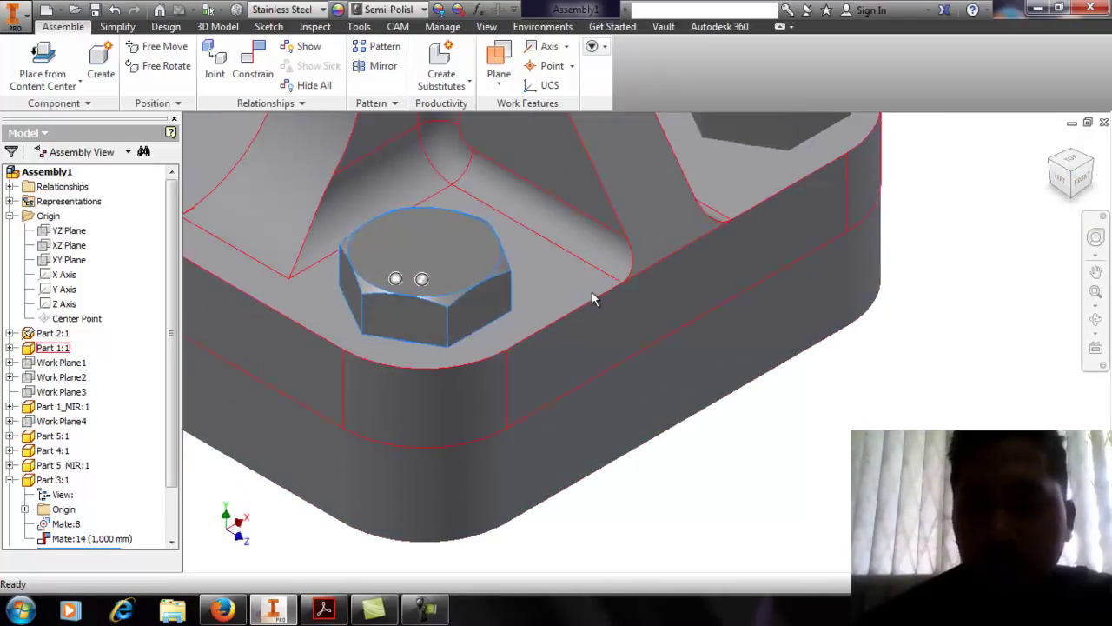
{"action": "key", "text": "F2"}
{"action": "left_click", "coordinate": [1058, 193]}
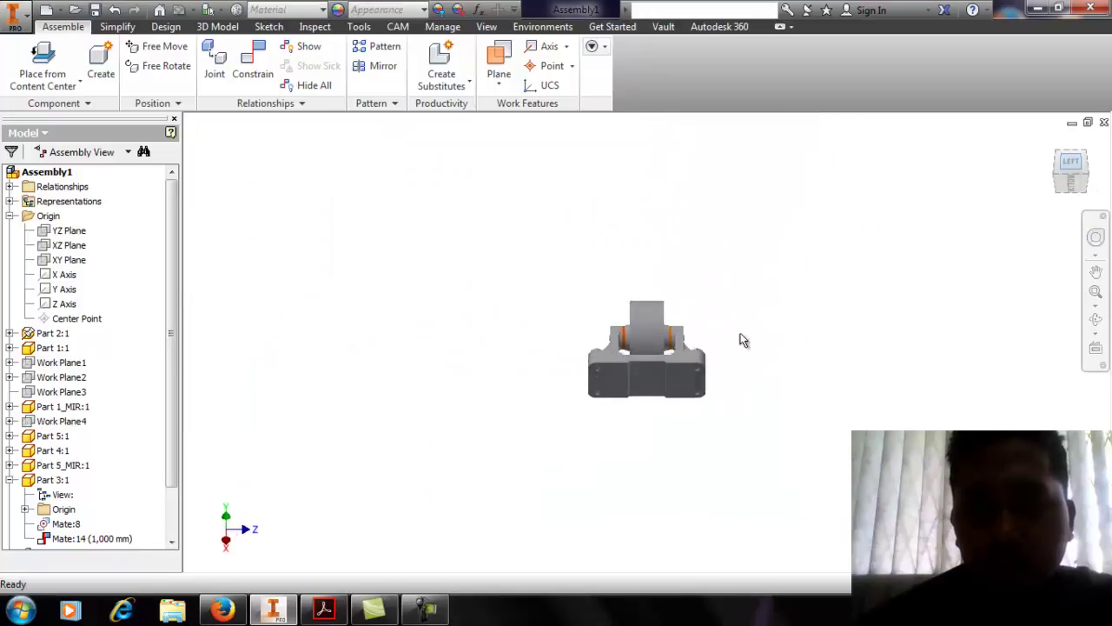
{"action": "scroll", "coordinate": [687, 379], "scroll_direction": "down", "scroll_amount": 8}
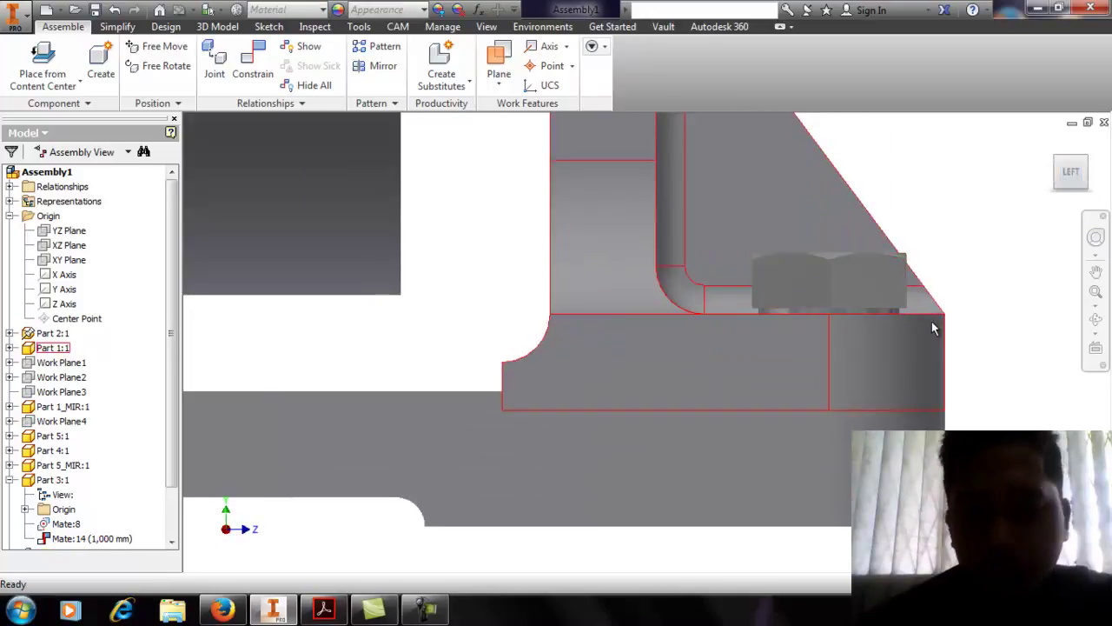
{"action": "middle_click_drag", "start_coordinate": [939, 348], "coordinate": [847, 339], "text": "shift"}
{"action": "scroll", "coordinate": [848, 327], "scroll_direction": "up", "scroll_amount": 6}
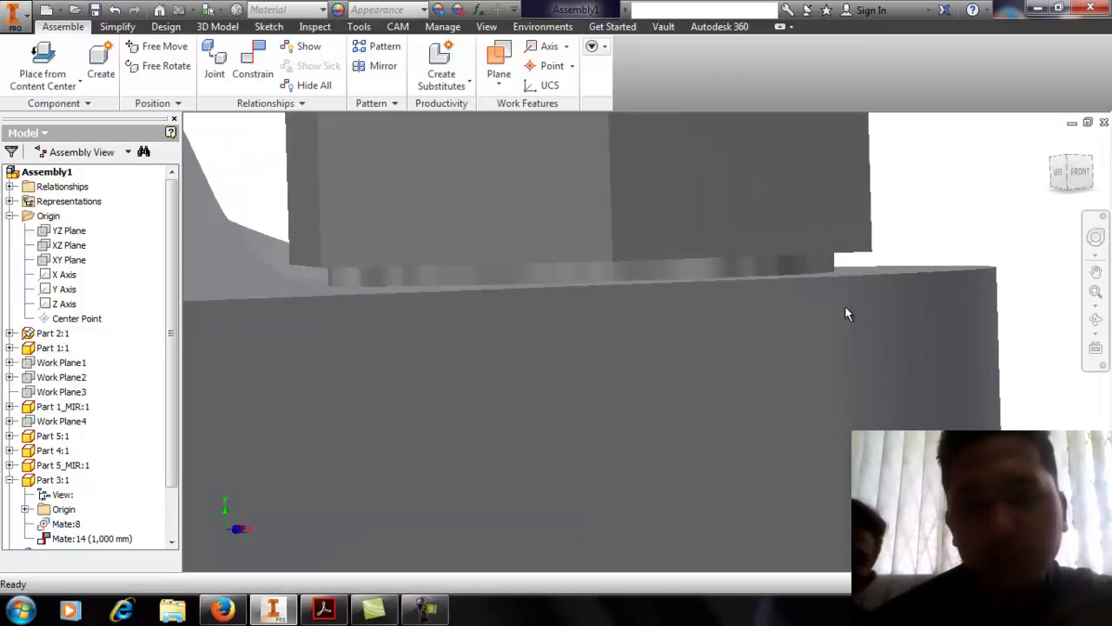
Undo the placement of the ISO 4017 bolts in the base holes
{"action": "left_click", "coordinate": [252, 65]}
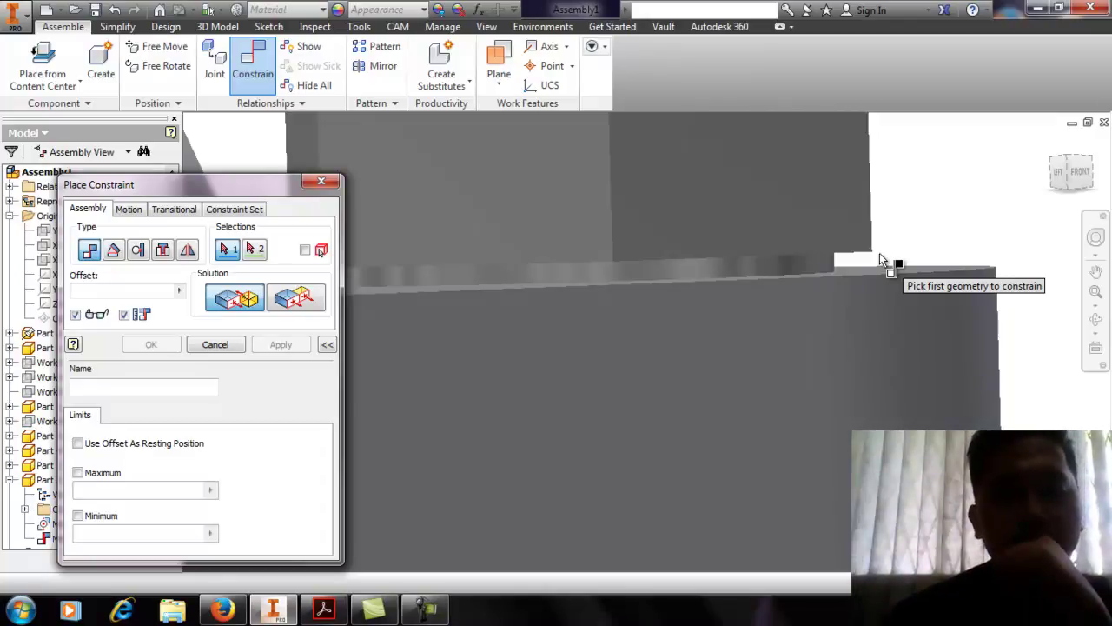
{"action": "left_click", "coordinate": [320, 183]}
{"action": "middle_click_drag", "start_coordinate": [372, 223], "coordinate": [644, 287]}
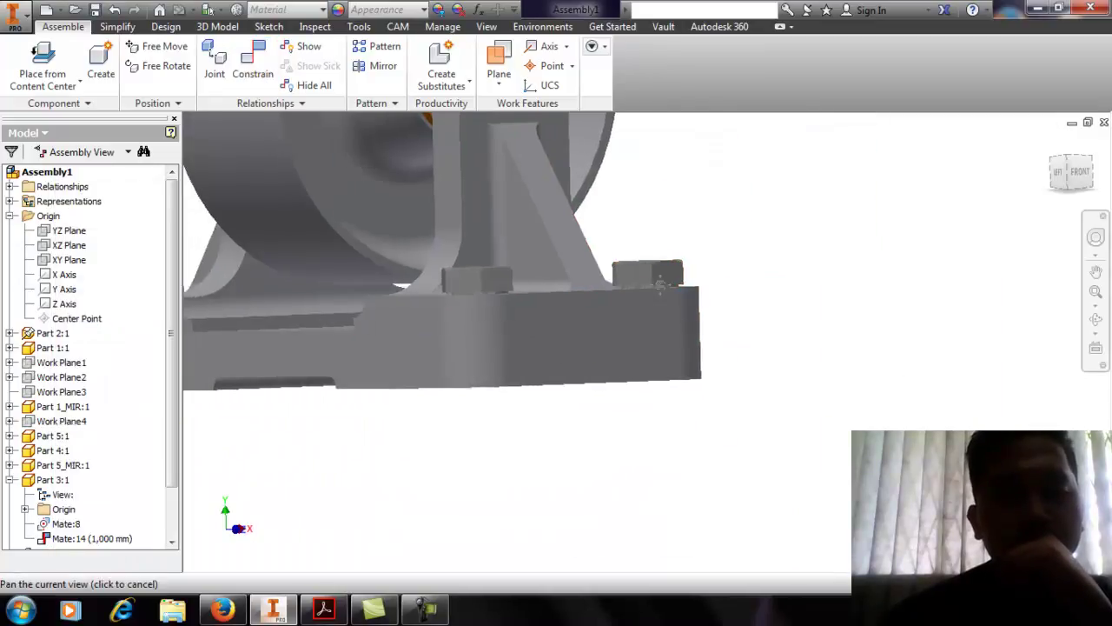
{"action": "left_click", "coordinate": [113, 13]}
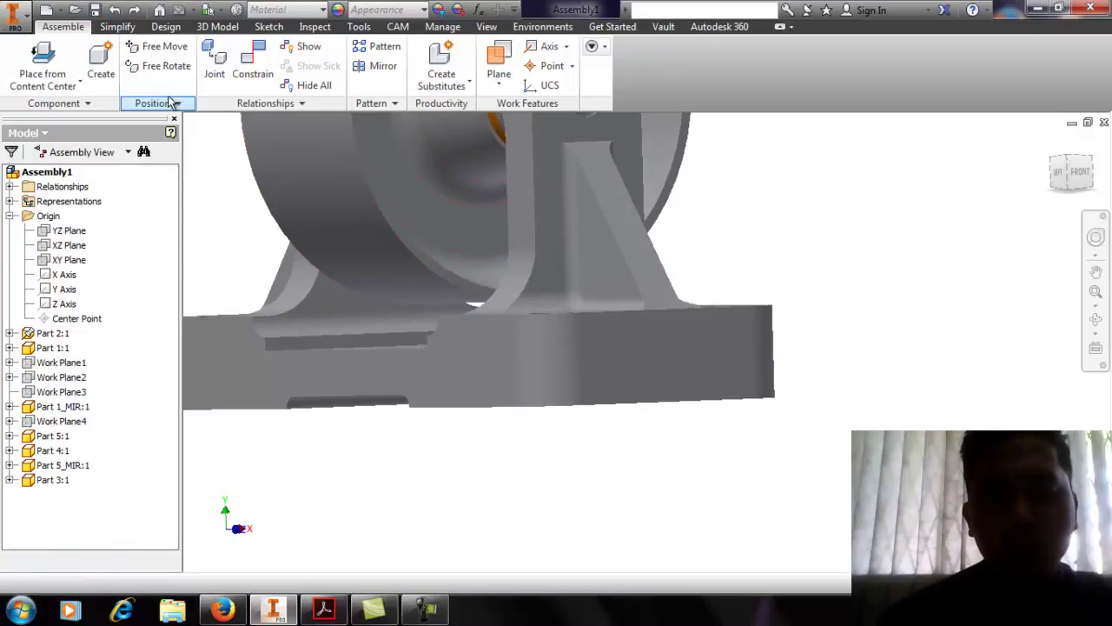
Choose the ISO 4017 hex head bolt from the Content Center and fit it to the front-left base hole's upper edge at M8 x 16
{"action": "middle_click_drag", "start_coordinate": [581, 230], "coordinate": [786, 294]}
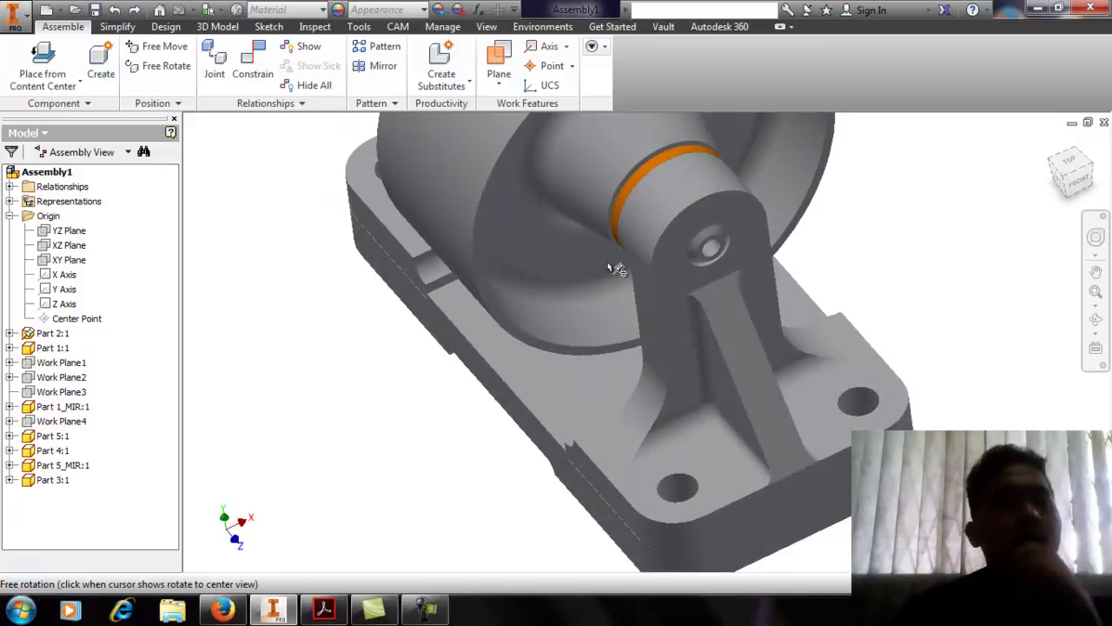
{"action": "left_click", "coordinate": [62, 84]}
{"action": "left_click", "coordinate": [54, 177]}
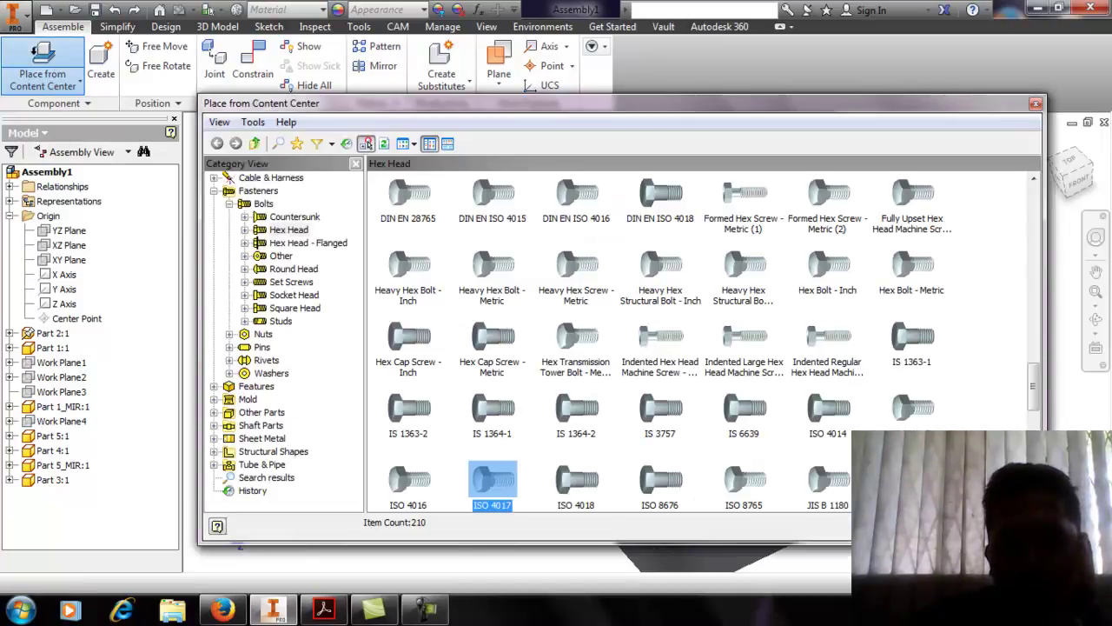
{"action": "double_click", "coordinate": [493, 480]}
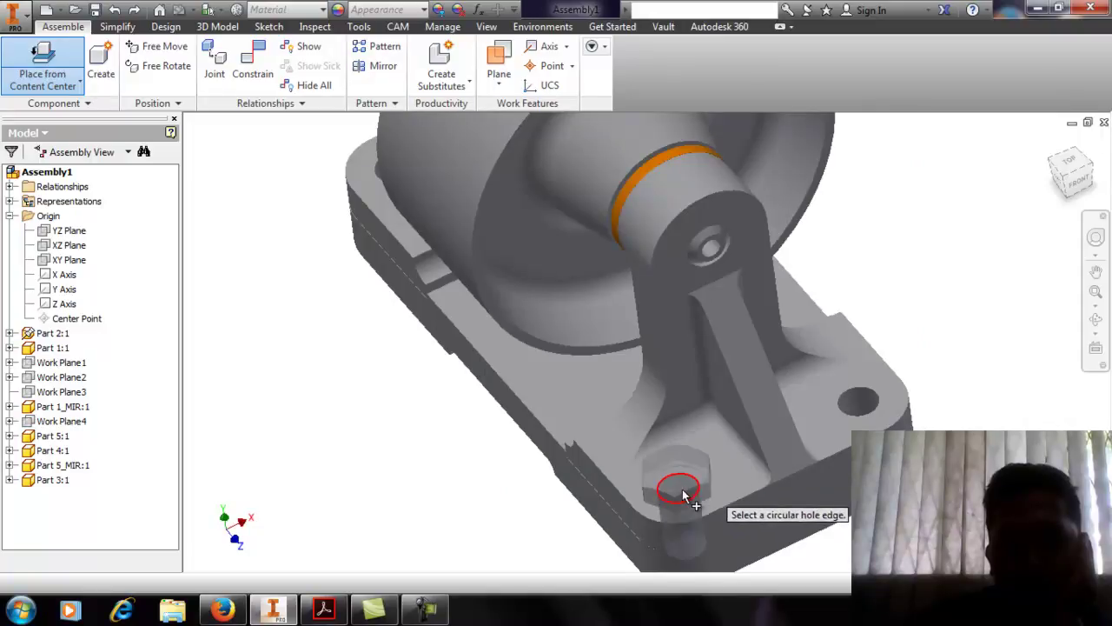
{"action": "scroll", "coordinate": [671, 479], "scroll_direction": "down", "scroll_amount": 5}
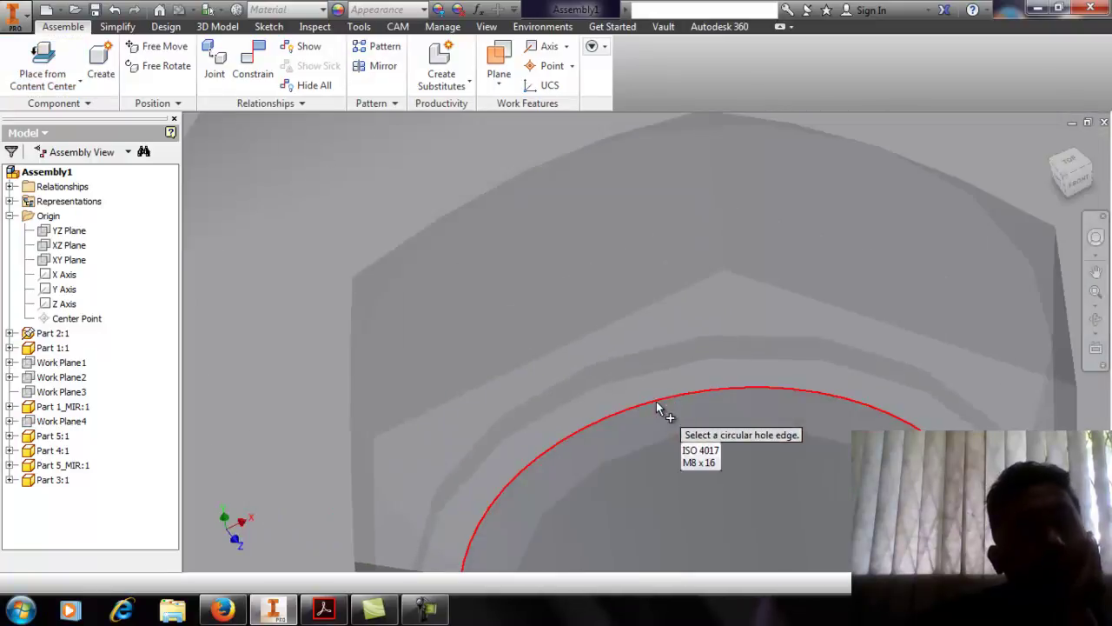
{"action": "left_click", "coordinate": [657, 404]}
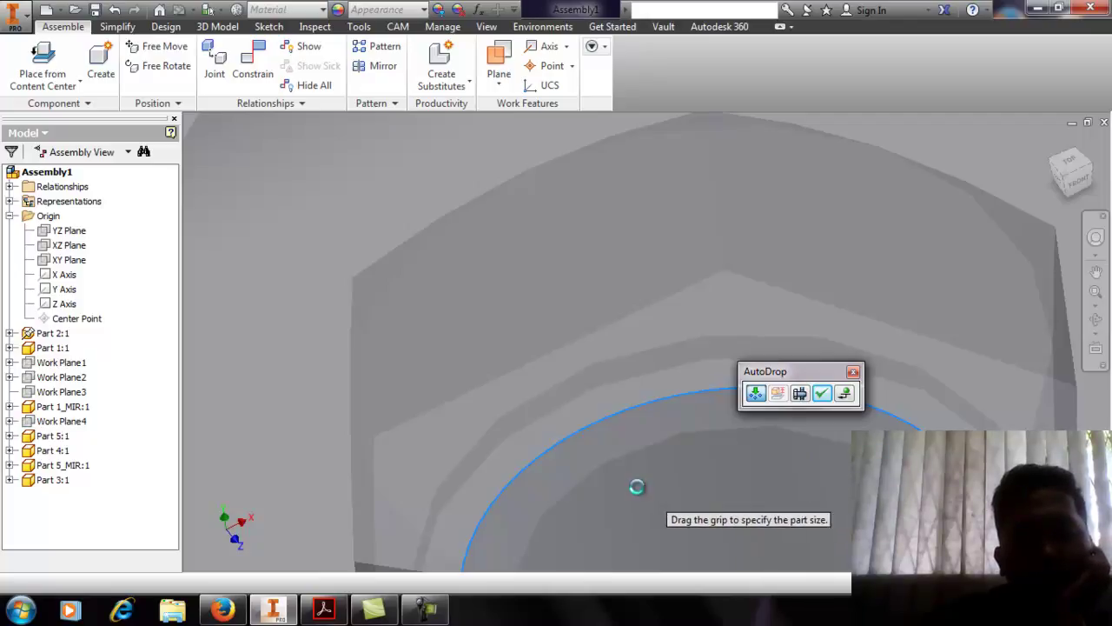
Lengthen the bolt in the front-left hole, trying M8 x 25 and ending with M8 x 20, and check its fit
{"action": "middle_click_drag", "start_coordinate": [637, 486], "coordinate": [620, 476]}
{"action": "scroll", "coordinate": [454, 276], "scroll_direction": "down", "scroll_amount": 3}
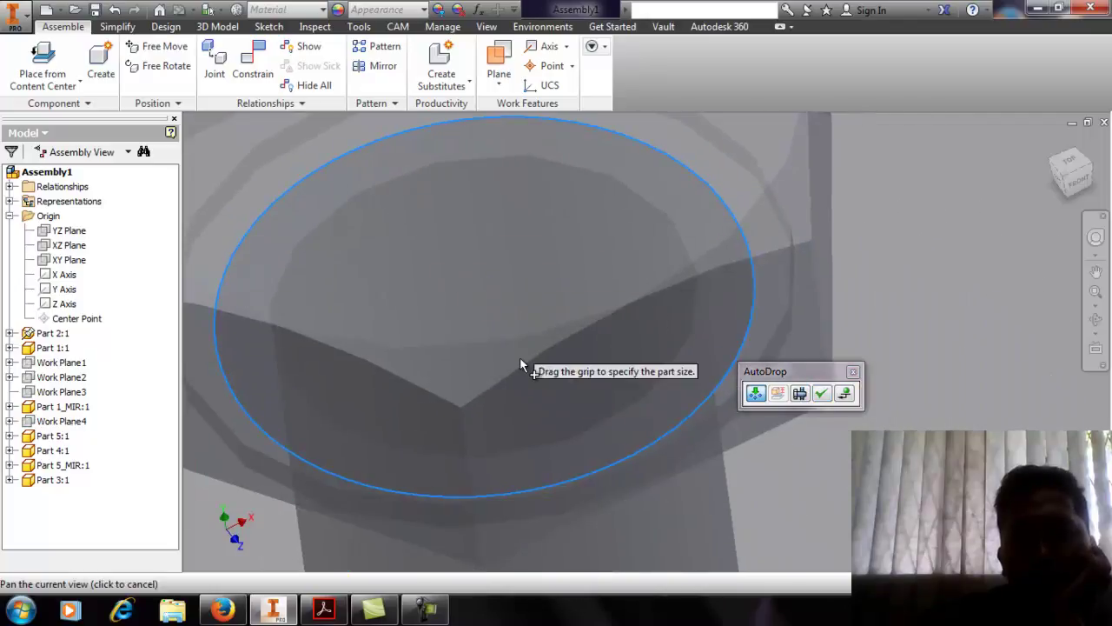
{"action": "scroll", "coordinate": [521, 352], "scroll_direction": "down", "scroll_amount": 4}
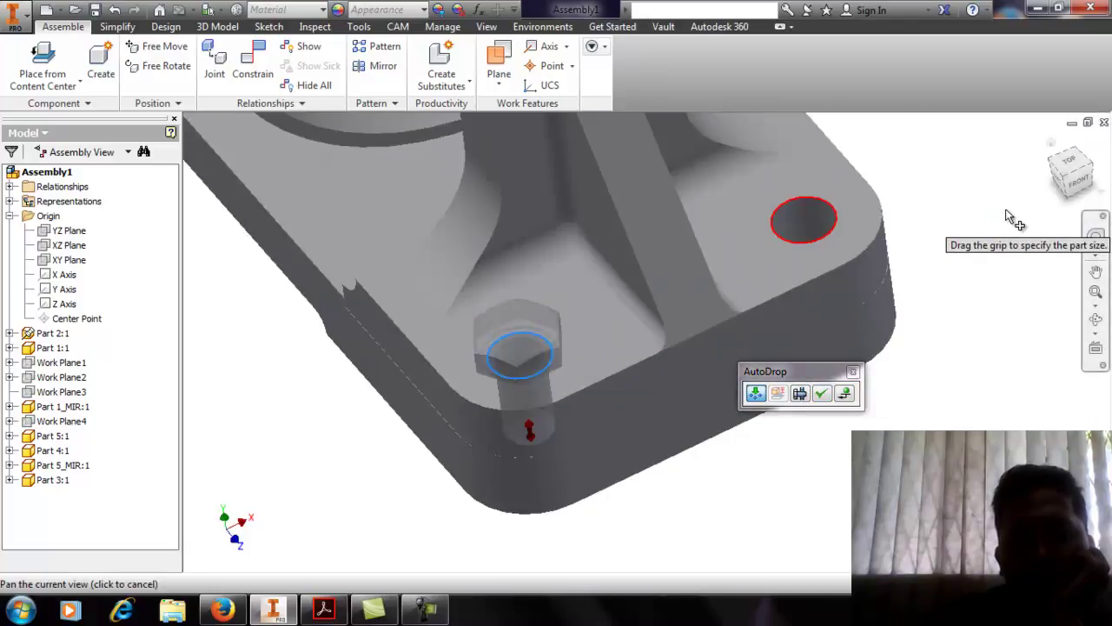
{"action": "left_click", "coordinate": [1079, 184]}
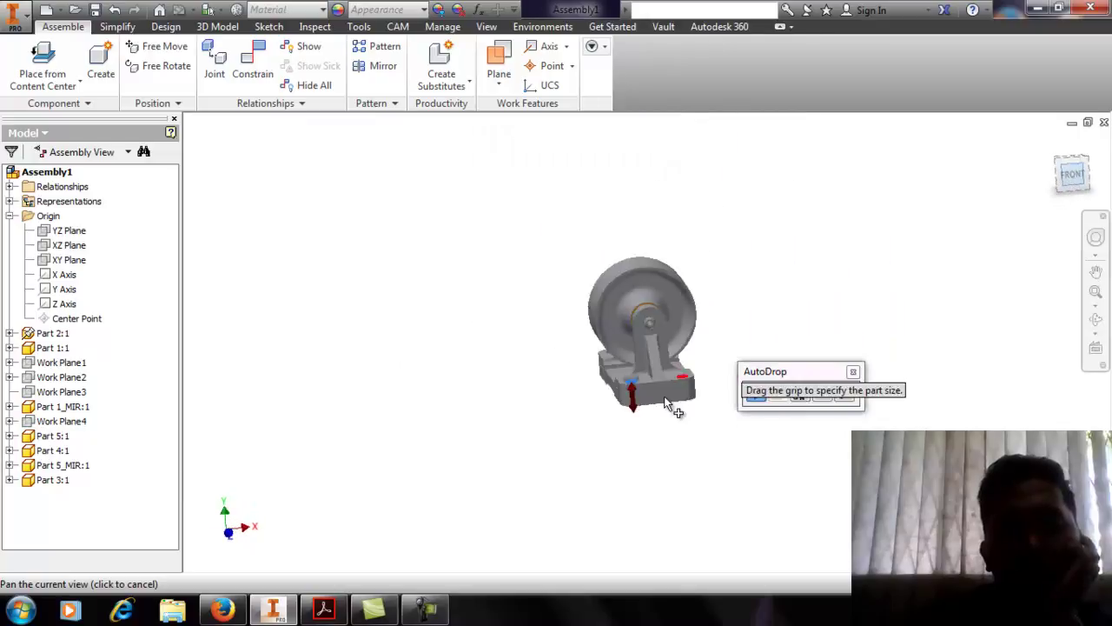
{"action": "scroll", "coordinate": [617, 379], "scroll_direction": "up", "scroll_amount": 5}
{"action": "middle_click_drag", "start_coordinate": [656, 400], "coordinate": [335, 409]}
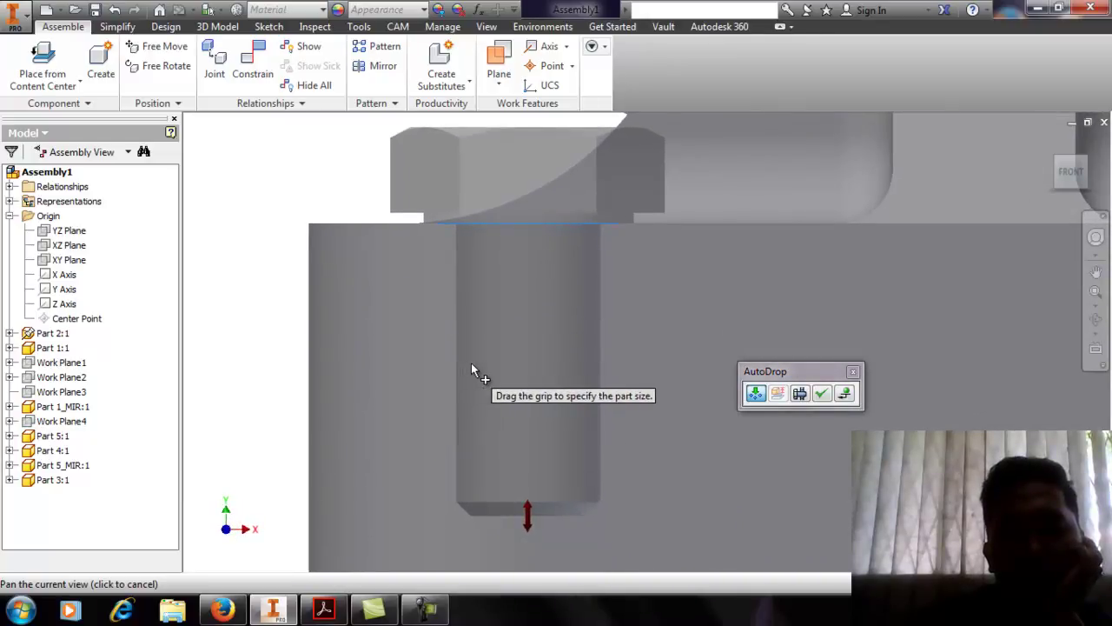
{"action": "scroll", "coordinate": [504, 425], "scroll_direction": "down", "scroll_amount": 3}
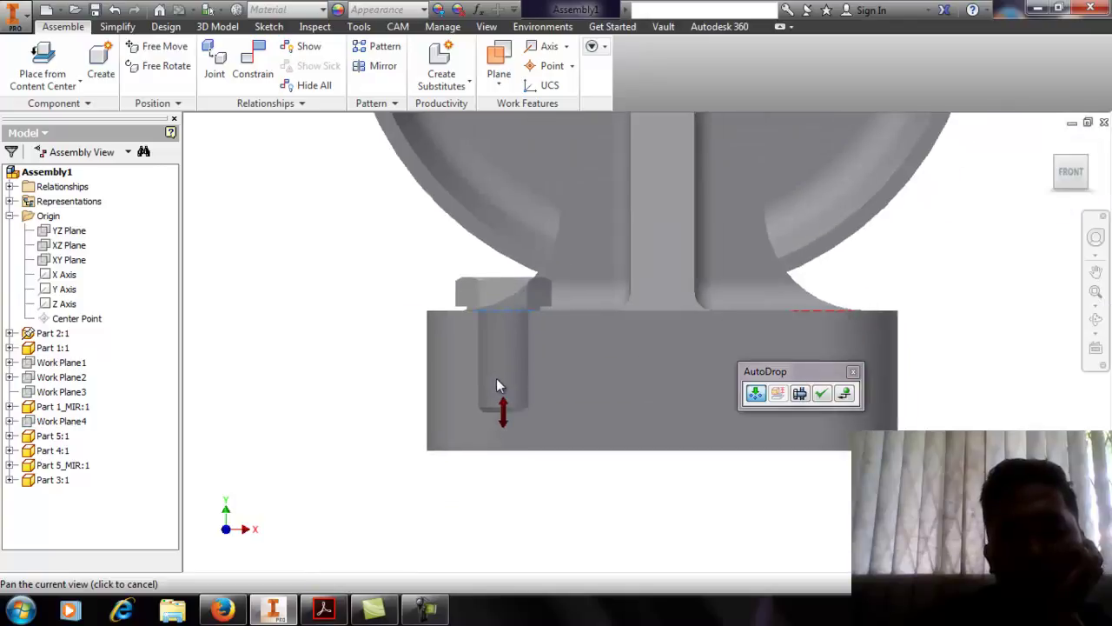
{"action": "scroll", "coordinate": [494, 418], "scroll_direction": "up", "scroll_amount": 2}
{"action": "left_click_drag", "start_coordinate": [511, 415], "coordinate": [515, 476]}
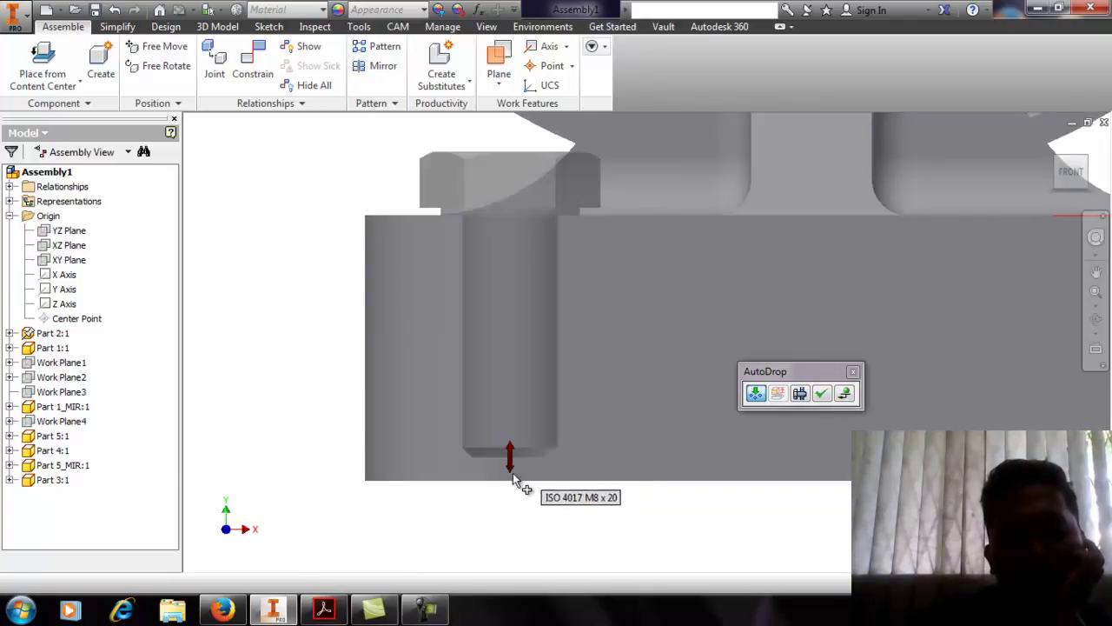
{"action": "left_click_drag", "start_coordinate": [511, 468], "coordinate": [502, 530]}
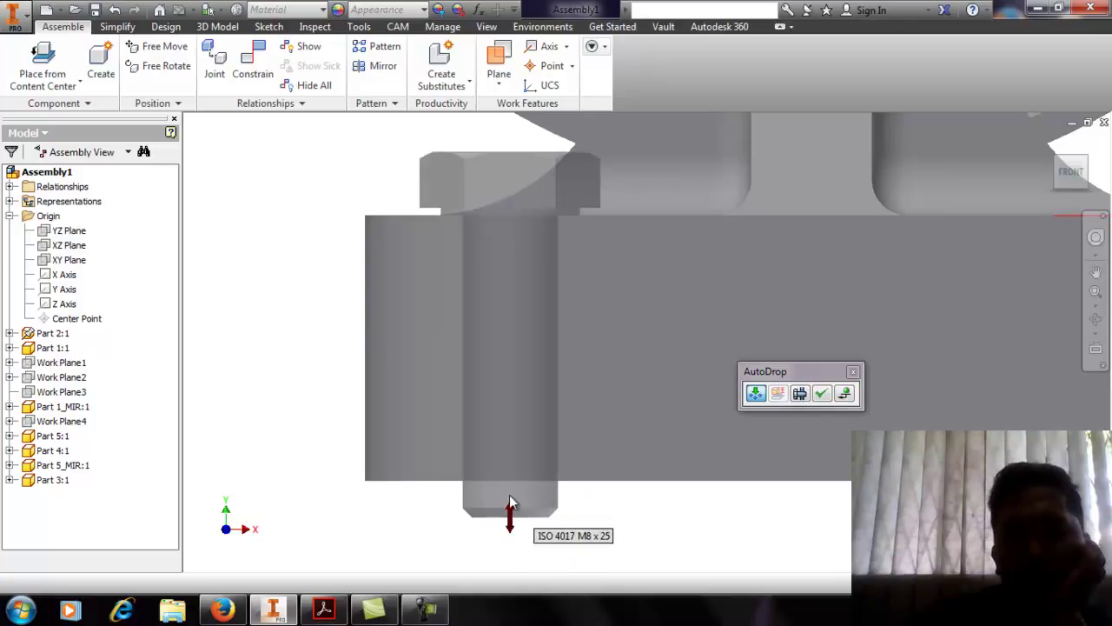
{"action": "left_click_drag", "start_coordinate": [511, 513], "coordinate": [512, 475]}
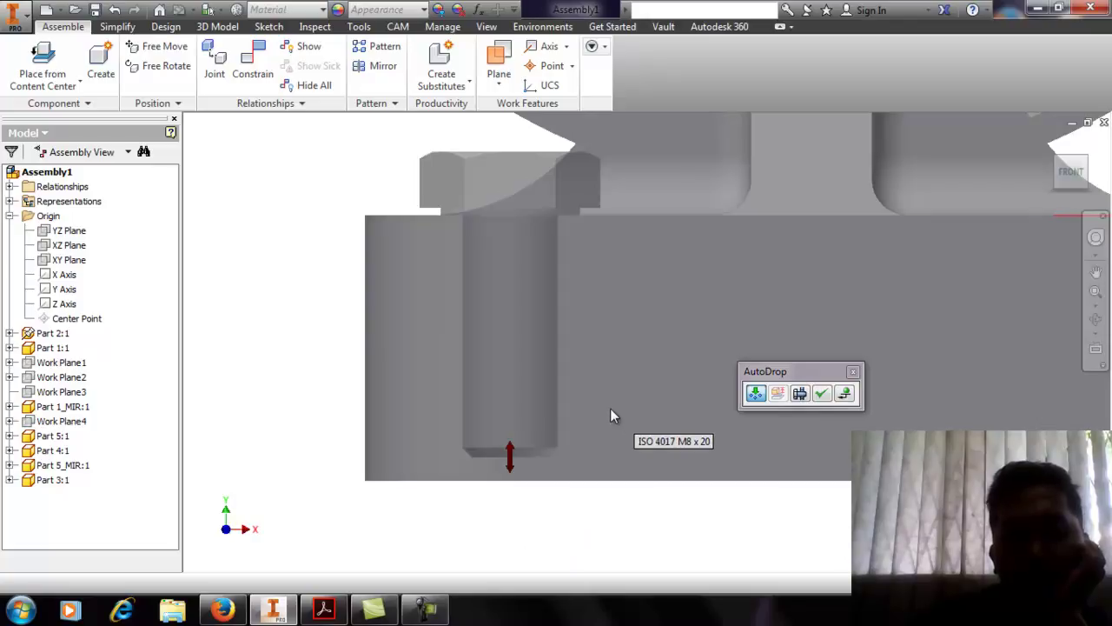
{"action": "left_click", "coordinate": [1054, 165]}
{"action": "scroll", "coordinate": [670, 409], "scroll_direction": "up", "scroll_amount": 5}
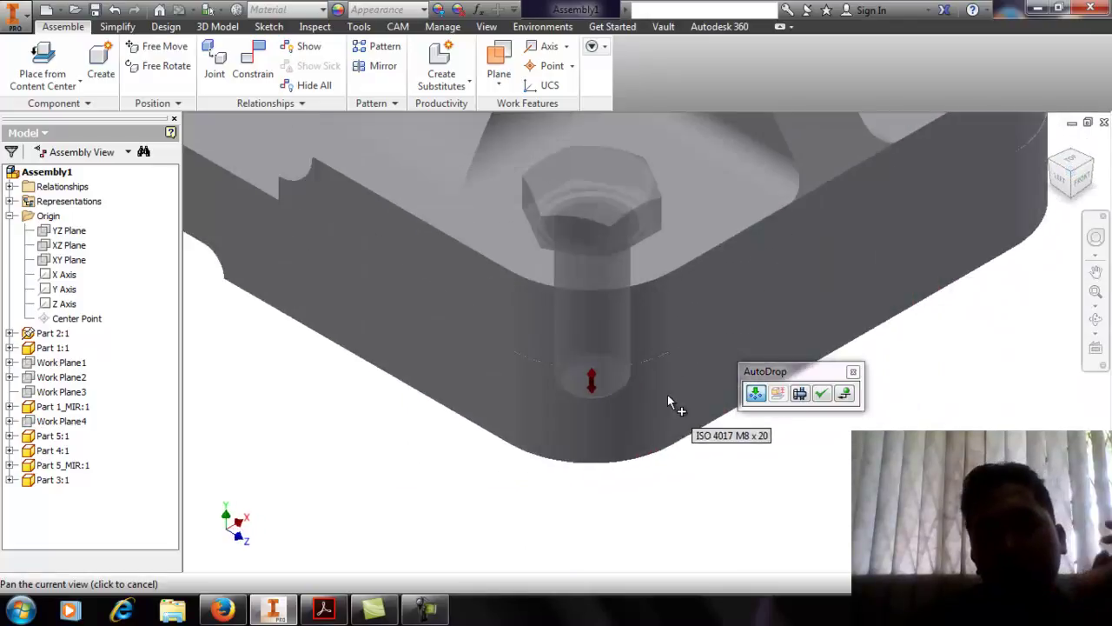